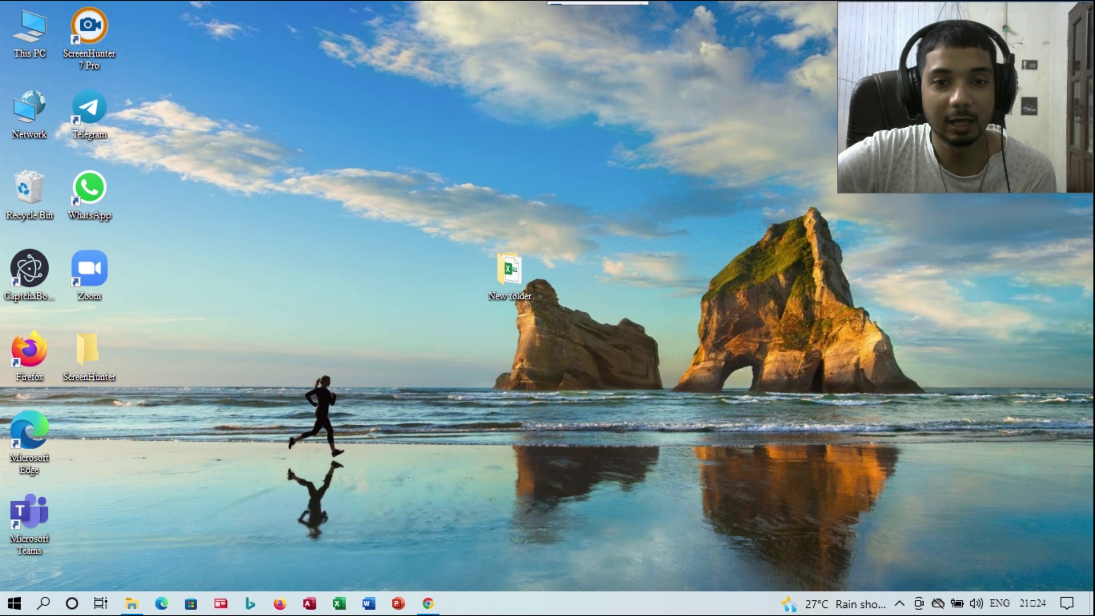
- Open New.xlsx from New folder, dismiss the license warning and maximize the Excel window
double_click(510, 274)
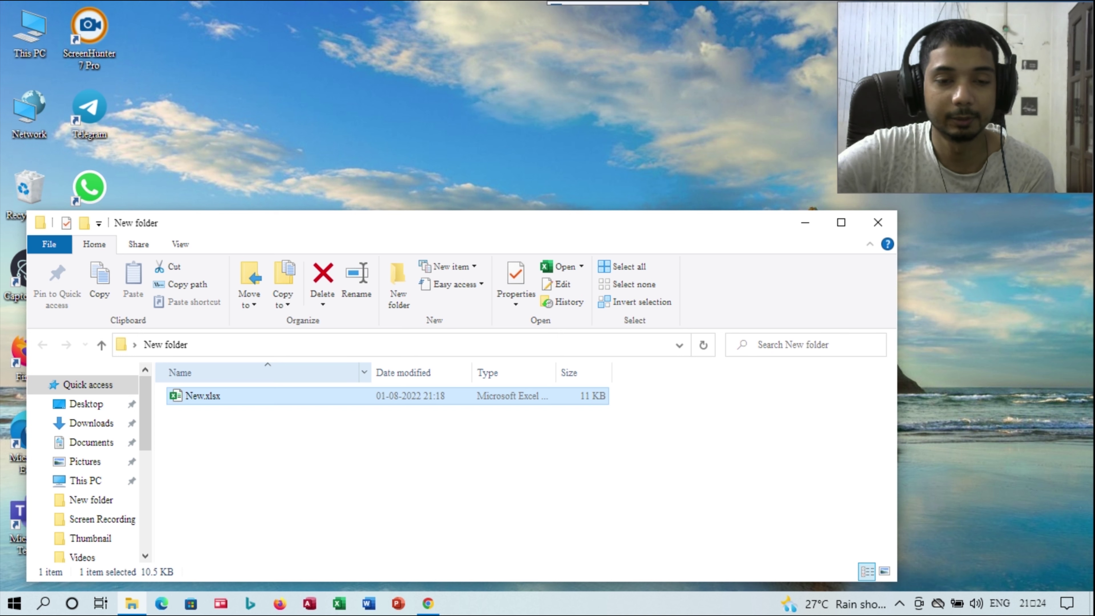
key("Return")
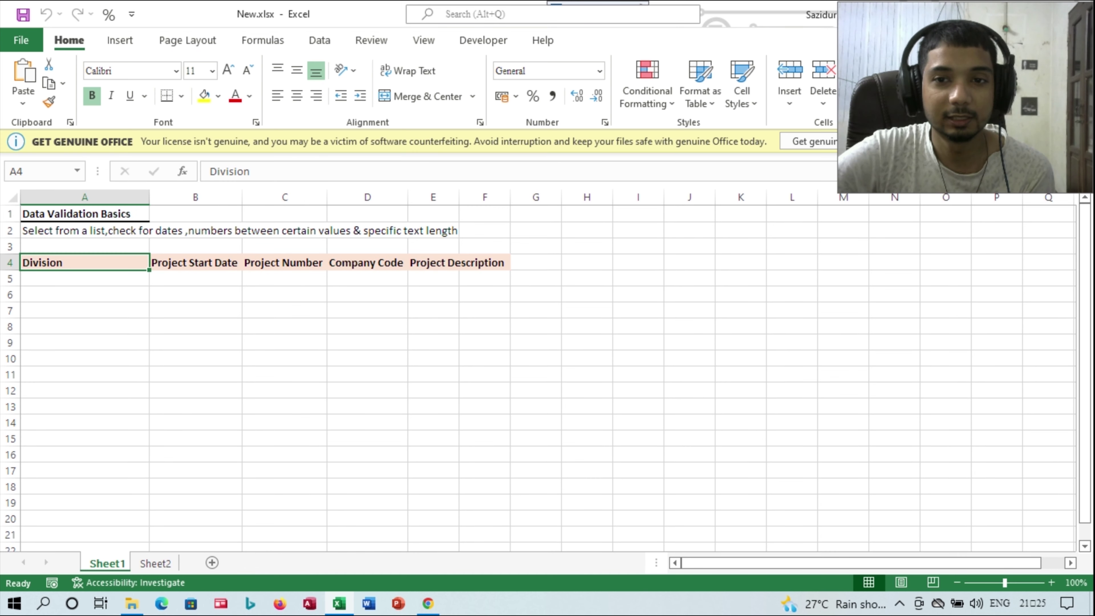
left_click_drag(358, 14, 170, 89)
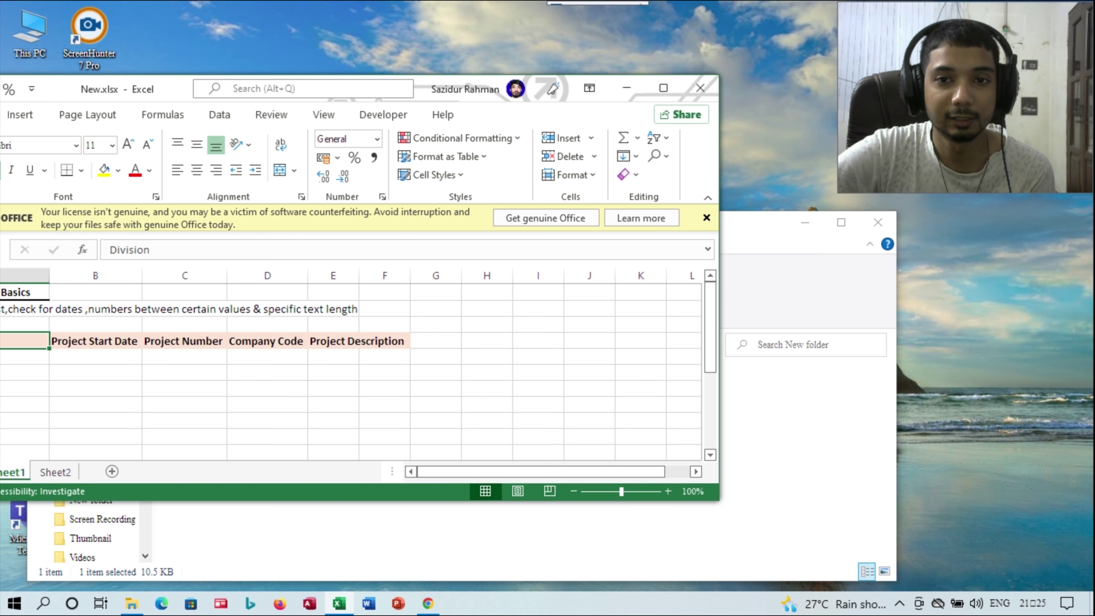
left_click(706, 218)
left_click(663, 87)
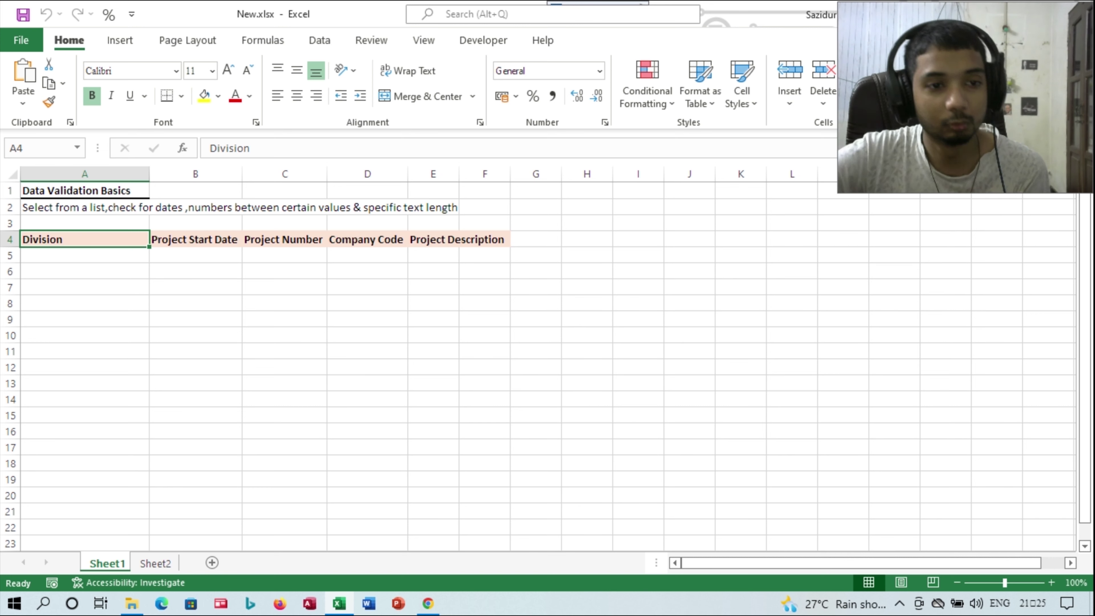
- Select cell A5 under the Division heading and show the Data tab
key("Down")
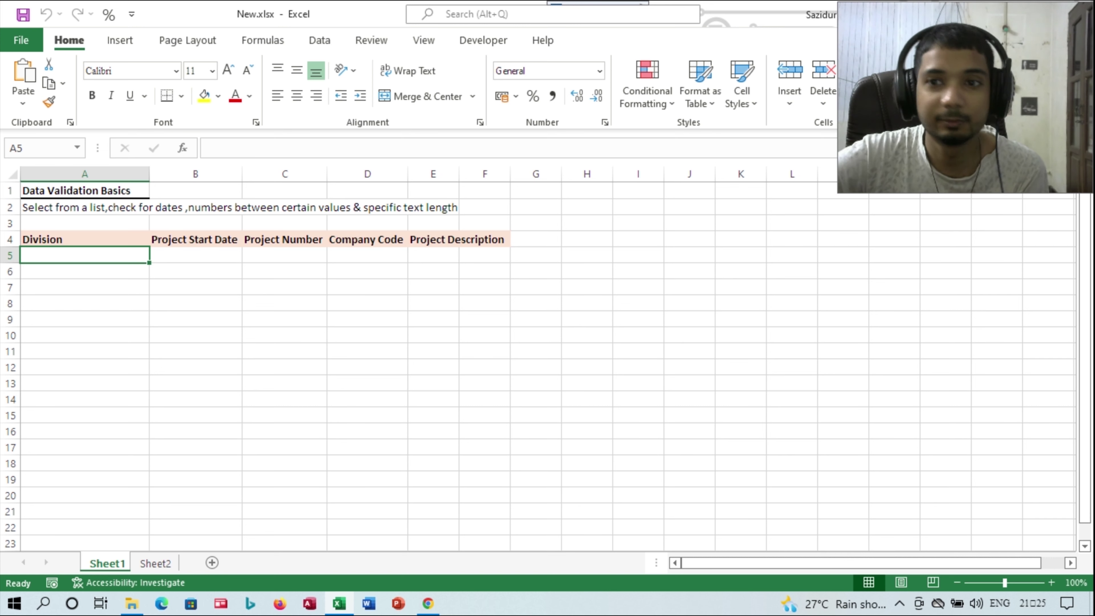
left_click(320, 40)
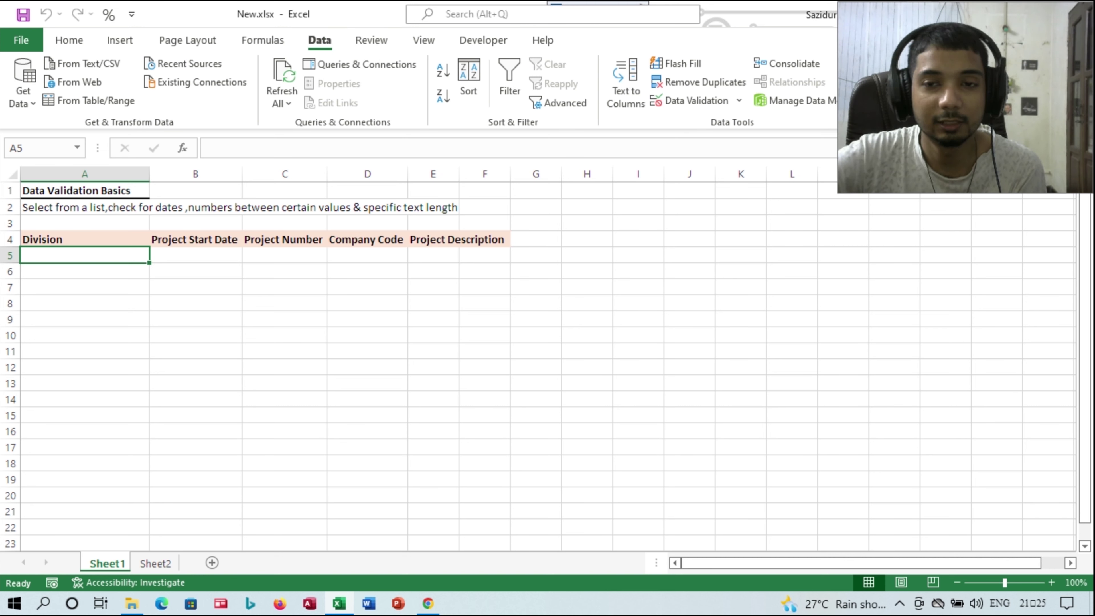
- Add List validation to A5 with source App's,Productivity,Utility
left_click(690, 100)
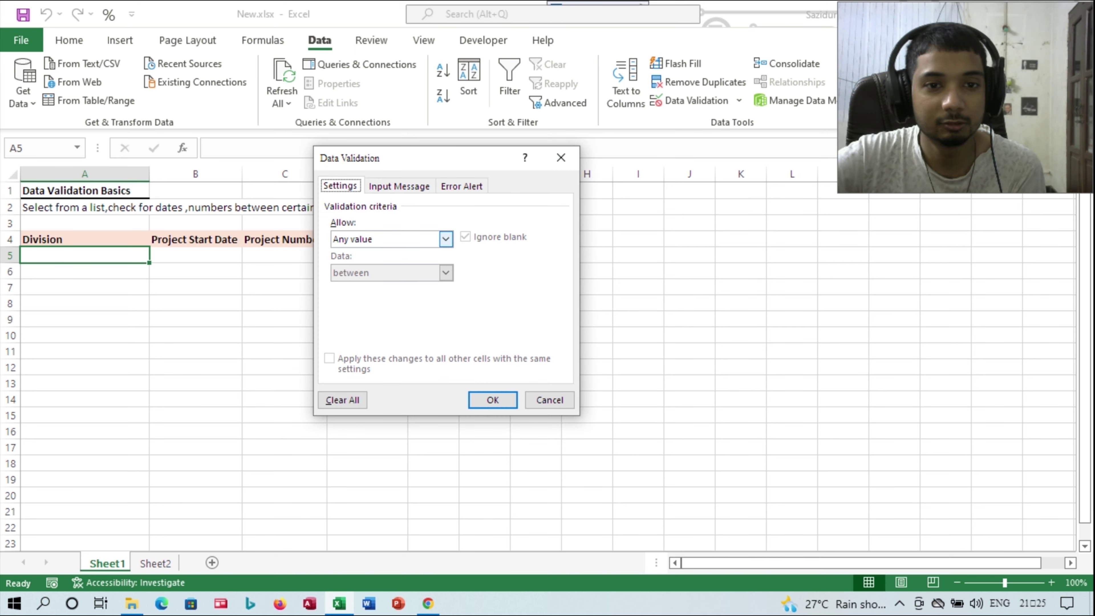
left_click(445, 239)
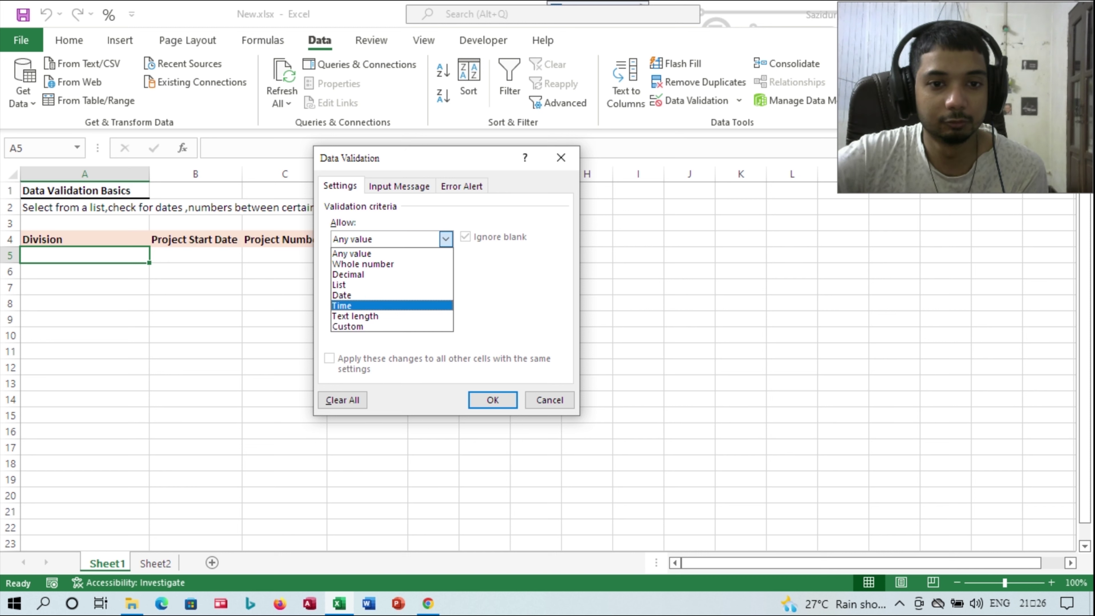
key("Return")
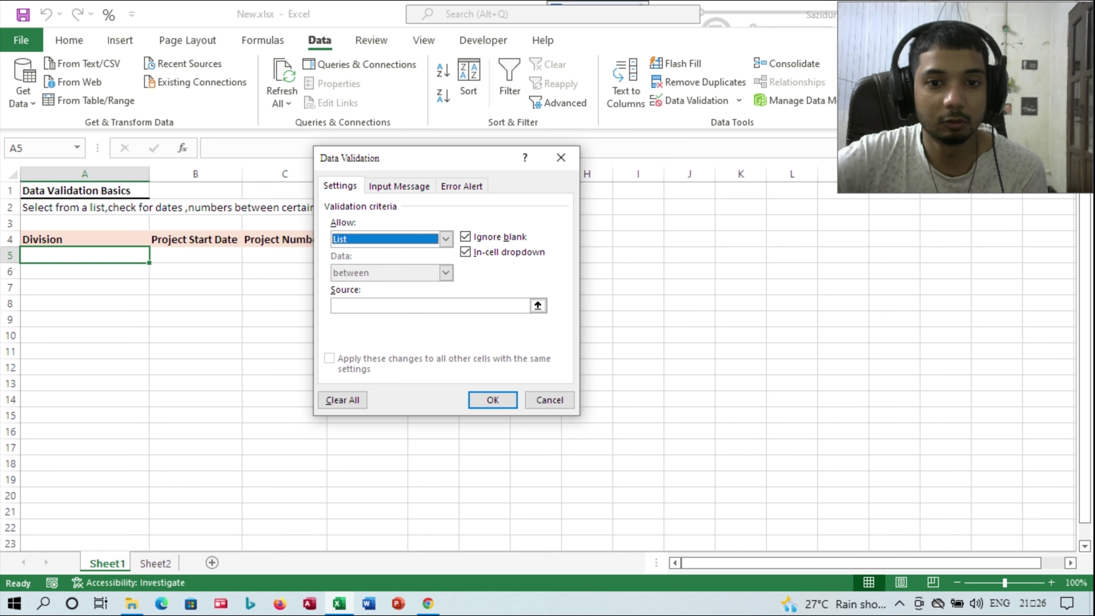
left_click(429, 306)
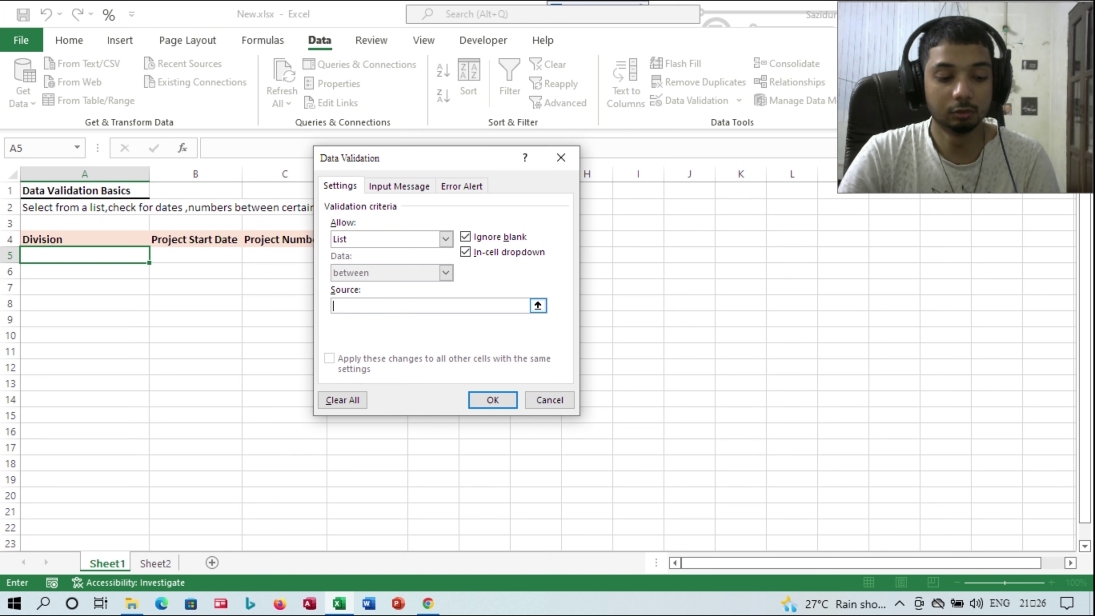
type("Apps")
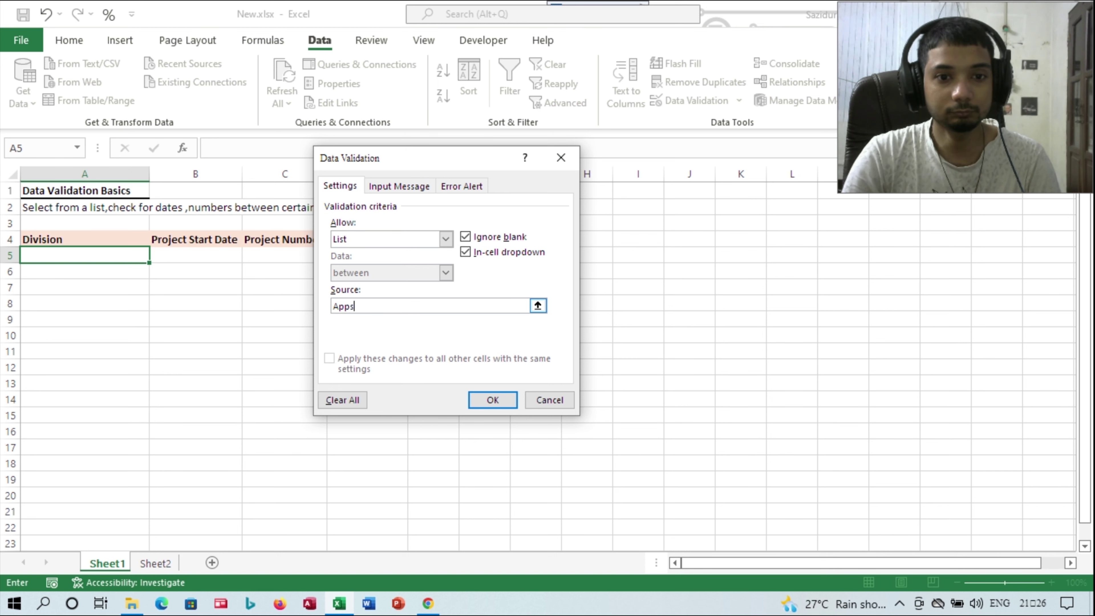
key("BackSpace")
type("'s")
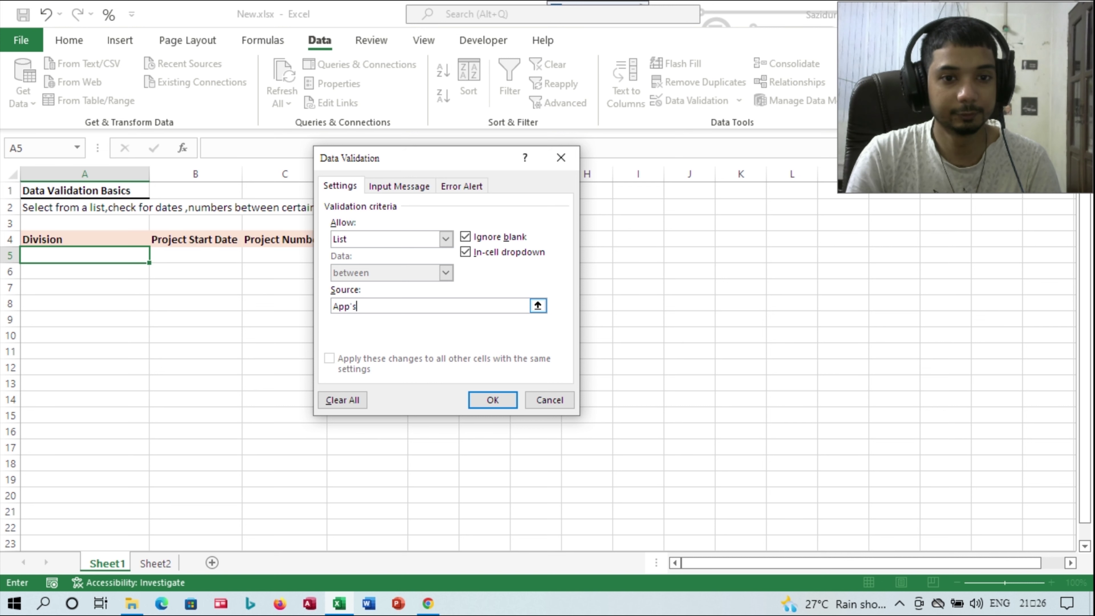
type(",P")
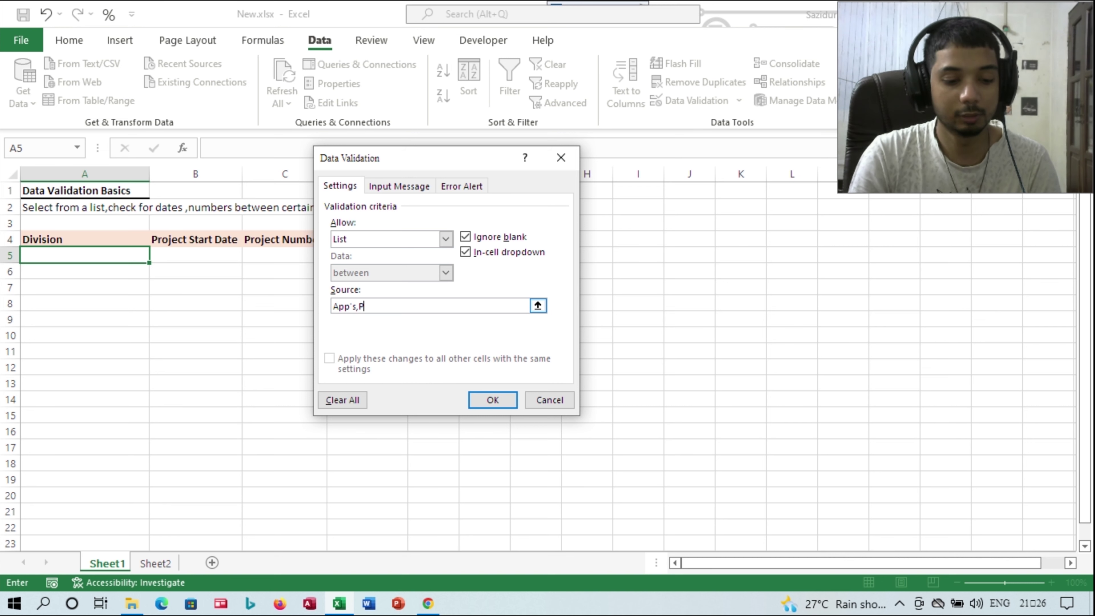
type("roducti")
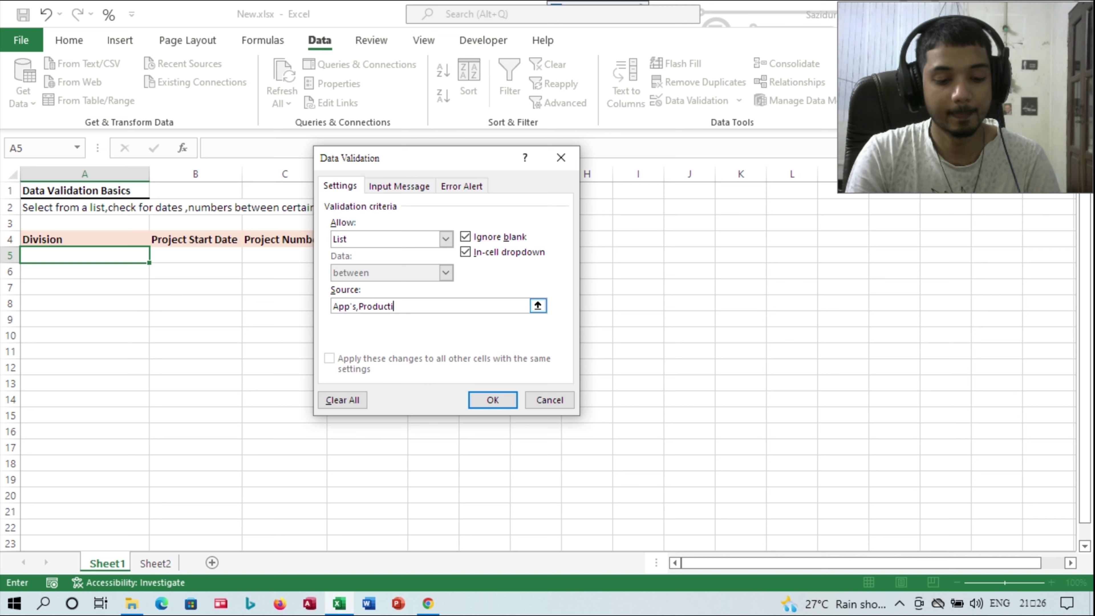
type("vity,")
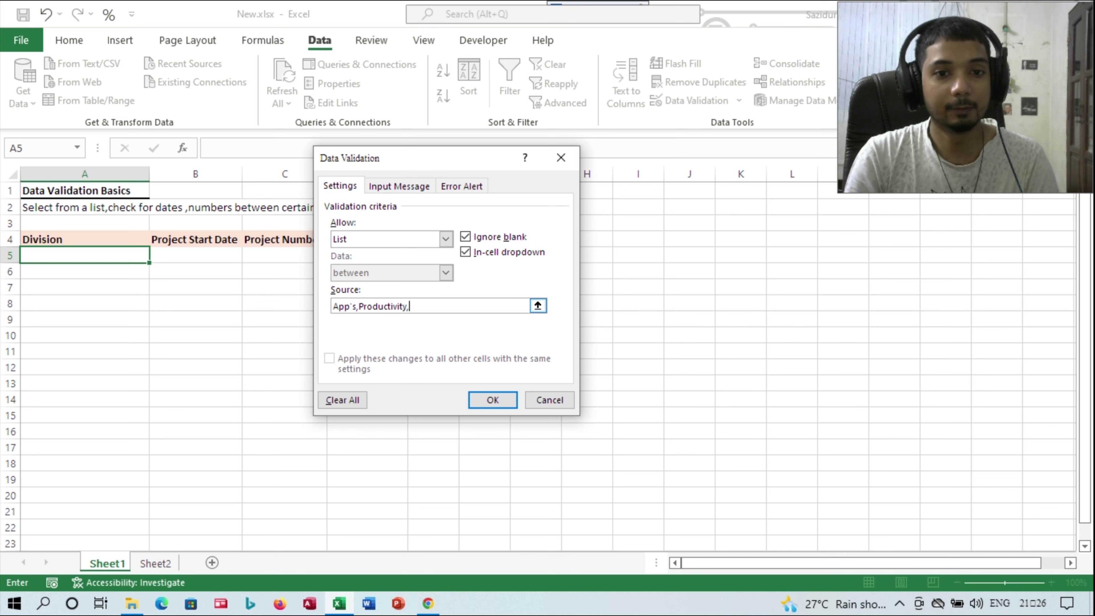
type("U")
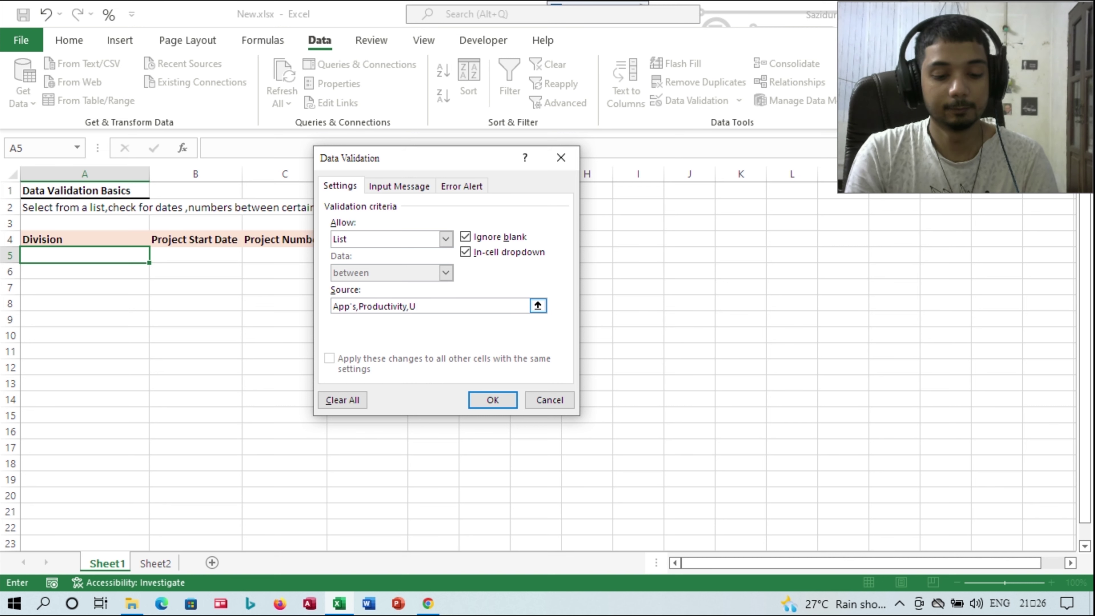
type("tility")
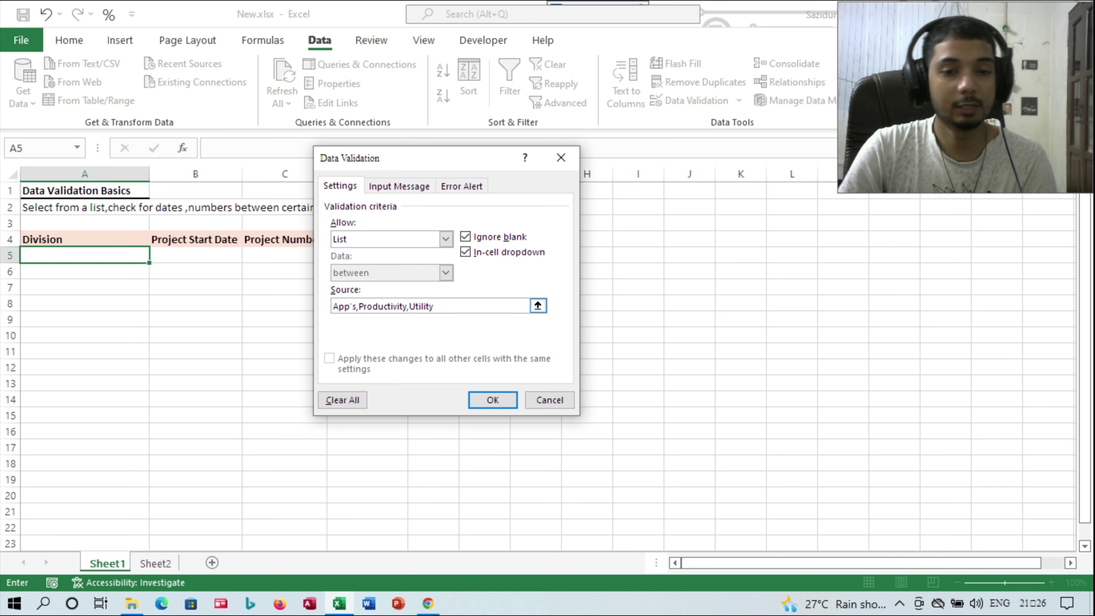
key("Return")
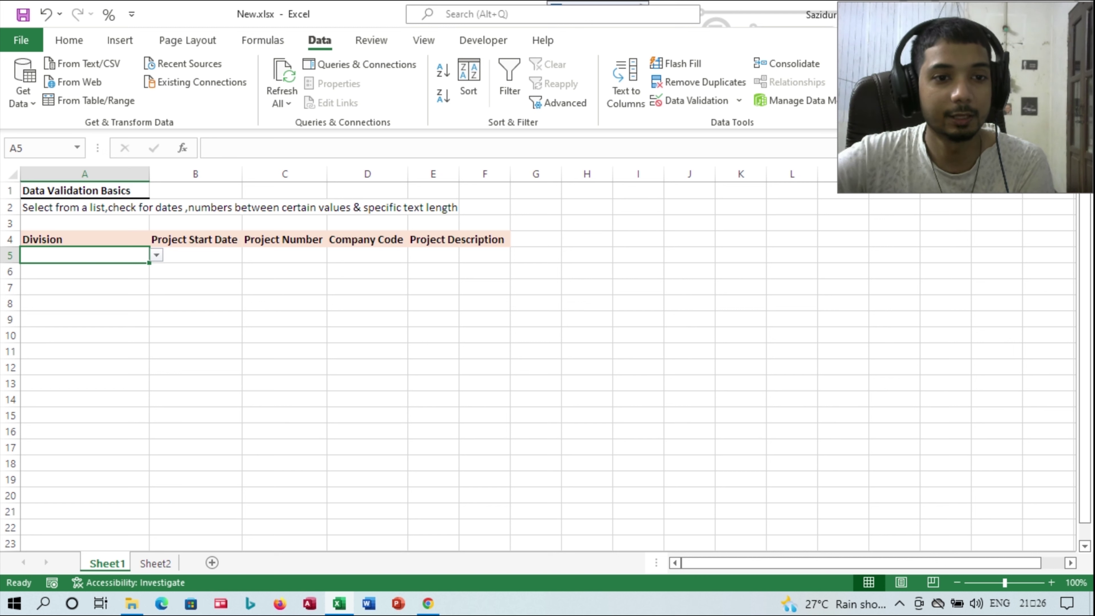
- Browse A5's Division dropdown and enter Productivity
key("alt+Down")
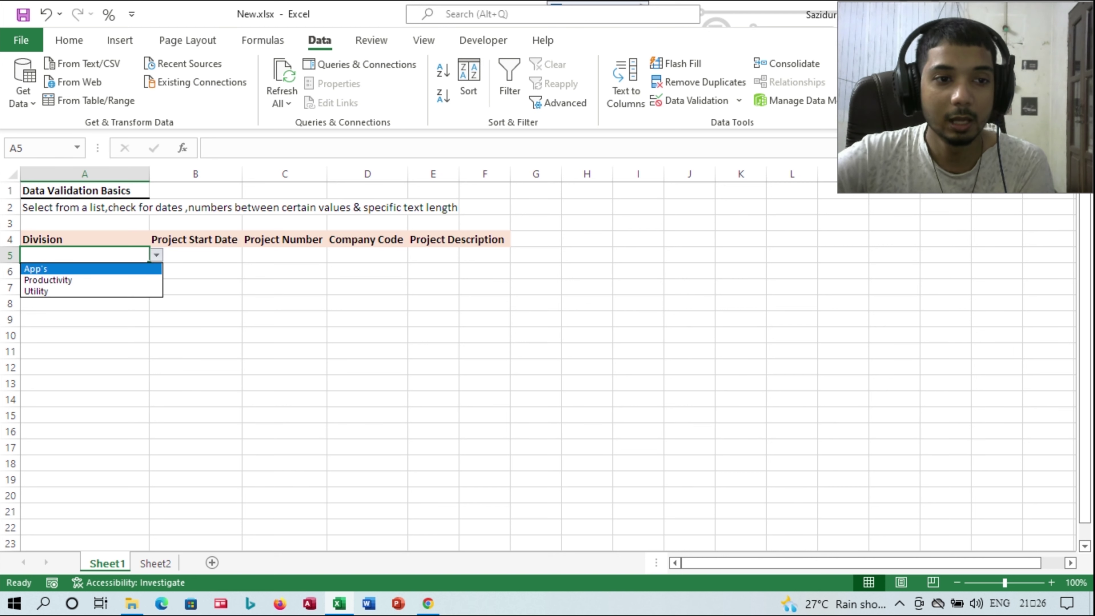
key("Down")
key("Down")
key("Home")
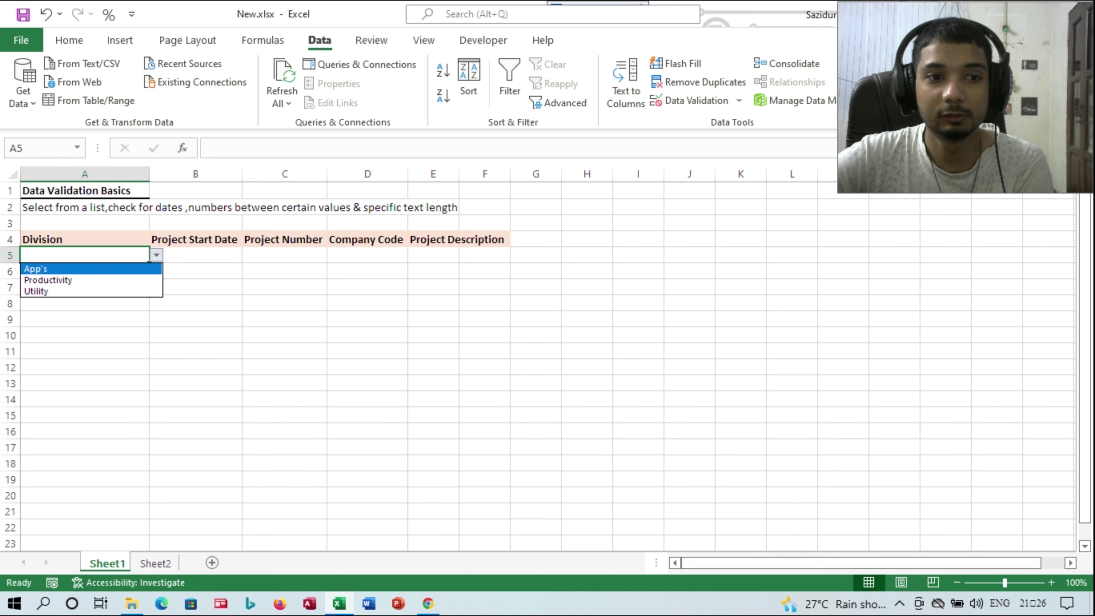
key("End")
key("Home")
key("Down")
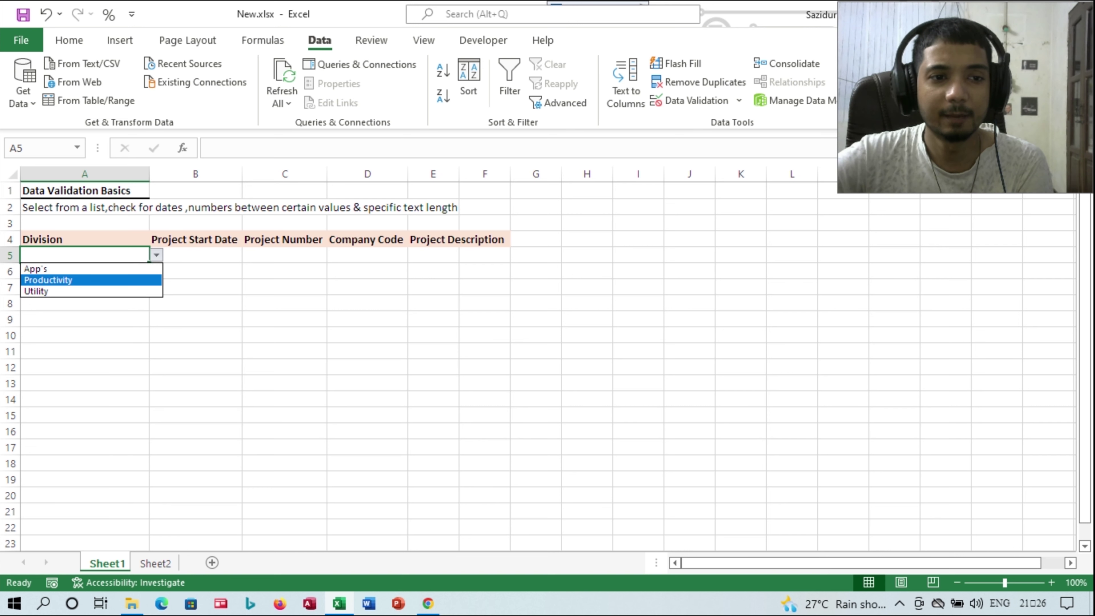
key("Return")
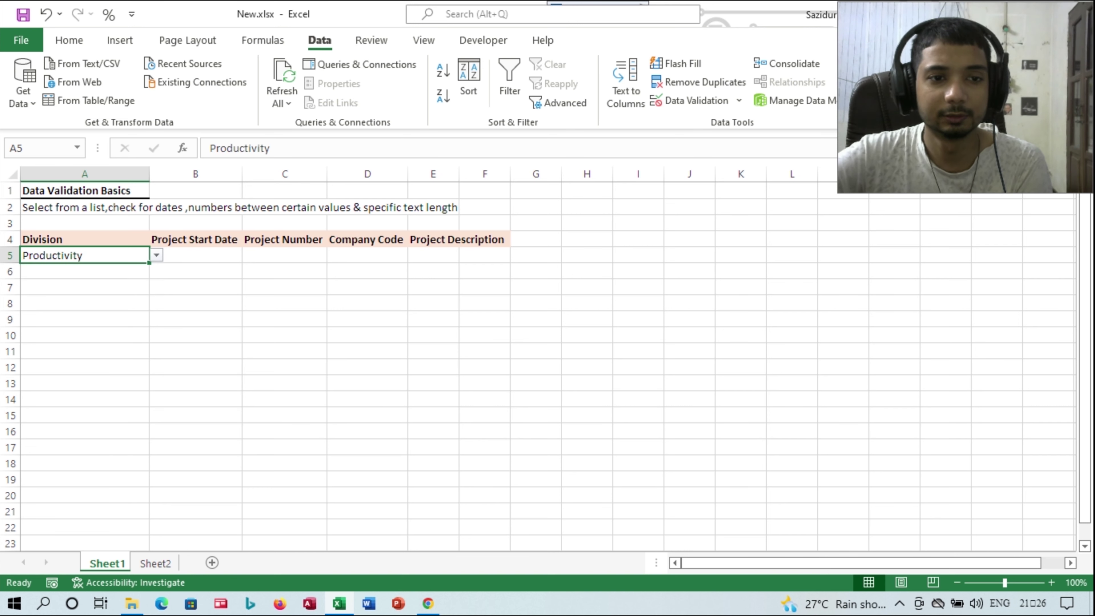
- Pick App's from A5's dropdown, then change it to Utility
key("alt+Down")
key("Up")
key("Return")
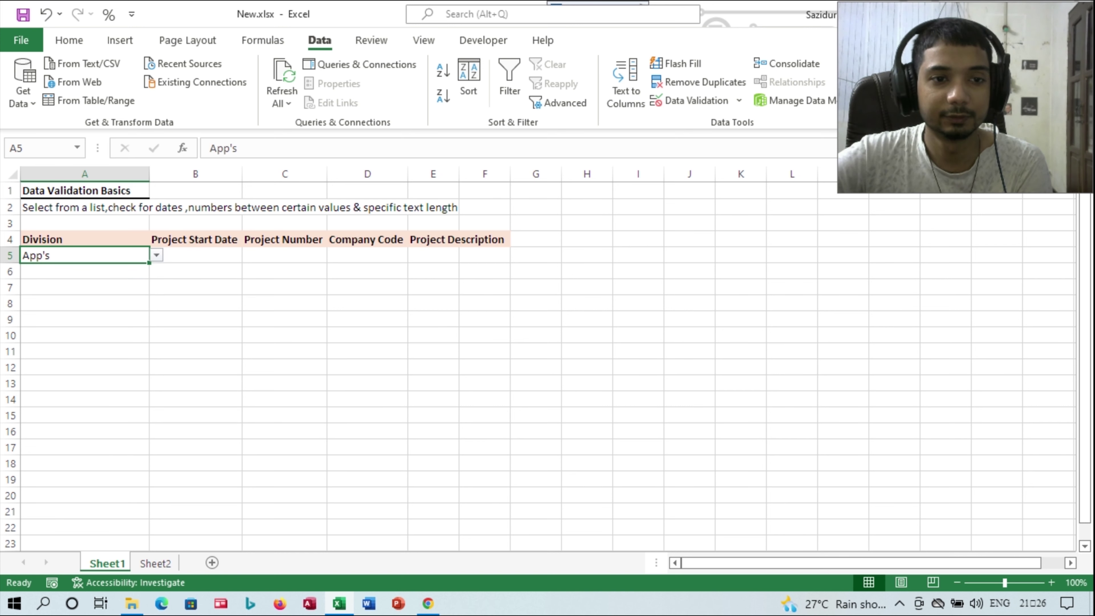
key("alt+Down")
key("Down")
key("Down")
key("Return")
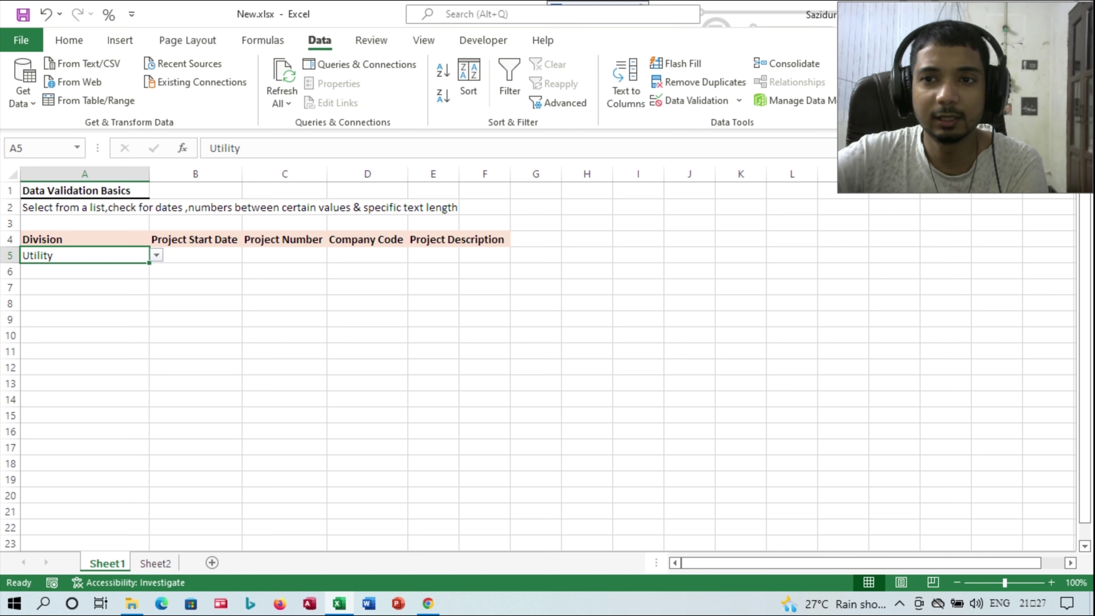
- Review the Division list on Sheet2, then undo Utility so A5 on Sheet1 is empty
left_click(155, 563)
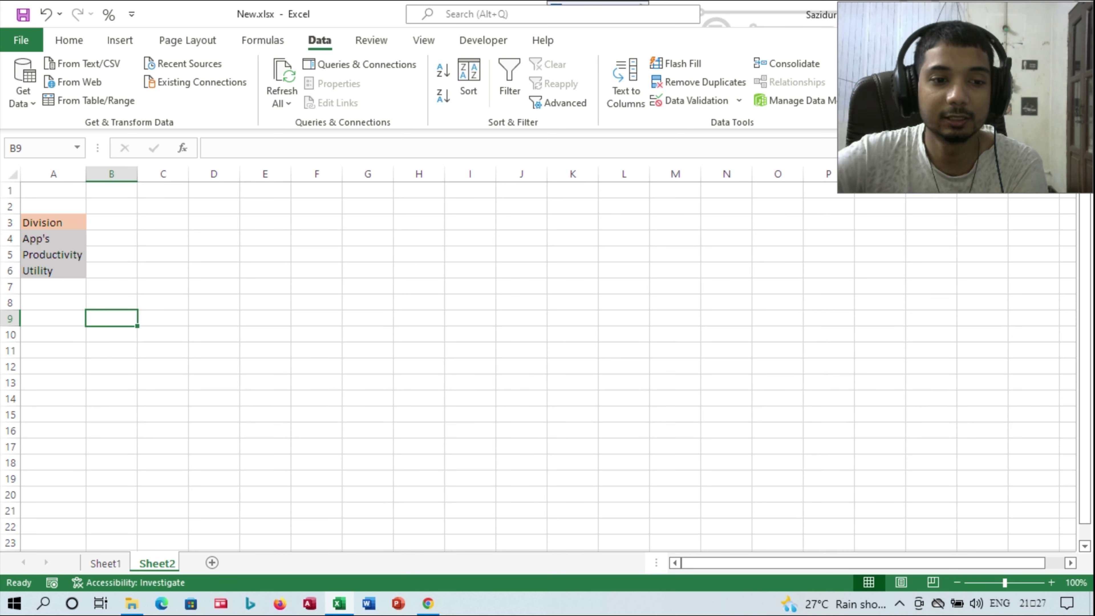
key("ctrl+Page_Up")
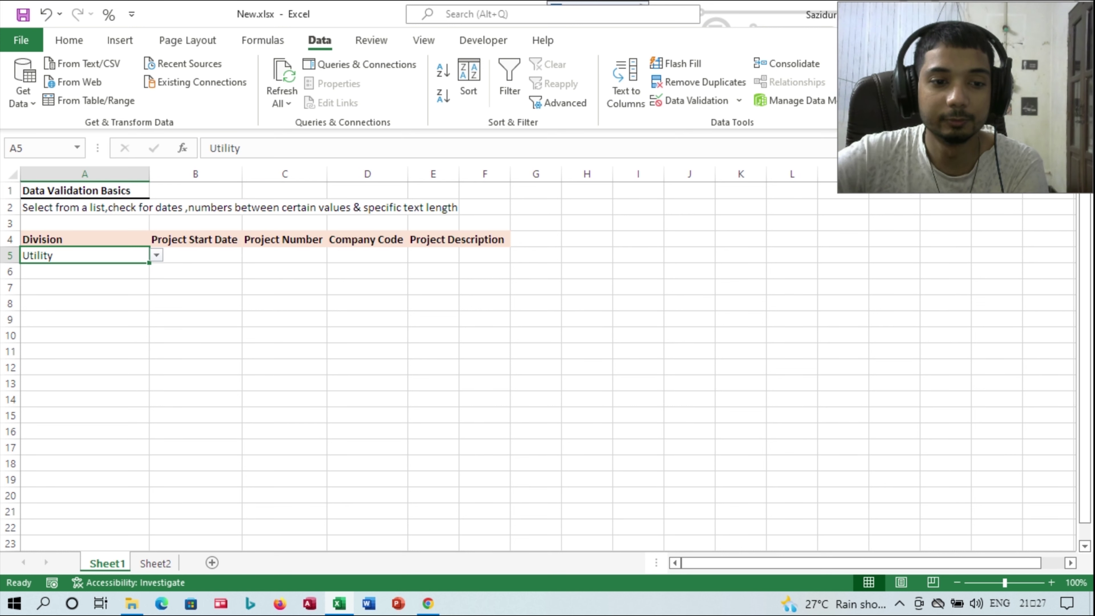
left_click(156, 563)
left_click(53, 238)
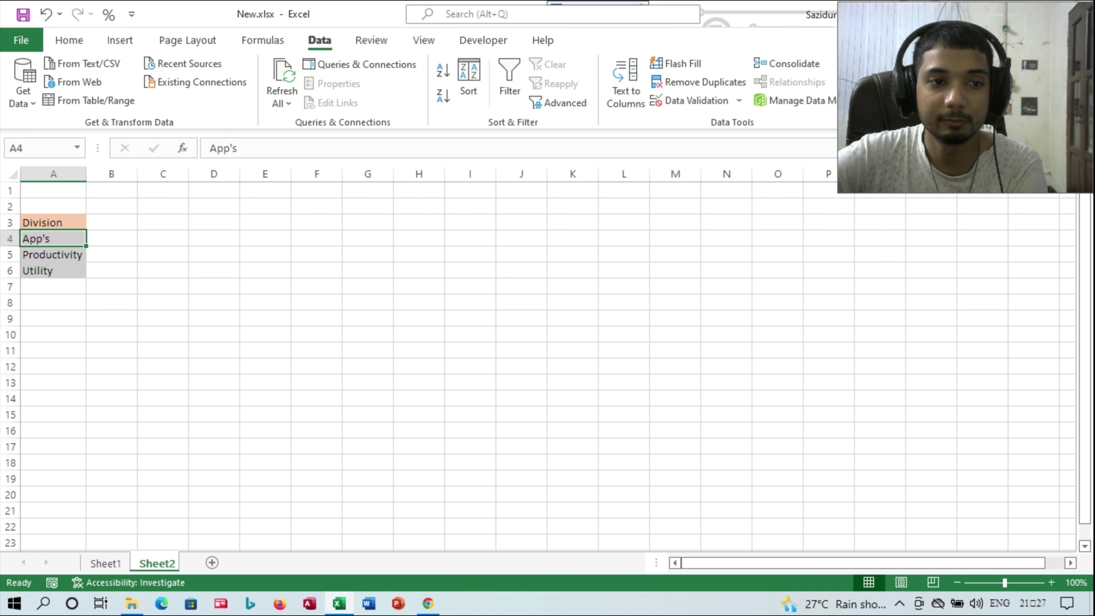
key("ctrl+Page_Up")
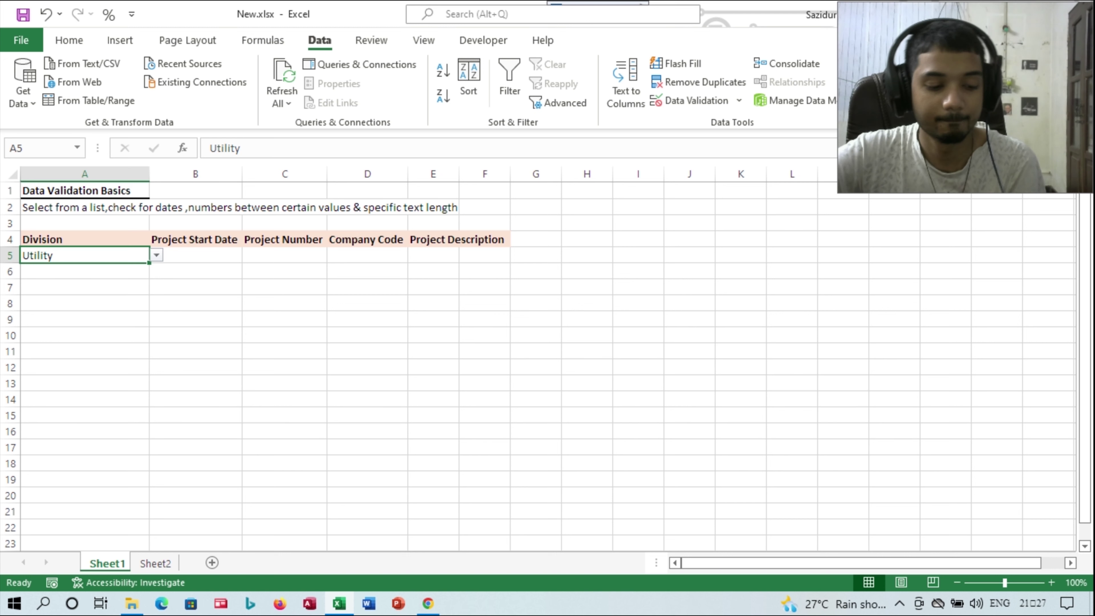
key("ctrl+z")
key("ctrl+z")
key("ctrl+z")
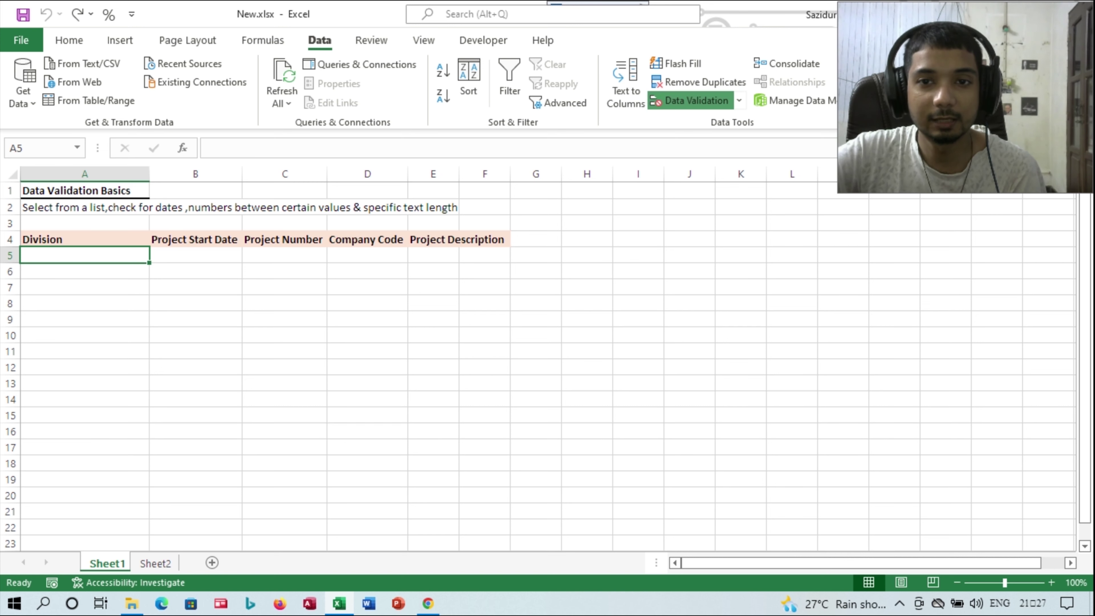
- Set A5's list validation source to the Sheet2 range $A$4:$A$6
left_click(696, 100)
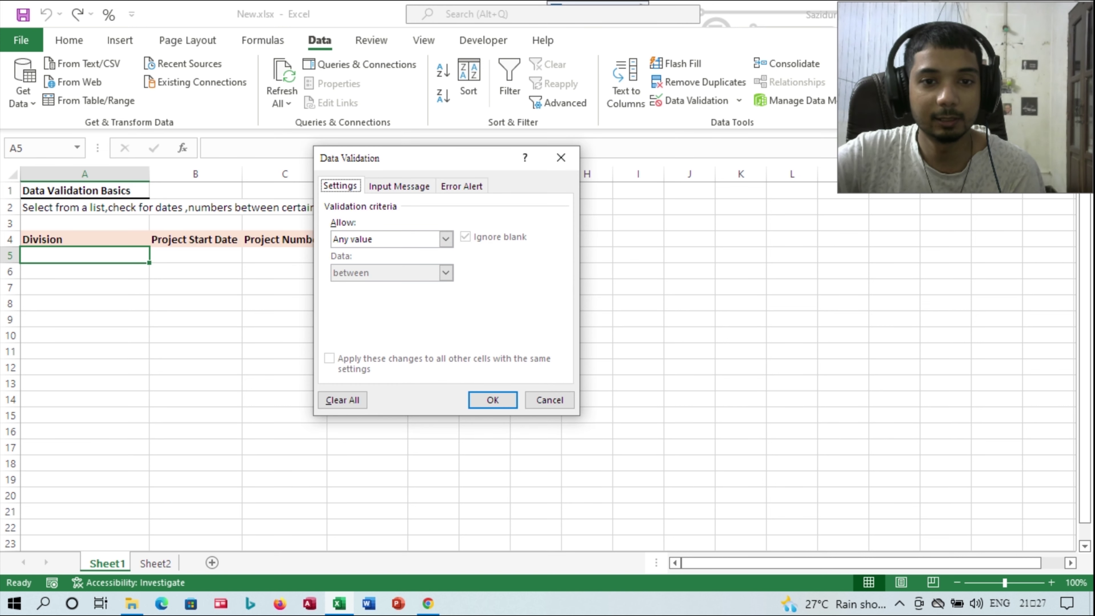
left_click(445, 238)
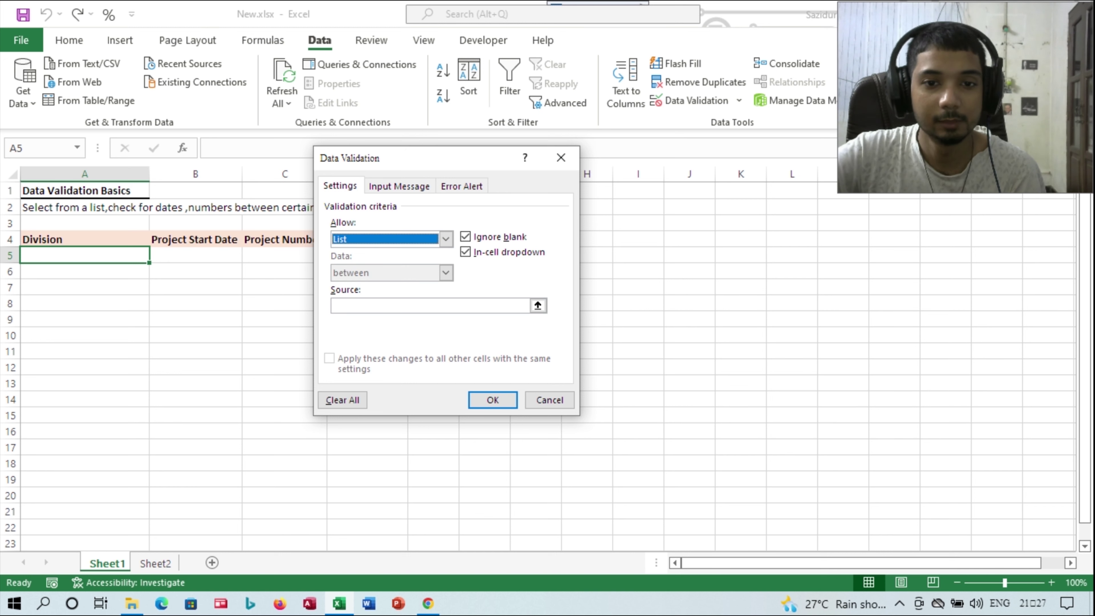
left_click(427, 305)
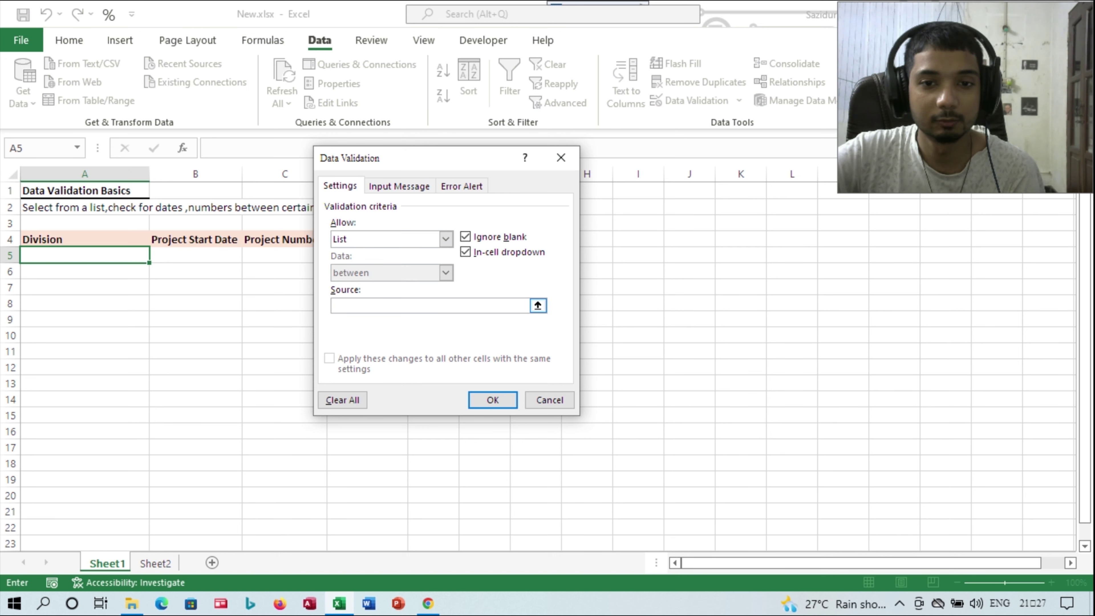
left_click(537, 306)
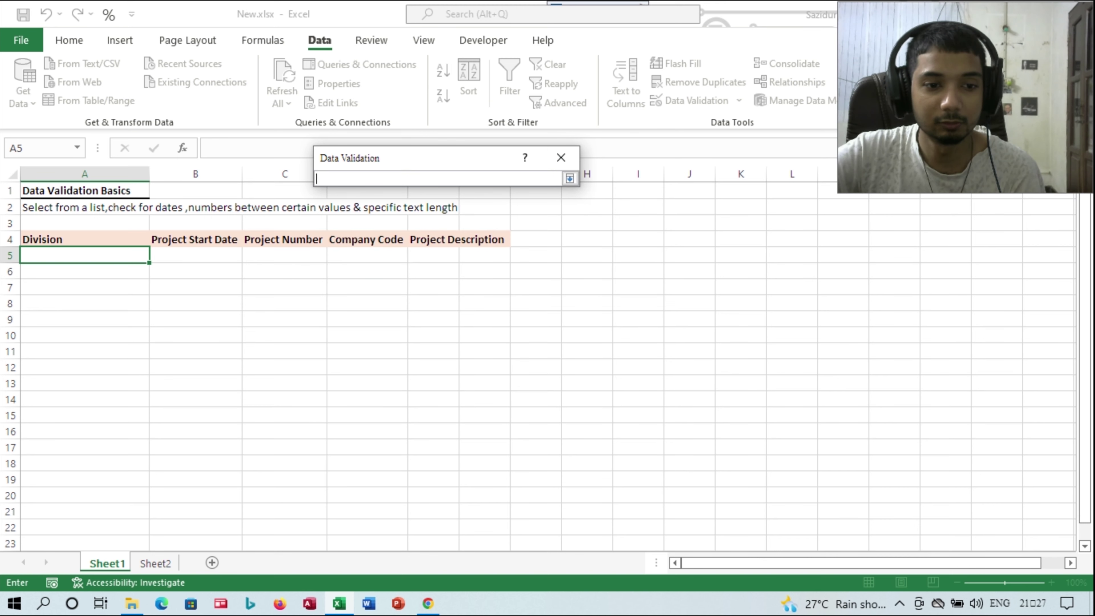
left_click(156, 563)
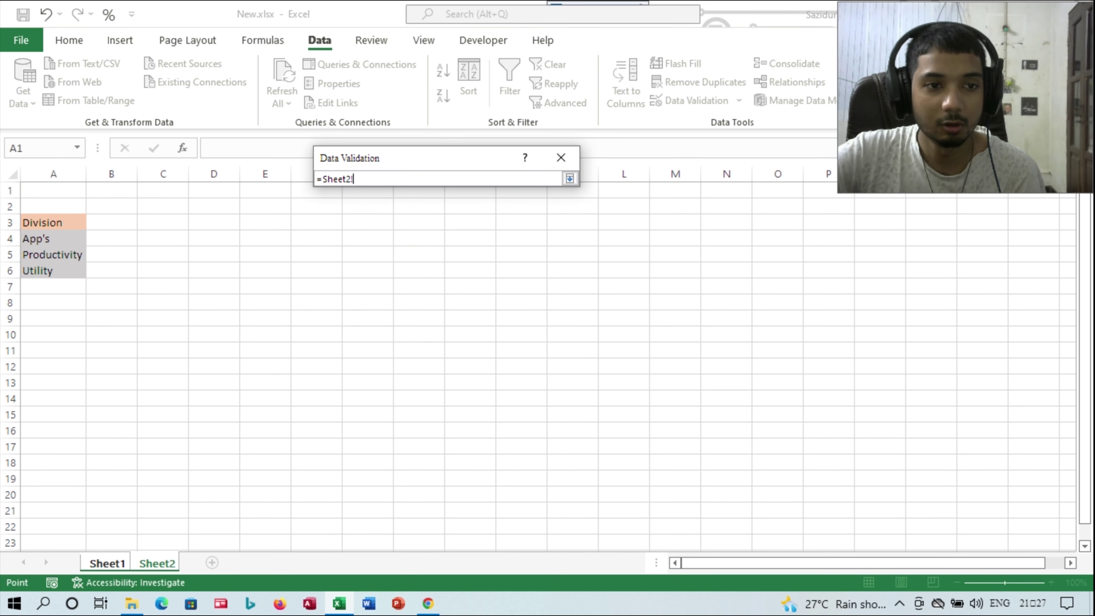
left_click_drag(51, 239, 82, 271)
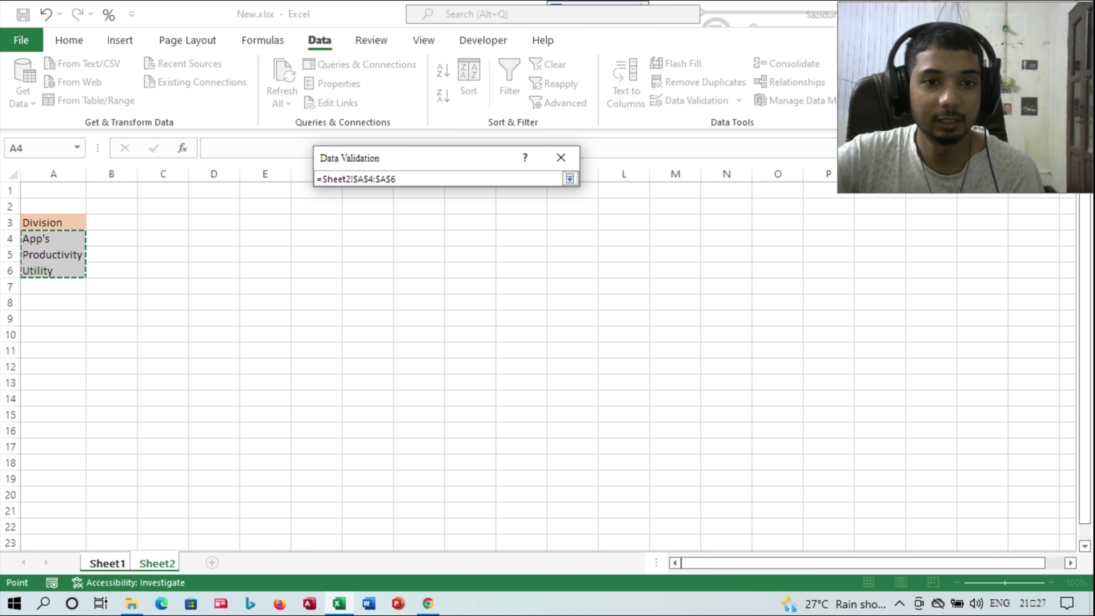
key("Return")
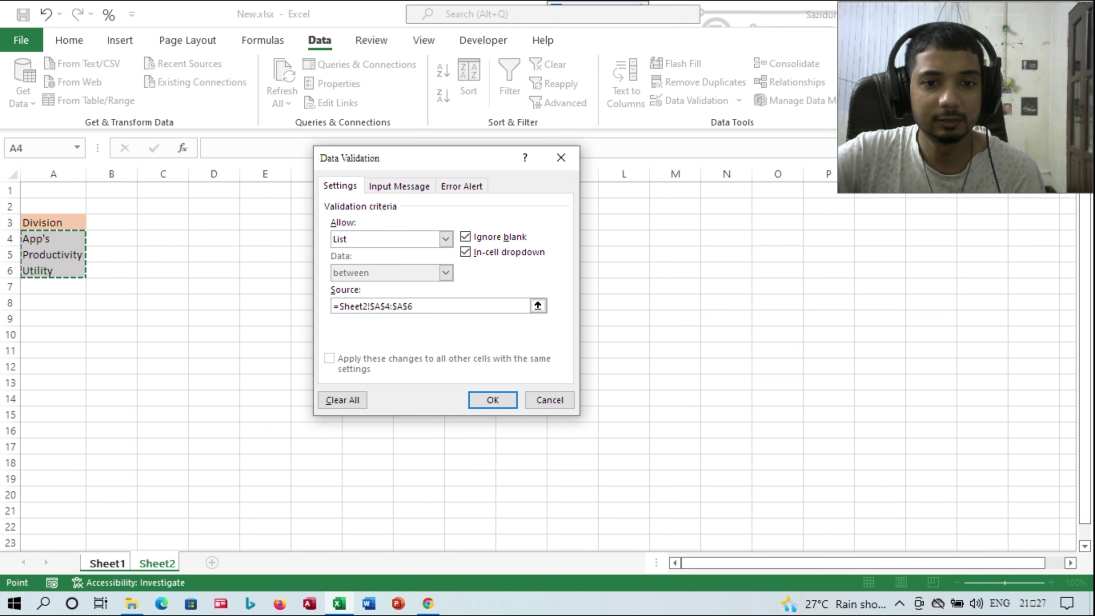
left_click(493, 400)
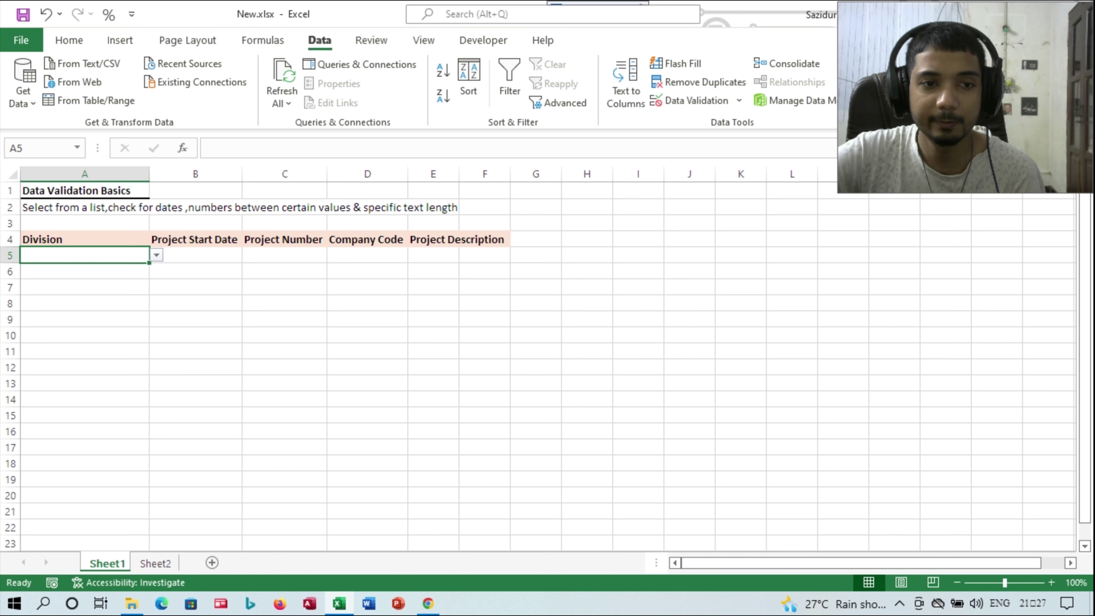
- Browse A5's Sheet2-based Division choices without entering a value
key("alt+Down")
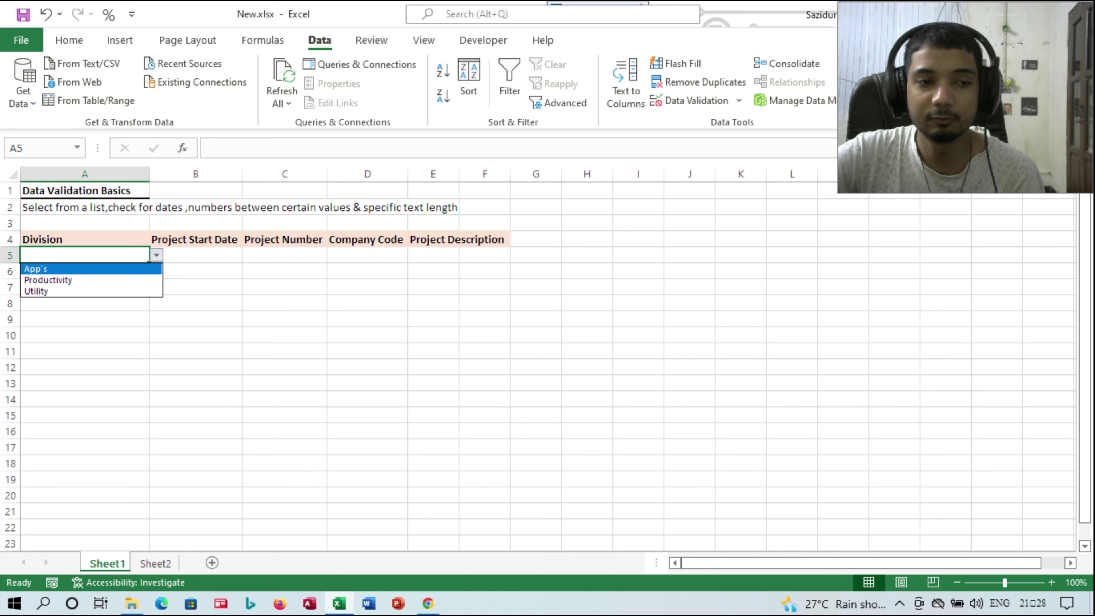
key("Down")
key("Up")
key("Down")
key("Down")
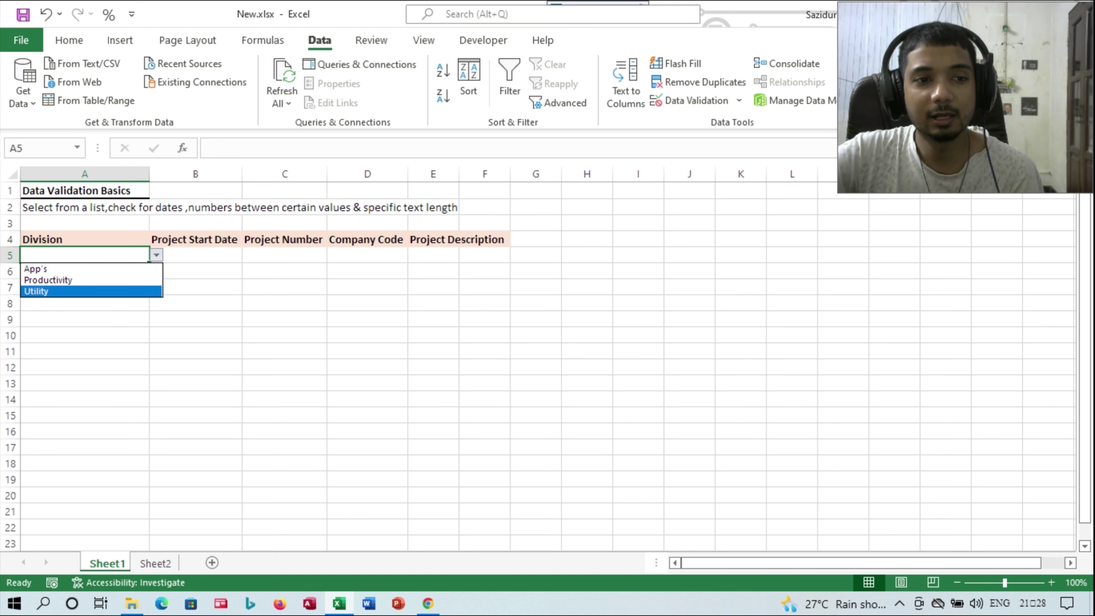
key("Up")
key("Up")
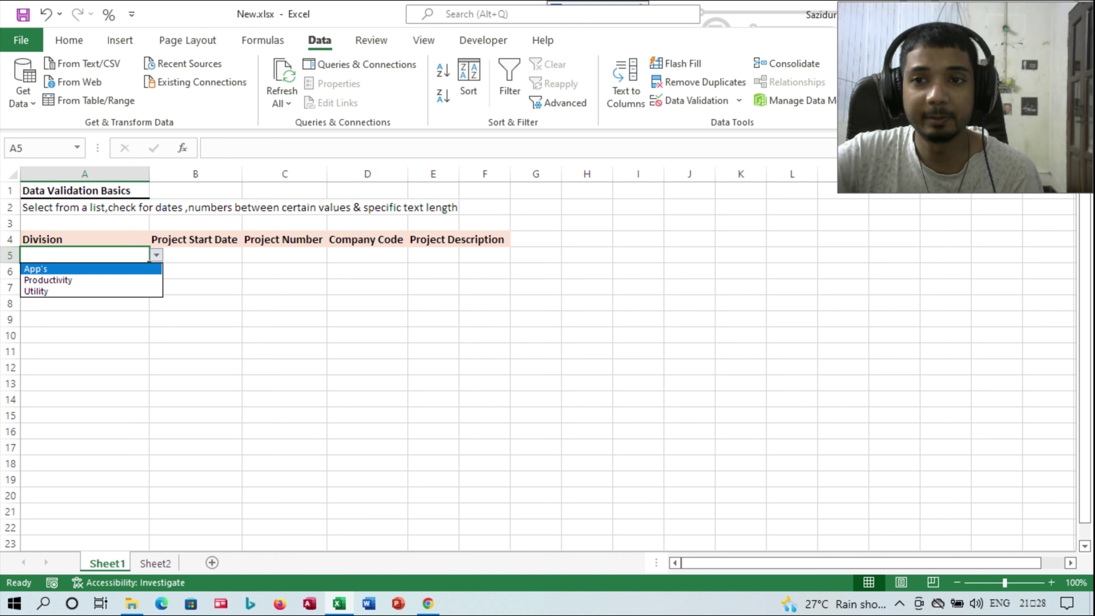
key("Down")
key("Down")
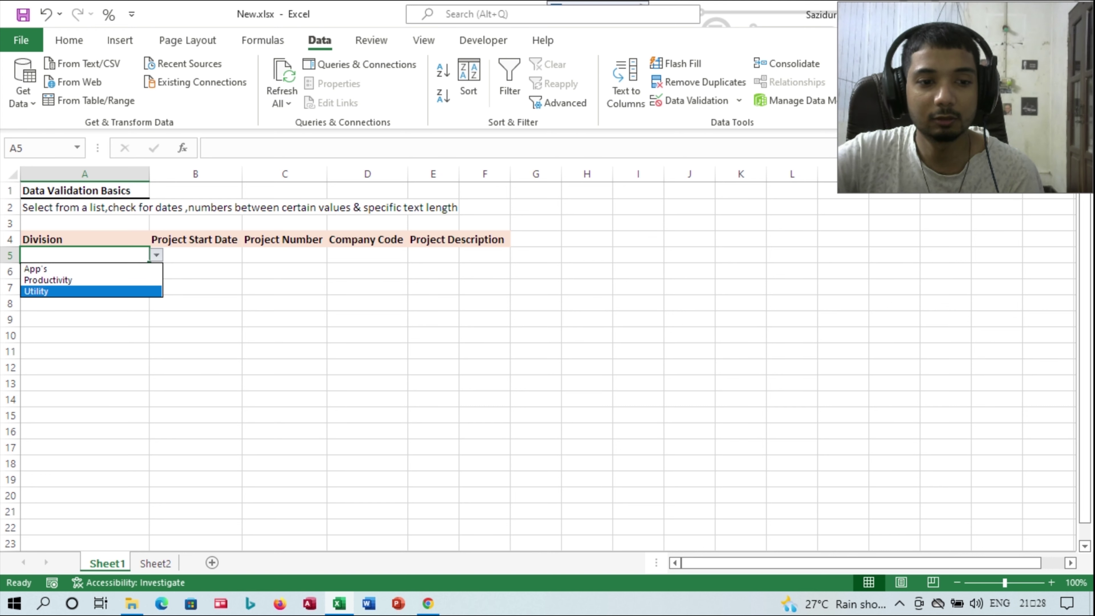
key("Escape")
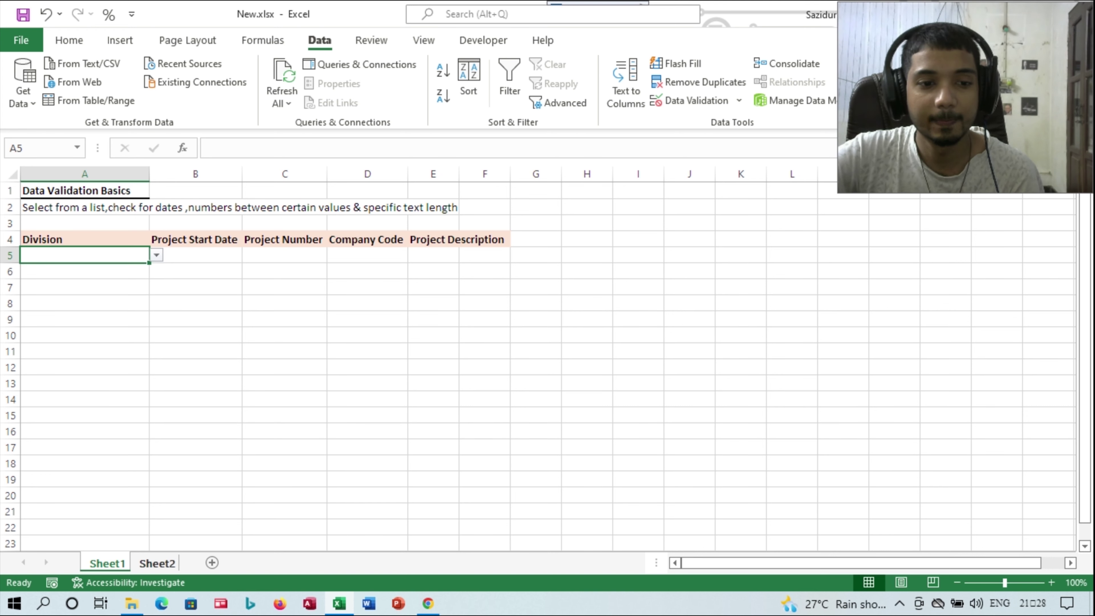
- Rename the App's entry in Sheet2 cell A4 to App
left_click(155, 563)
key("F2")
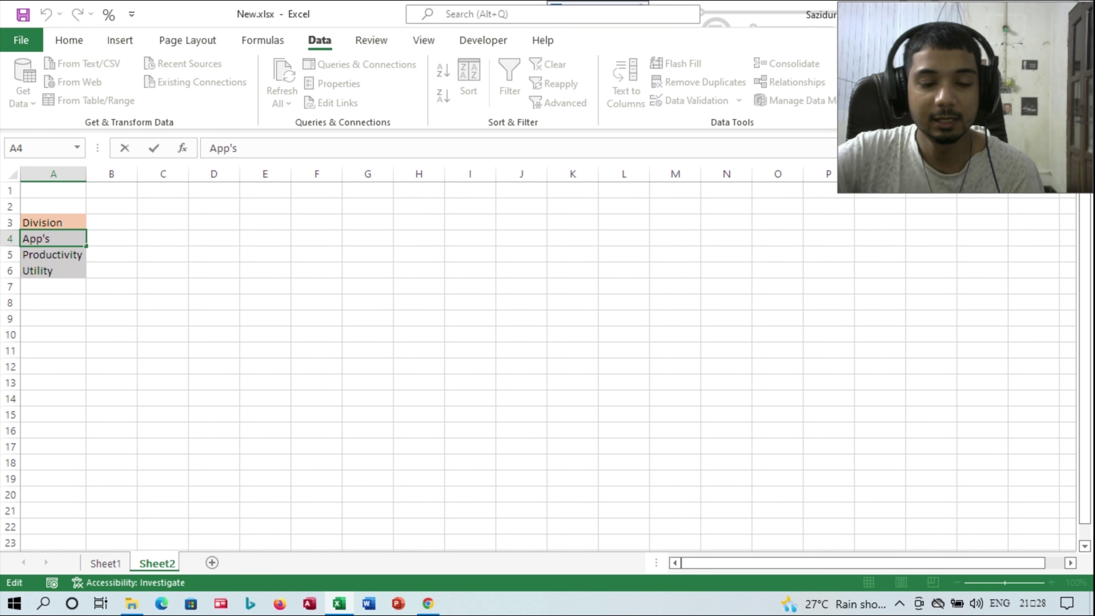
key("BackSpace")
key("BackSpace")
key("Return")
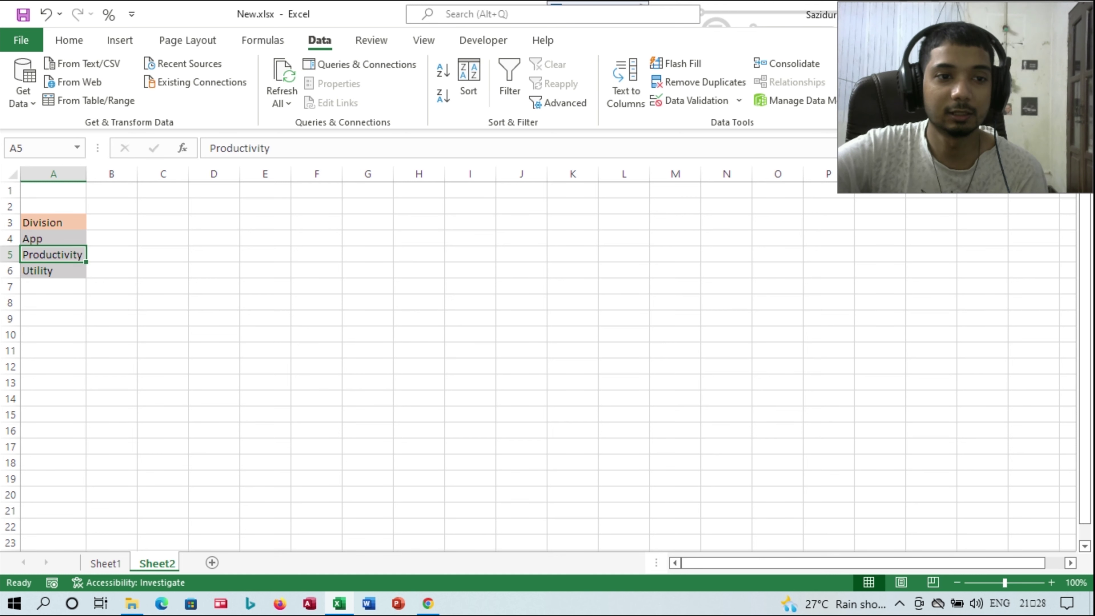
- Choose App from A5's dropdown on Sheet1
key("ctrl+Page_Up")
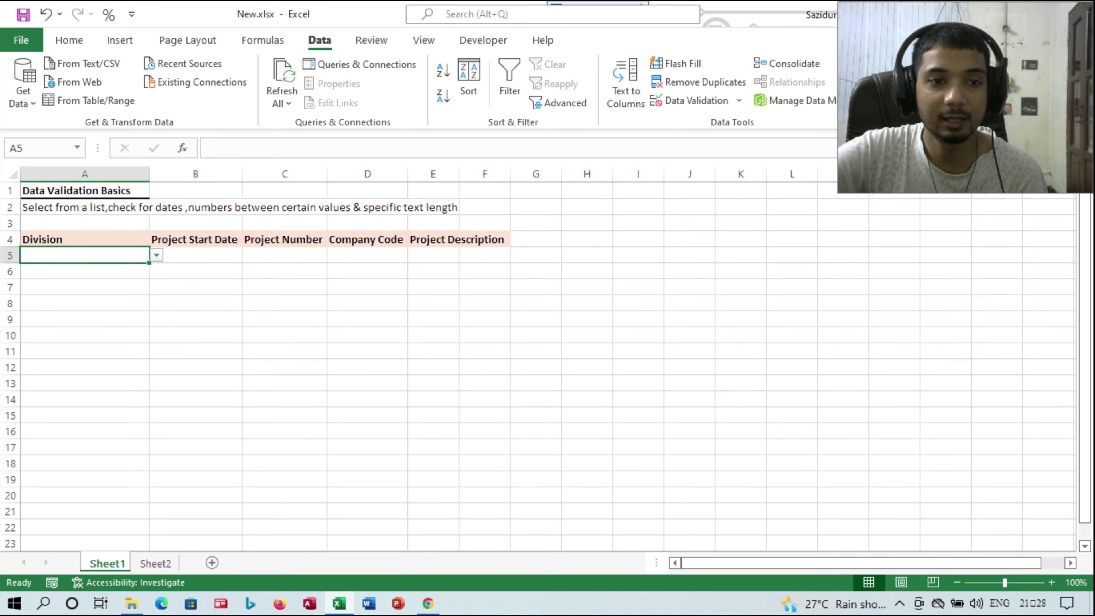
key("alt+Down")
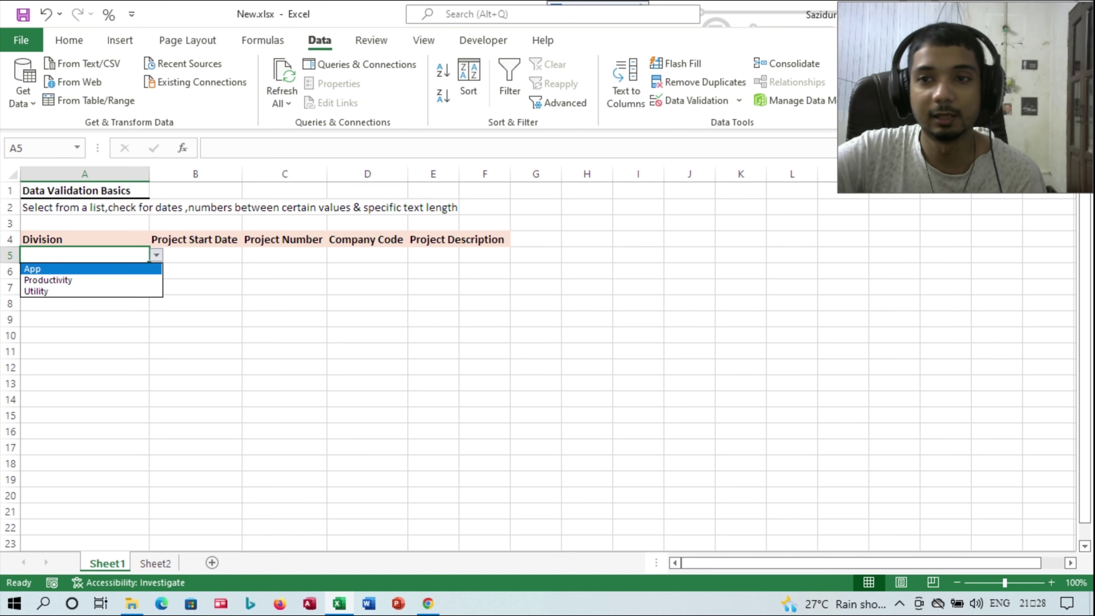
key("Return")
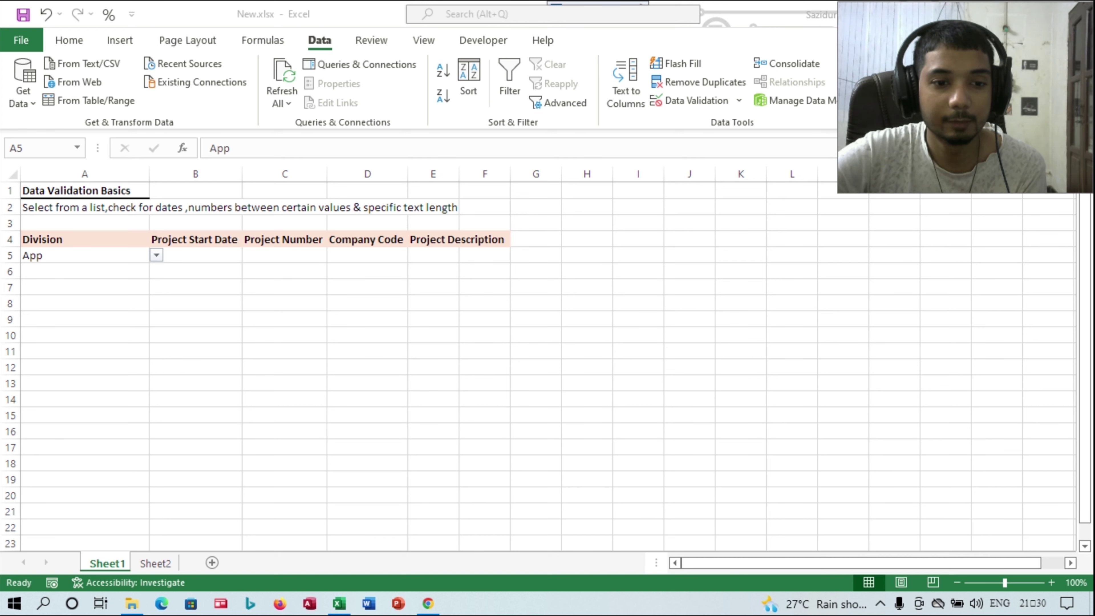
key("alt+Tab")
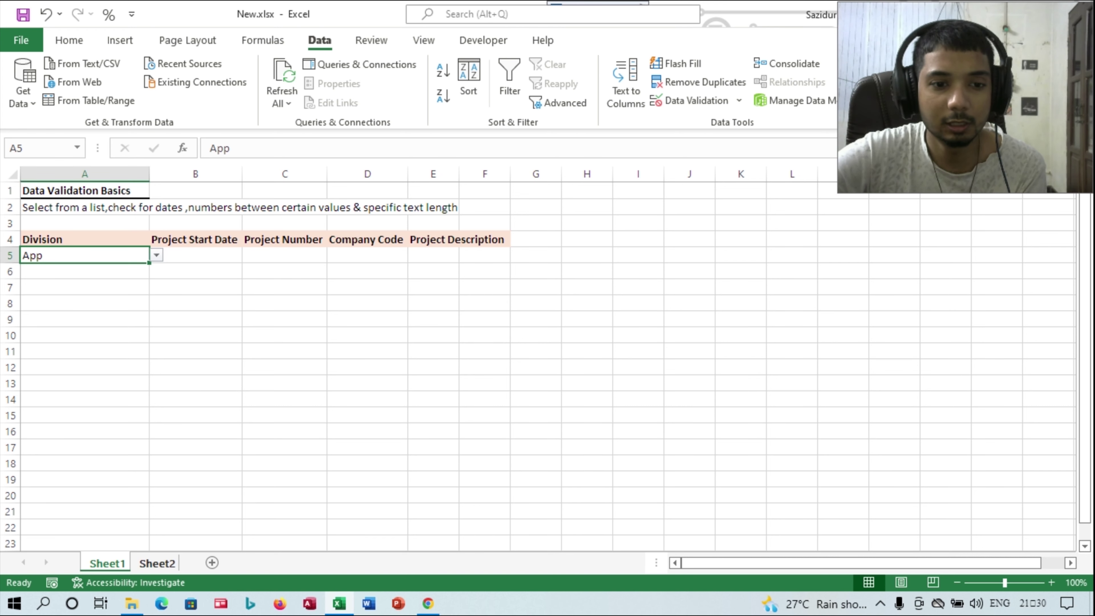
key("ctrl+Page_Down")
- Enter Software's in Sheet2 cell A7 below Utility
left_click(53, 286)
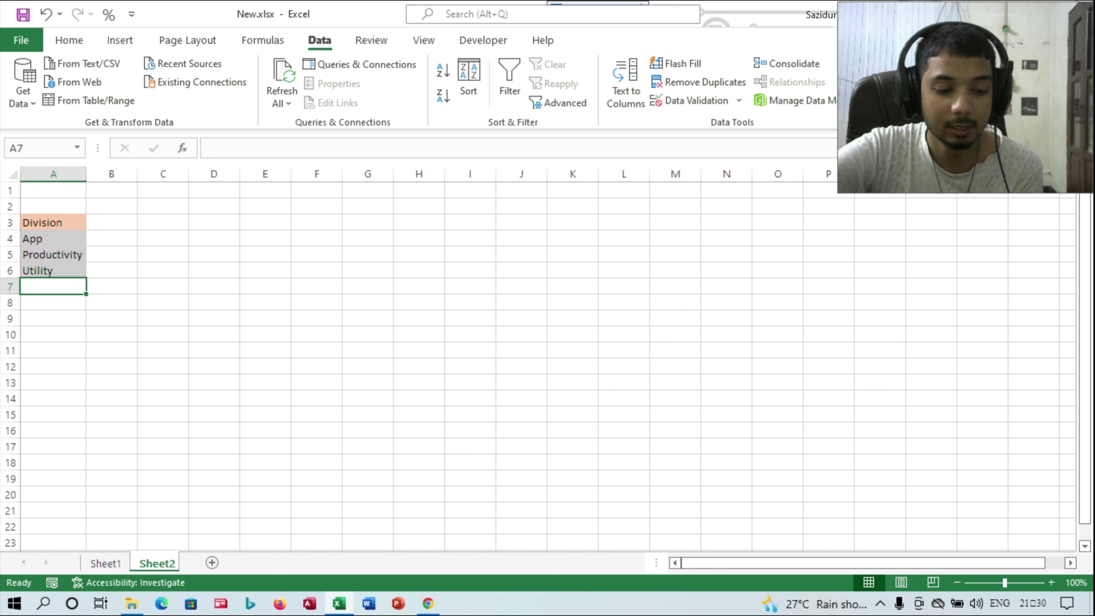
type("Sof")
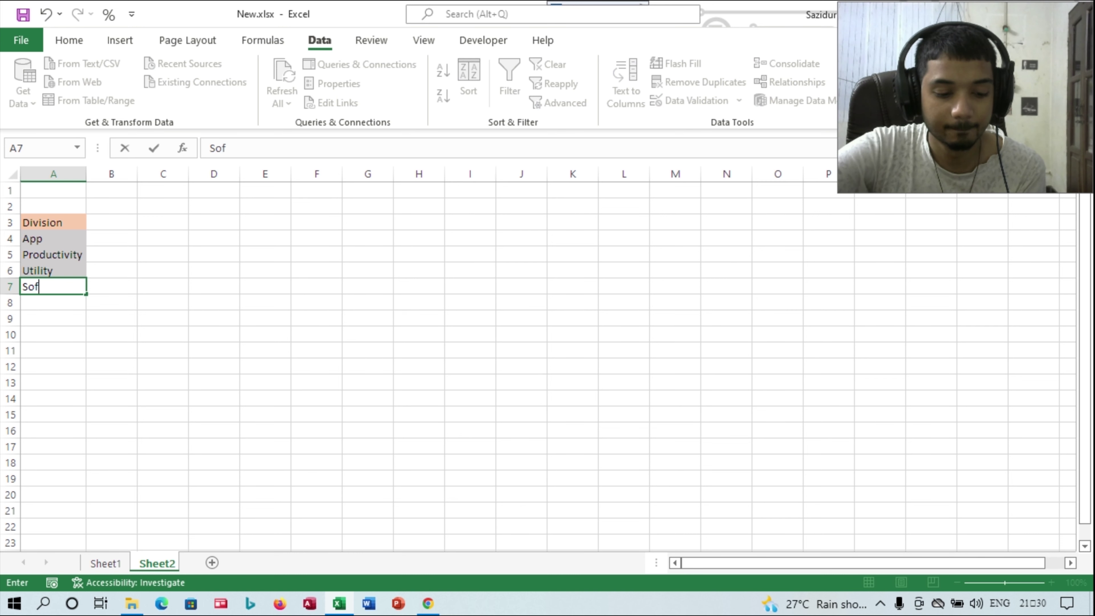
type("tware")
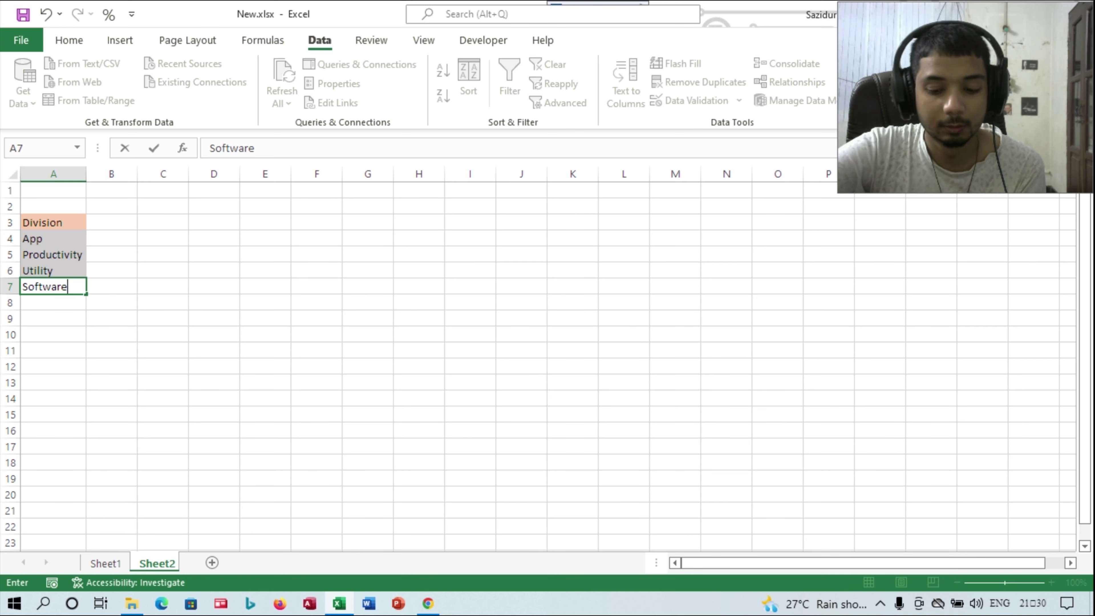
type("'s")
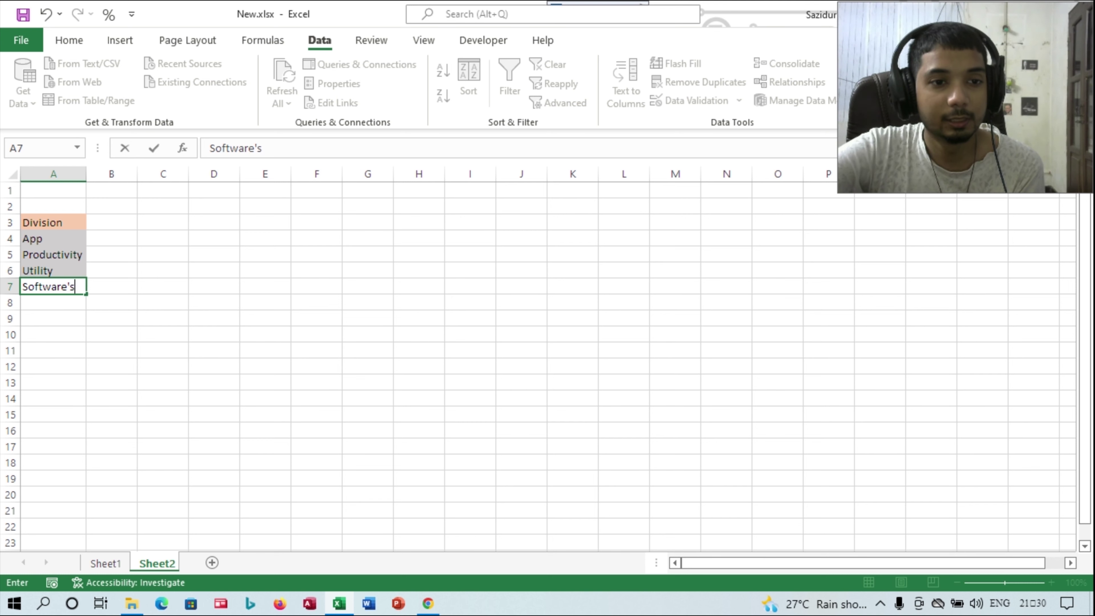
key("Return")
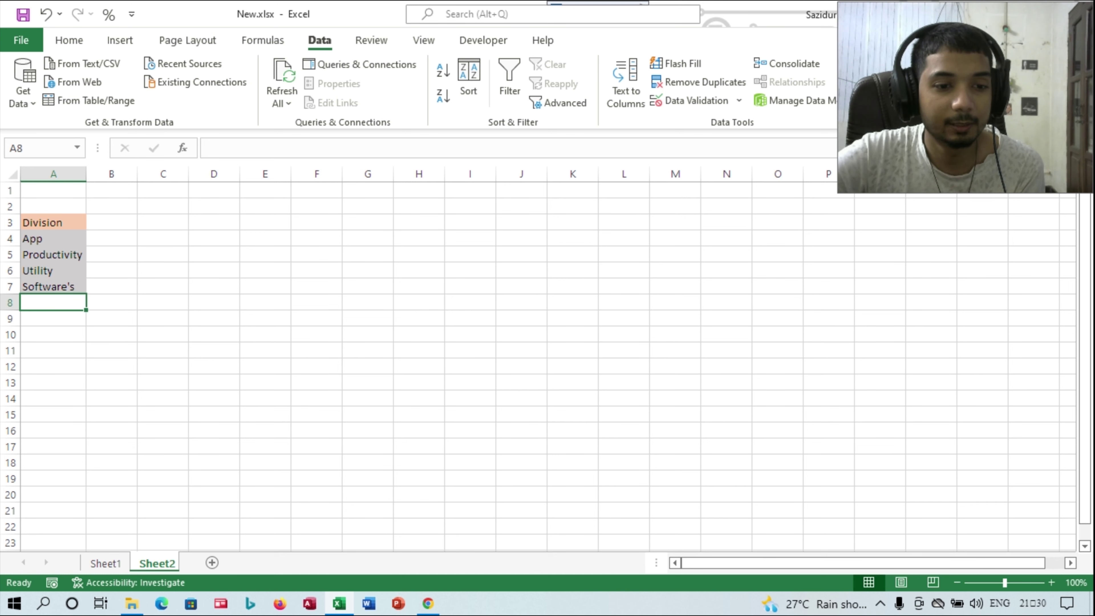
- Check A5's dropdown on Sheet1 for Software's and reopen its validation settings
left_click(107, 563)
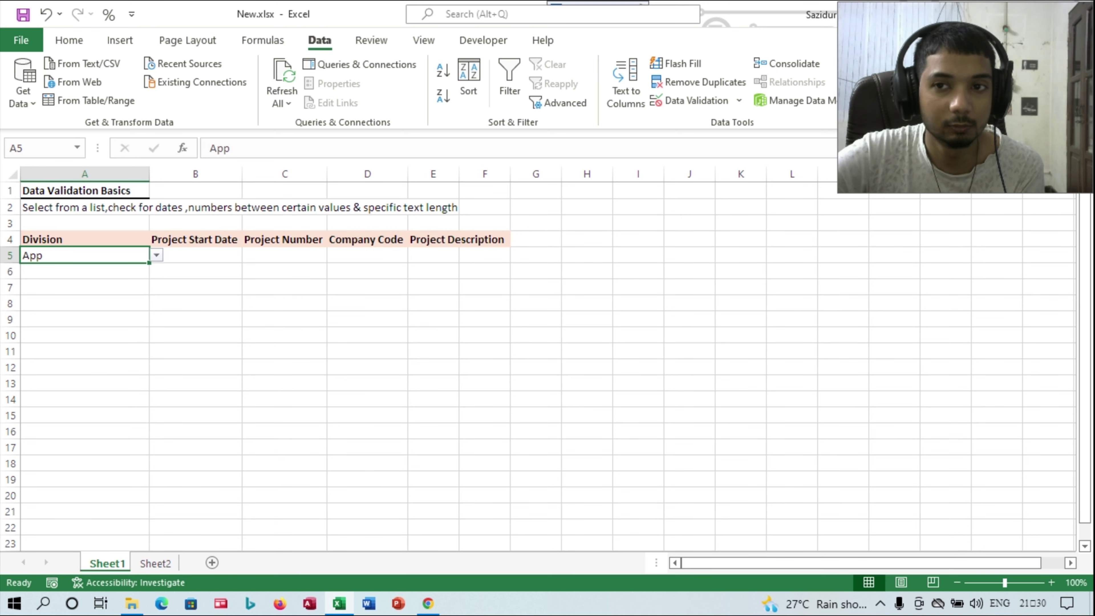
key("alt+Down")
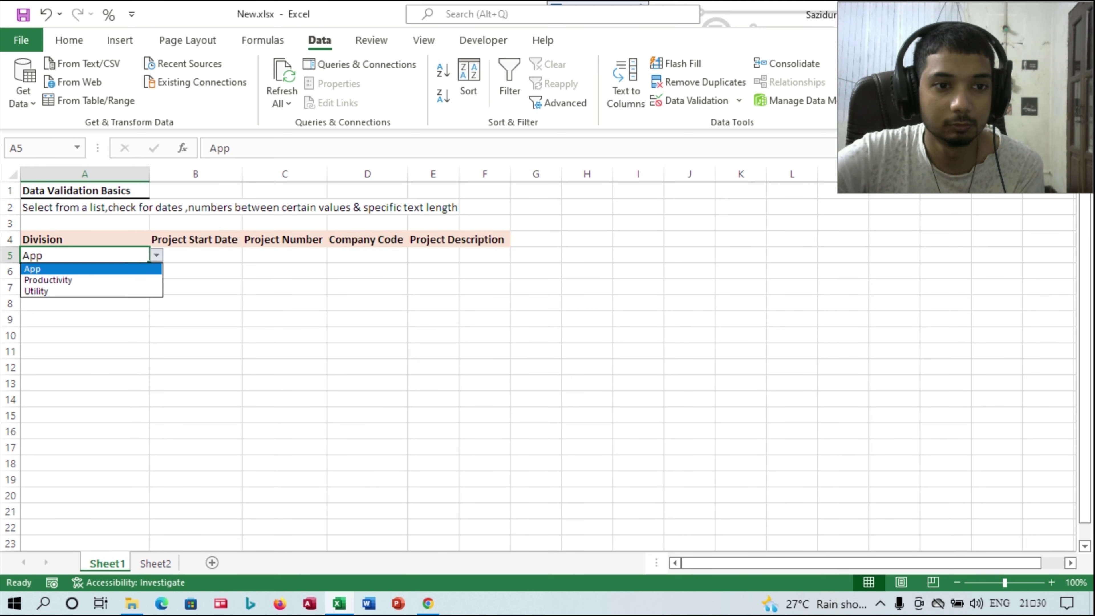
key("Down")
key("Down")
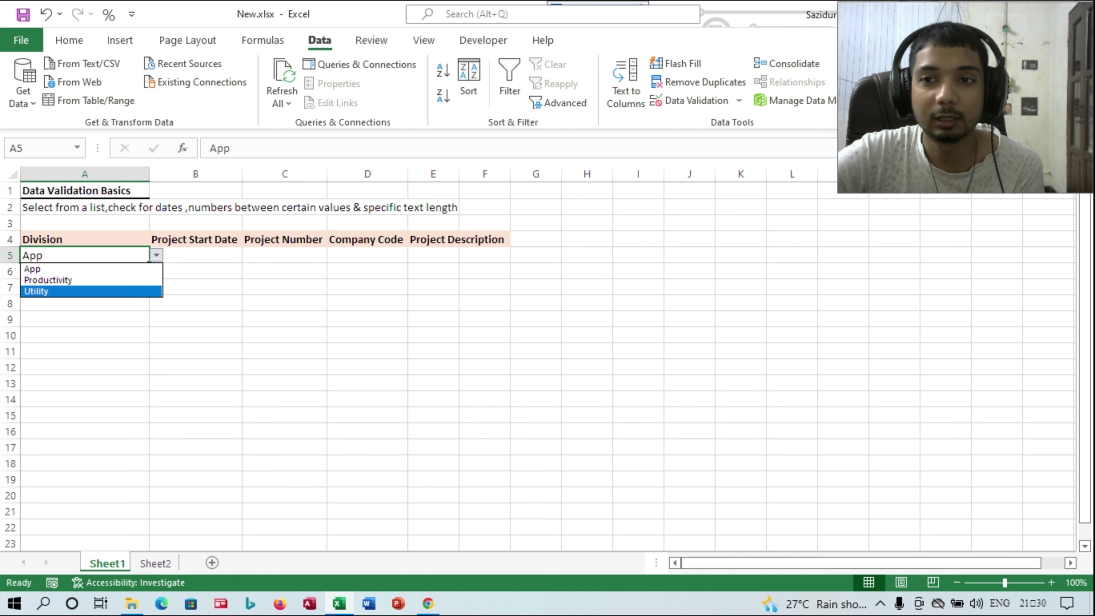
key("Up")
key("Up")
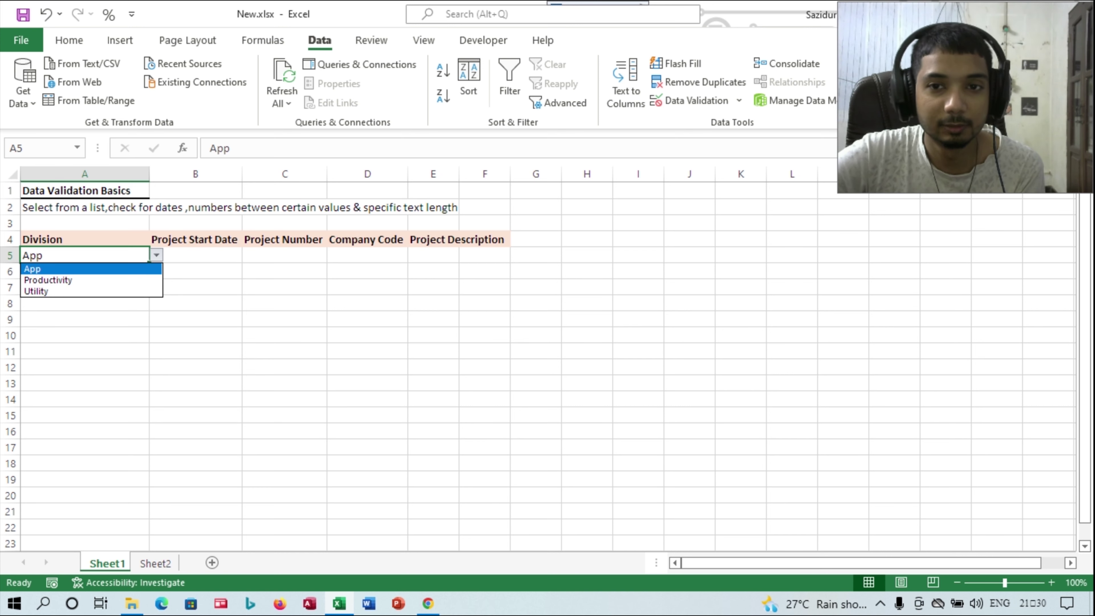
key("Return")
key("alt+a")
key("v")
key("v")
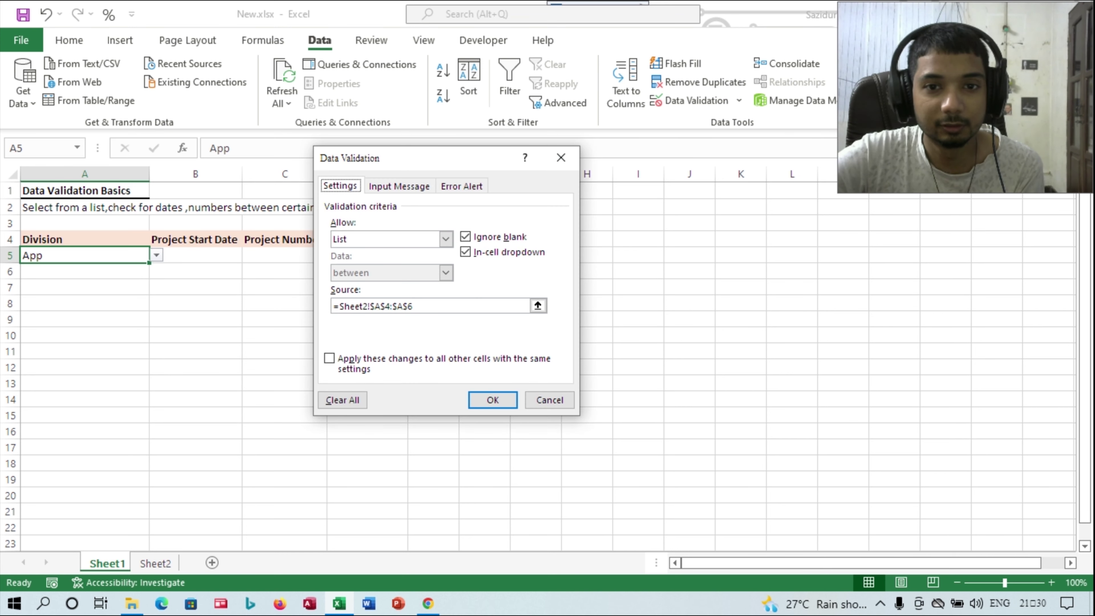
left_click(413, 306)
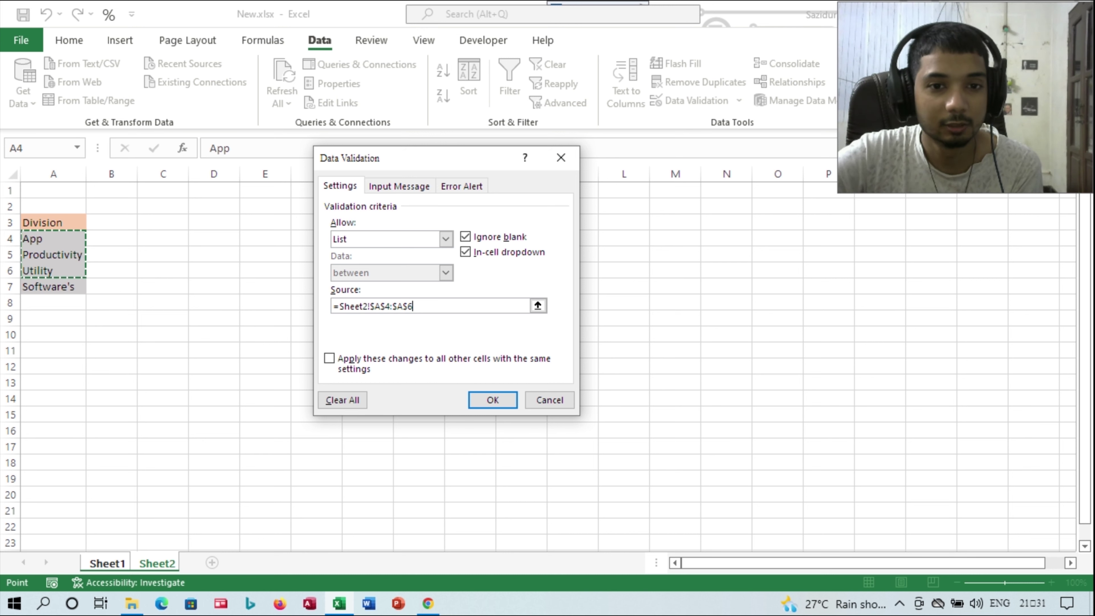
left_click(538, 305)
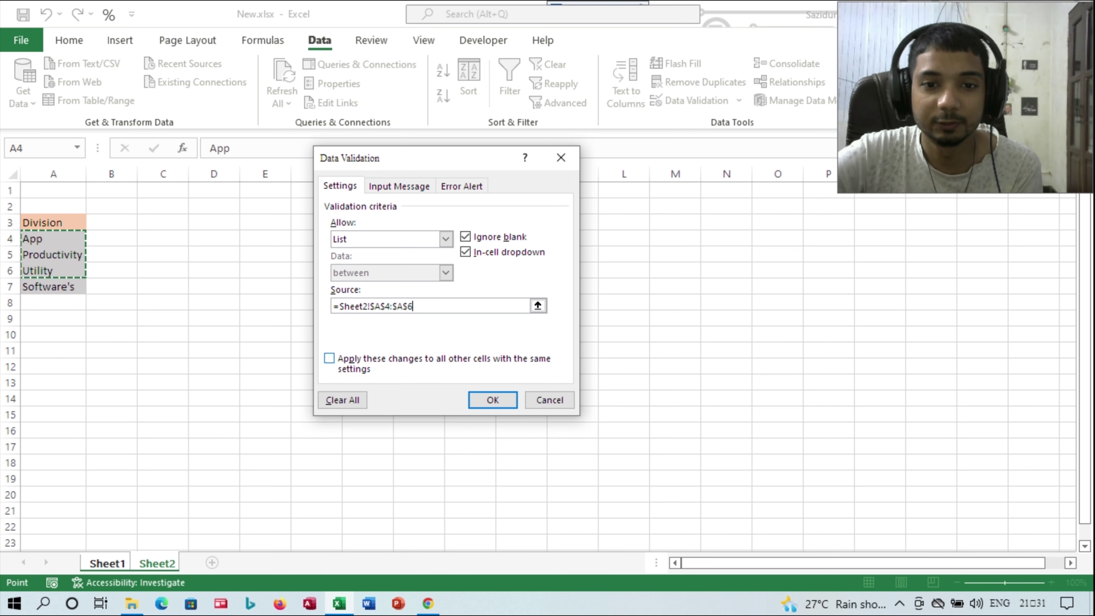
left_click(493, 400)
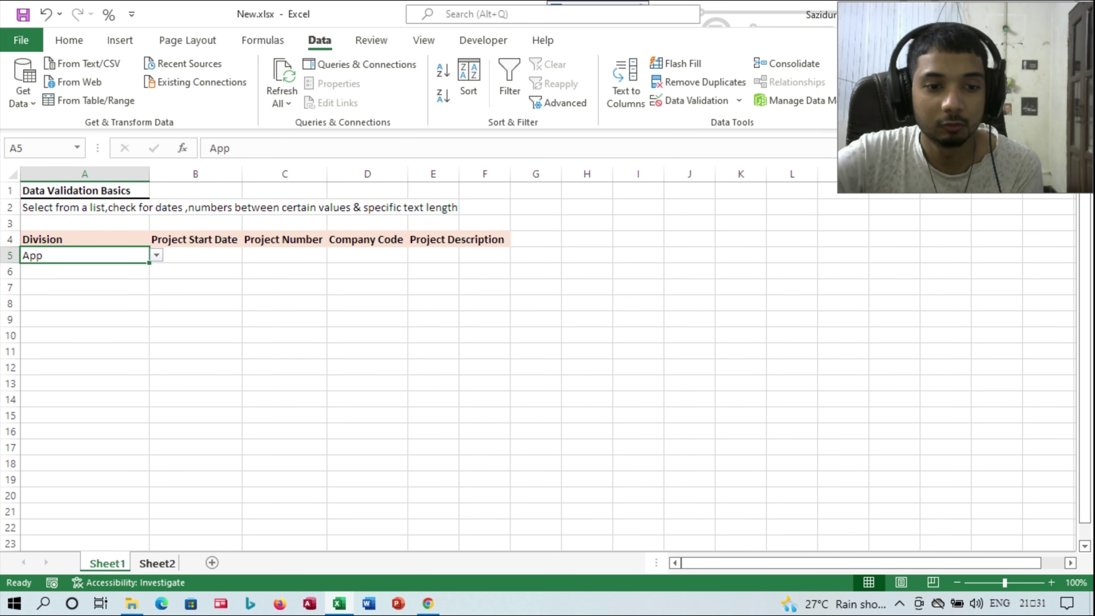
- On Sheet2, insert a row at row 5 and move Software's from A8 into A5
left_click(156, 563)
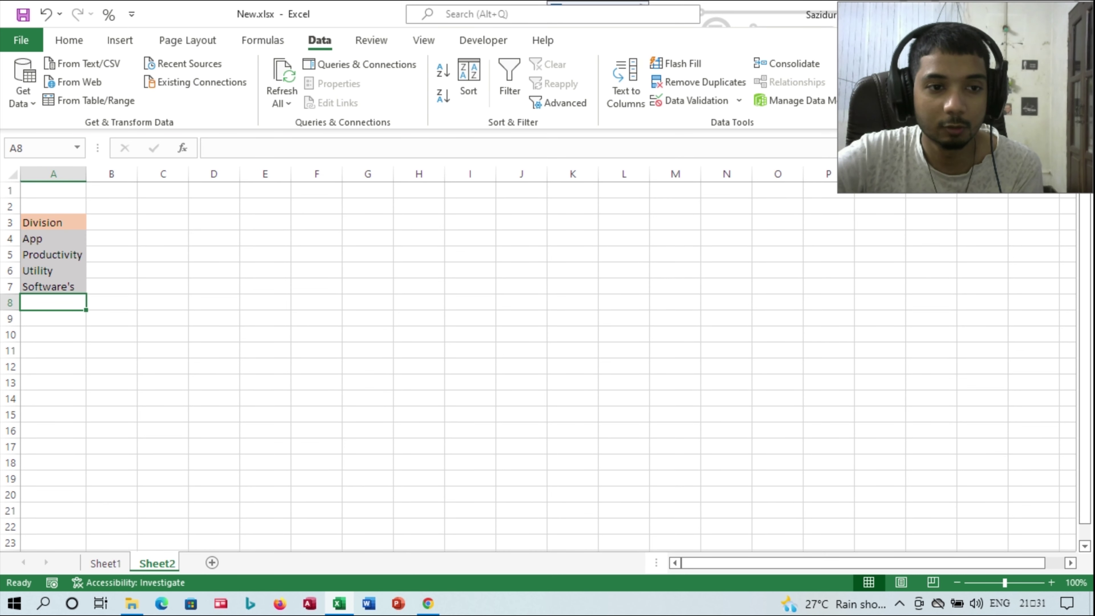
left_click(53, 286)
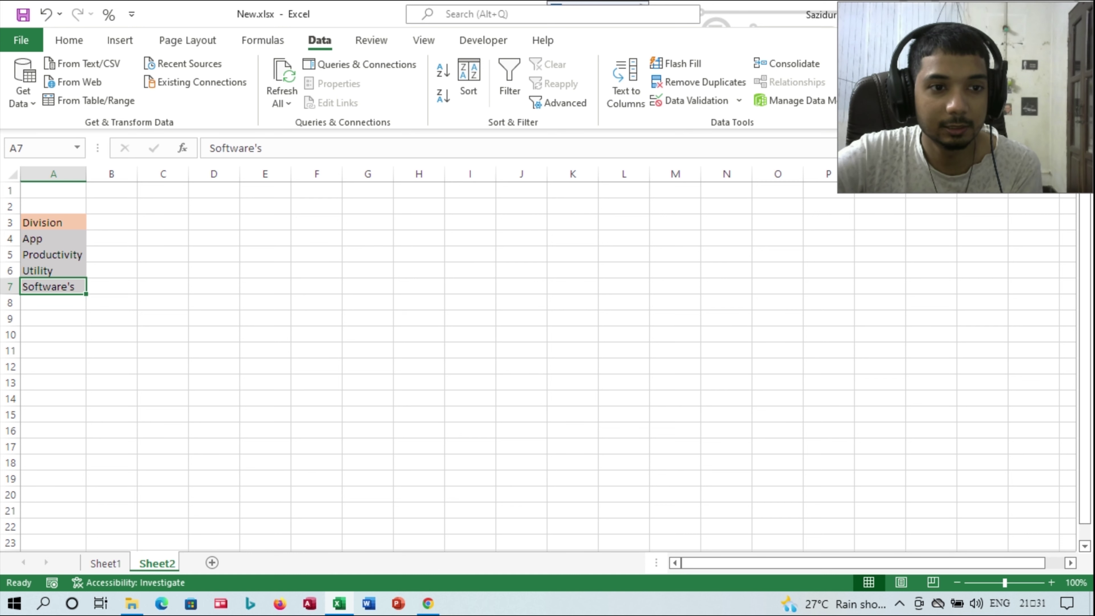
left_click(10, 254)
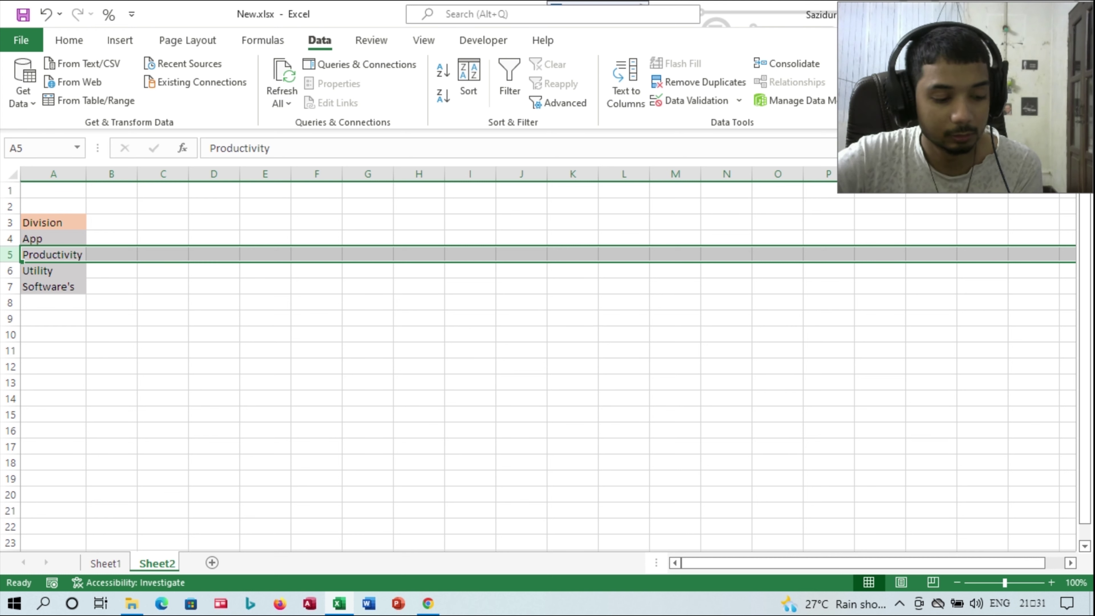
key("ctrl+shift+plus")
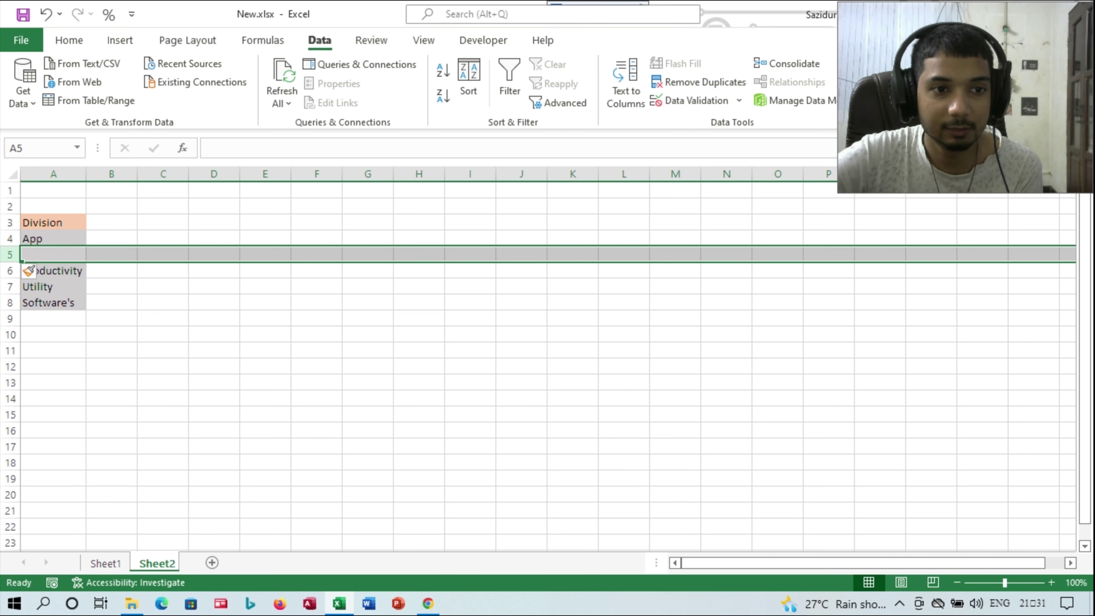
left_click(48, 302)
key("ctrl+c")
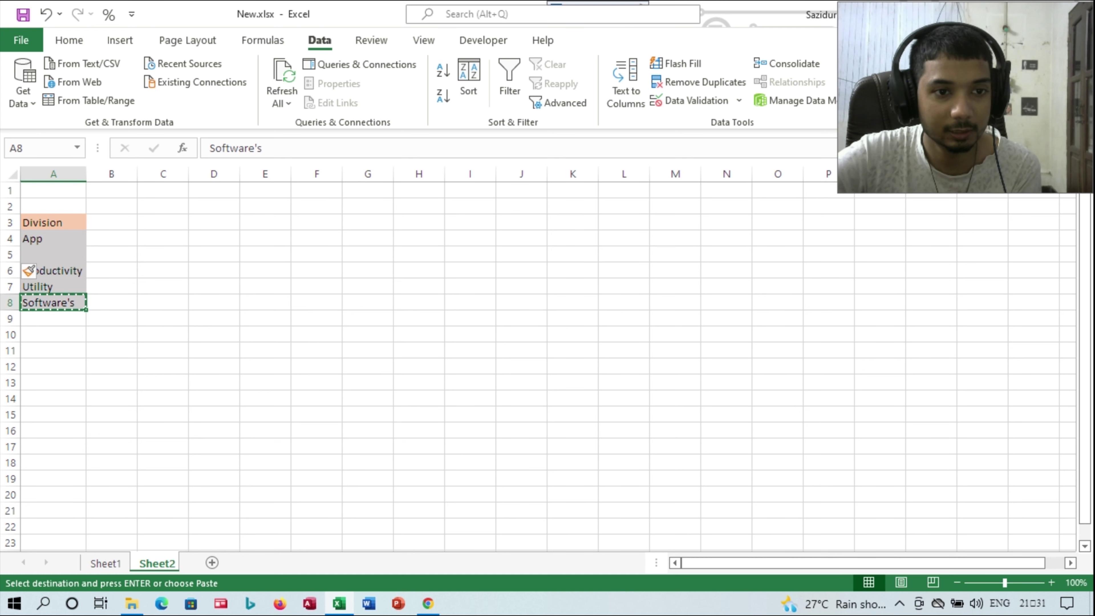
left_click(48, 254)
key("ctrl+v")
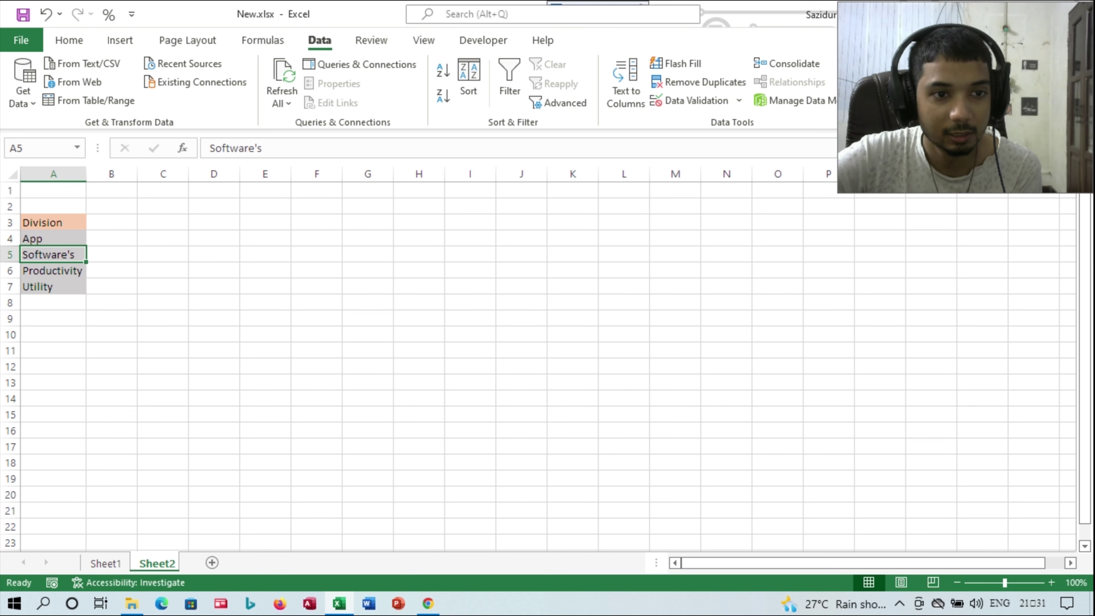
left_click(48, 287)
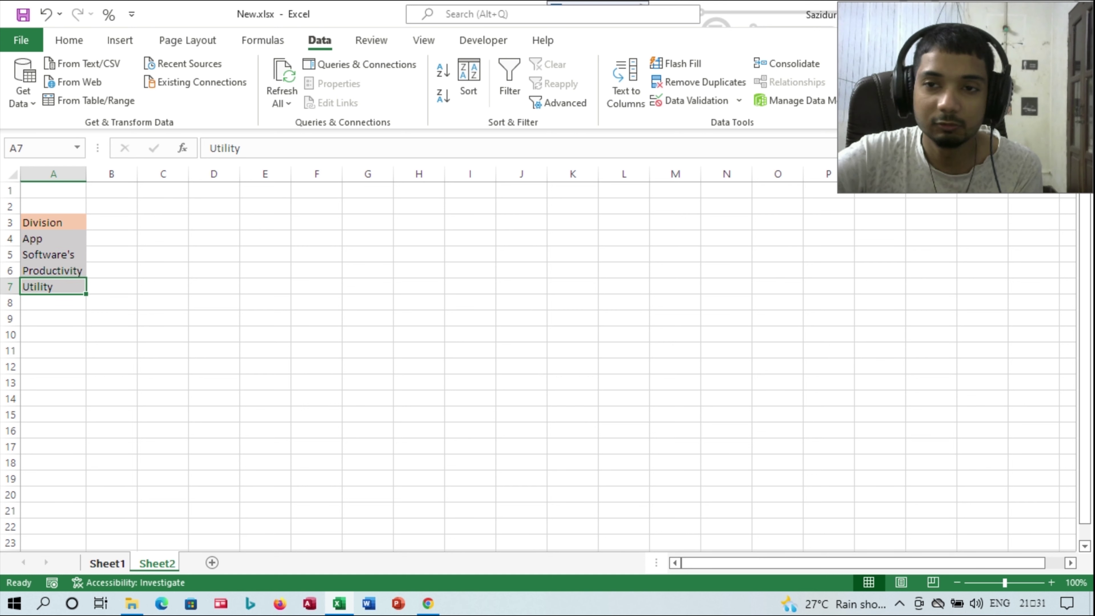
- Set Sheet1's A5 Division to Software's from its dropdown
left_click(107, 563)
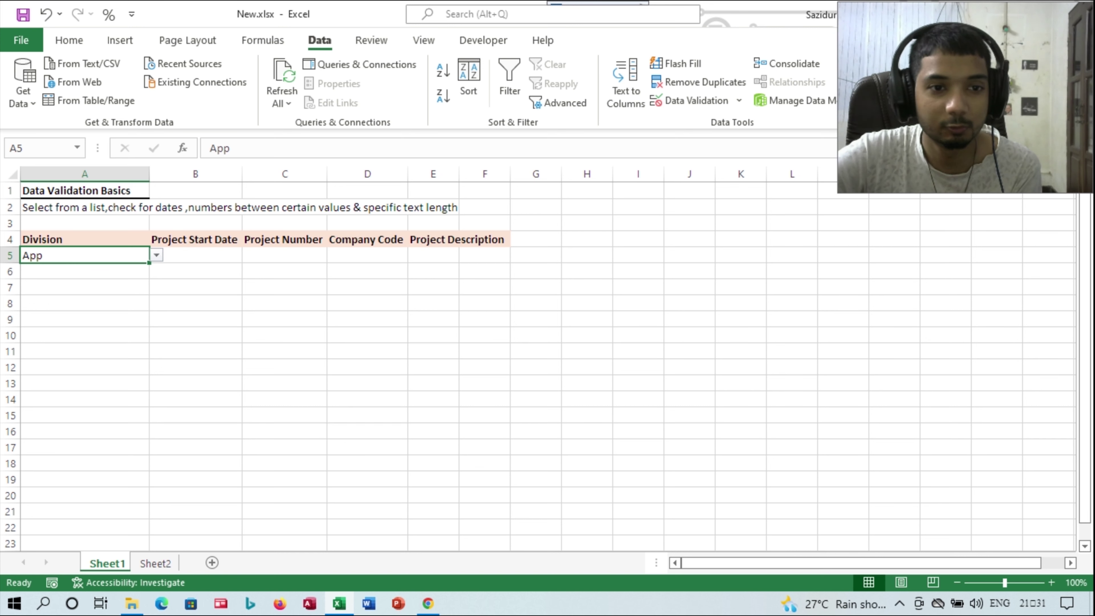
key("alt+Down")
key("Down")
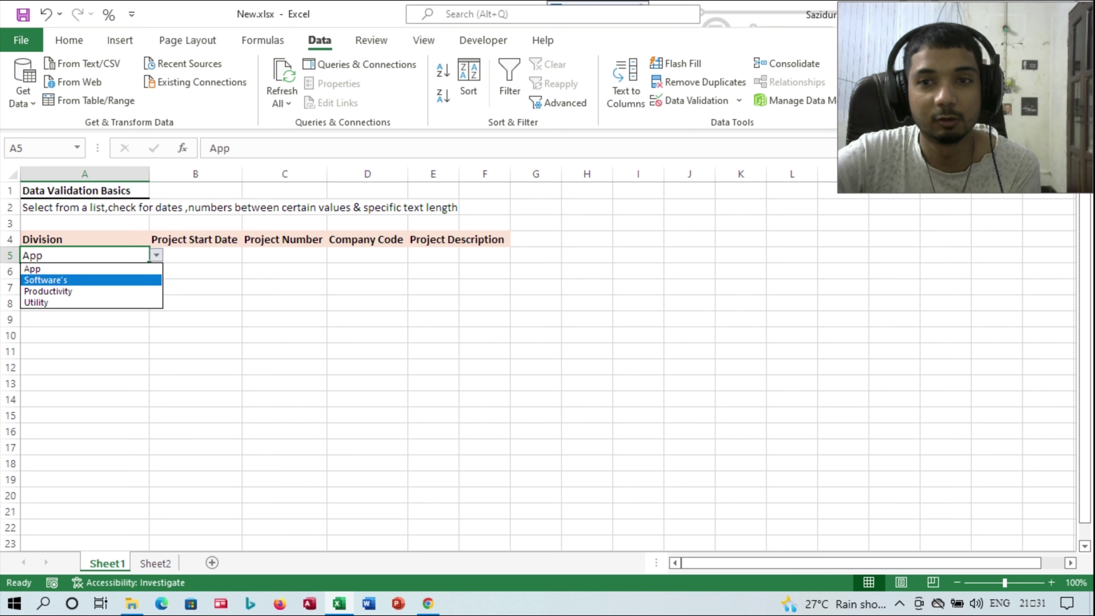
key("Return")
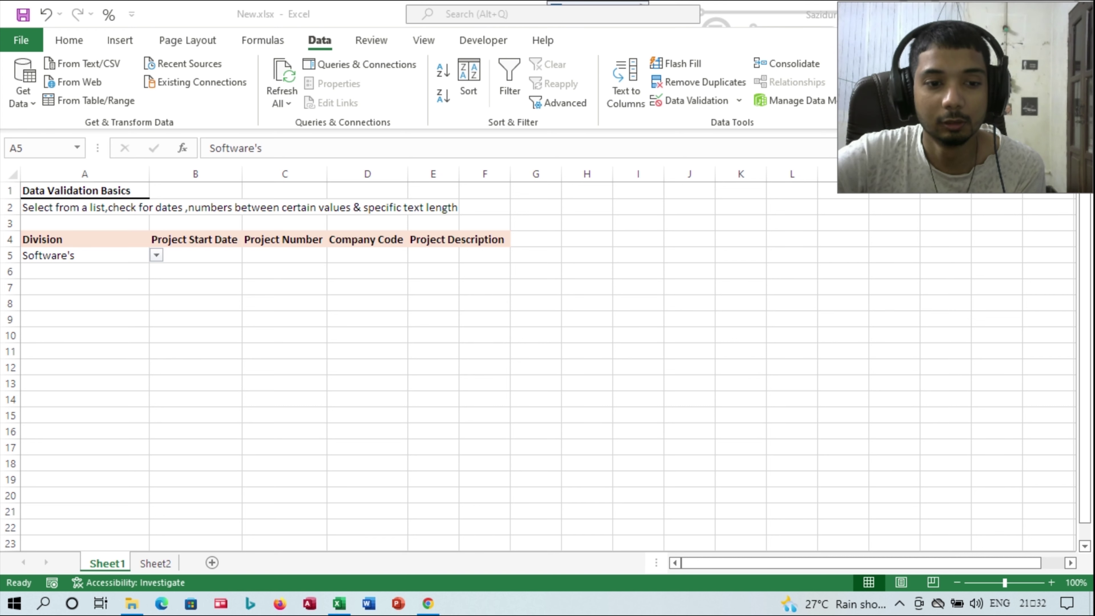
key("alt+Tab")
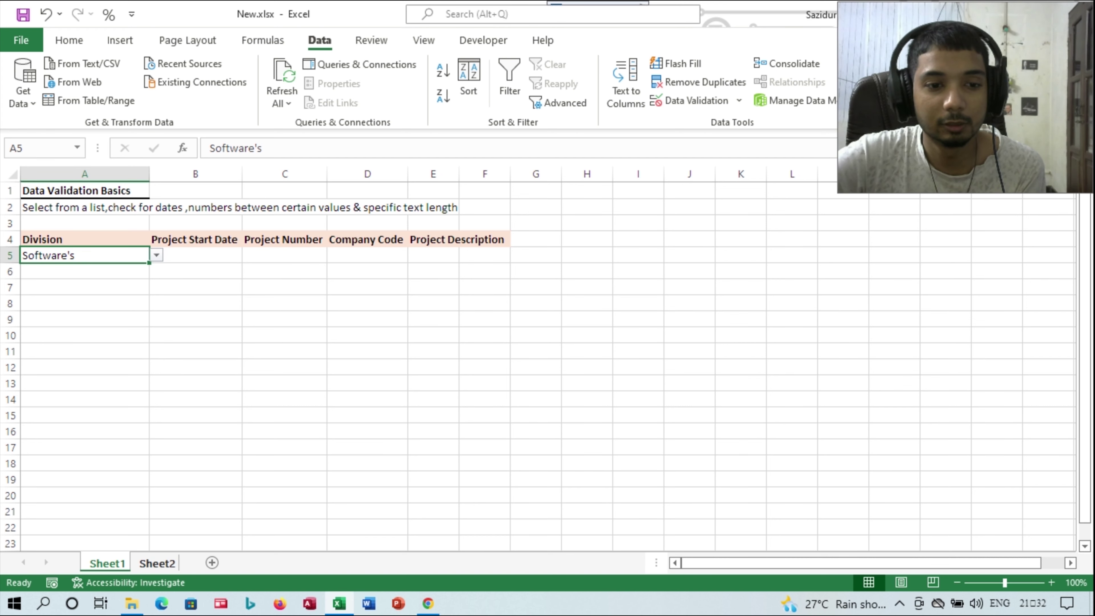
key("ctrl+Page_Down")
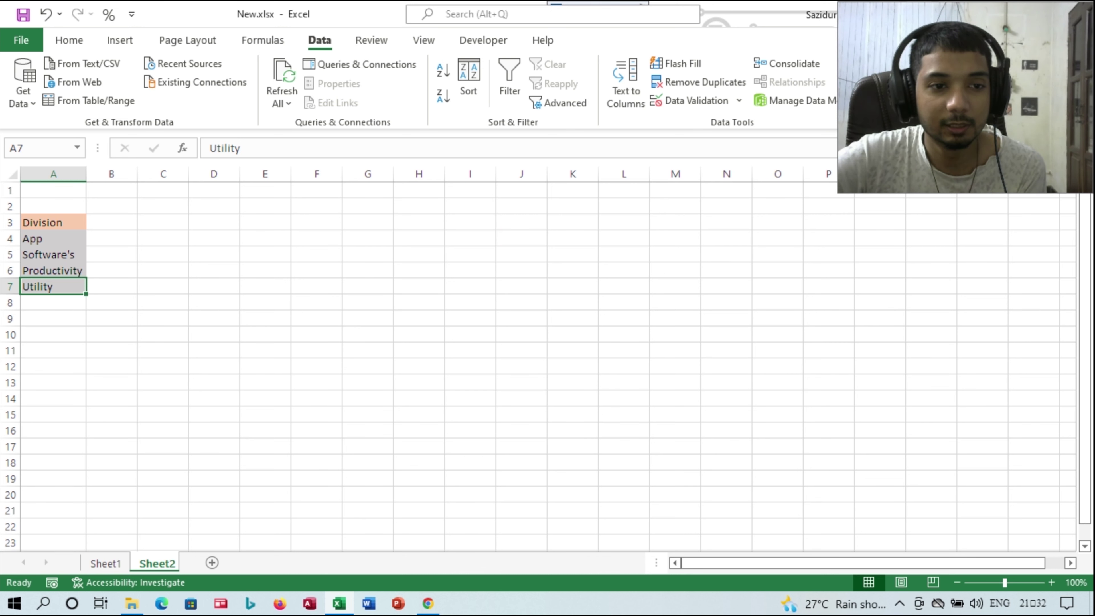
- Enter Webinar in Sheet2 cell A8 and check A5's Division choices on Sheet1
left_click(53, 302)
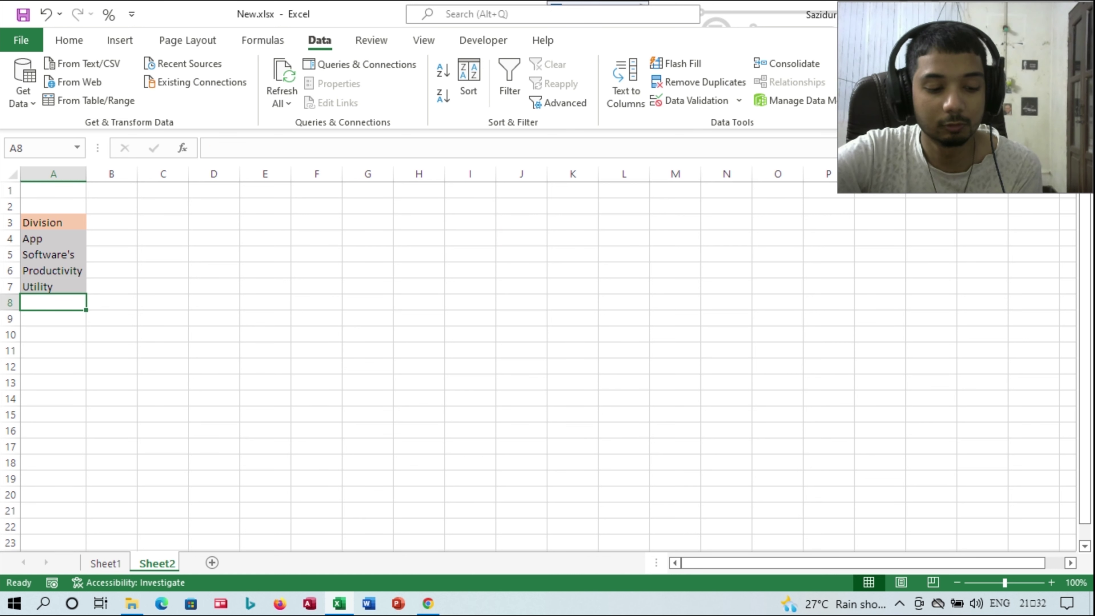
type("Webinar")
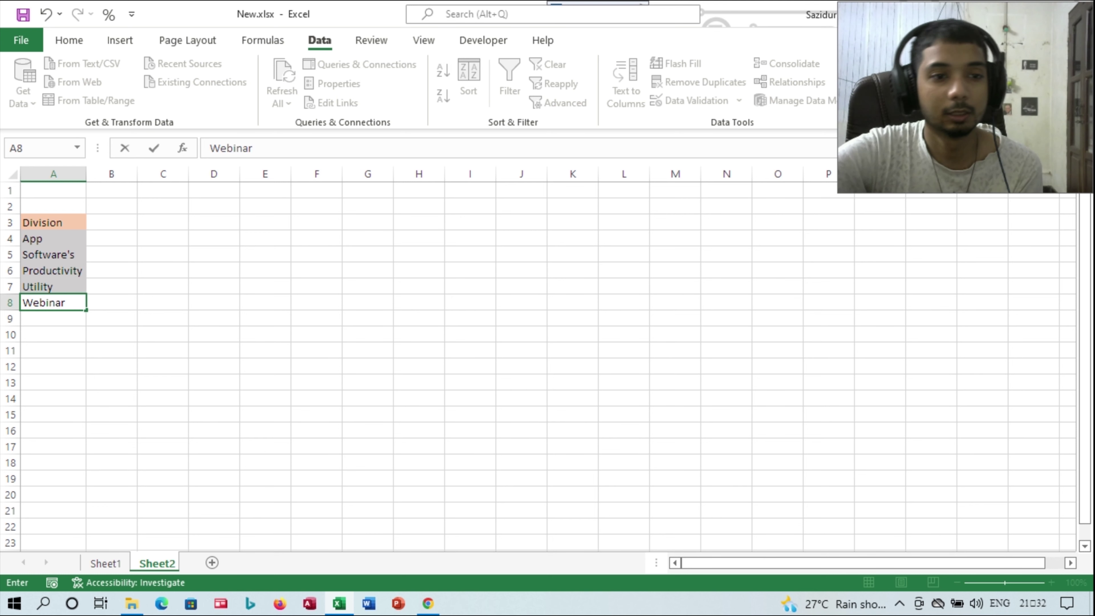
key("Return")
left_click(53, 302)
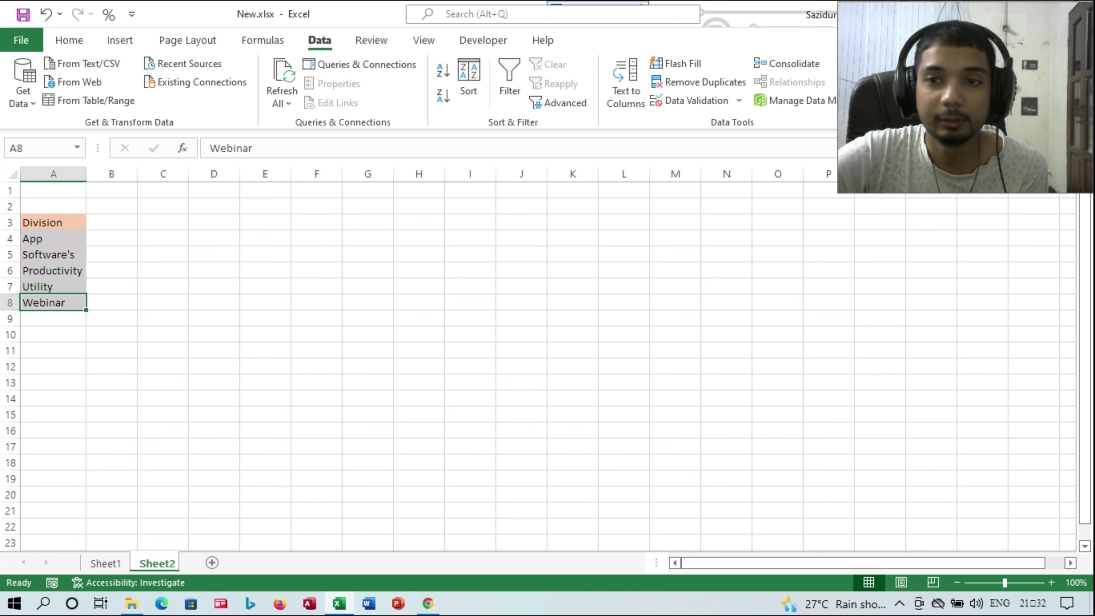
left_click(107, 563)
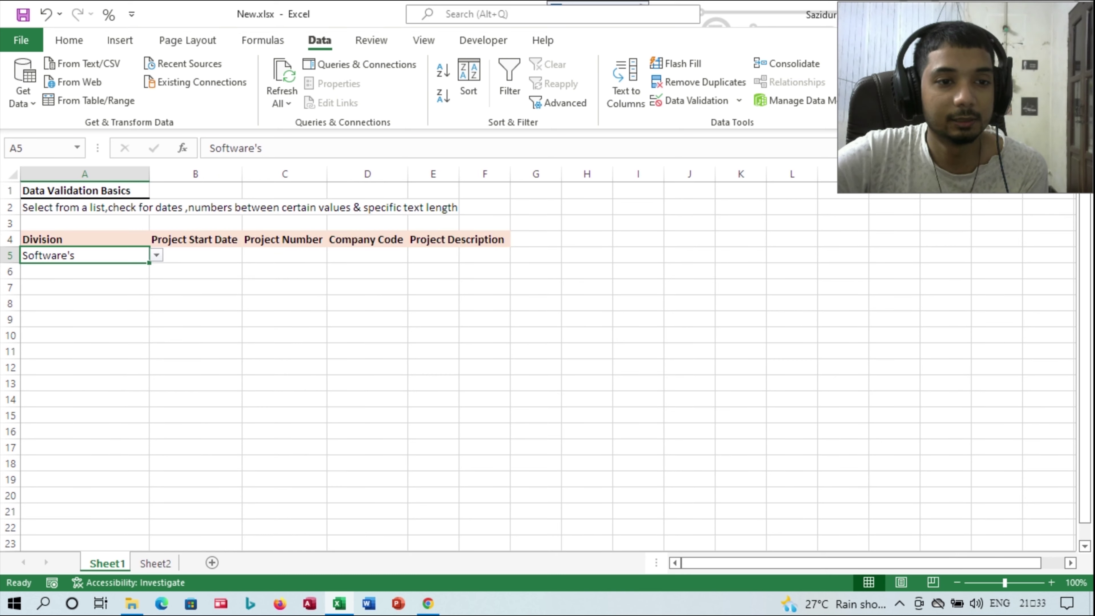
key("alt+Down")
key("Down")
key("Down")
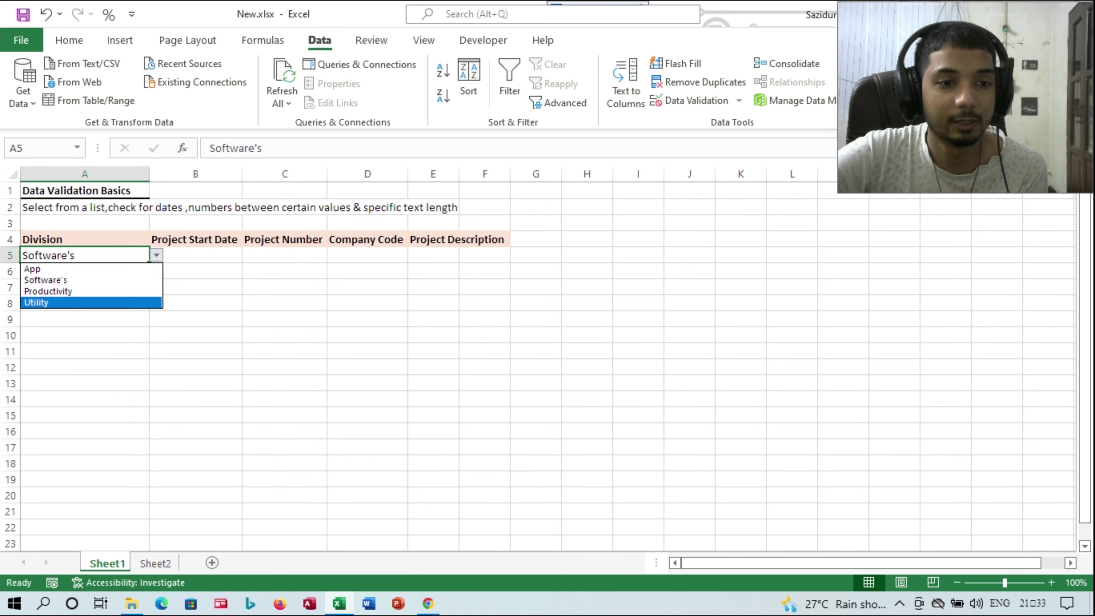
key("Escape")
key("ctrl+Page_Down")
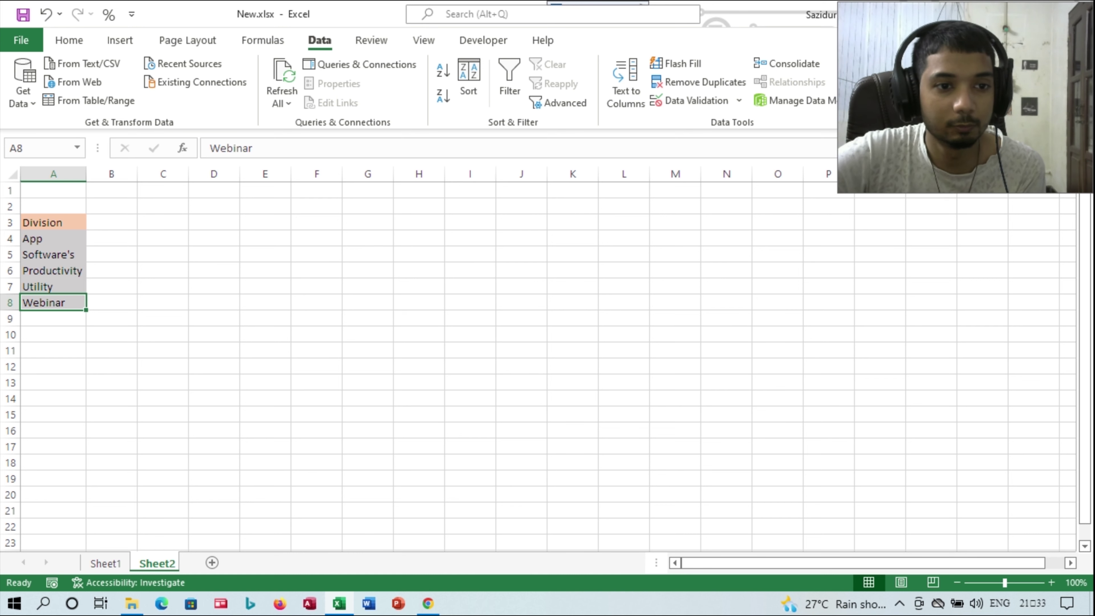
- Drag Webinar into Sheet2 A5 as second entry, then choose Webinar in Sheet1's A5
left_click_drag(86, 302, 86, 264)
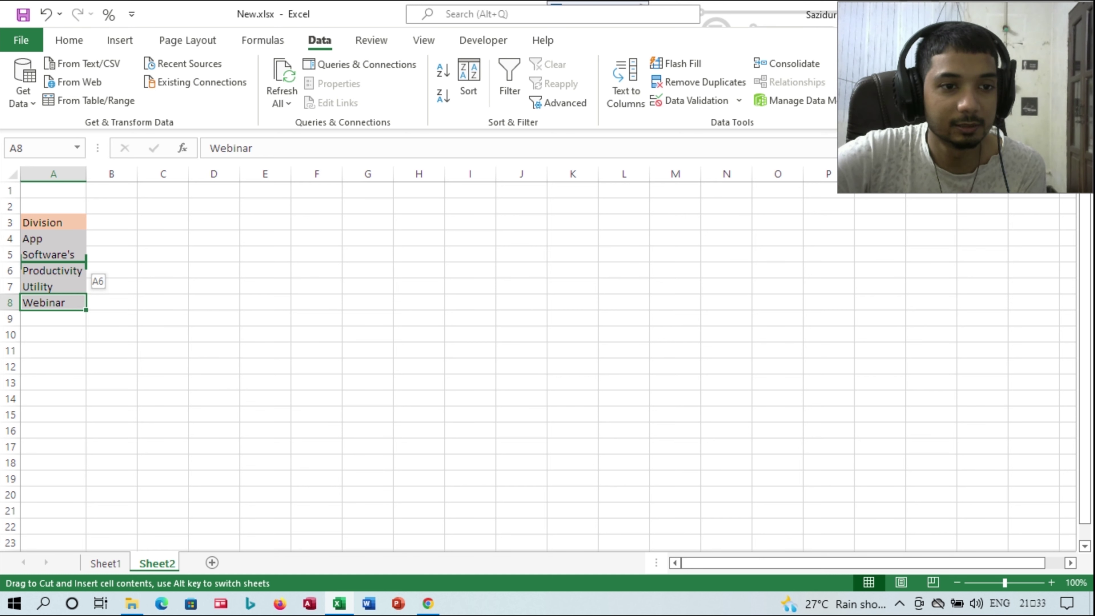
left_click_drag(86, 264, 86, 264)
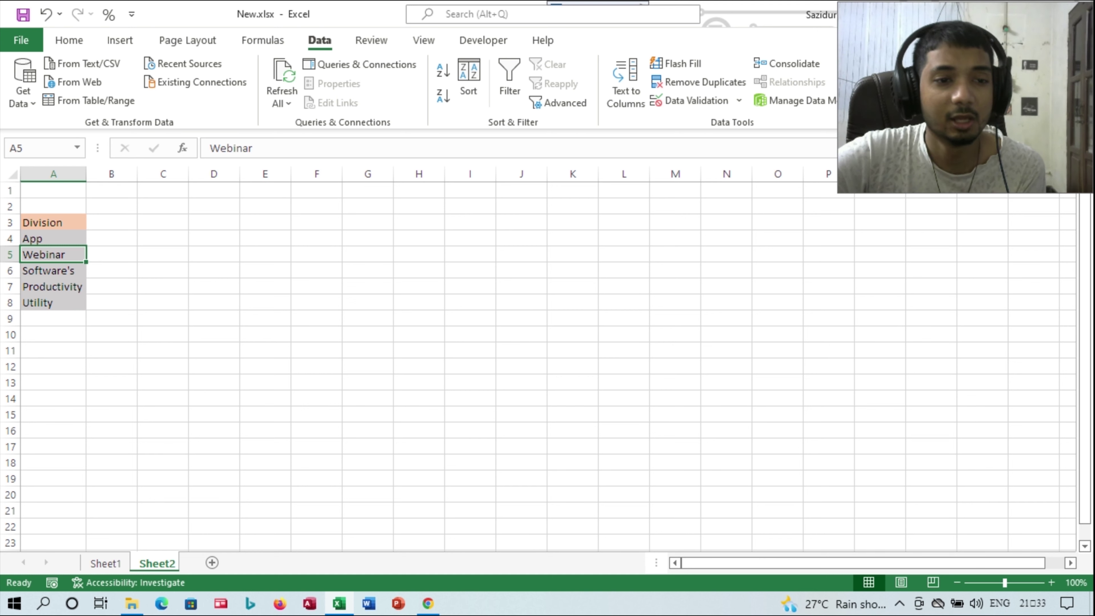
left_click(52, 303)
left_click(105, 562)
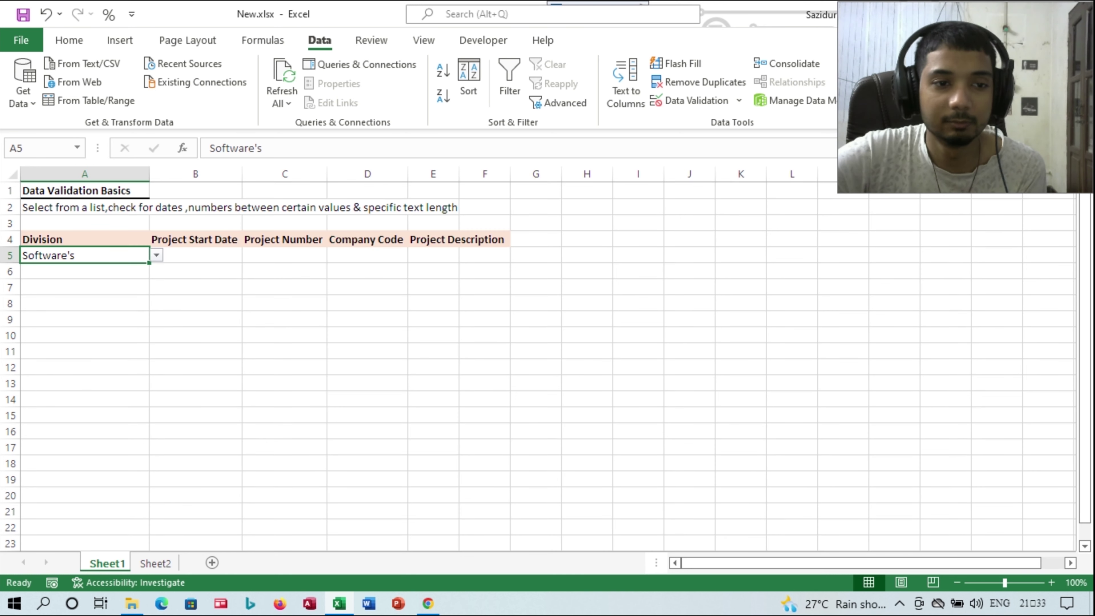
key("alt+Down")
key("Up")
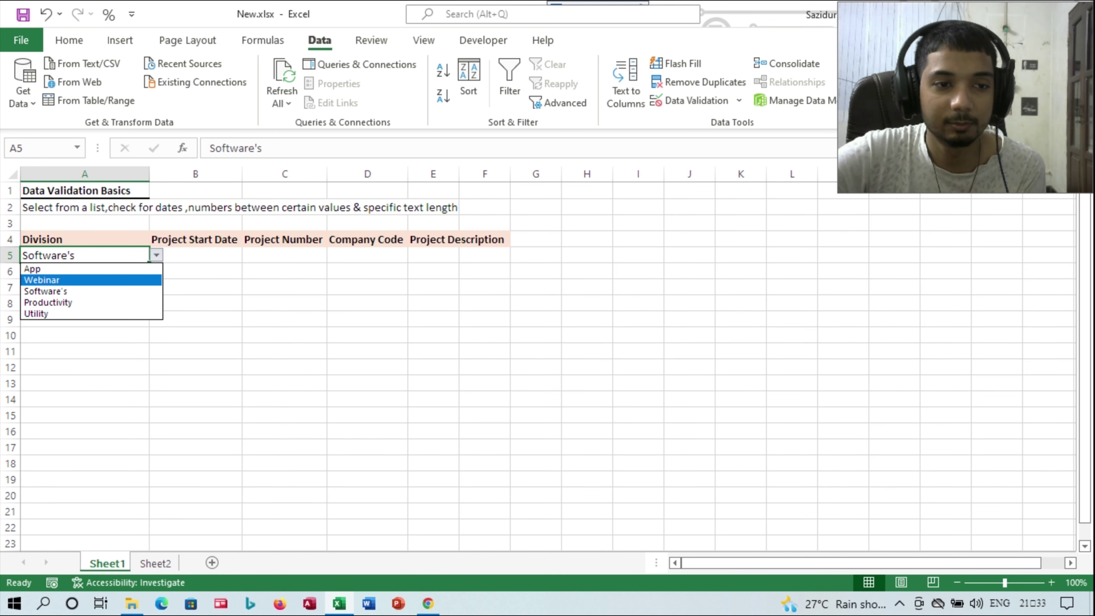
key("Return")
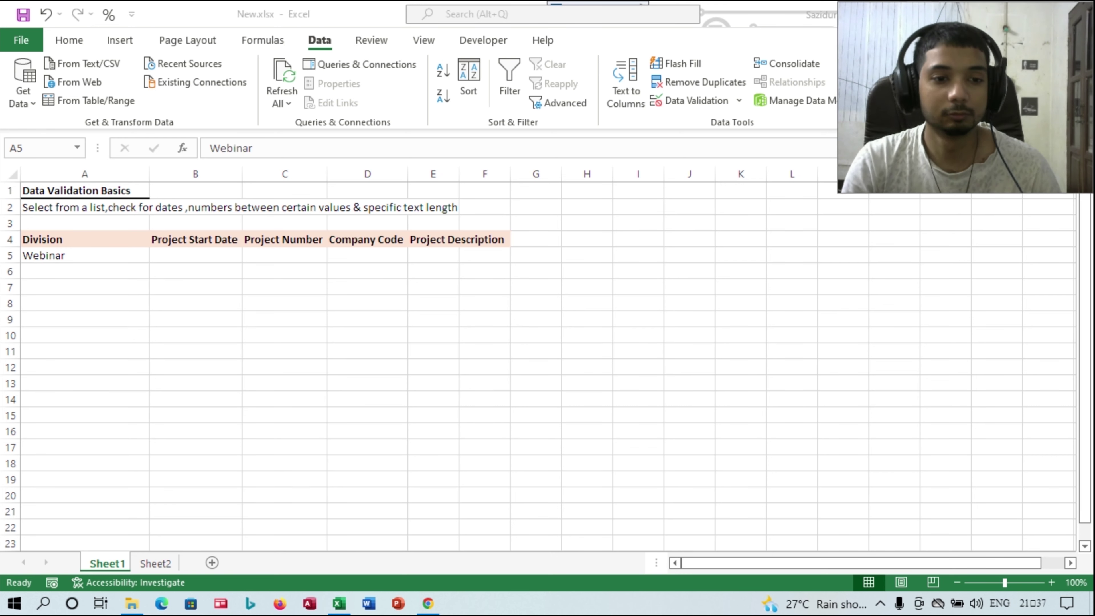
key("ctrl+Page_Down")
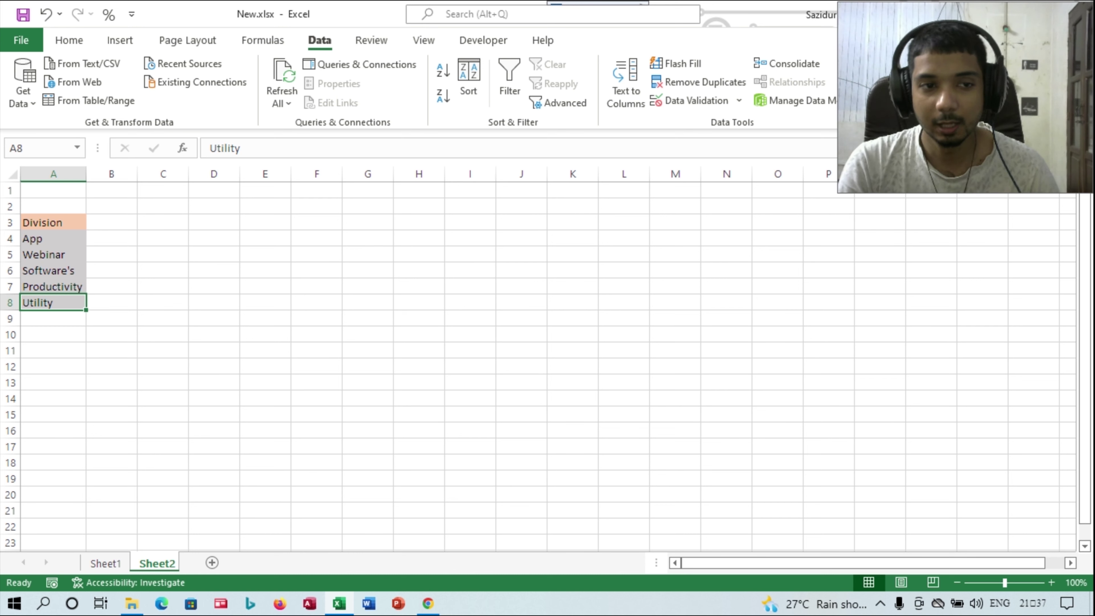
- Format Sheet2's Division list A3:A8 as a table with headers
left_click_drag(52, 223, 52, 303)
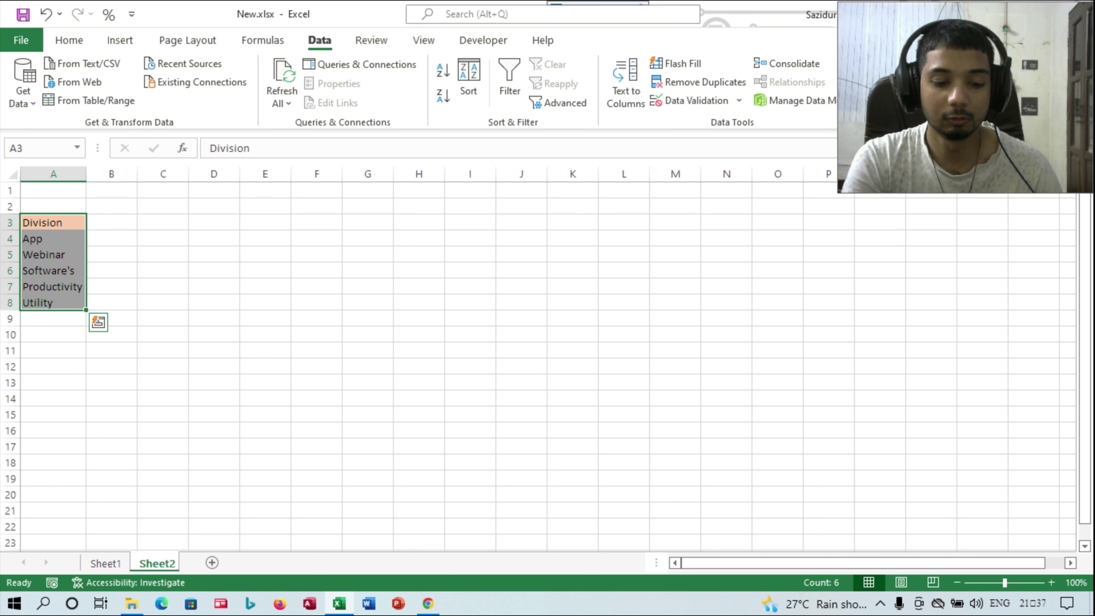
key("ctrl+t")
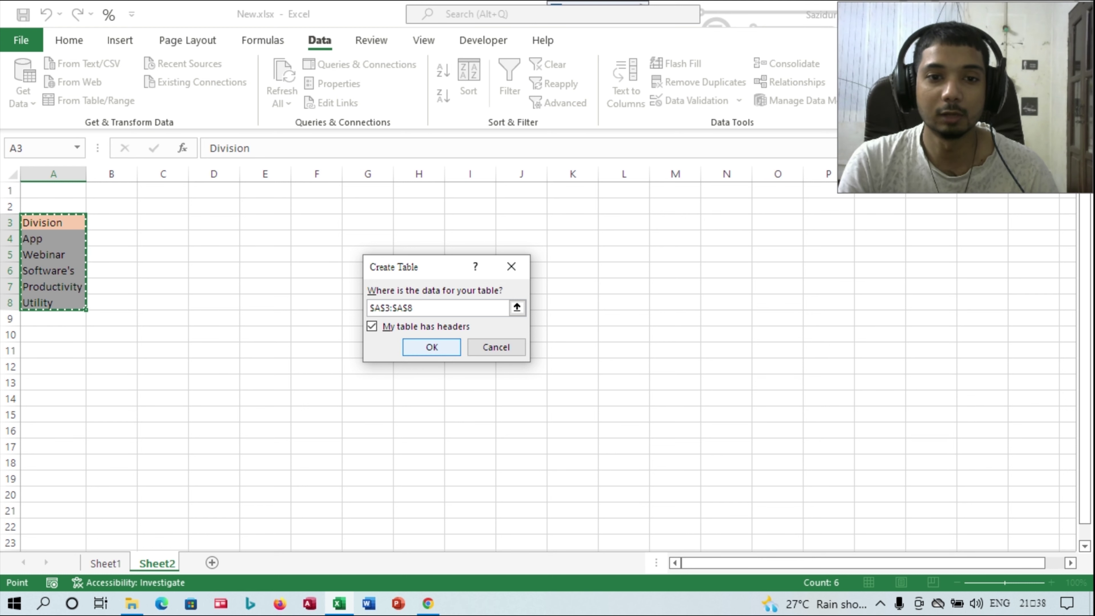
left_click(432, 347)
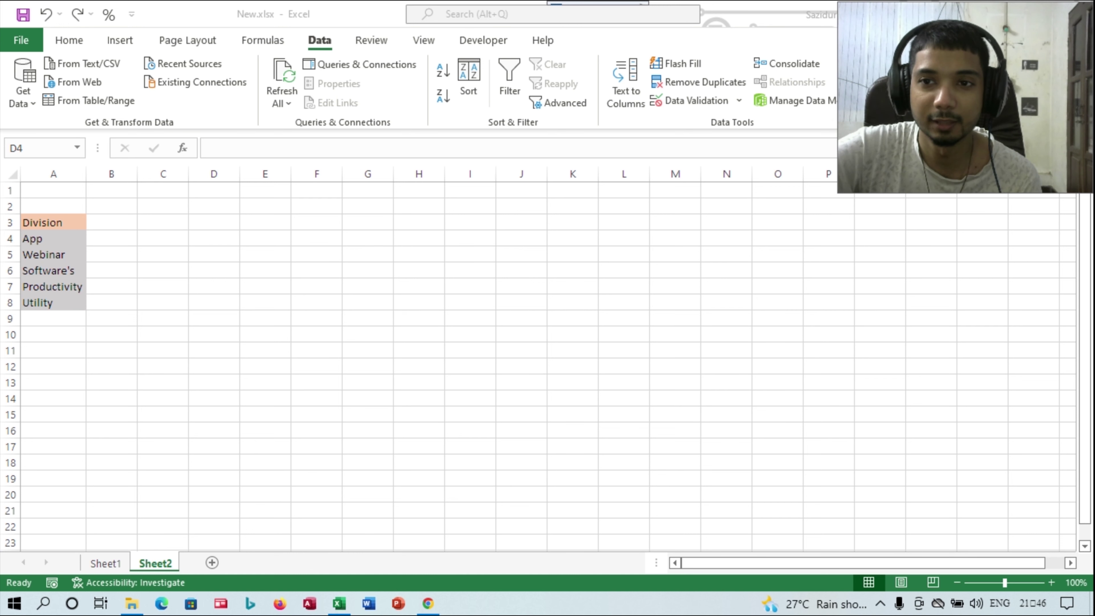
- Switch to Sheet1 and browse A5's Division choices down to Utility
left_click(53, 318)
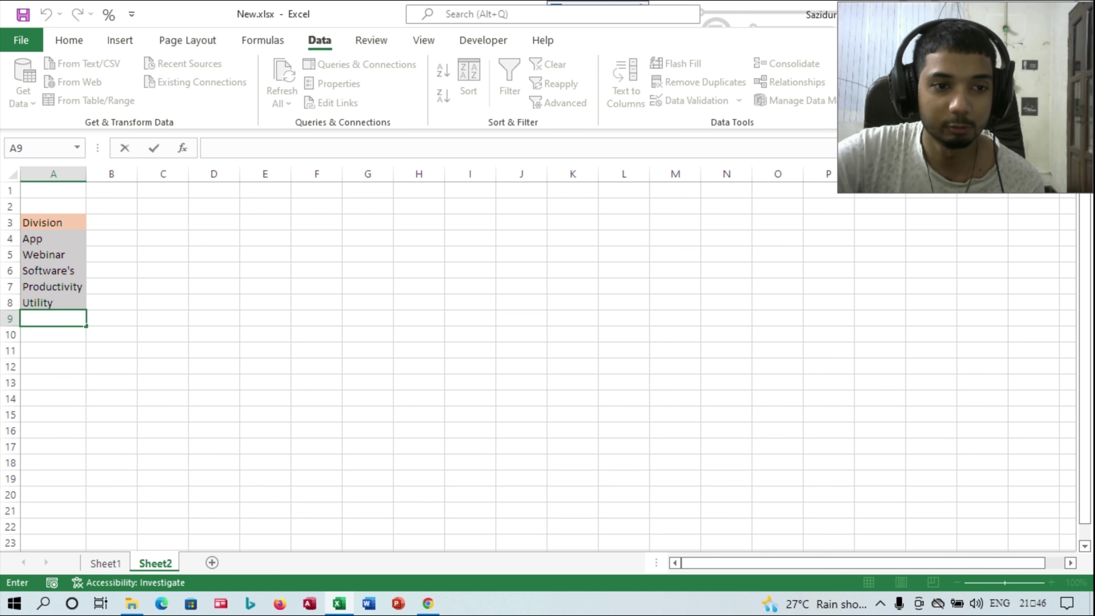
left_click(163, 414)
key("ctrl+Page_Up")
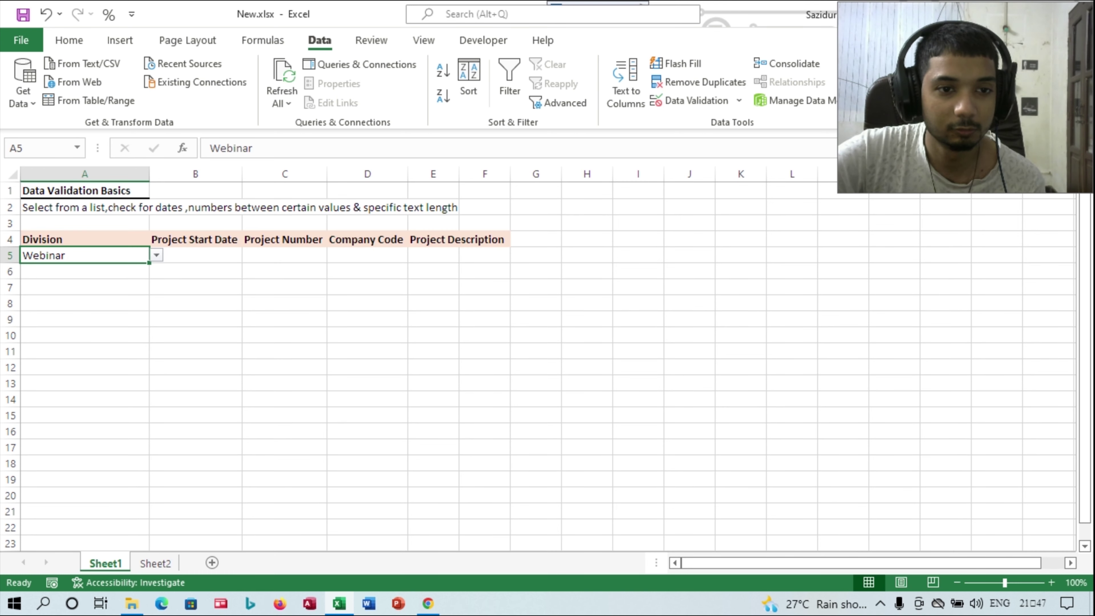
key("alt+Down")
key("Down")
key("Down")
key("Down")
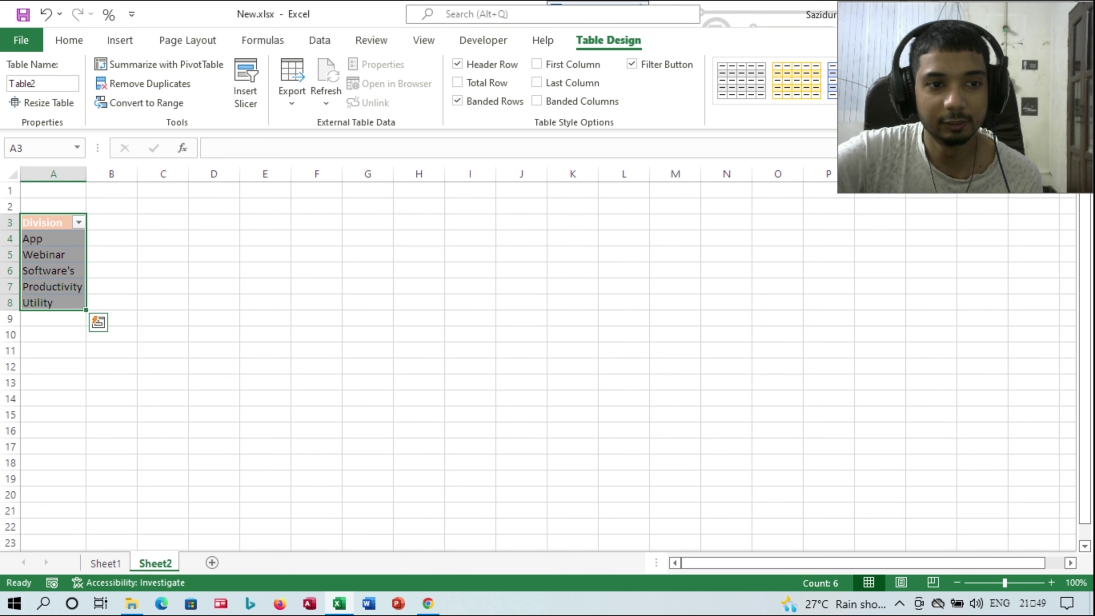
- Rename the Division table from Table2 to TableDiv, then select empty cell C3
left_click(53, 254)
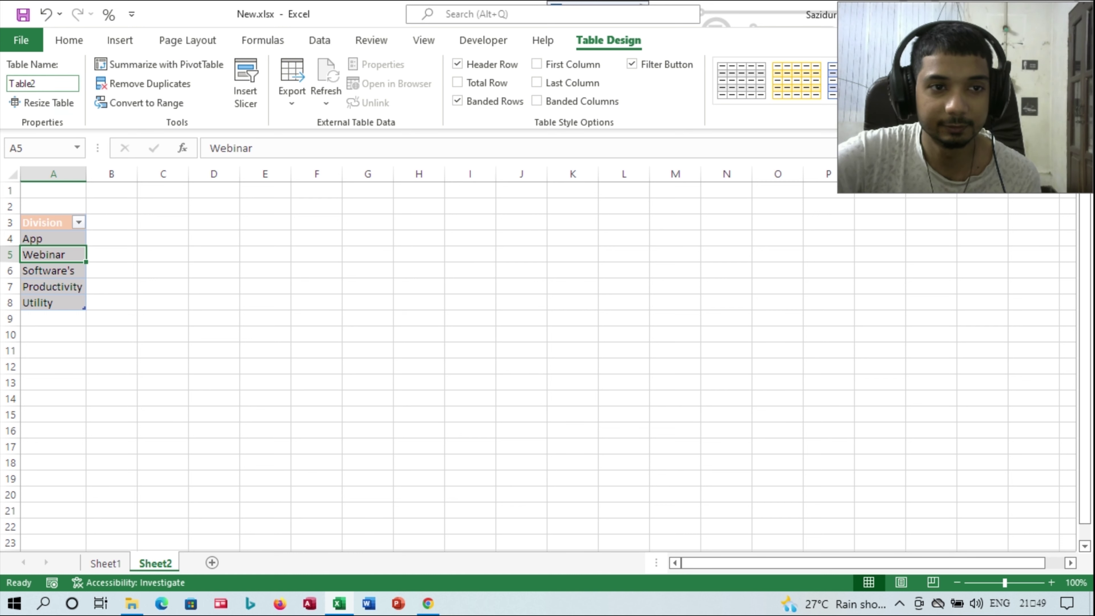
double_click(22, 83)
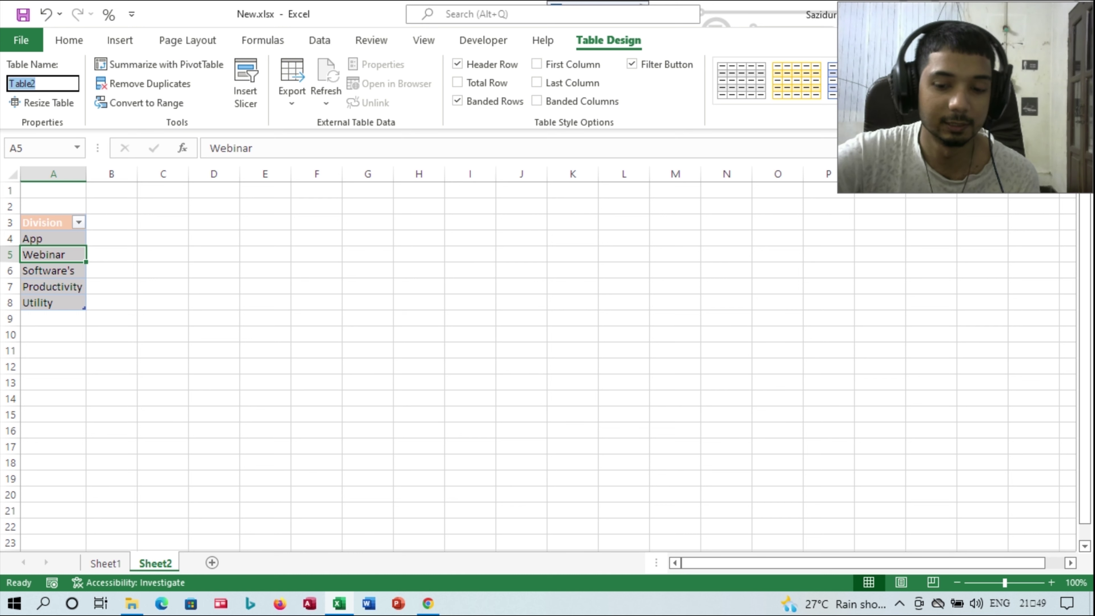
key("BackSpace")
type("T")
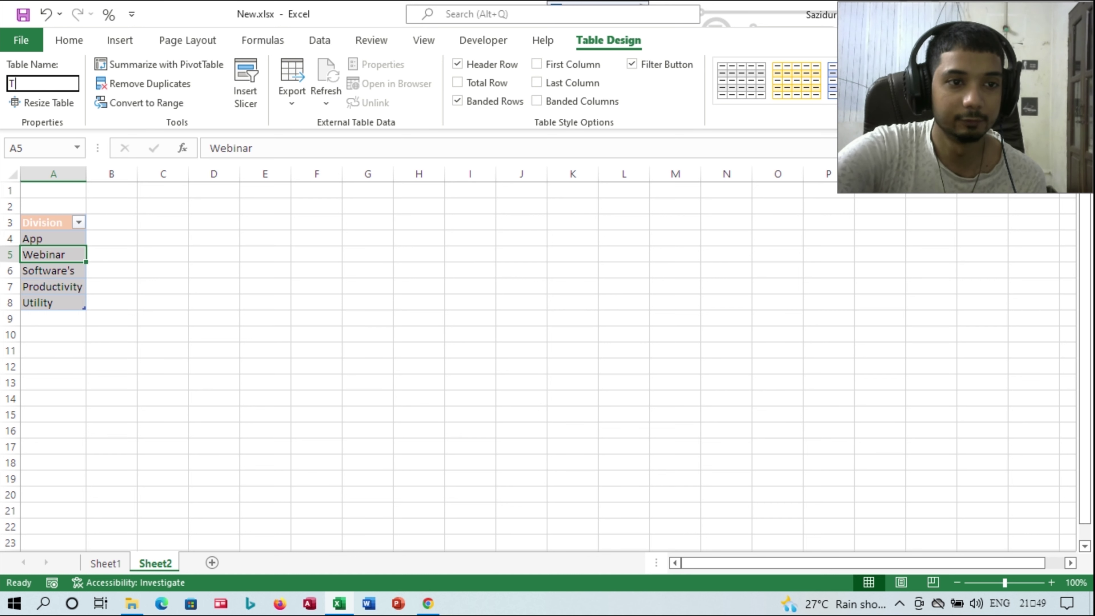
type("able")
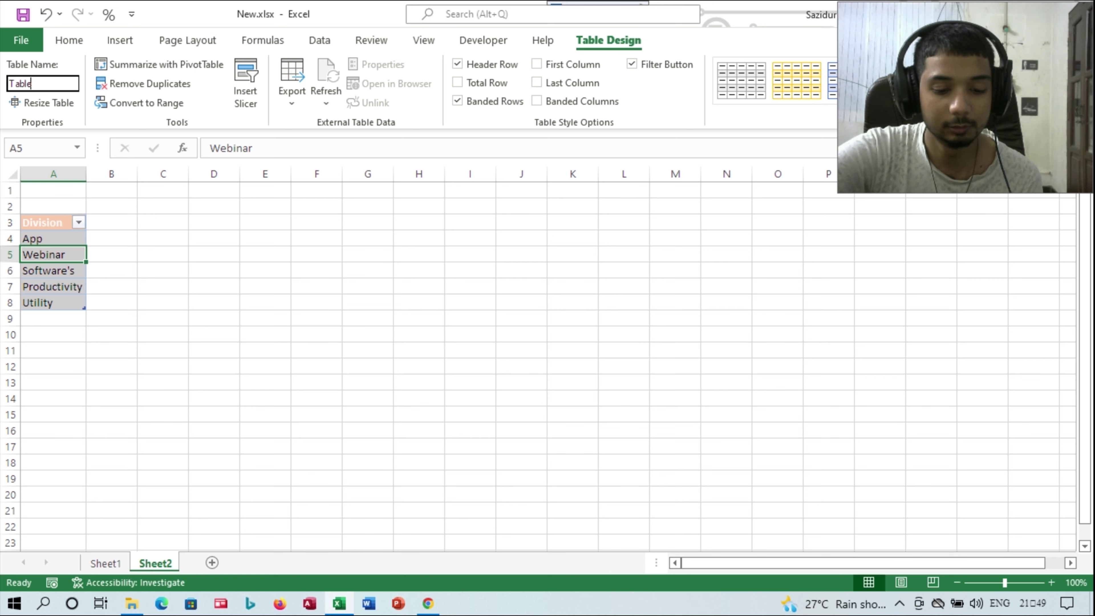
type("Div")
key("Return")
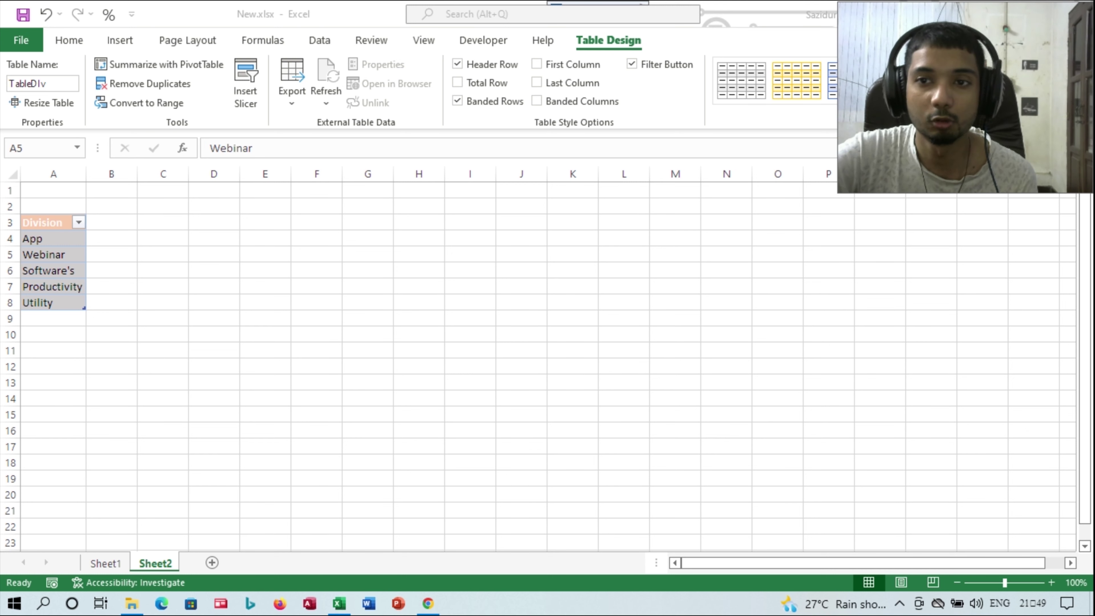
key("alt+Tab")
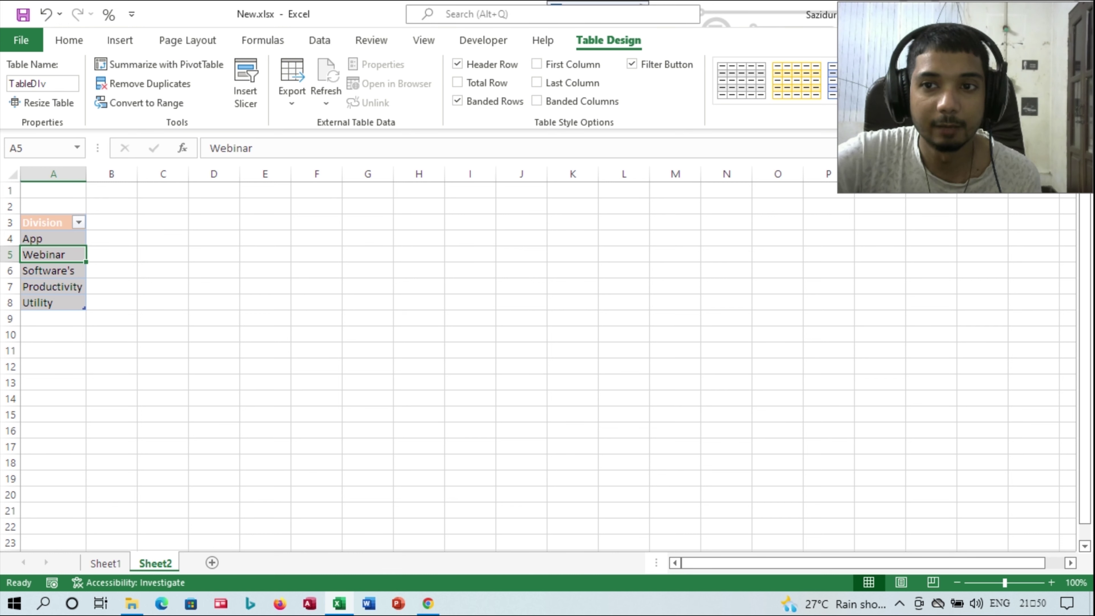
left_click(163, 222)
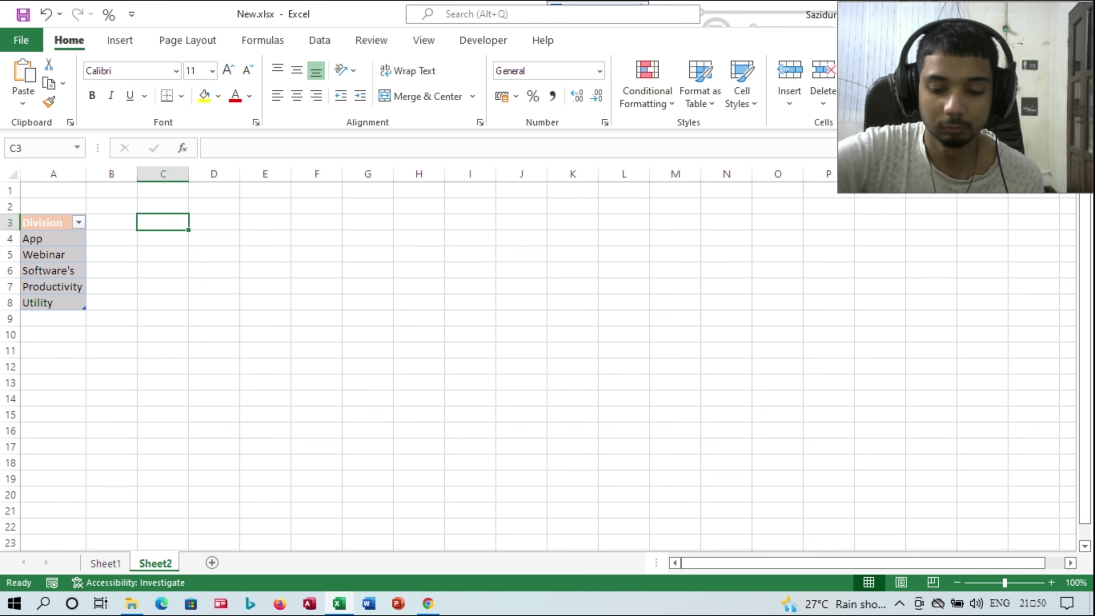
- Start a trial formula in C3 referencing A4:A8 and mark the TableDiv[Division] reference to copy
type("=")
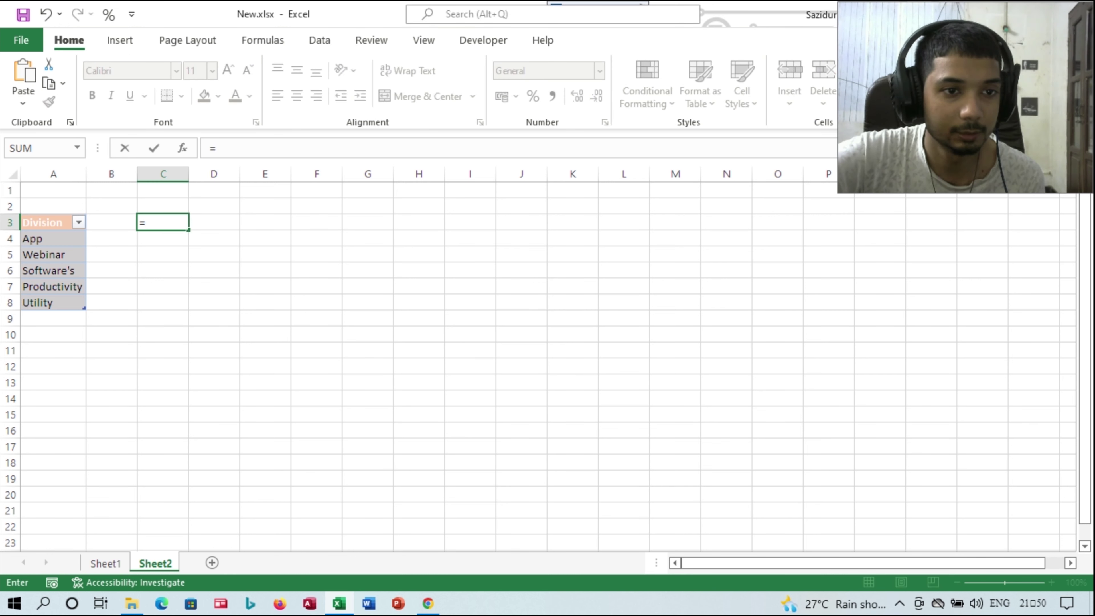
left_click_drag(43, 239, 43, 302)
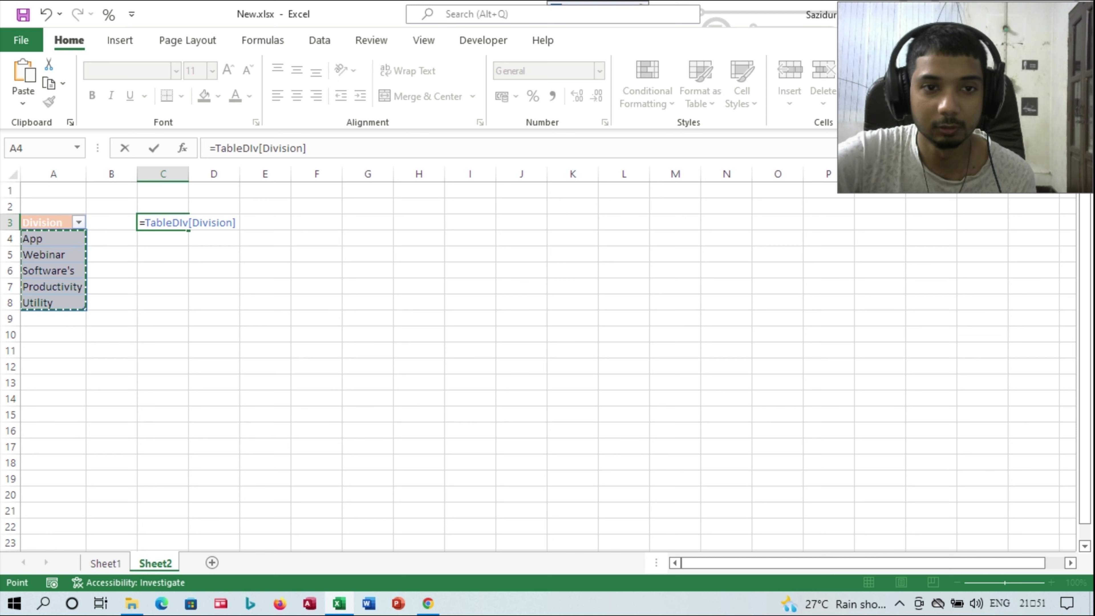
left_click_drag(305, 148, 215, 148)
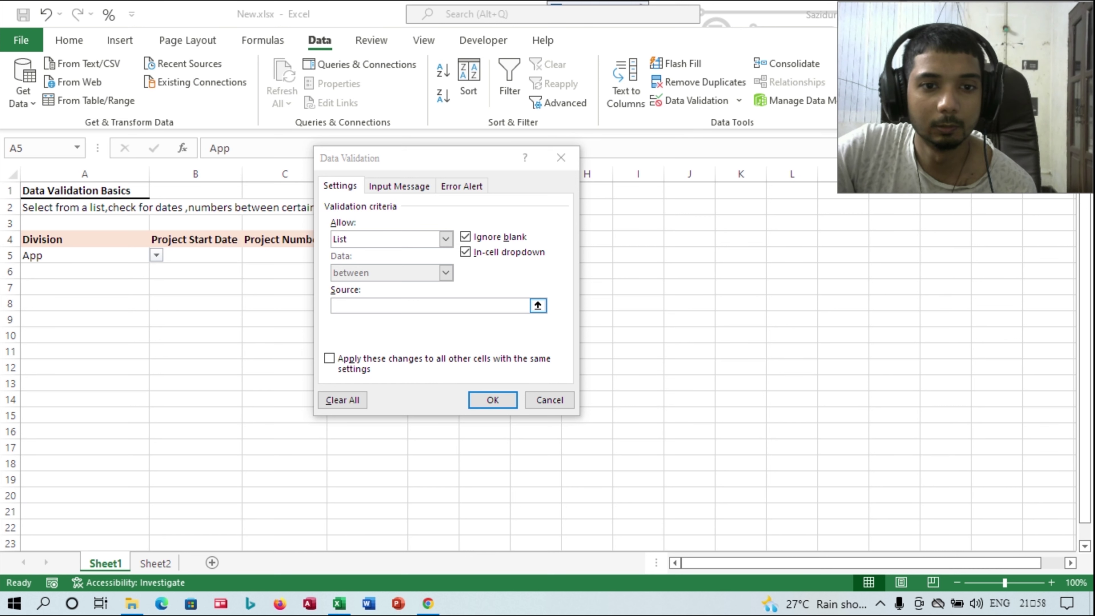
- Paste TableDiv[Division] as the list source, apply to all cells, and dismiss the formula error
left_click(429, 306)
key("ctrl+v")
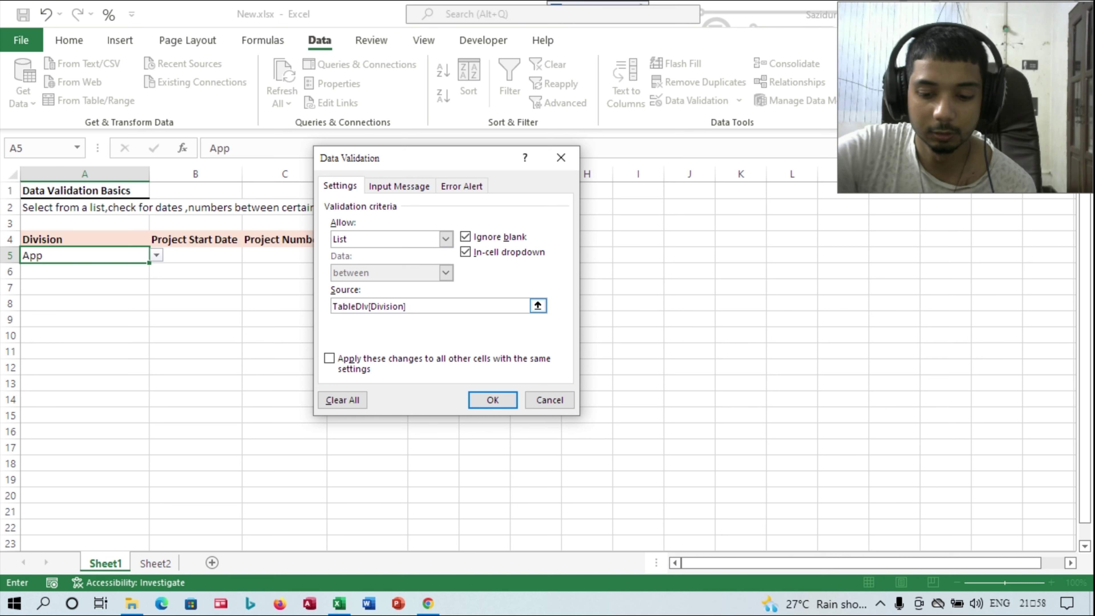
type("=")
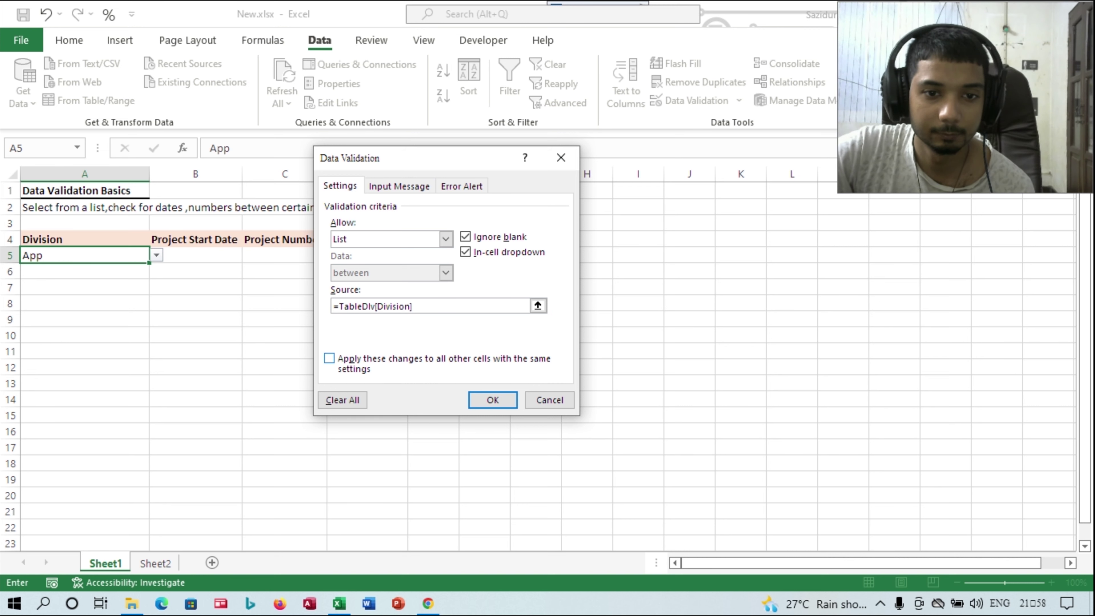
left_click(329, 357)
left_click(492, 400)
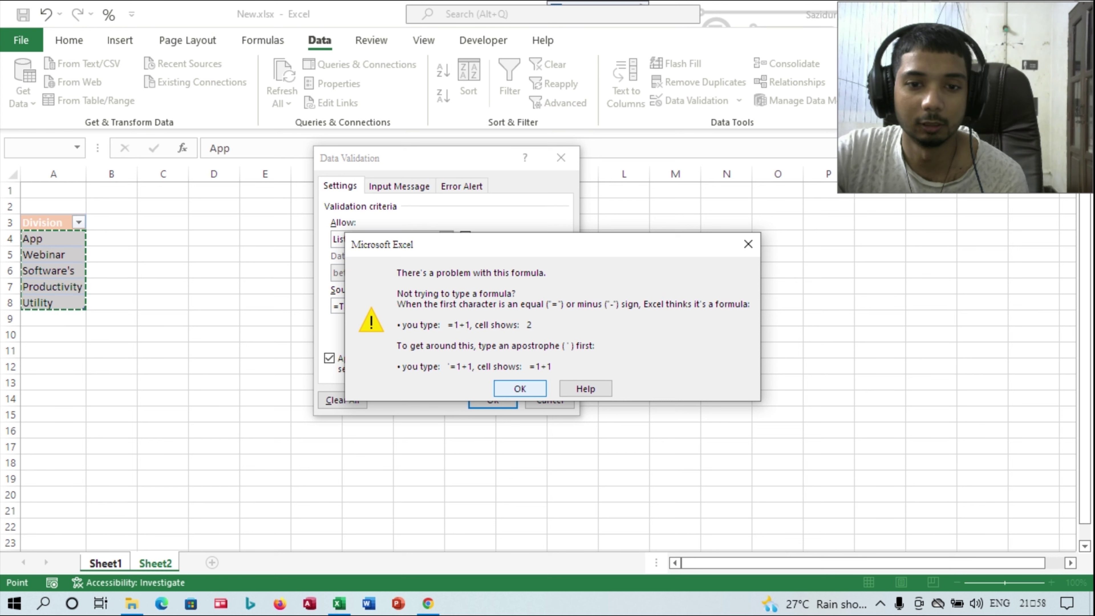
key("Return")
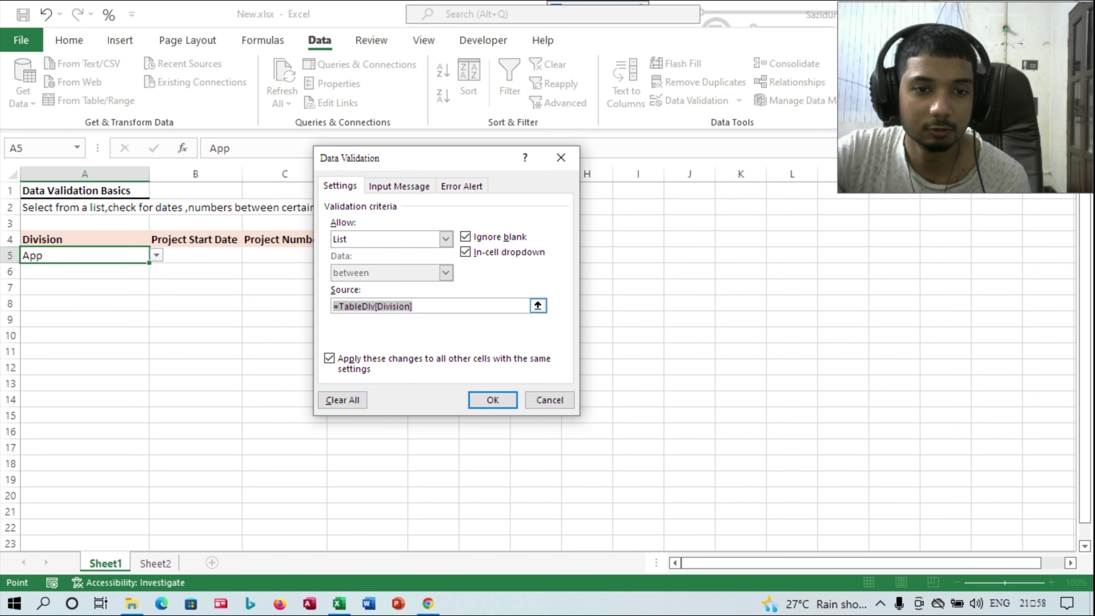
- Change the source to =INDIRECT("TableDiv[Division]") and confirm the validation
left_click(413, 305)
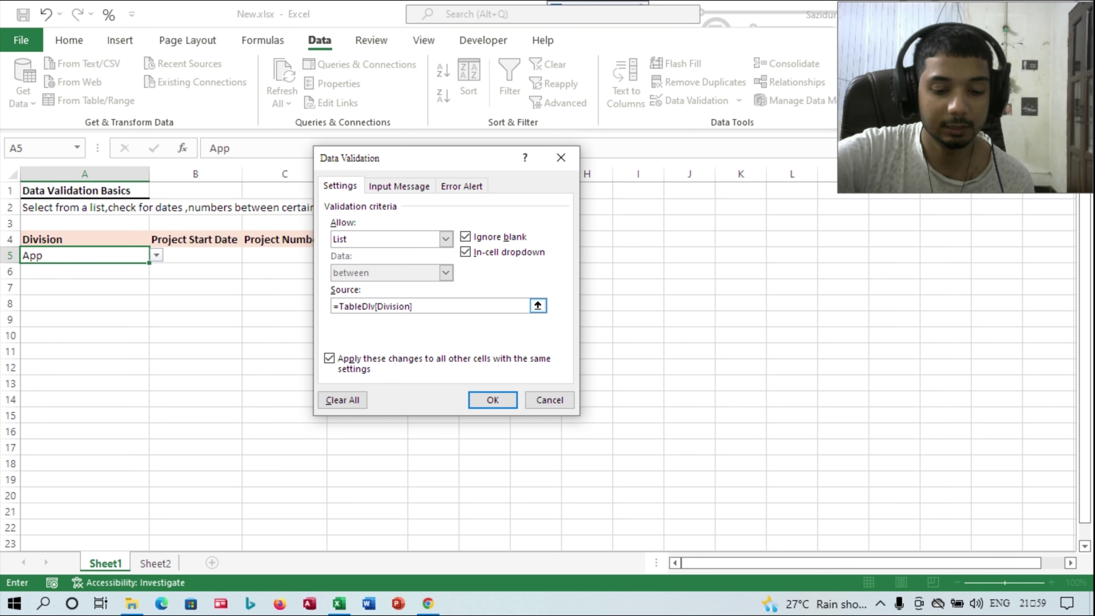
left_click(340, 305)
type("ind")
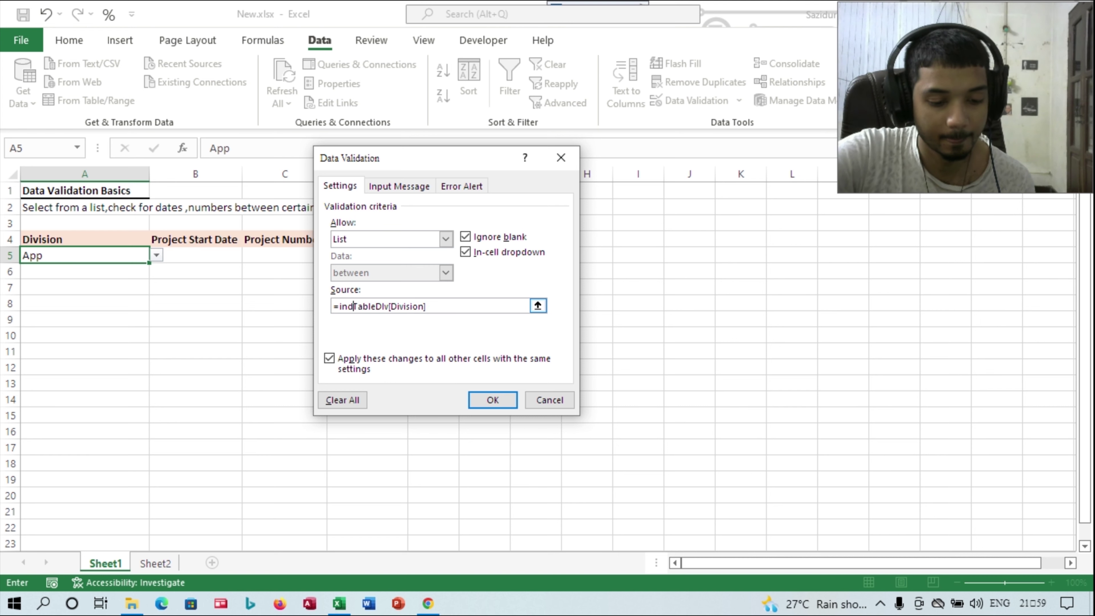
type("irect")
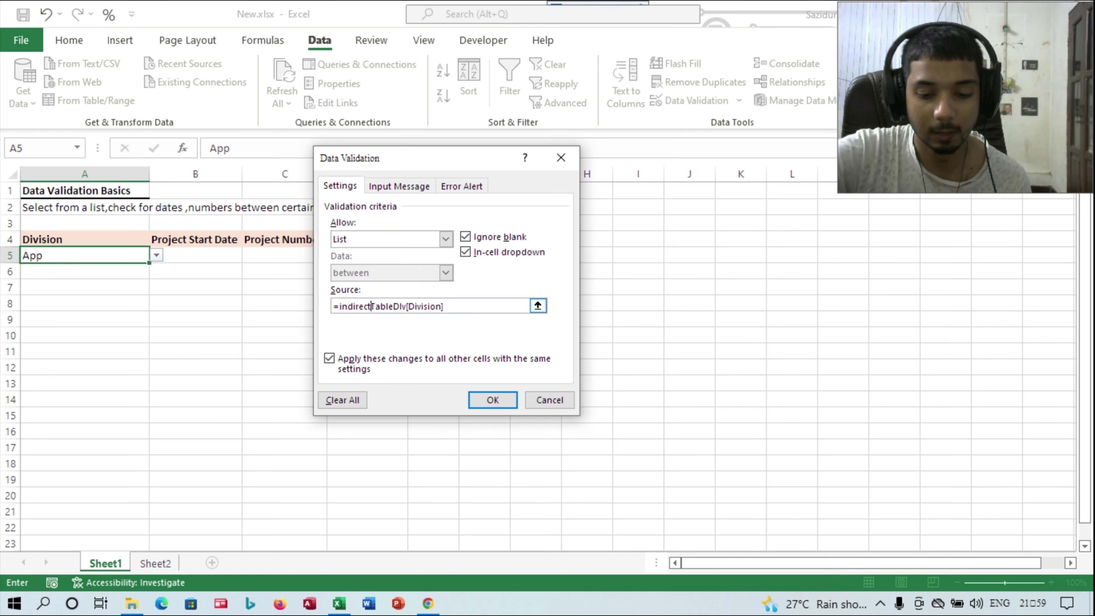
type("(")
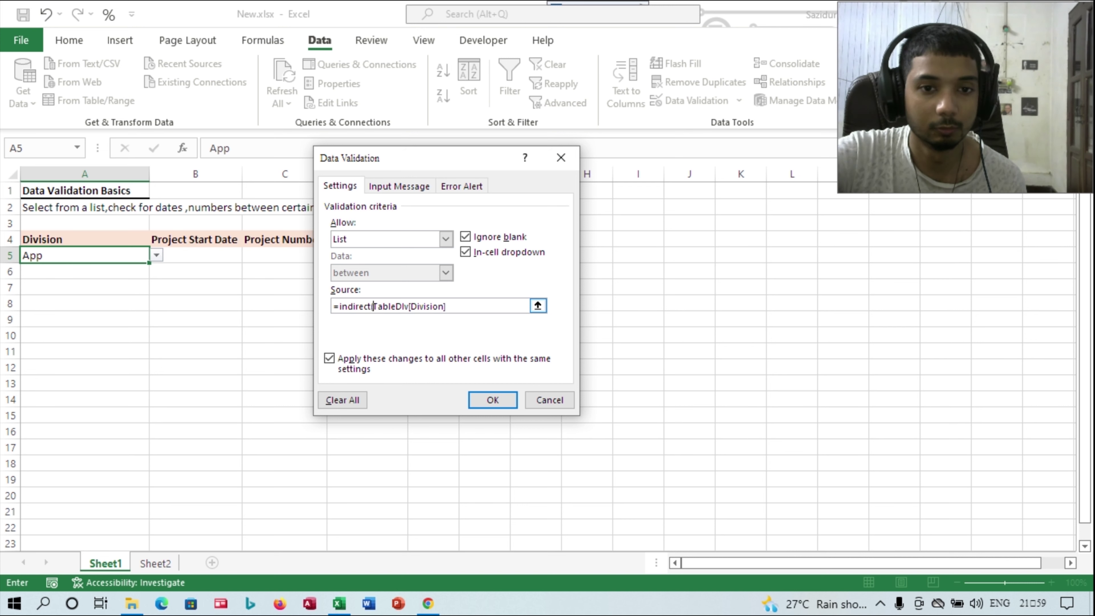
type("\"")
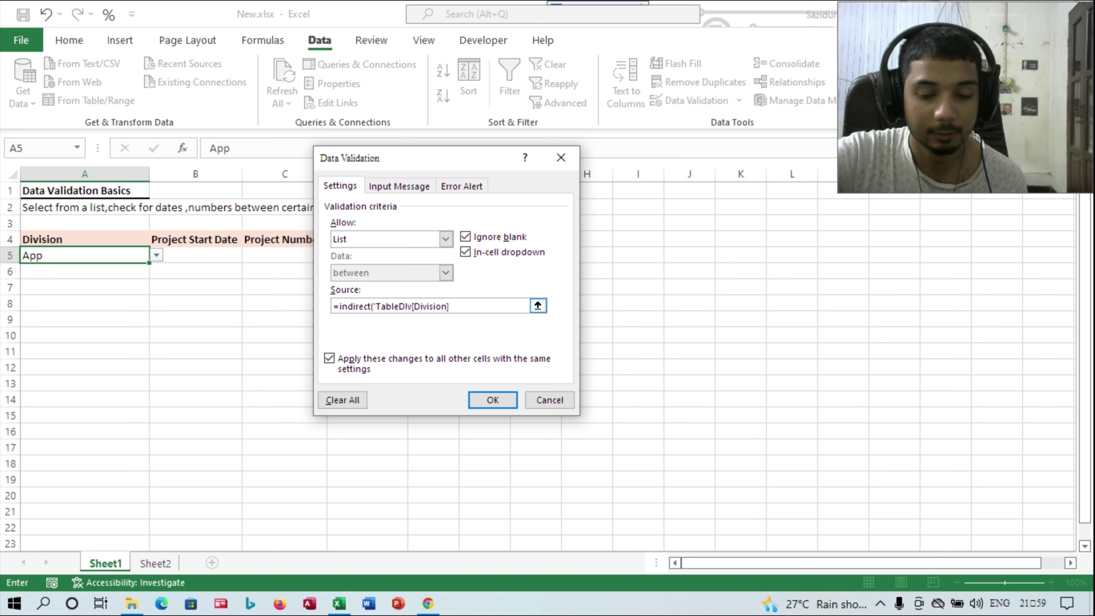
left_click(450, 306)
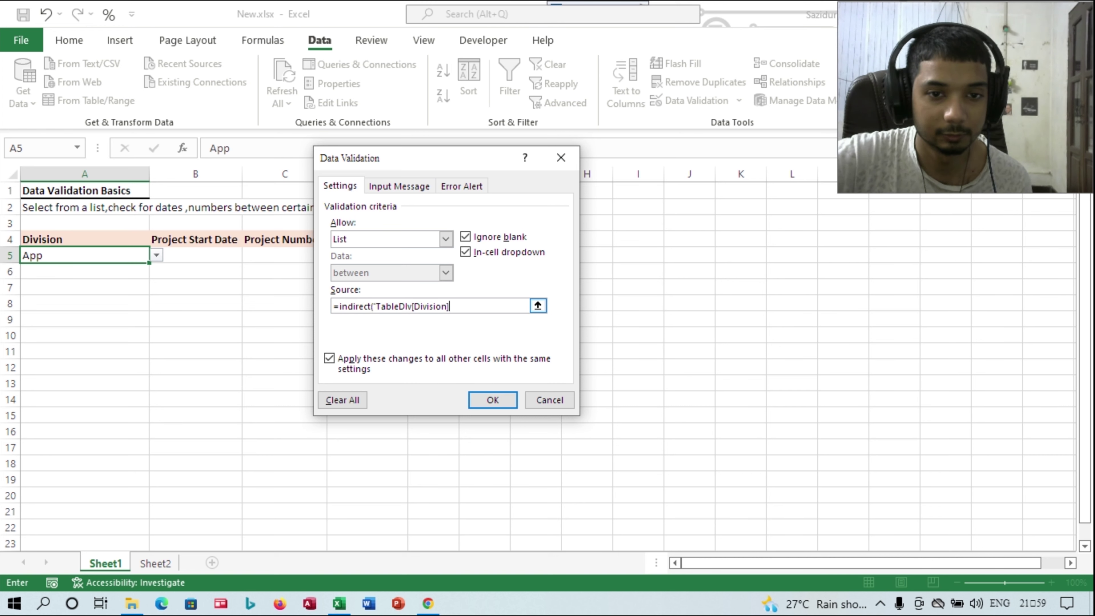
type("\"")
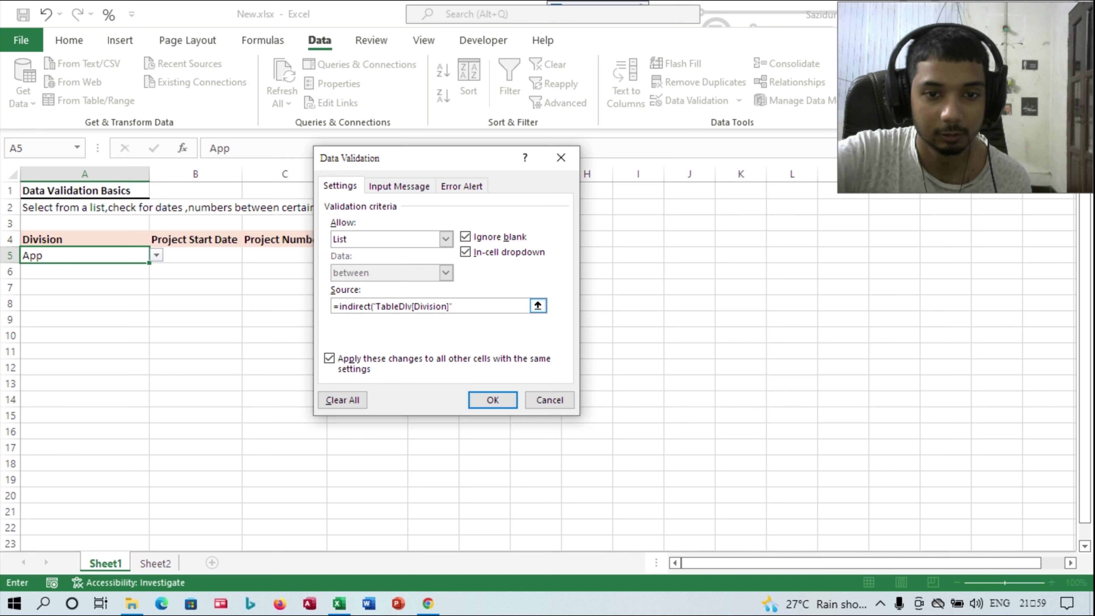
type(")")
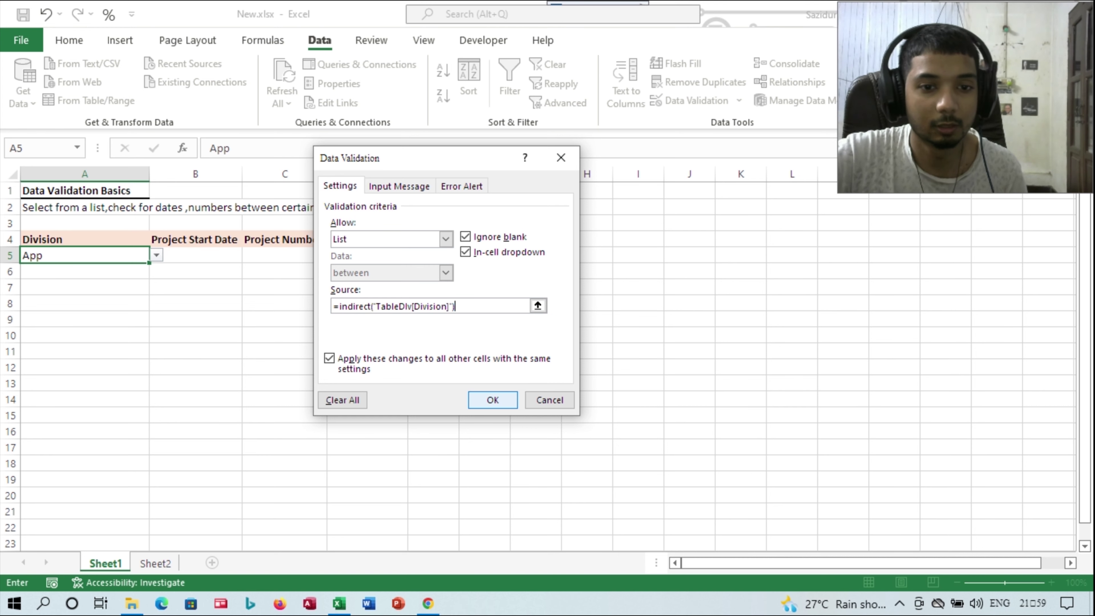
key("Return")
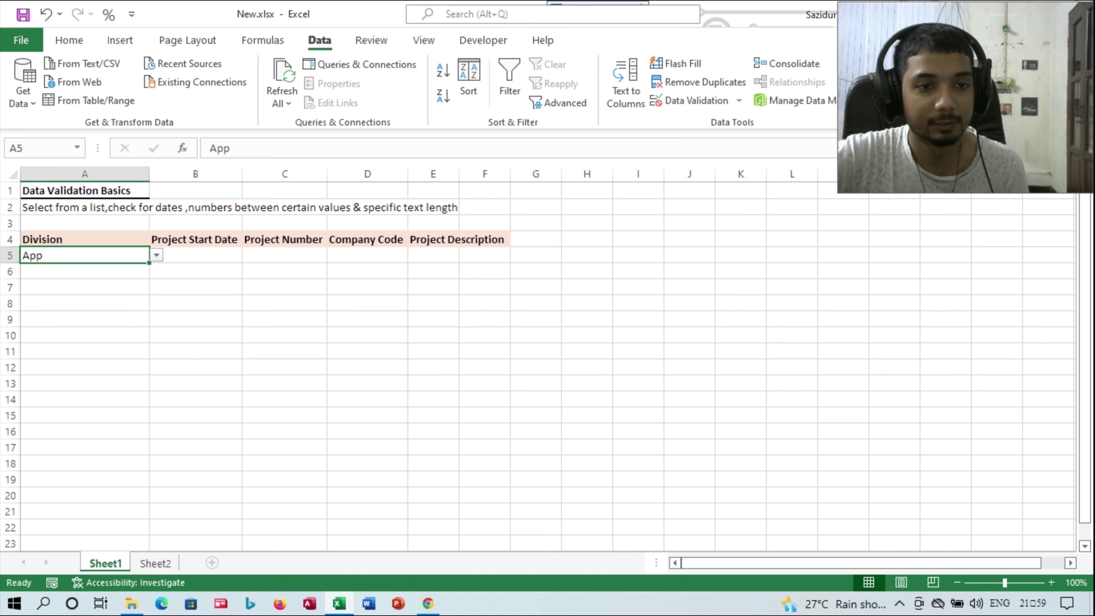
- Browse A5's Division dropdown, keep App selected, then go to Sheet2
key("alt+Down")
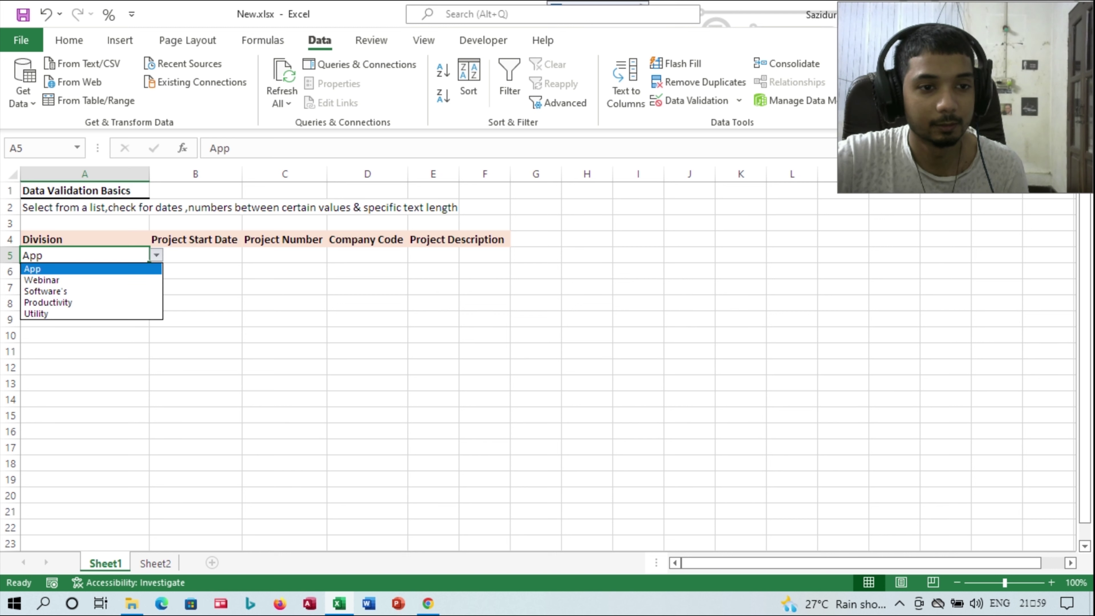
key("Down")
key("Down")
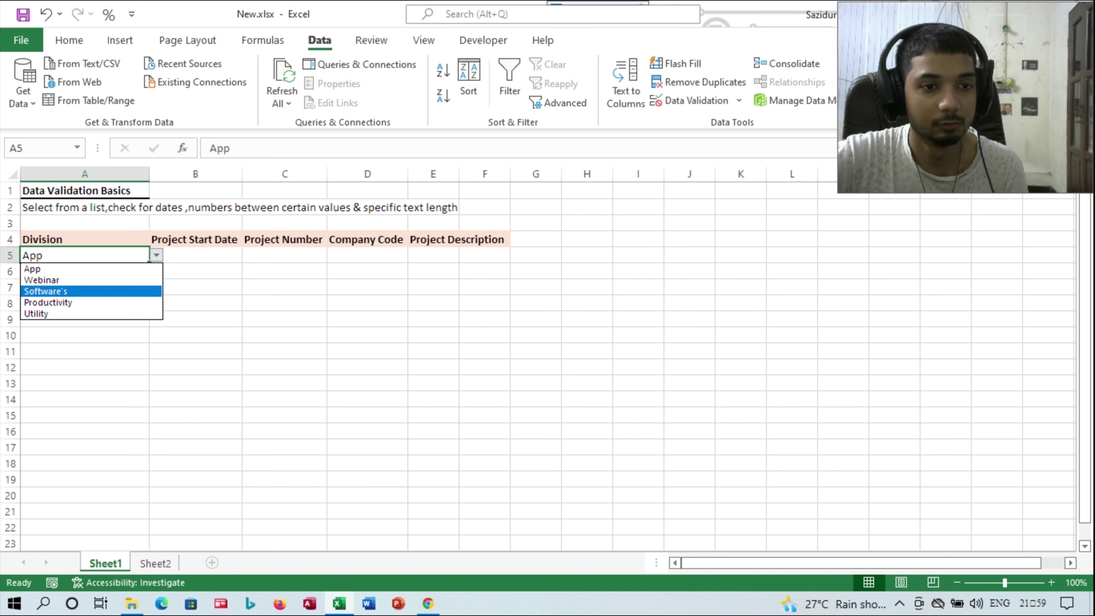
key("Down")
key("Down")
key("Home")
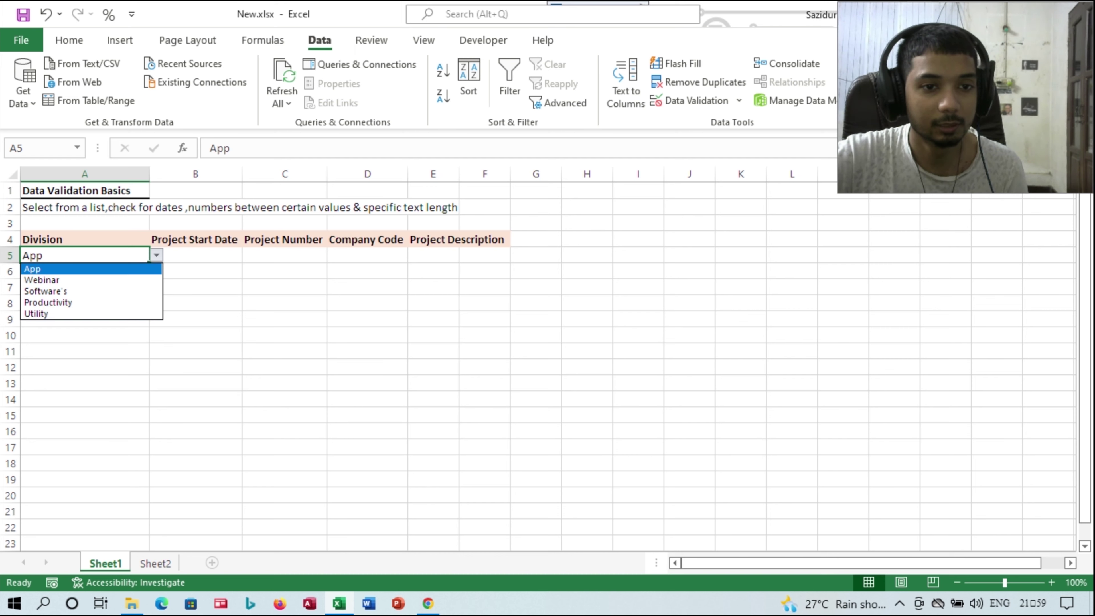
key("Return")
left_click(155, 562)
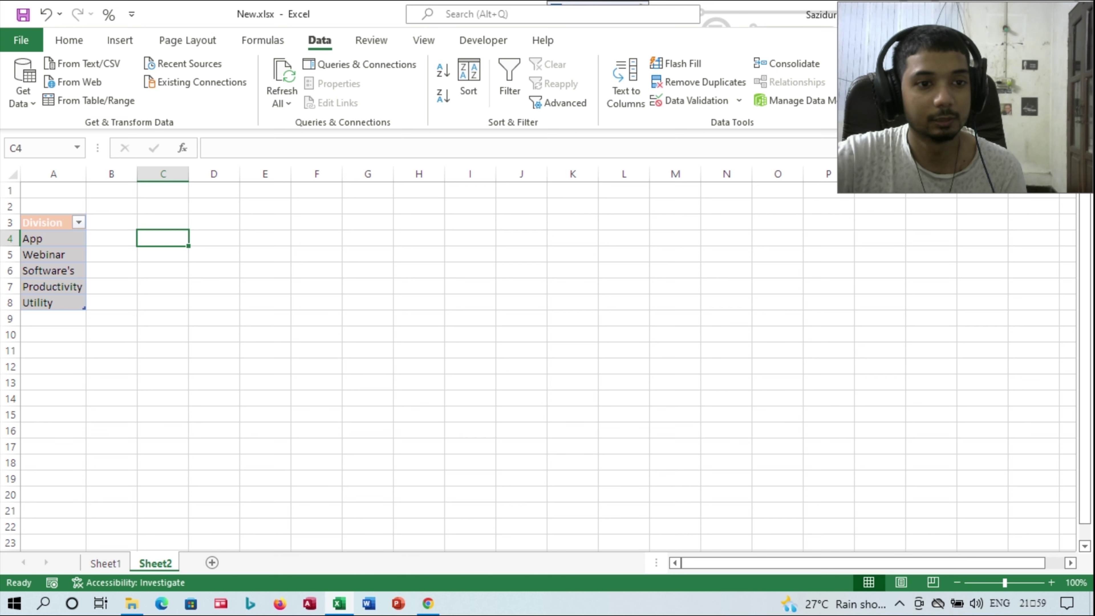
- Add Cloud, Server and Protocol as new divisions below the TableDiv list
left_click(53, 318)
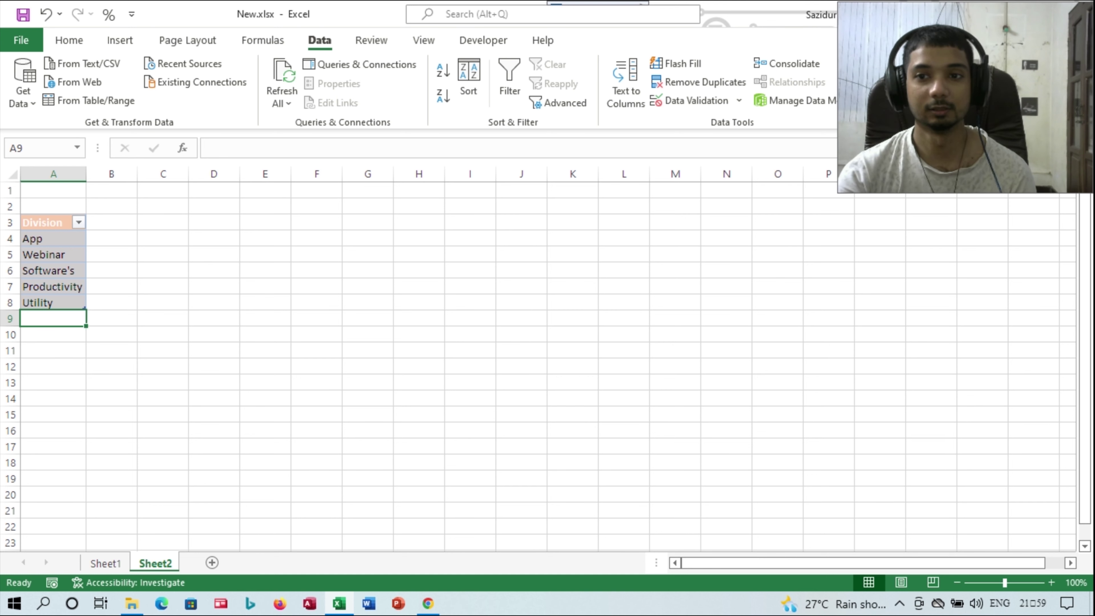
type("Clo")
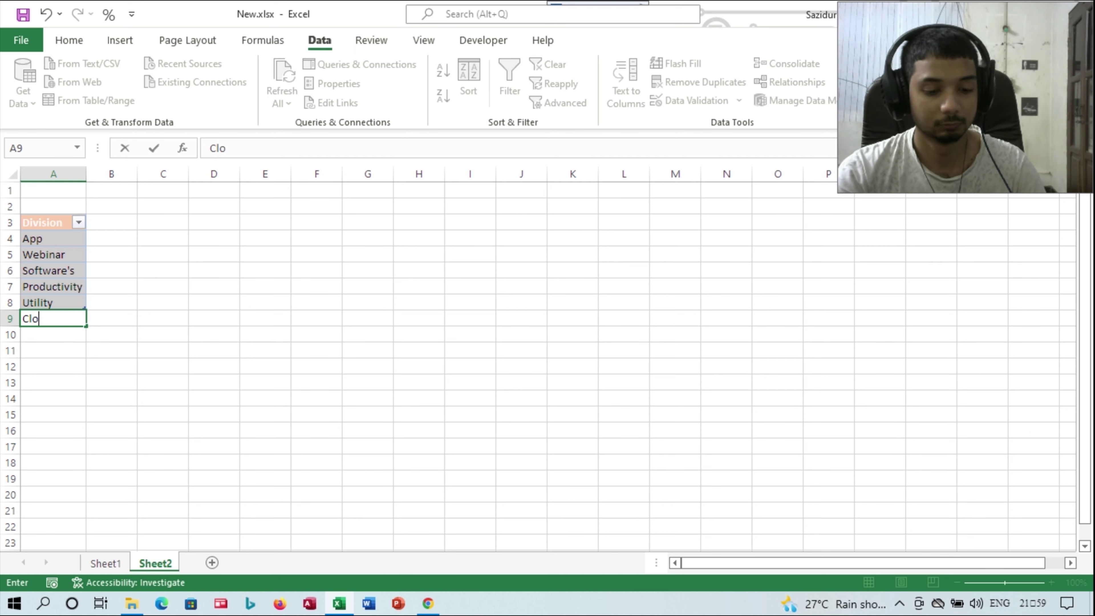
type("ud")
key("Return")
type("Serv")
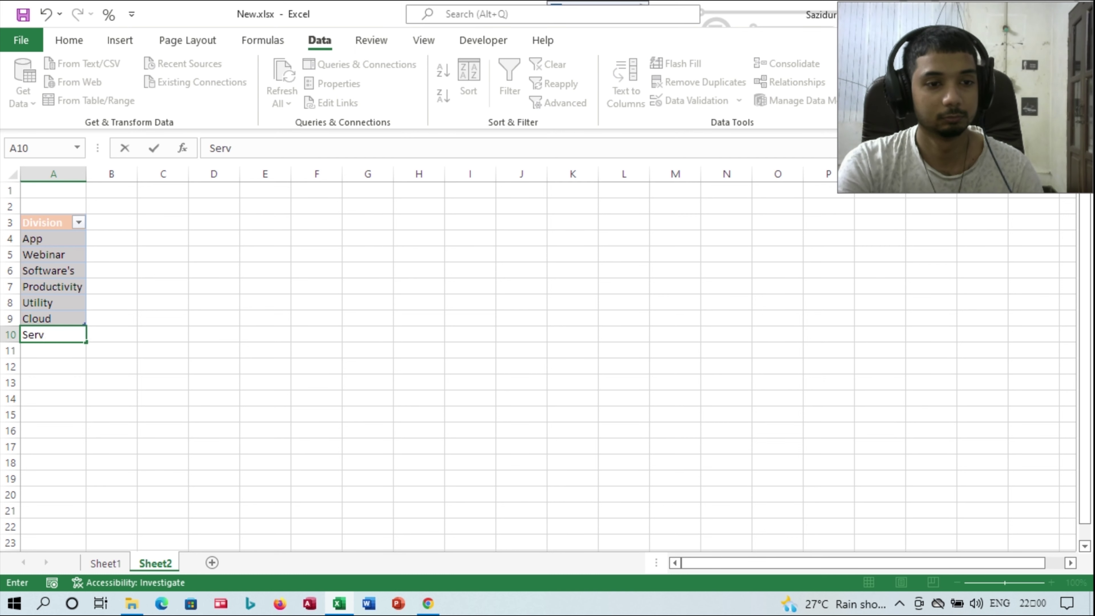
type("er")
key("Return")
type("Protocol")
key("Return")
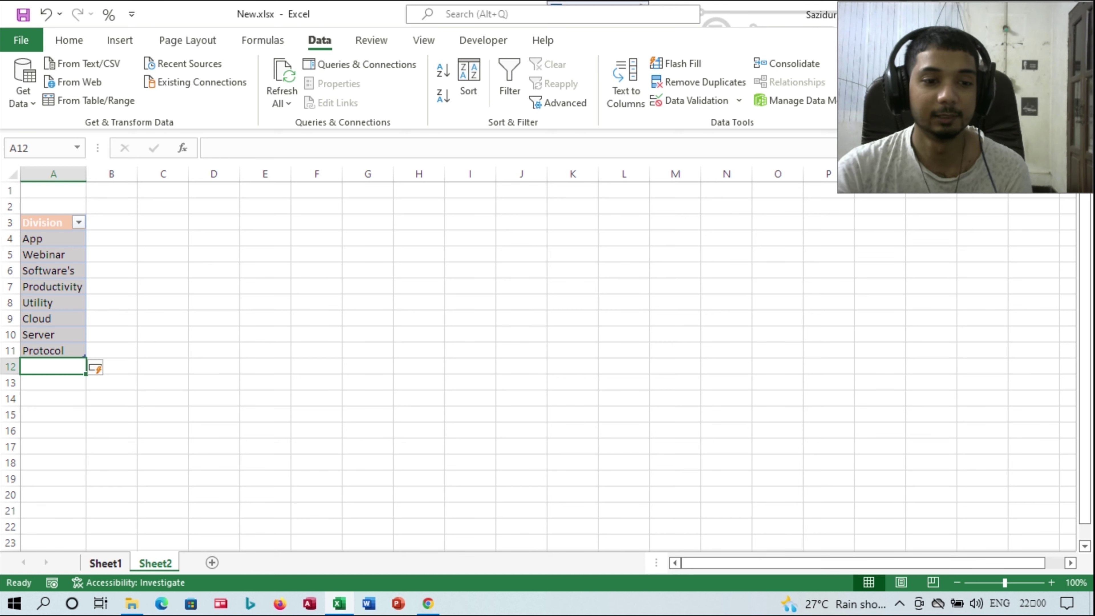
- Check that A5's dropdown on Sheet1 includes the new divisions, keeping App selected
left_click(105, 562)
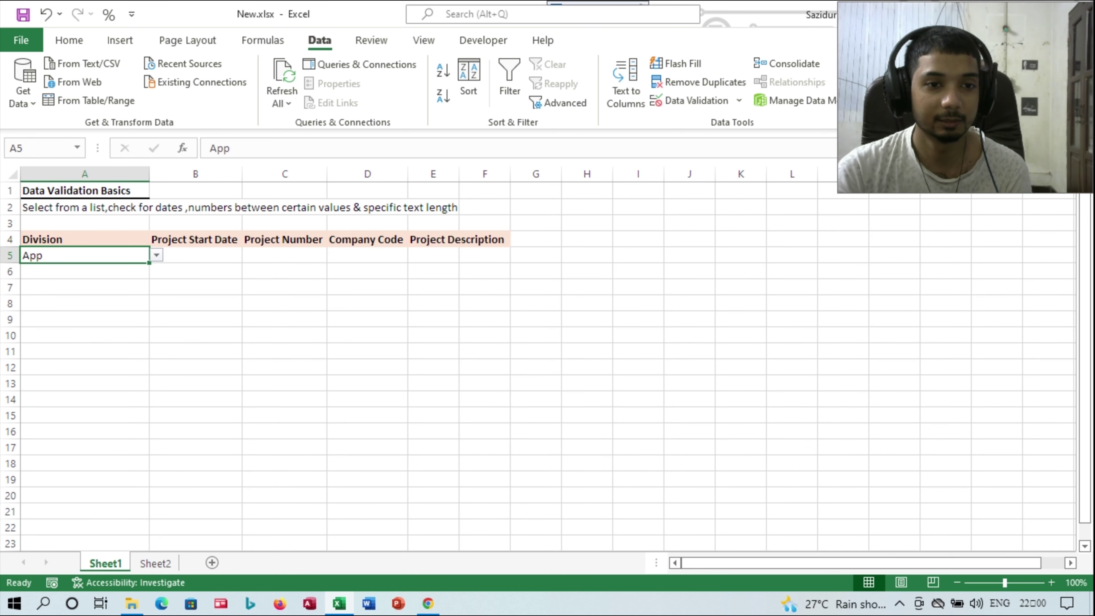
key("alt+Down")
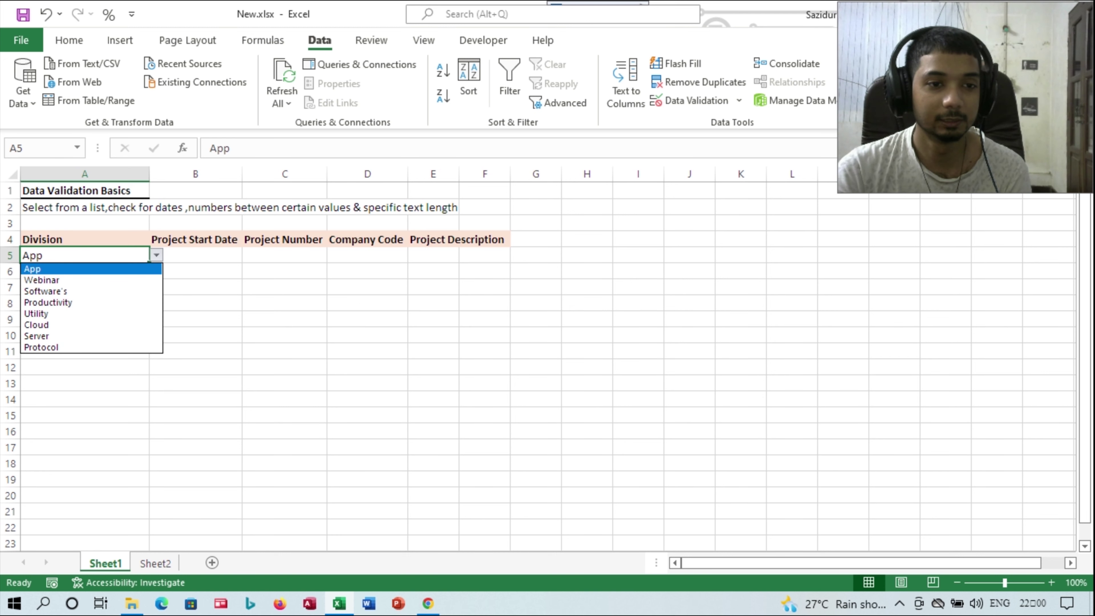
key("Down")
key("Down")
key("Down")
key("Down")
key("Down")
key("Down")
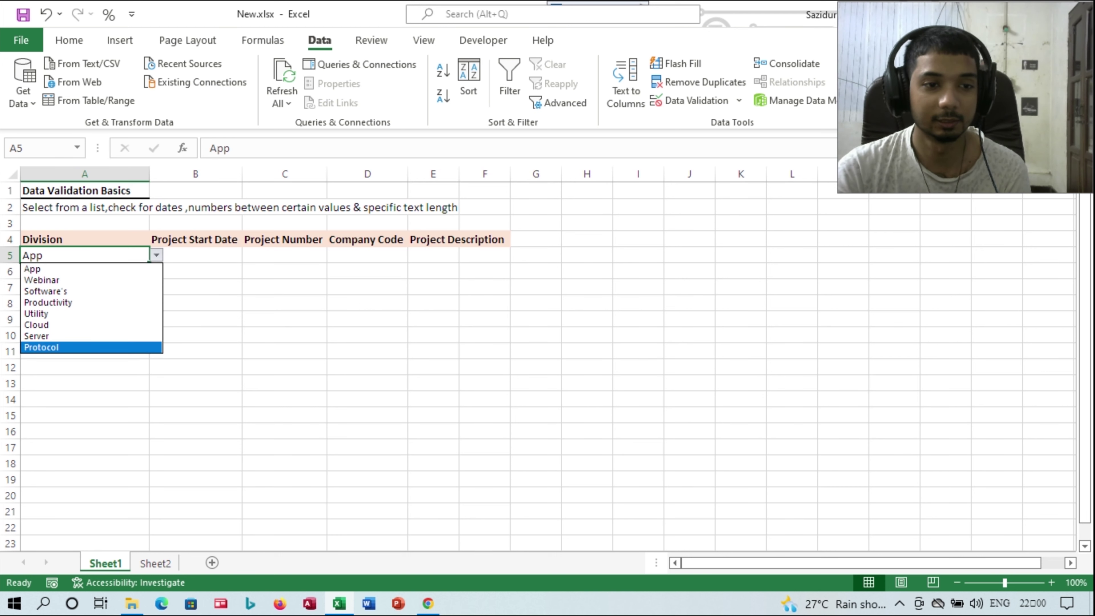
key("Up")
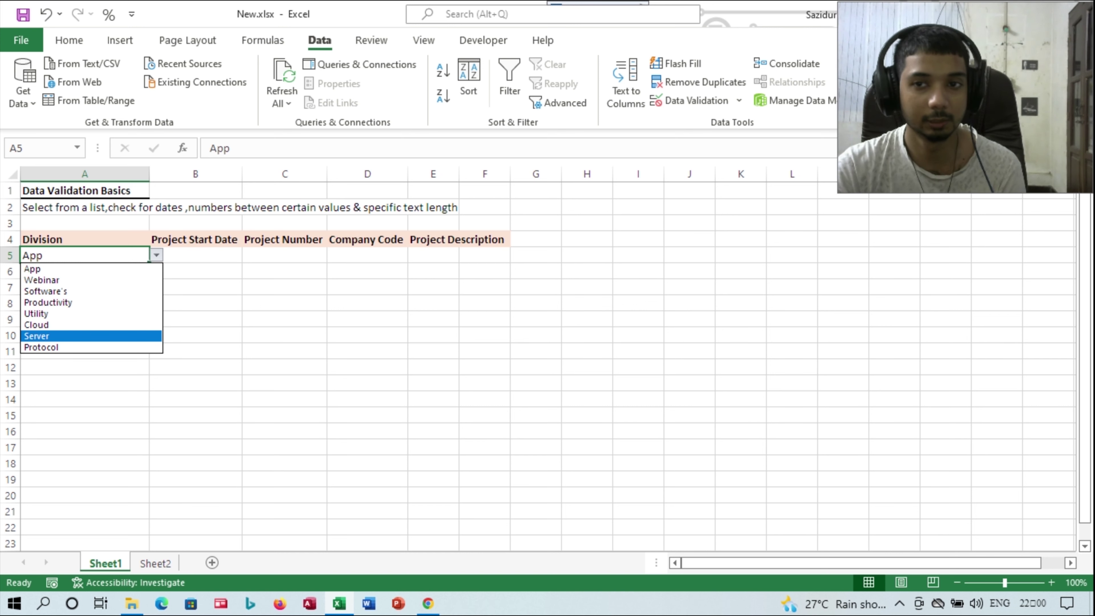
key("Up")
key("Up")
key("Up")
key("Down")
key("Down")
key("Down")
key("Down")
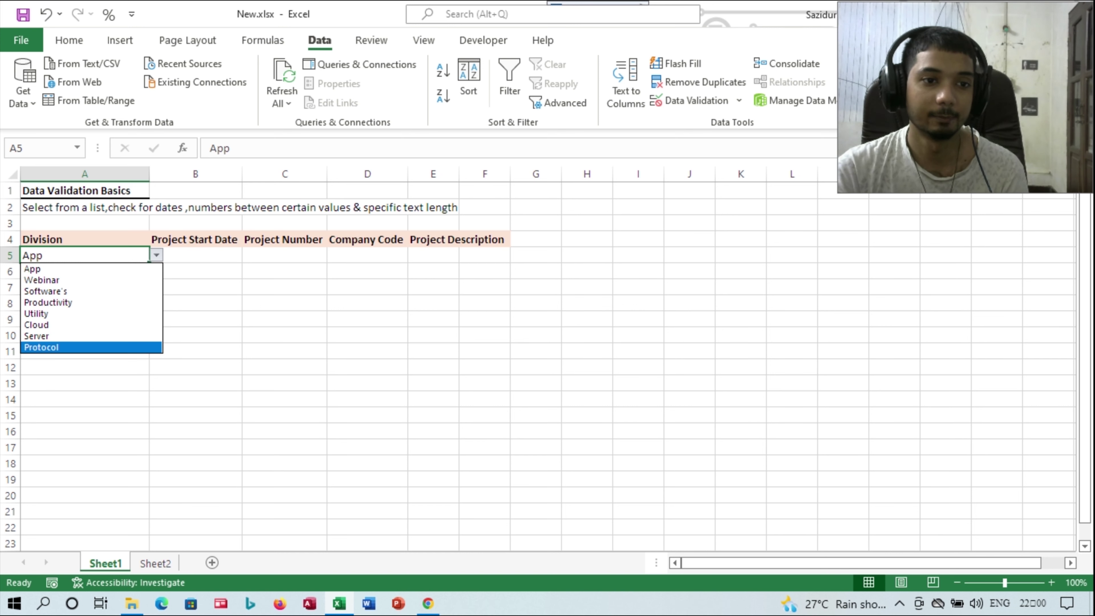
key("Home")
key("Return")
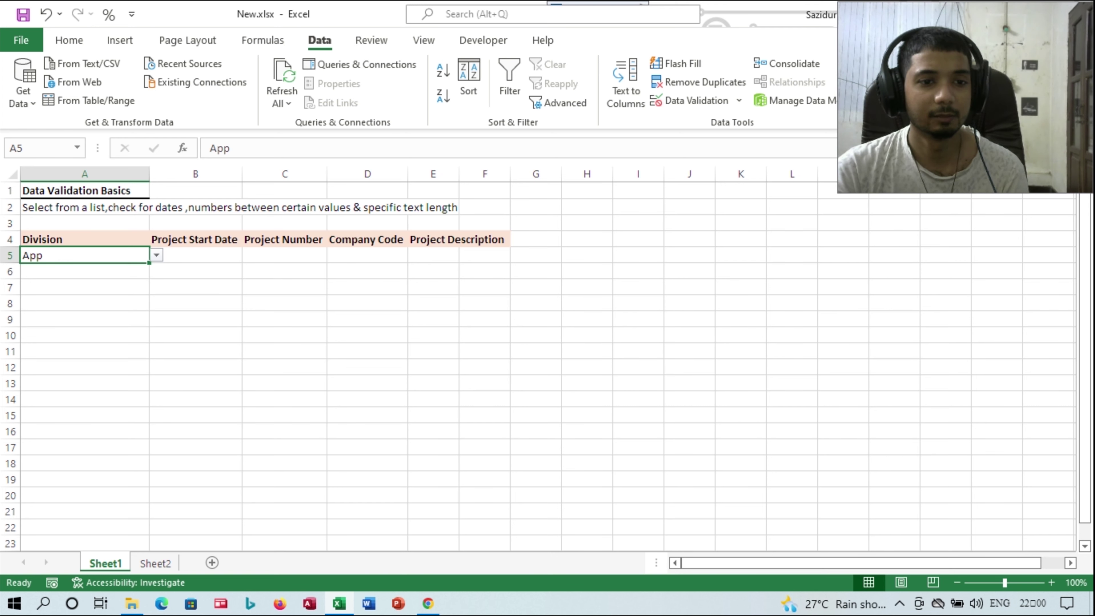
left_click(155, 563)
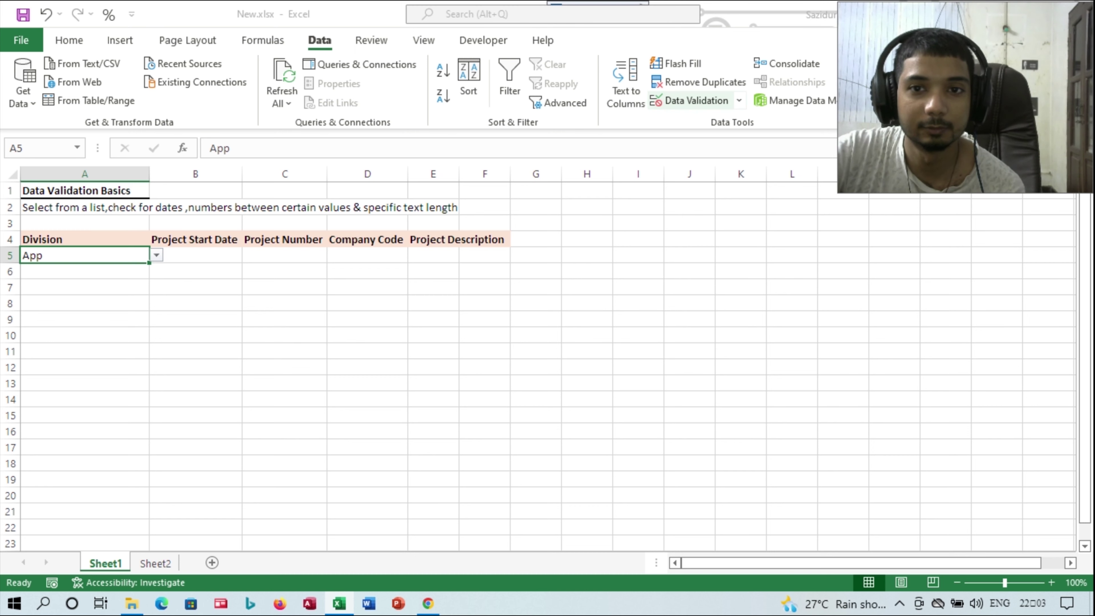
- Give A5's validation an input message titled Select Div
left_click(690, 100)
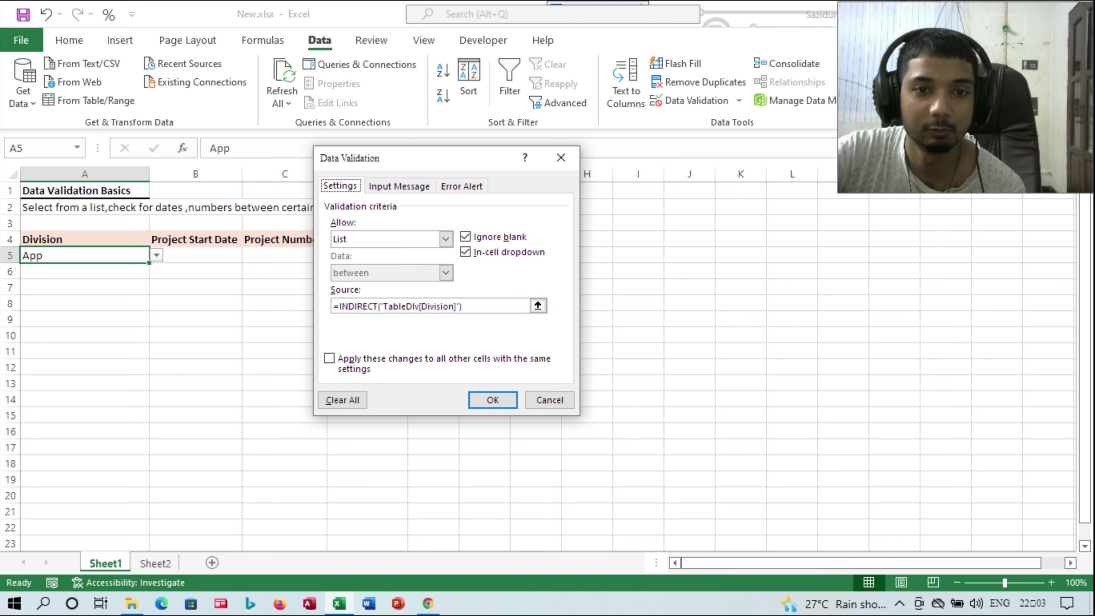
left_click(399, 185)
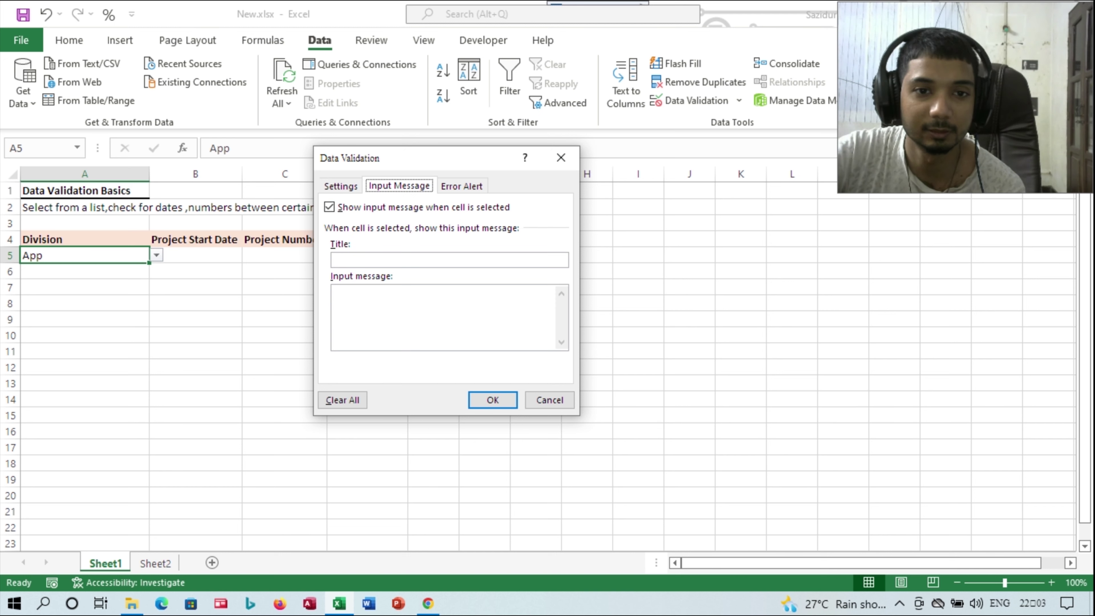
left_click(336, 260)
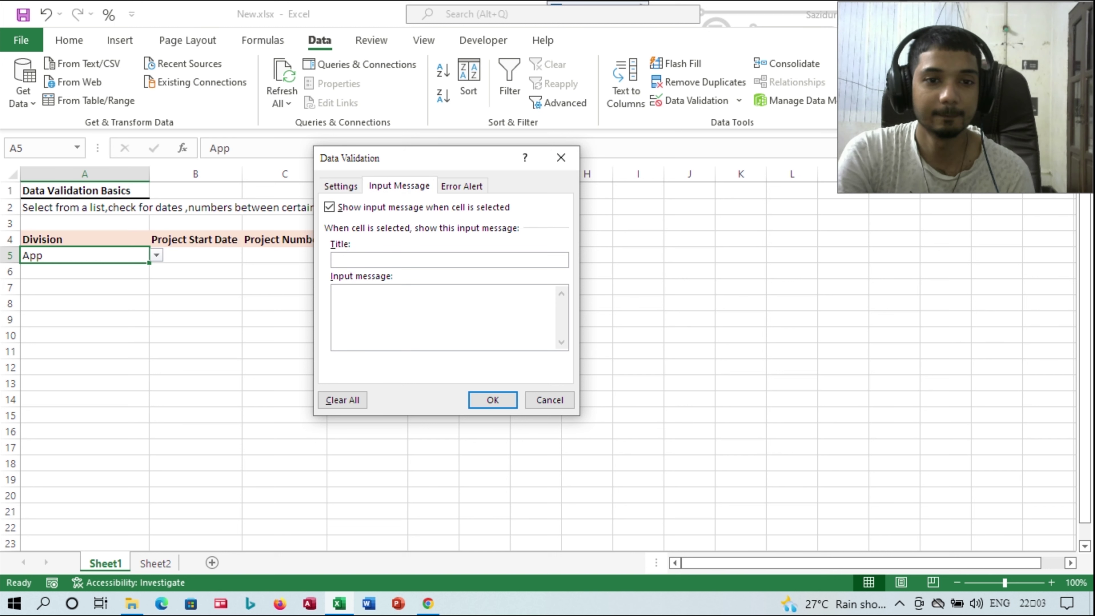
type("Select ")
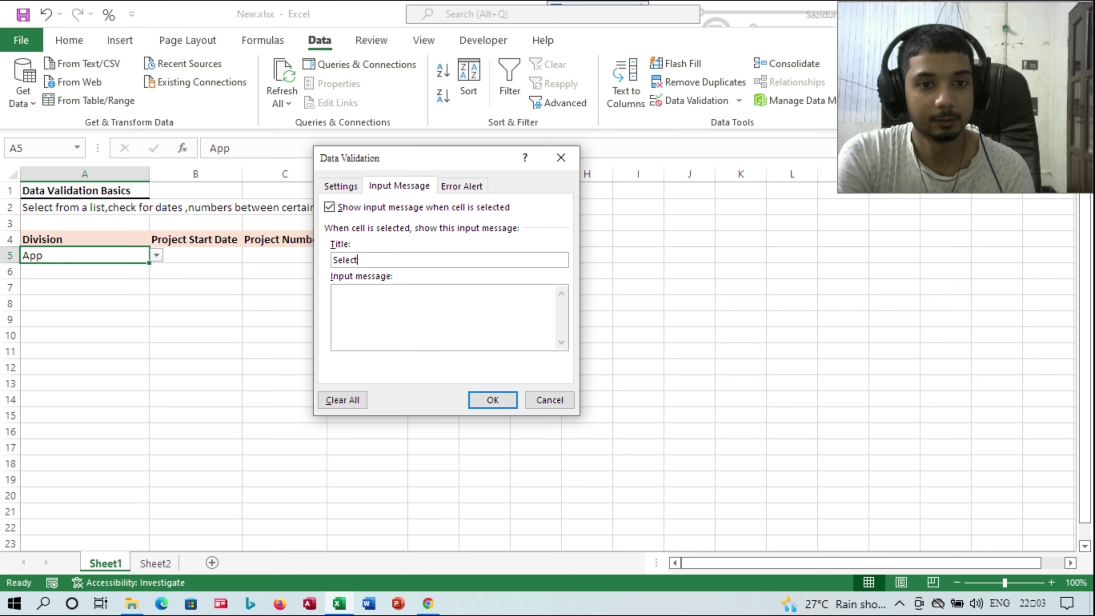
type("Div")
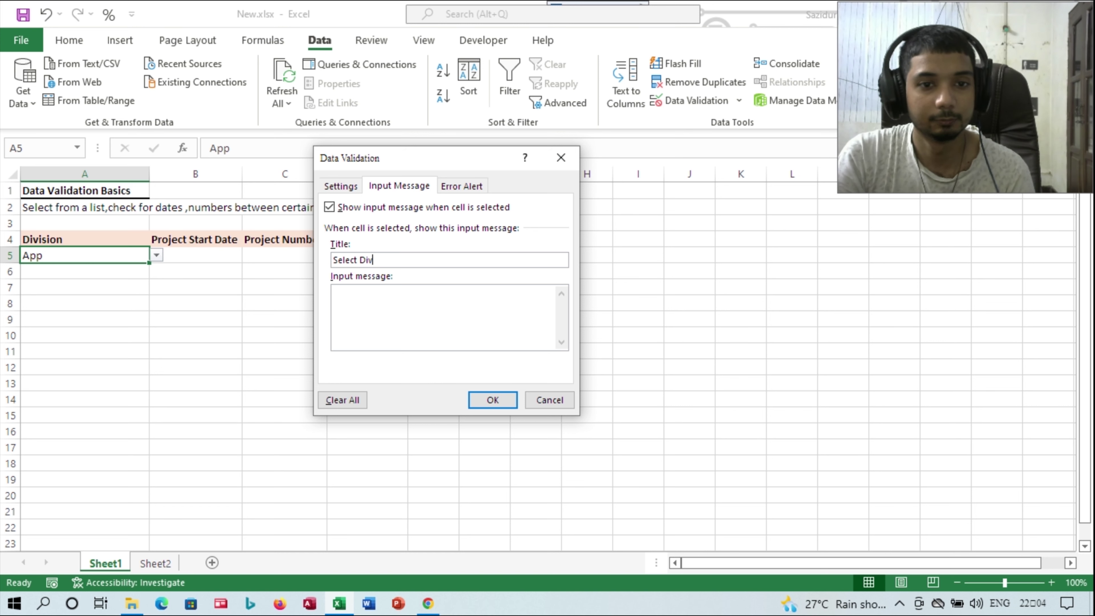
- Enter the message 'Please Select the Division' and apply the prompt to A5
left_click(336, 292)
type("O")
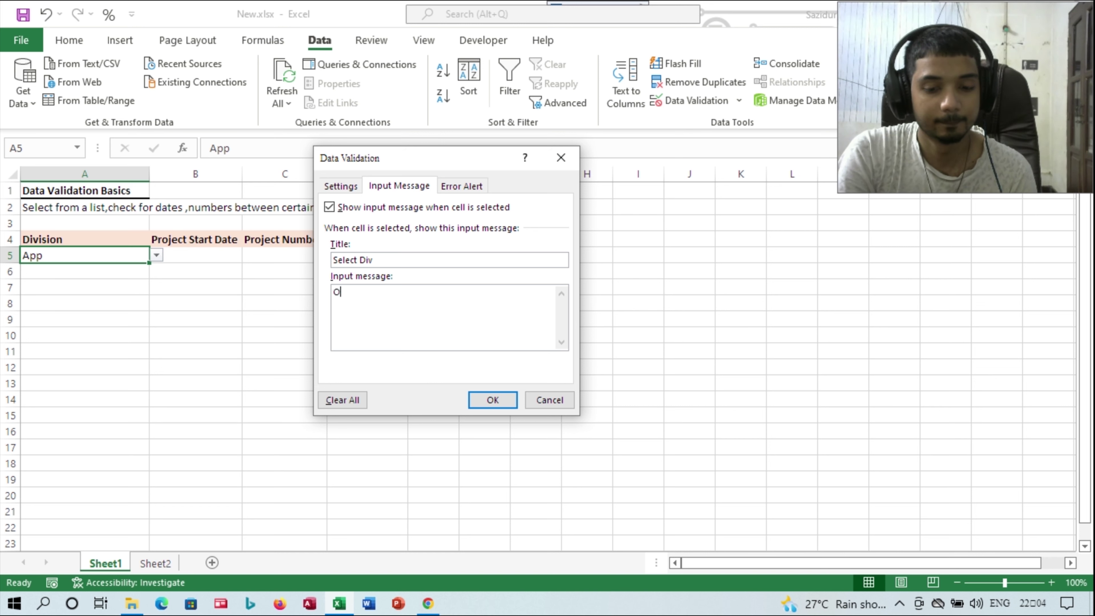
key("BackSpace")
type("PL")
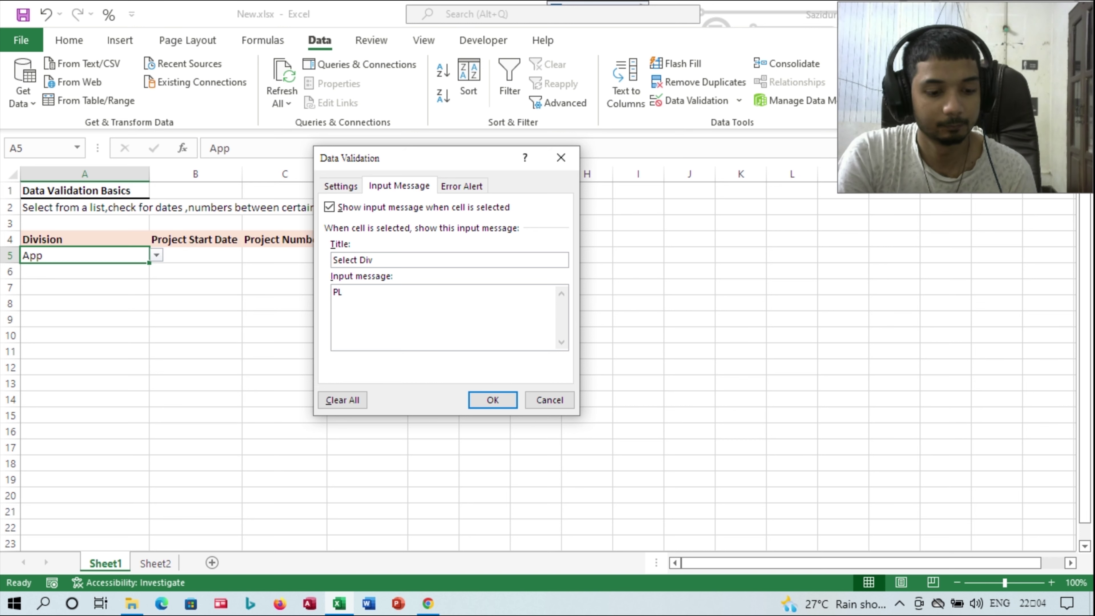
type("lesa")
key("BackSpace")
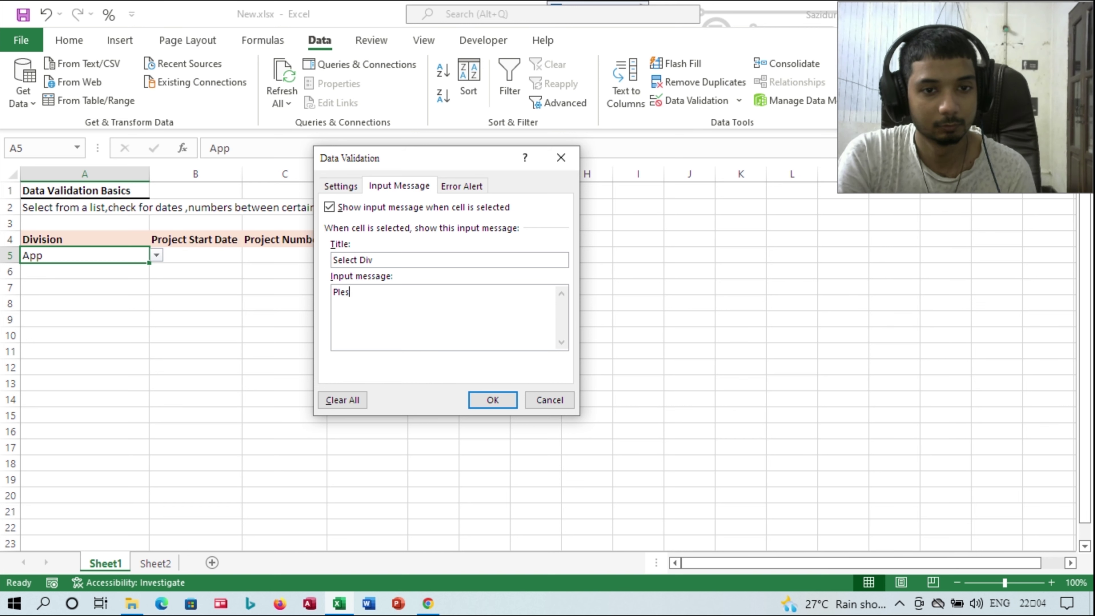
key("BackSpace")
type("ase S")
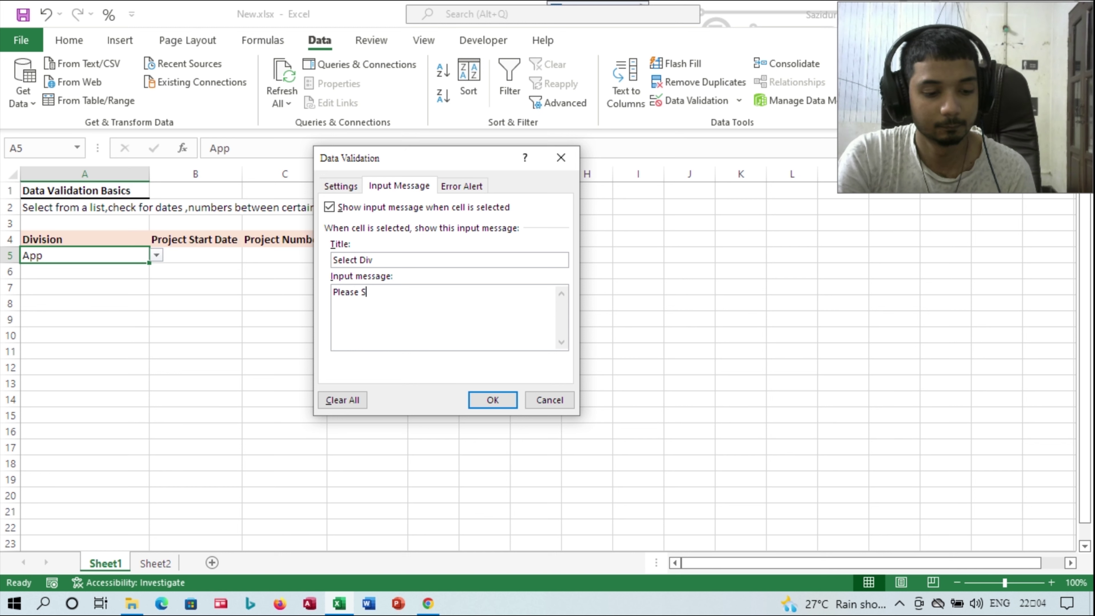
type("elect ")
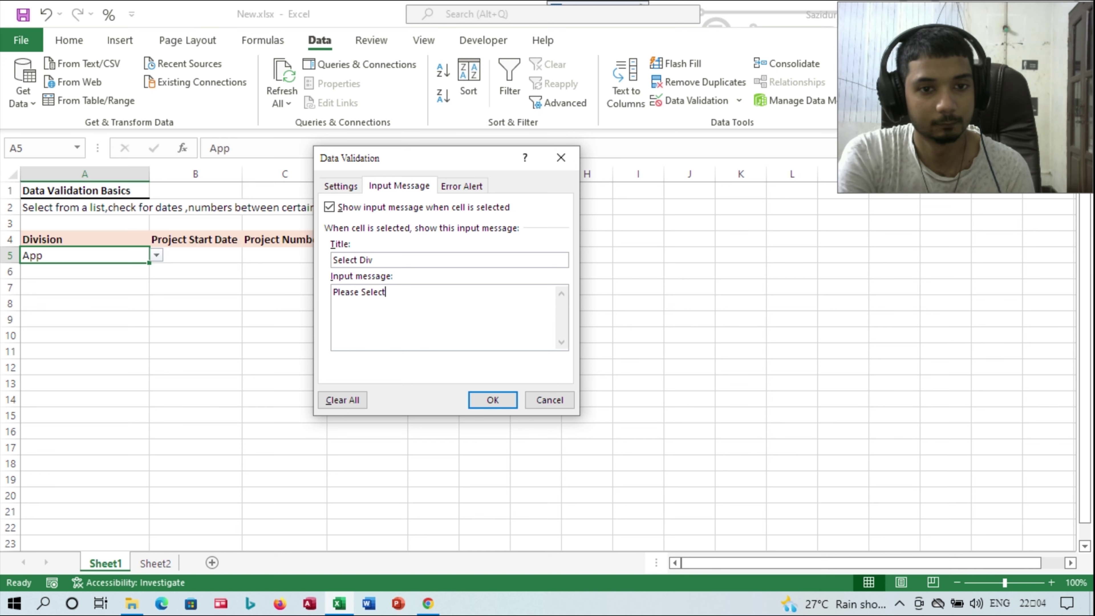
type("th")
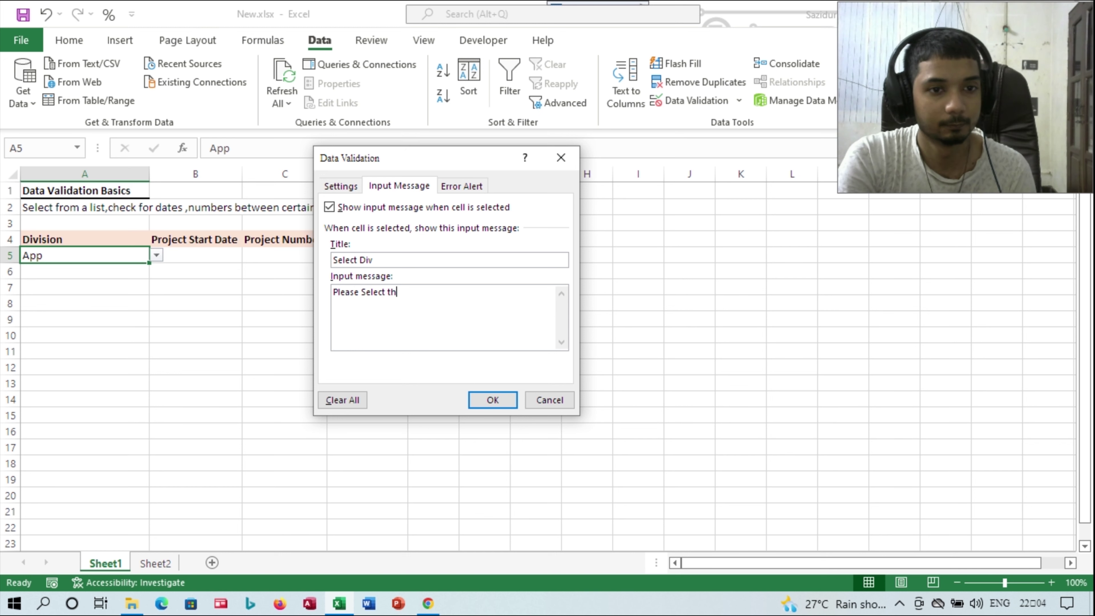
type("e")
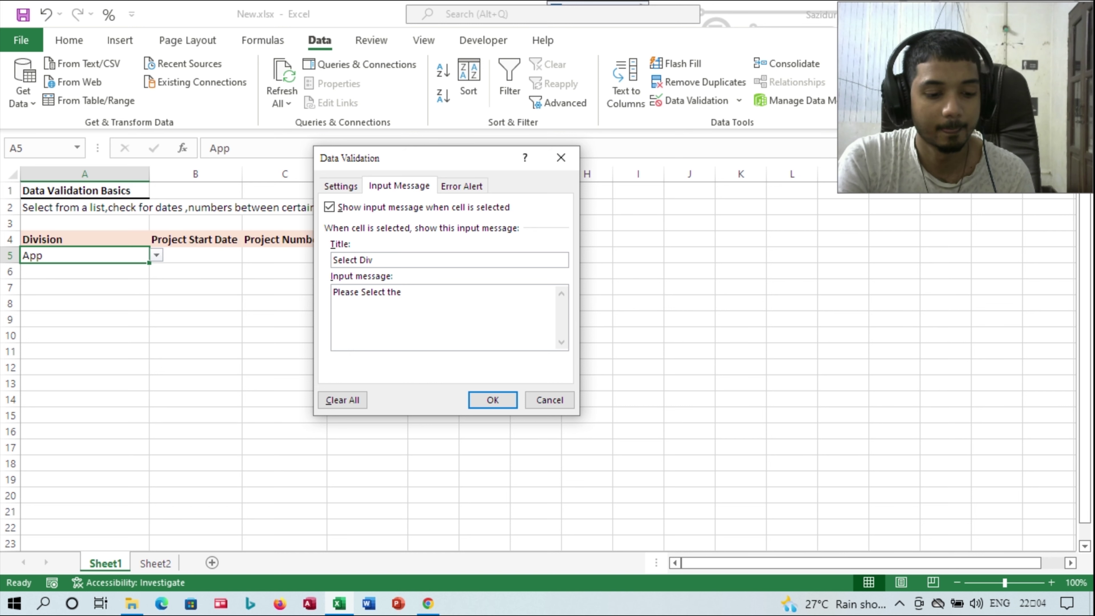
type(" Divi")
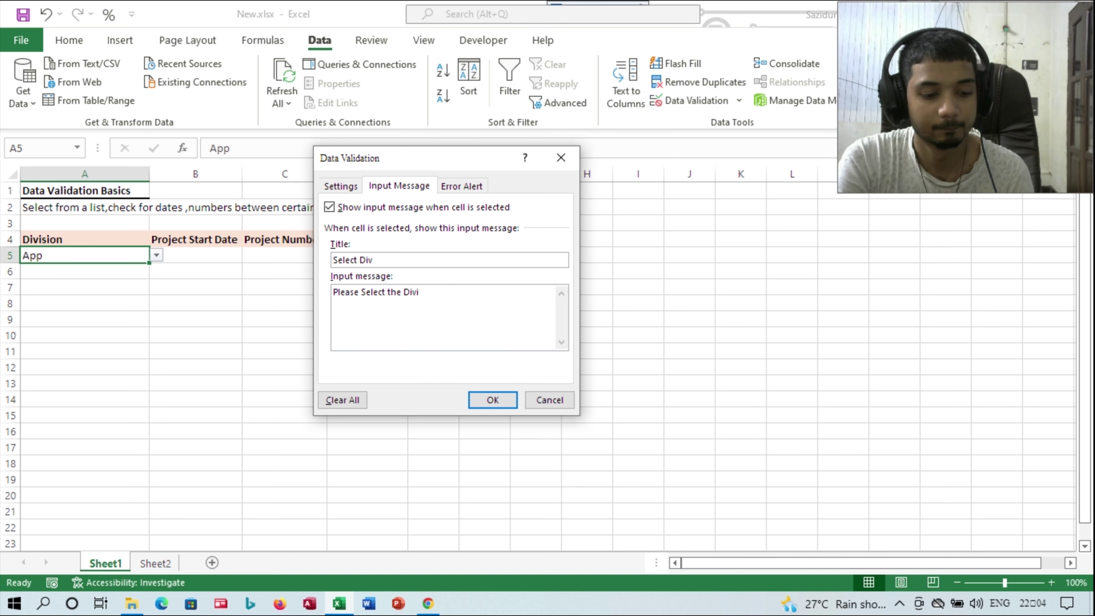
type("sion")
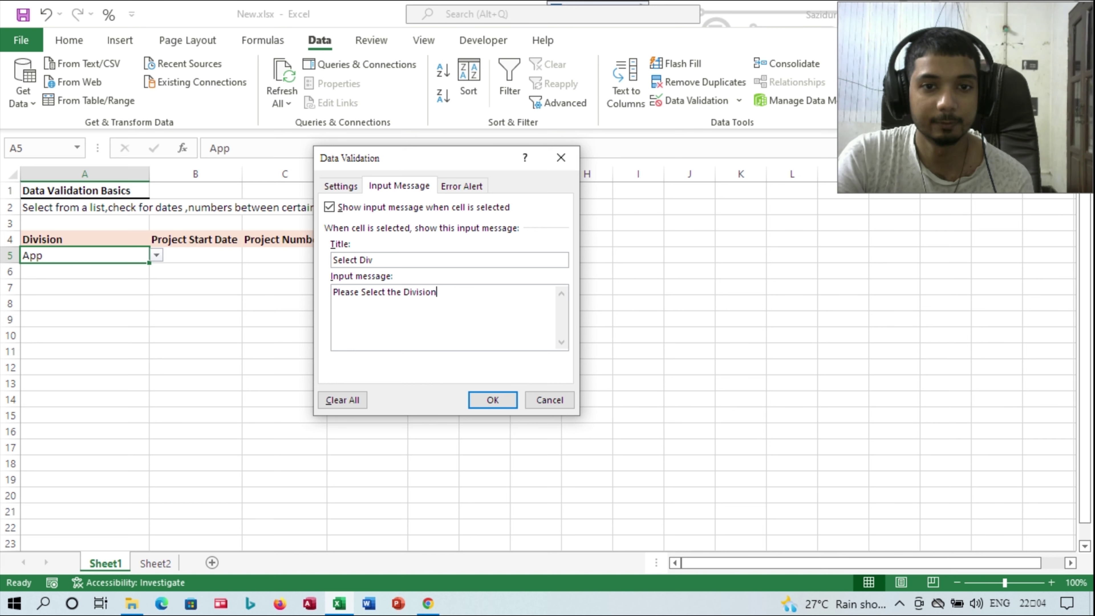
key("ctrl+Tab")
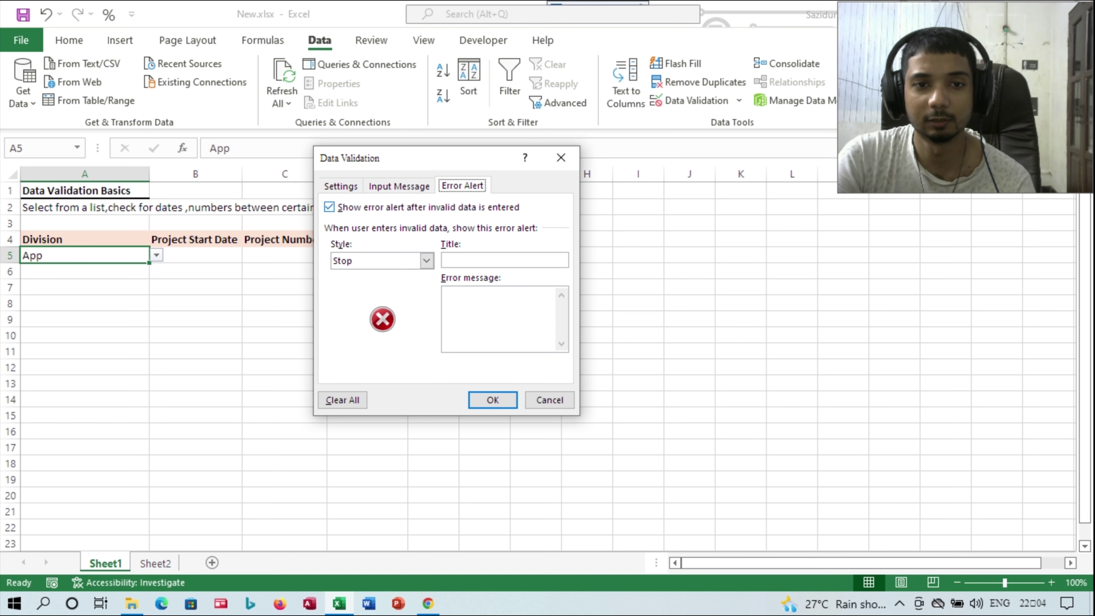
key("ctrl+shift+Tab")
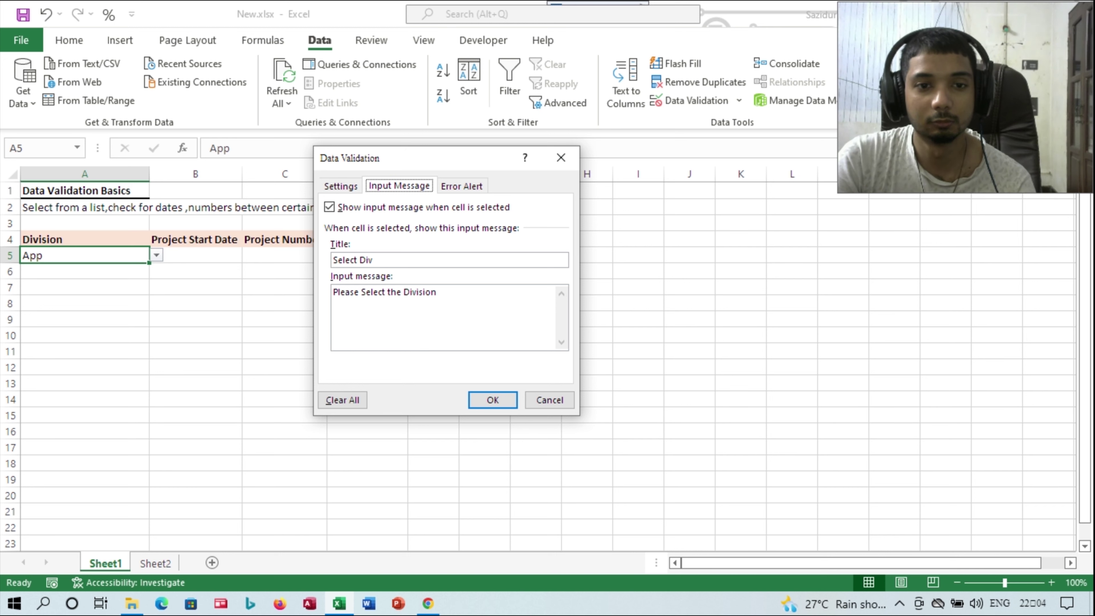
key("Return")
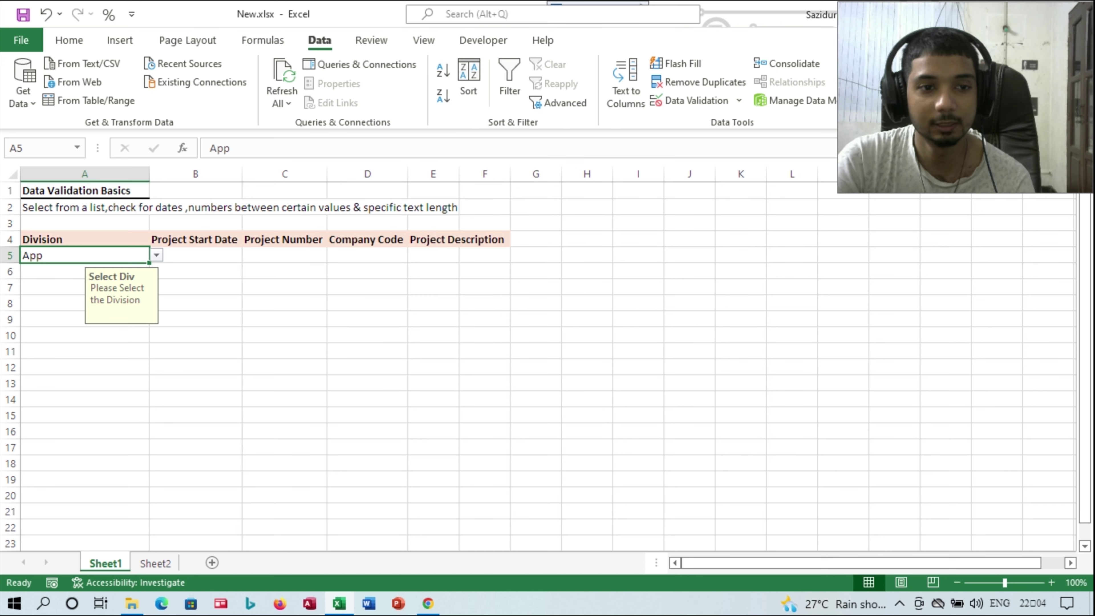
- Choose Productivity from A5's Division dropdown
left_click(196, 303)
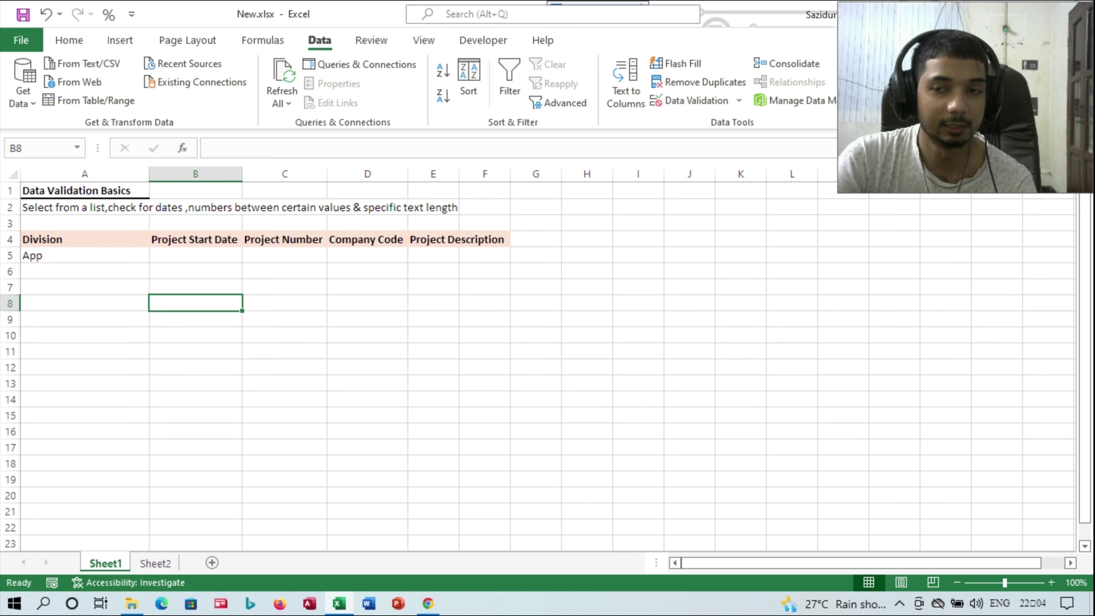
left_click(24, 255)
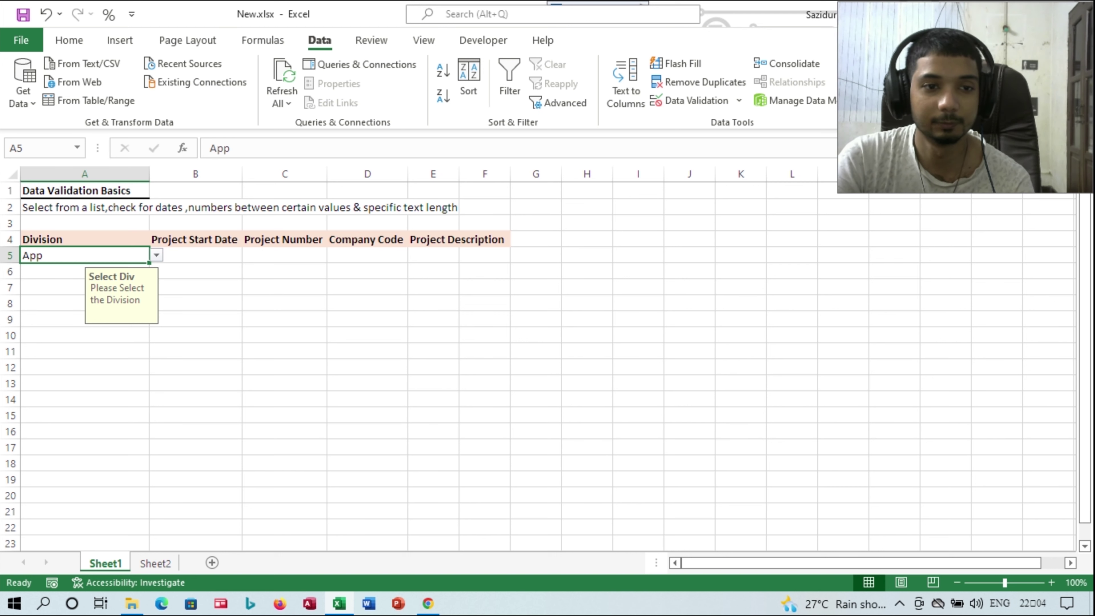
left_click(156, 255)
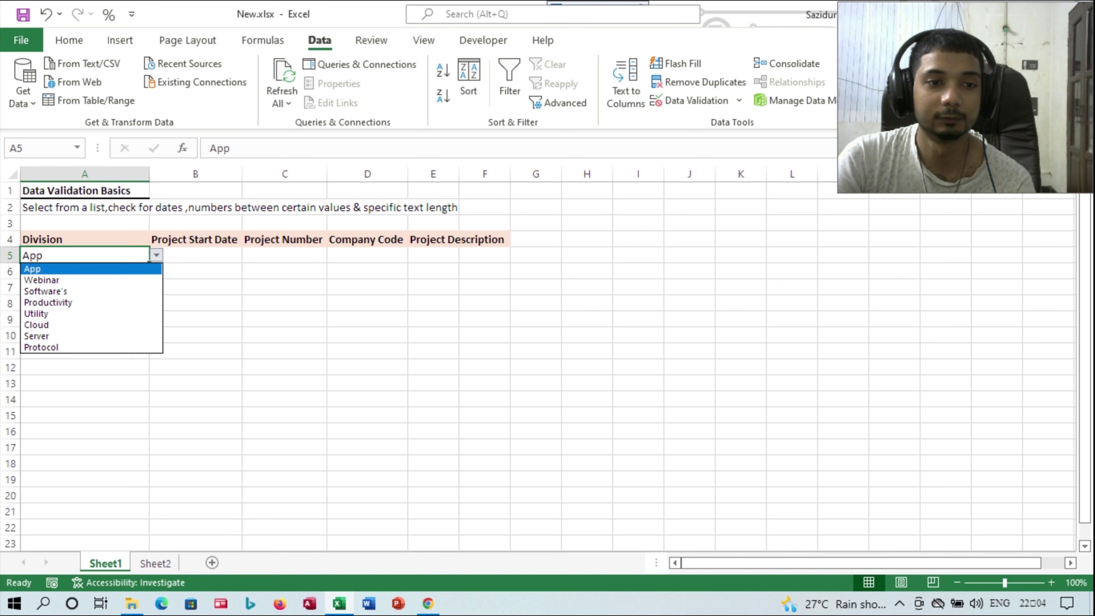
left_click(47, 302)
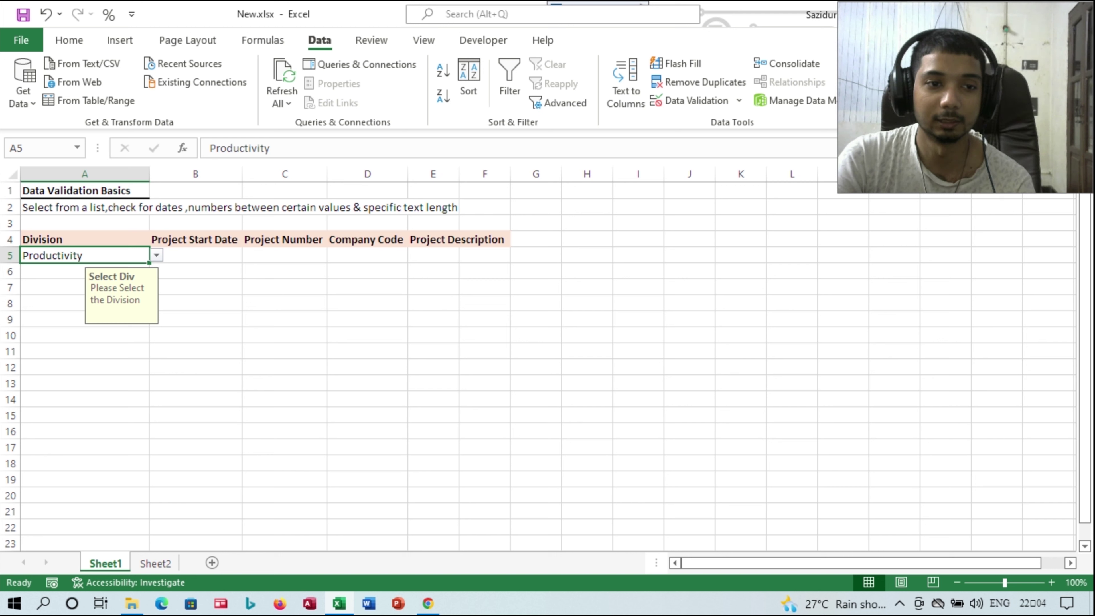
- Test A5 with the unlisted entry Clou, then cancel the validation error
key("F2")
key("BackSpace")
key("BackSpace")
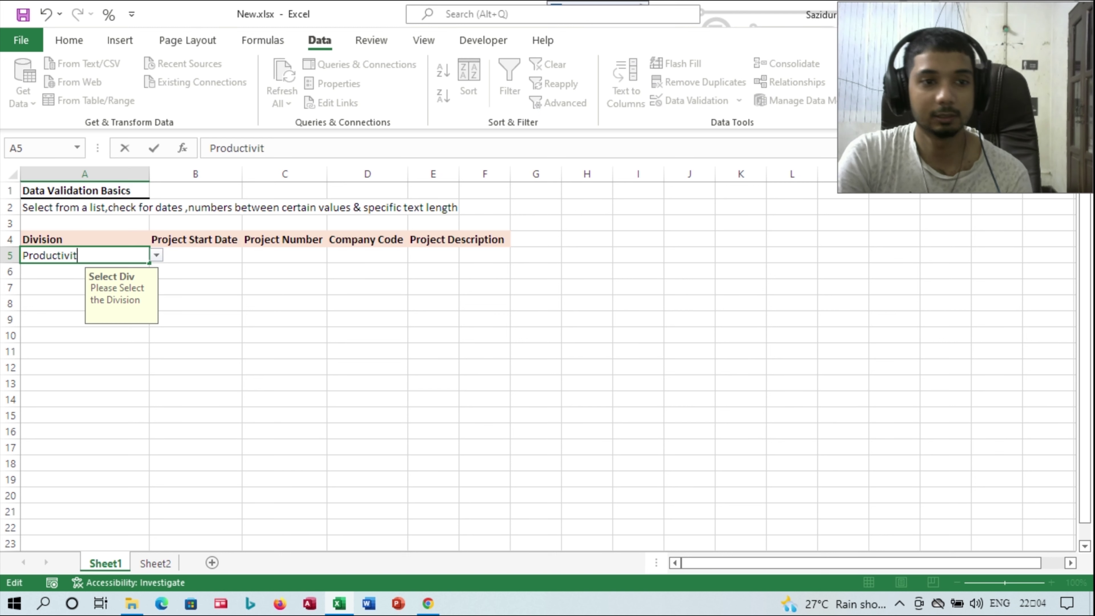
key("BackSpace")
key("BackSpace")
key("BackSpace")
key("BackSpace")
key("BackSpace")
key("BackSpace")
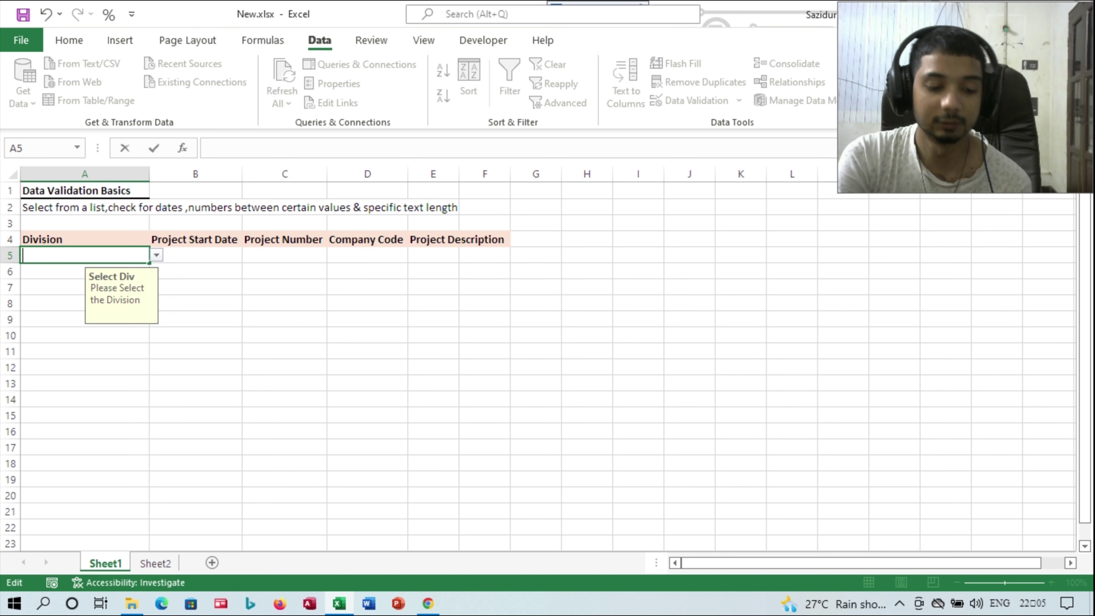
type("Clou")
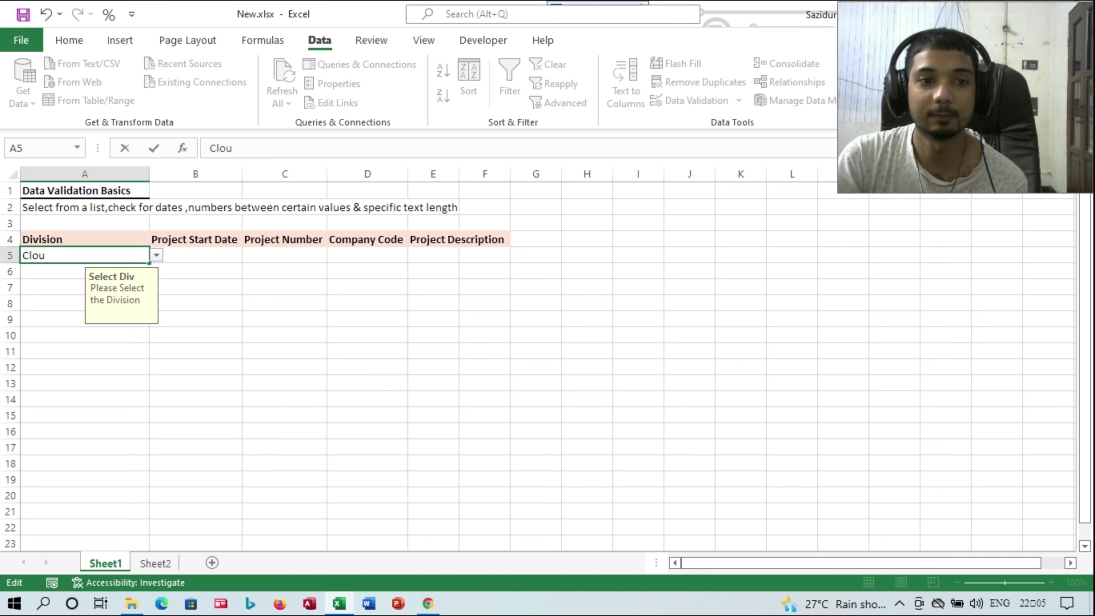
key("Return")
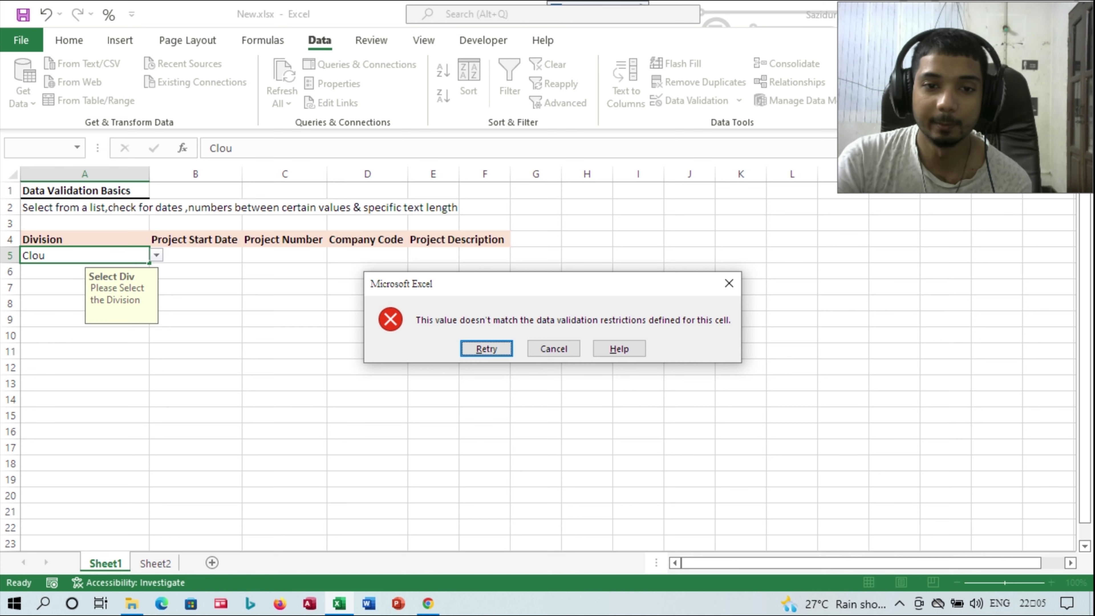
key("Tab")
key("Return")
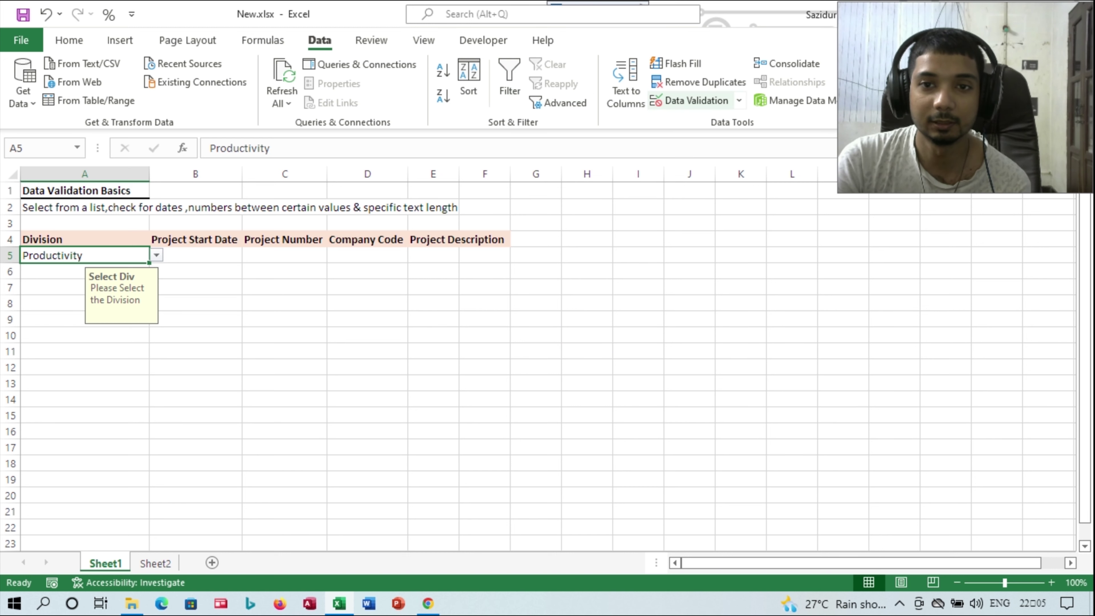
- Add the Stop error message 'Please Select The Division' to A5's validation
left_click(690, 100)
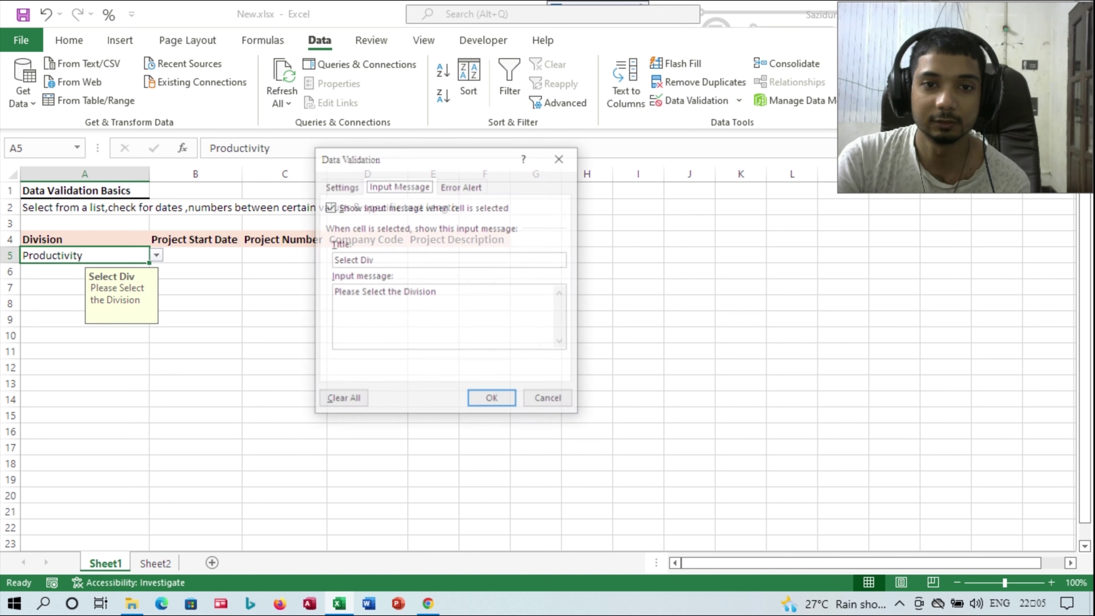
key("ctrl+Tab")
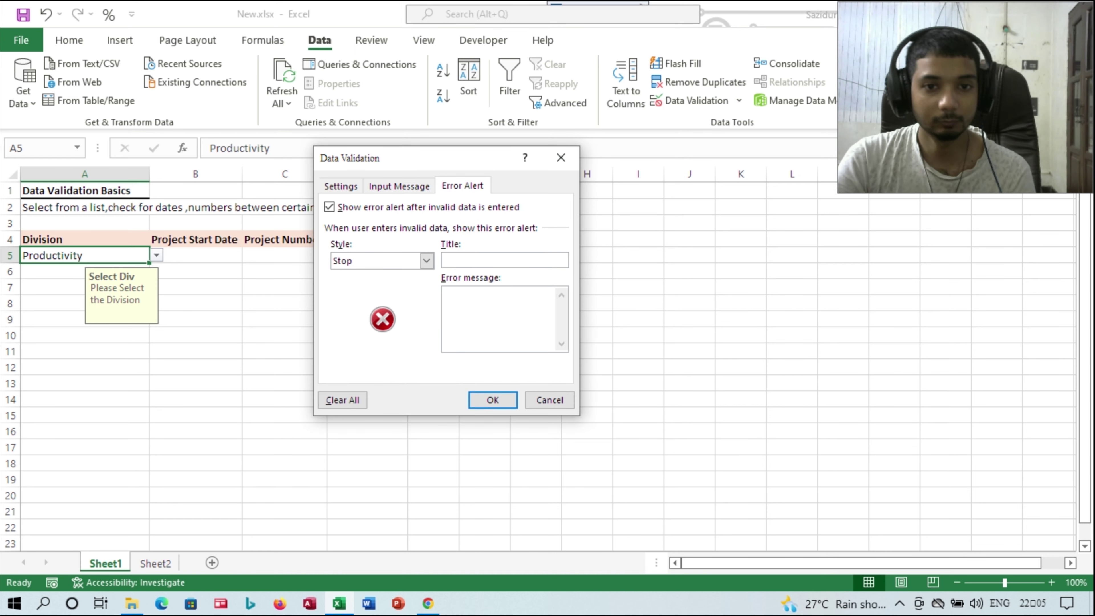
left_click(444, 293)
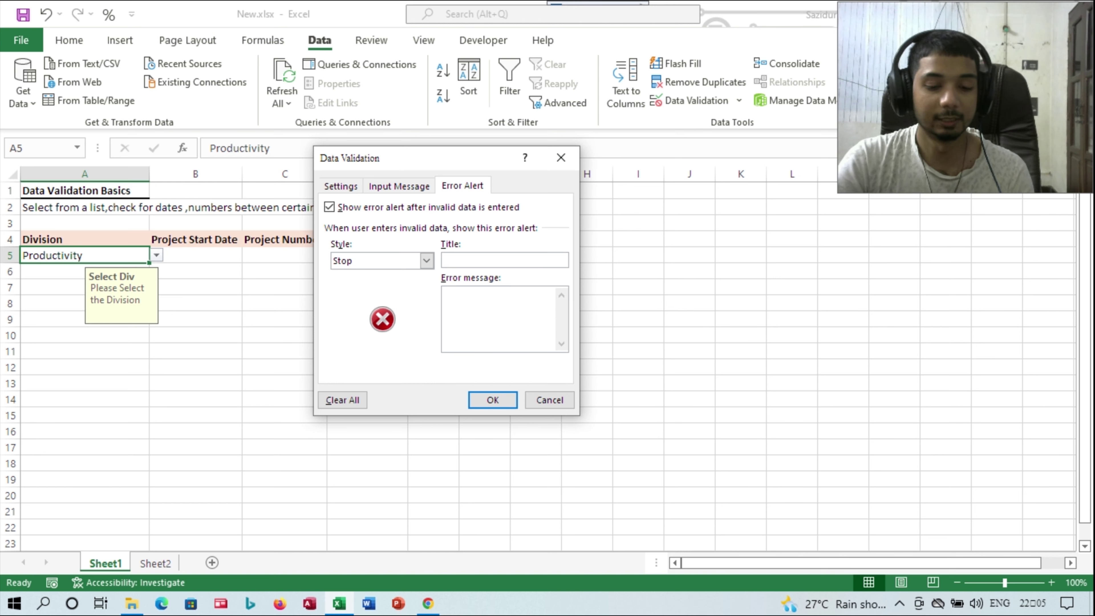
type("Pleas")
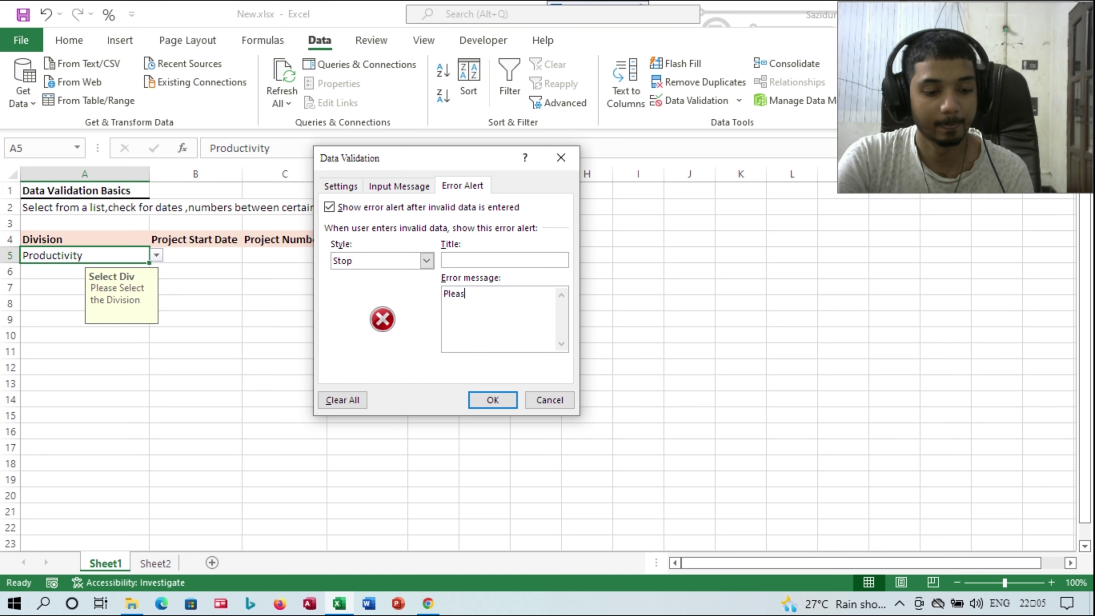
type("e Se")
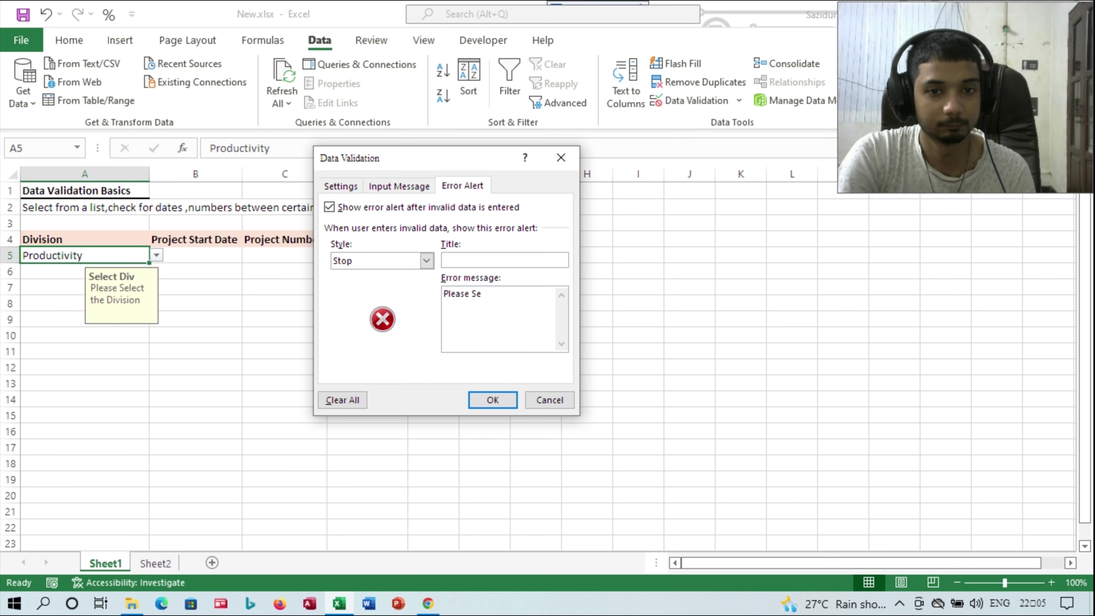
type("le")
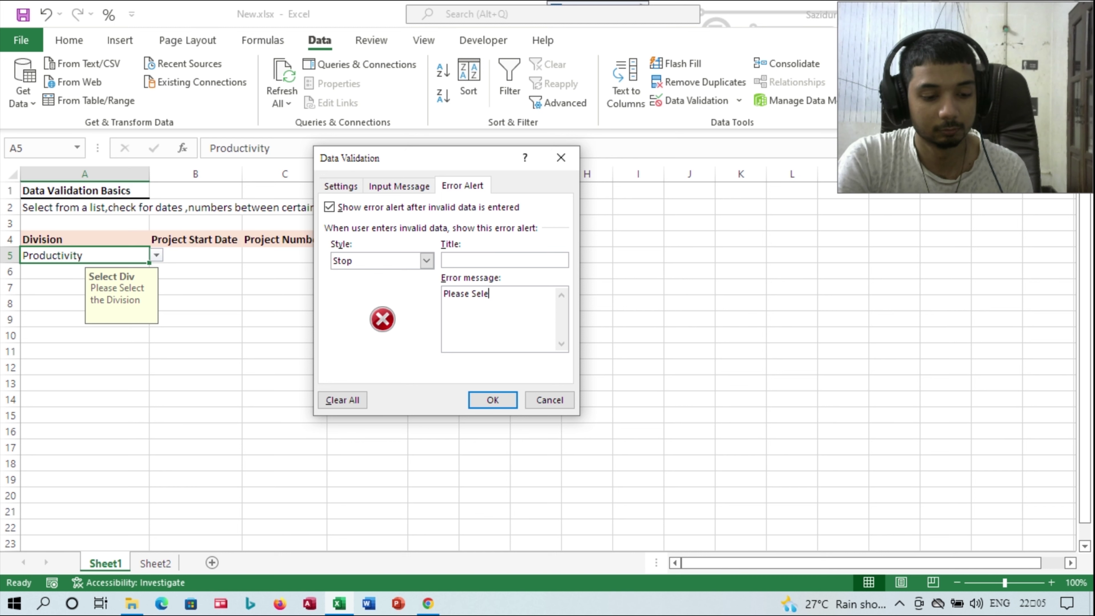
type("ct Th")
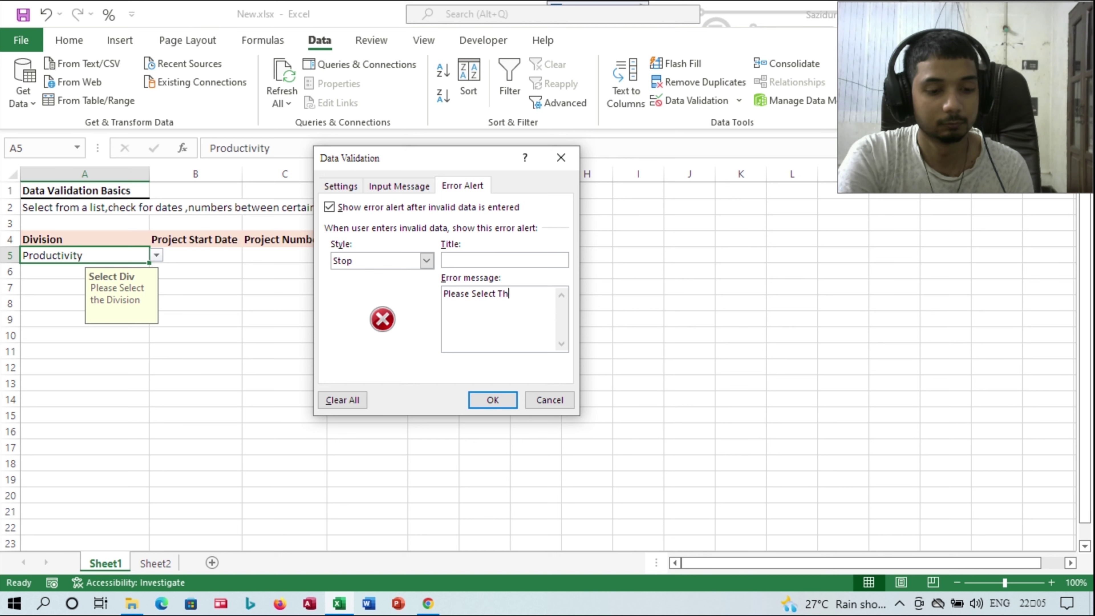
type("e Di")
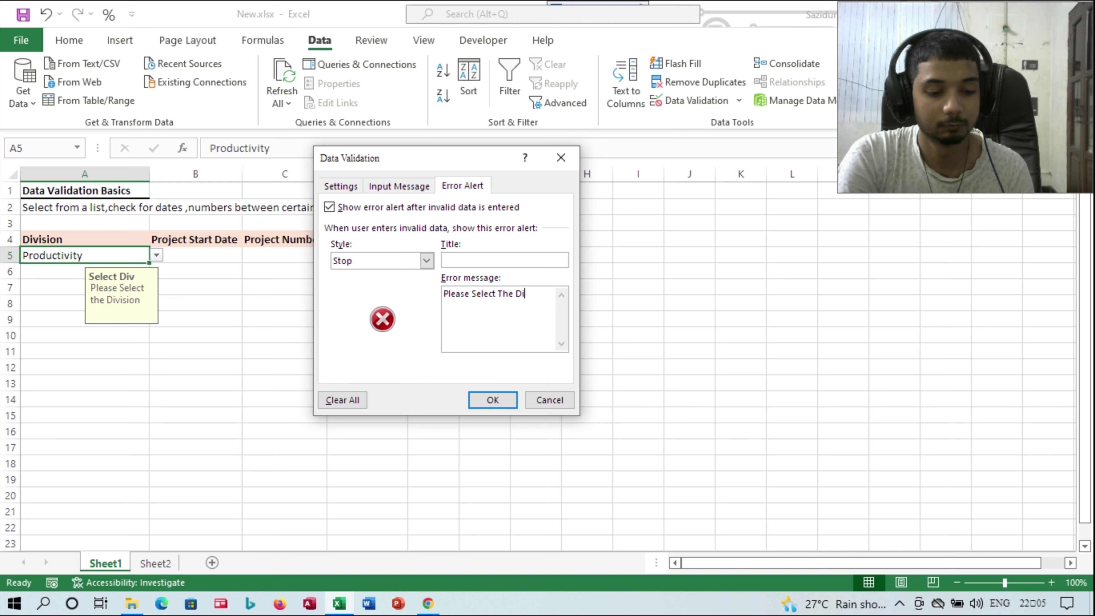
type("visio")
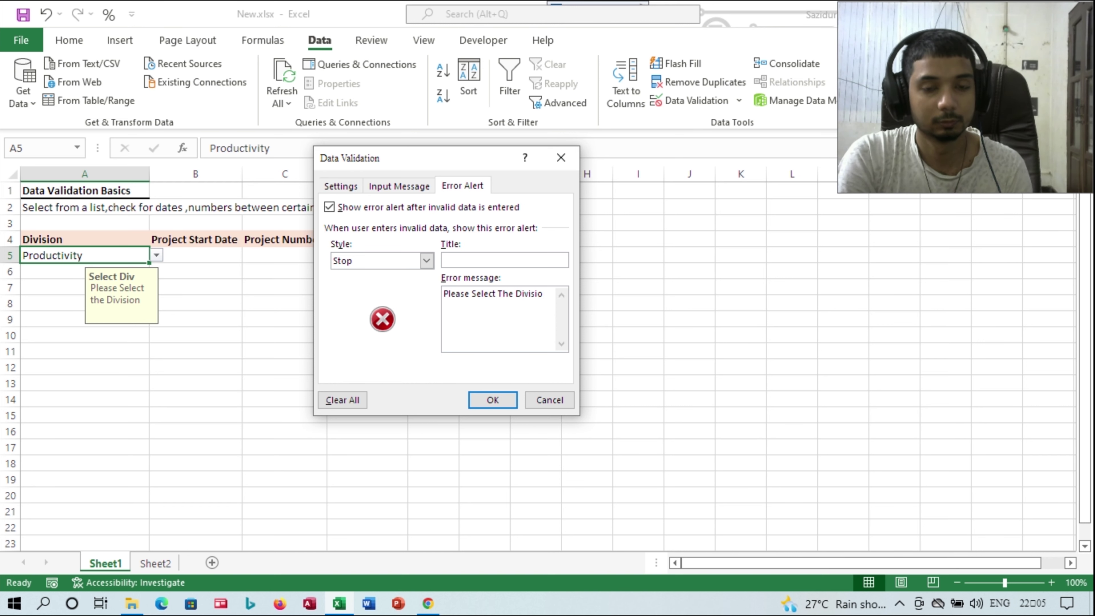
type("n")
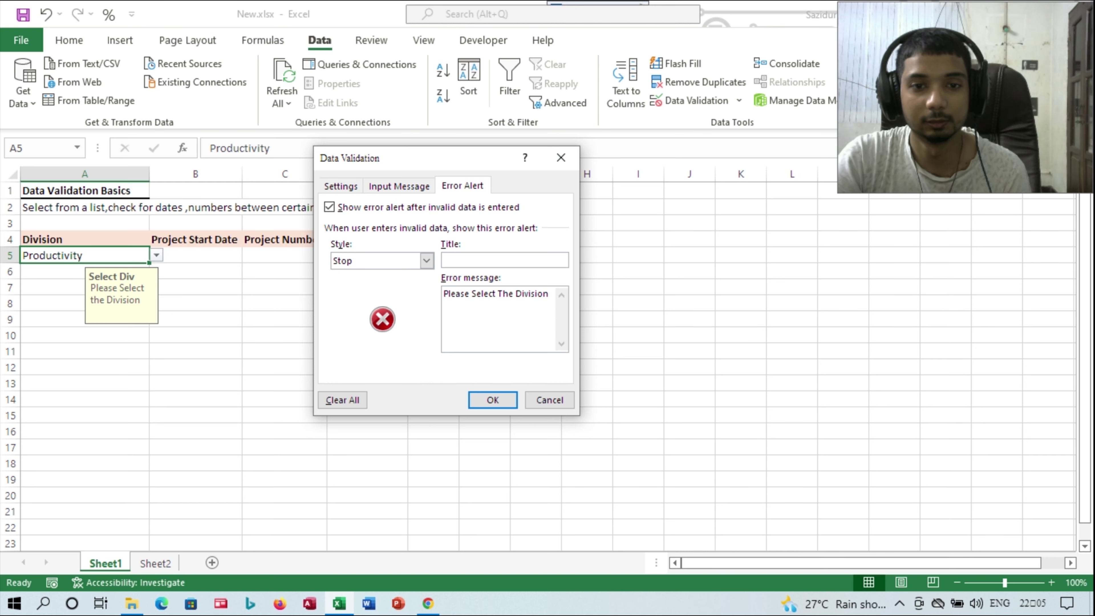
left_click(492, 400)
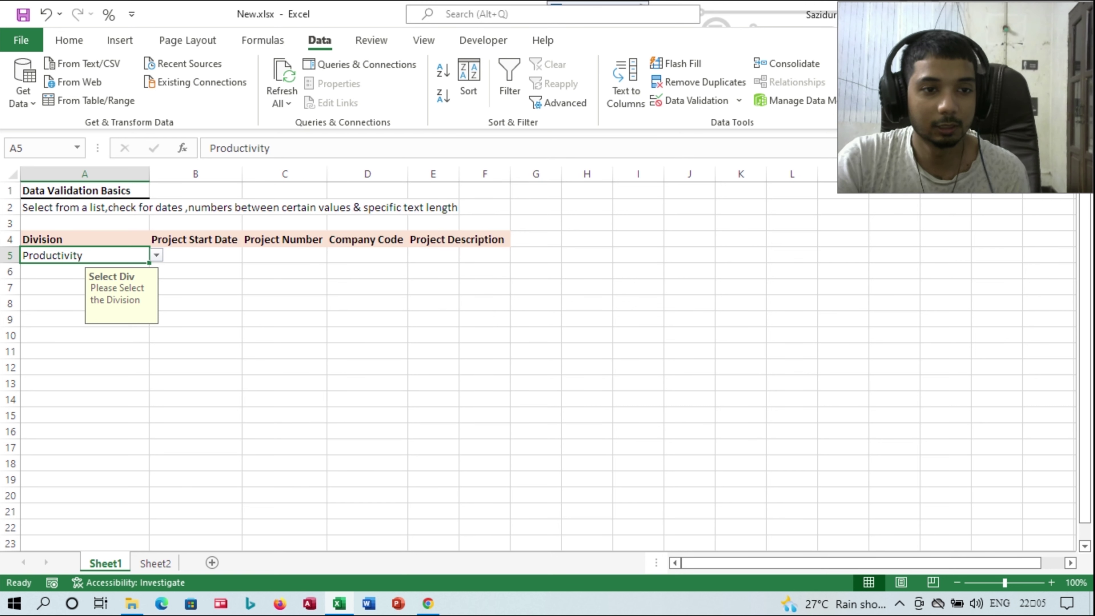
- Return to A5 and start erasing Productivity from it
key("Down")
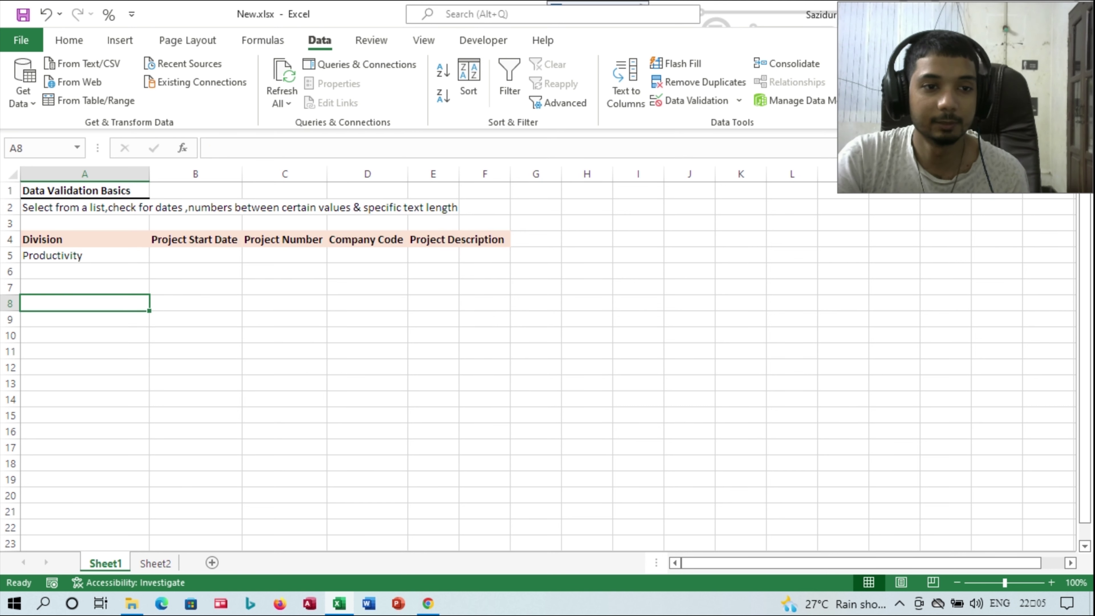
key("Up")
key("F2")
key("BackSpace")
key("BackSpace")
key("BackSpace")
key("BackSpace")
key("BackSpace")
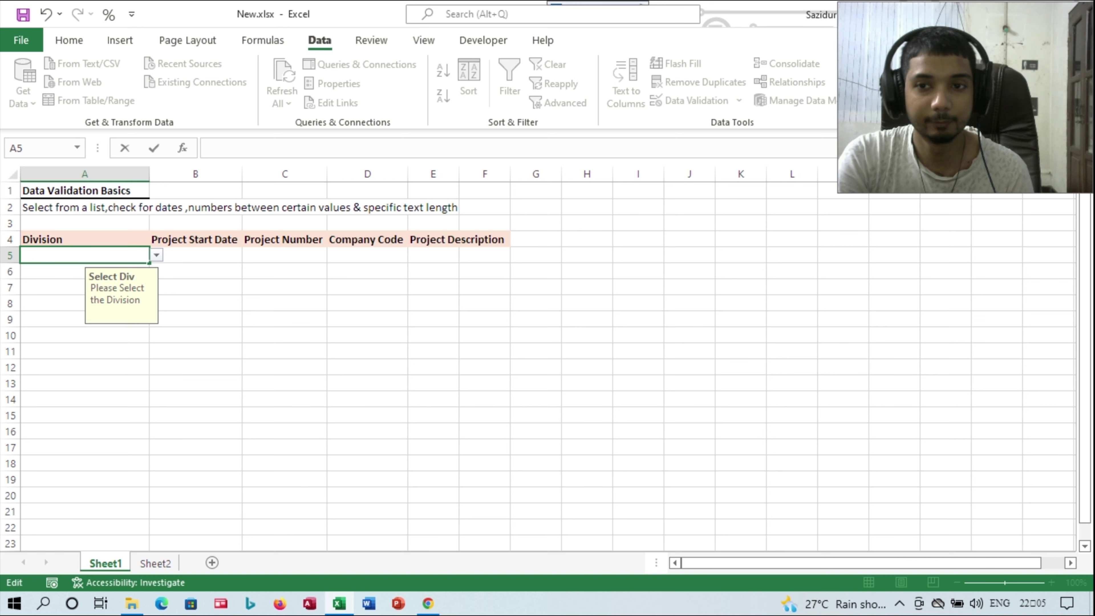
type("clou")
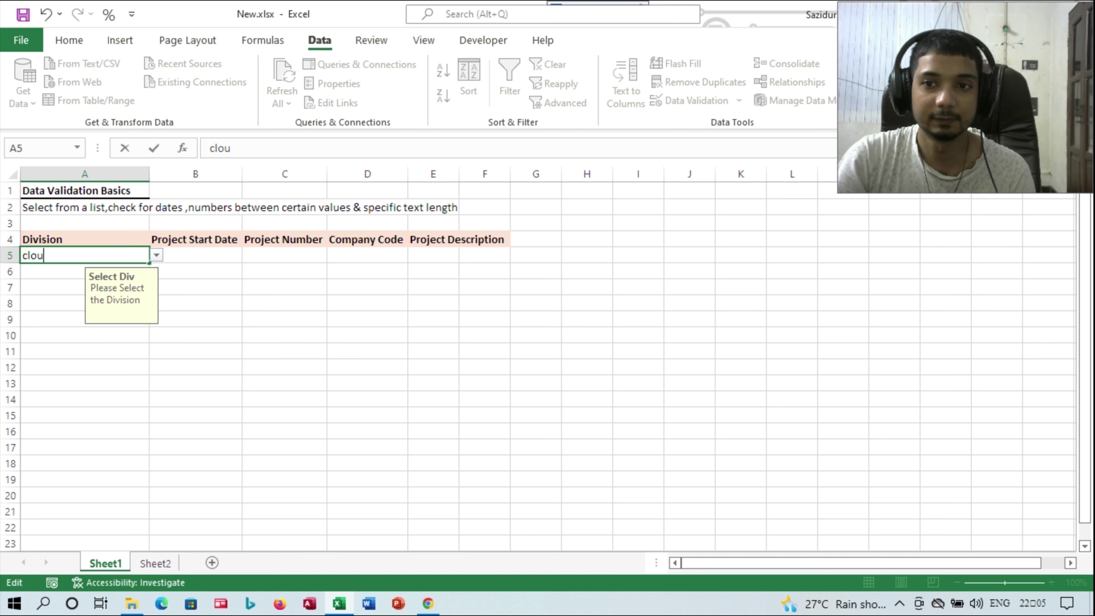
key("Return")
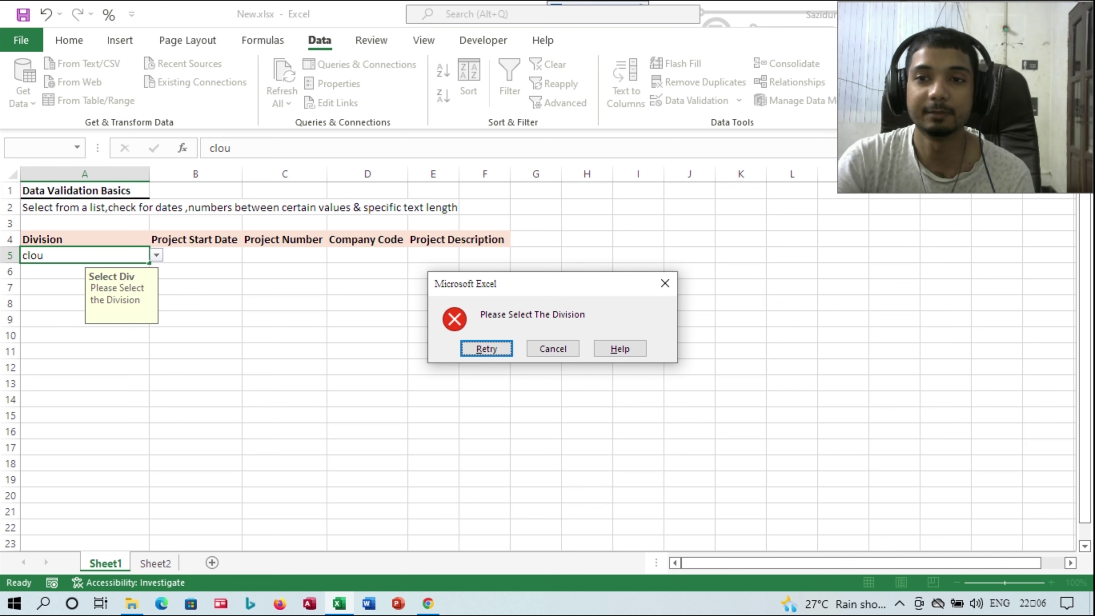
key("Escape")
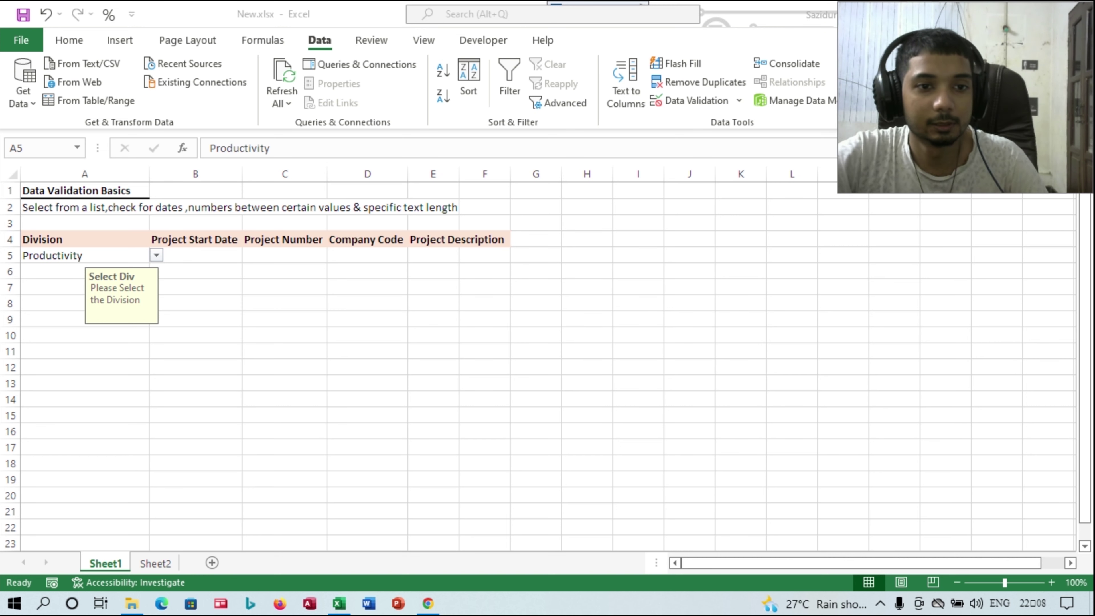
left_click(85, 255)
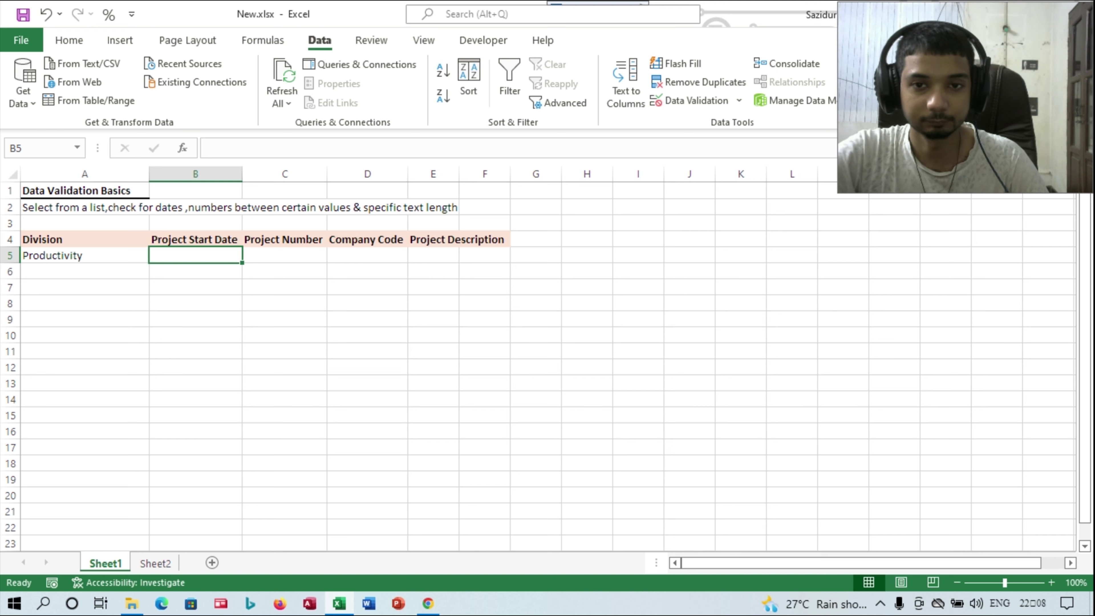
- Set B5's validation to allow dates greater than a start date of =today()
left_click(697, 100)
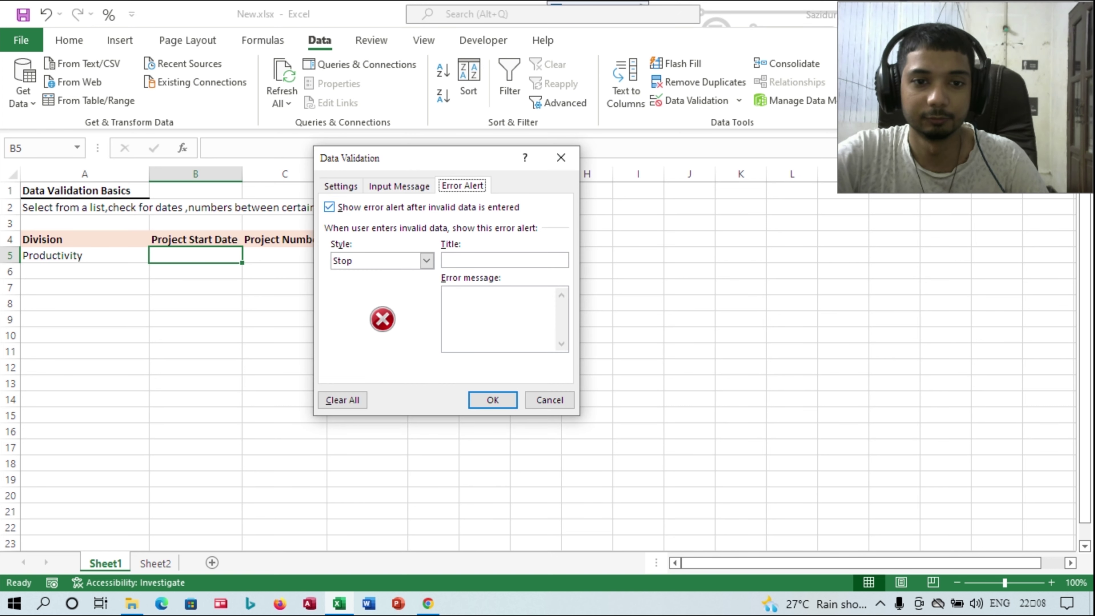
left_click(340, 186)
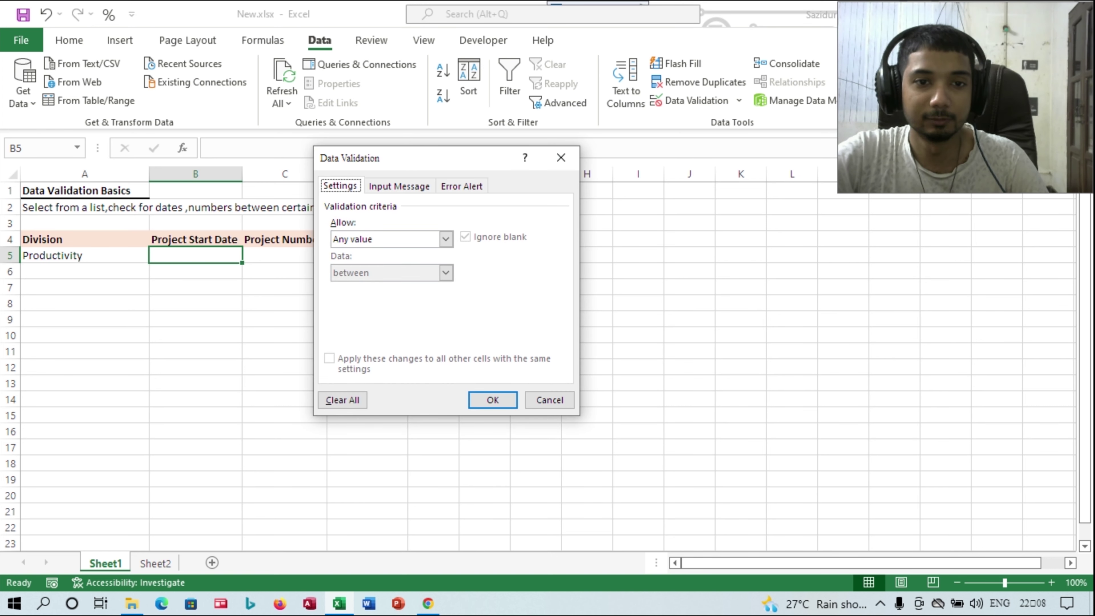
left_click(445, 238)
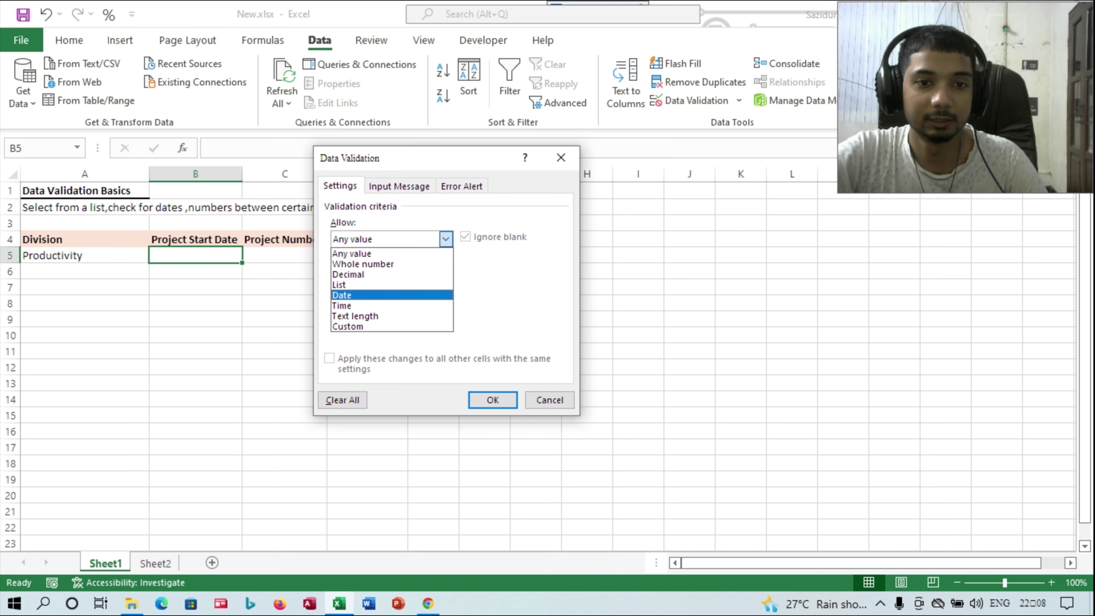
left_click(342, 295)
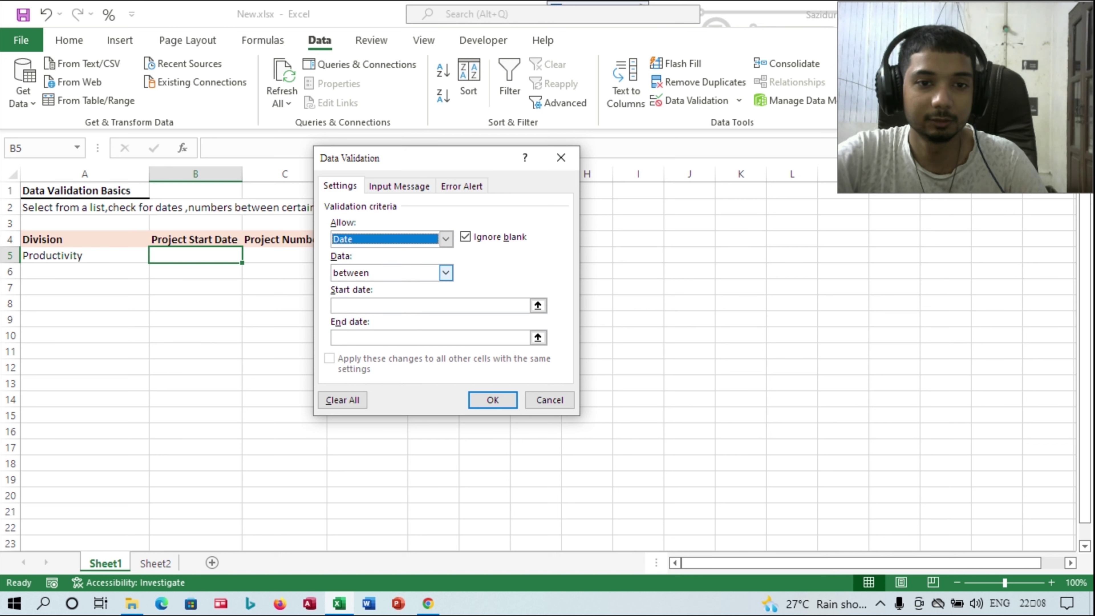
left_click(445, 272)
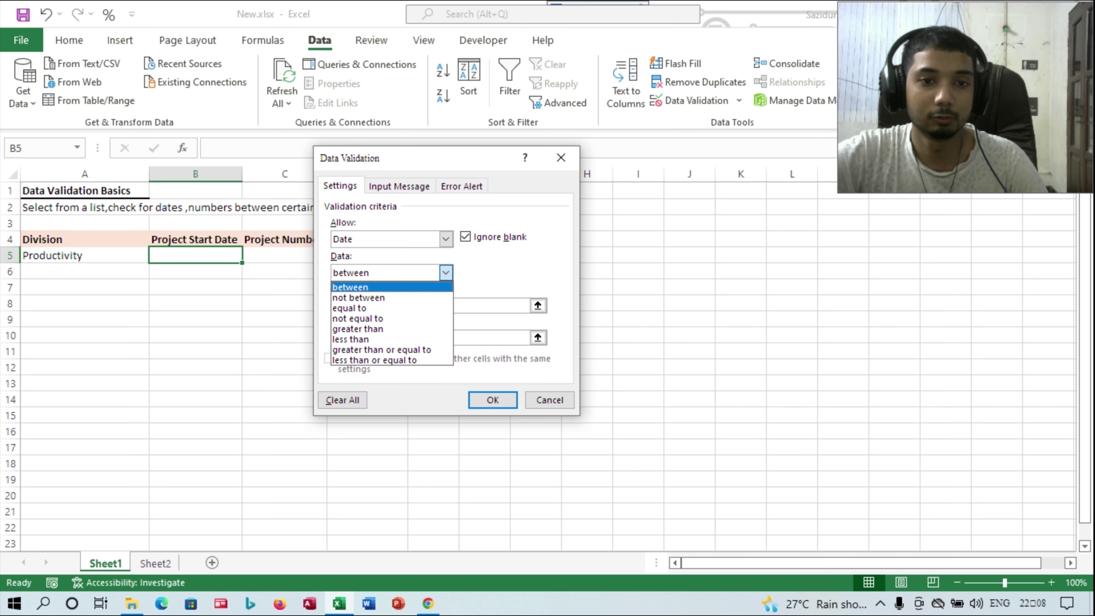
left_click(357, 329)
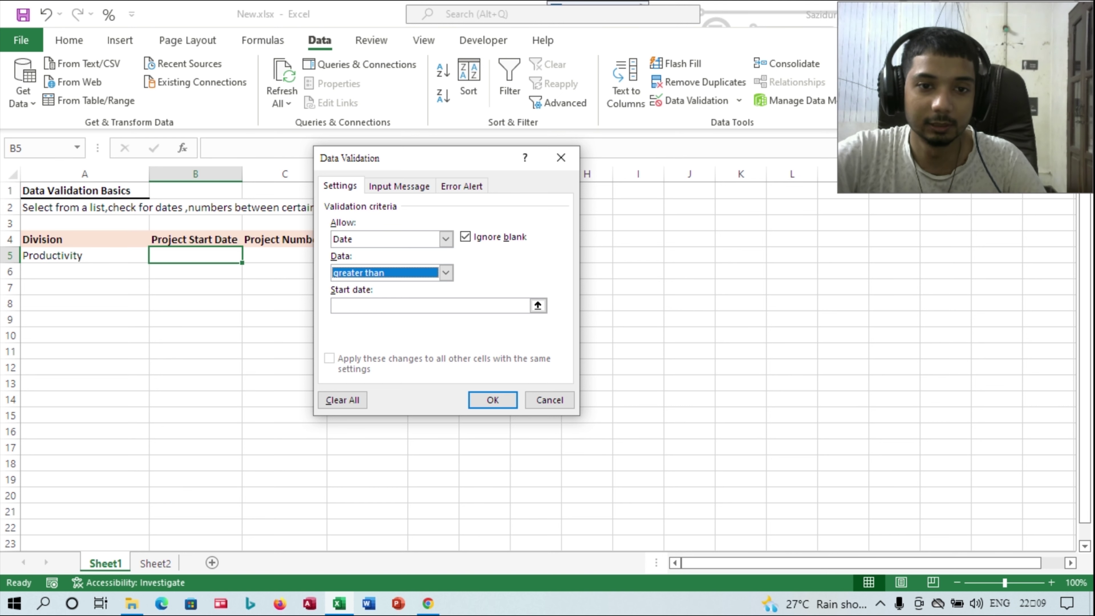
left_click(446, 273)
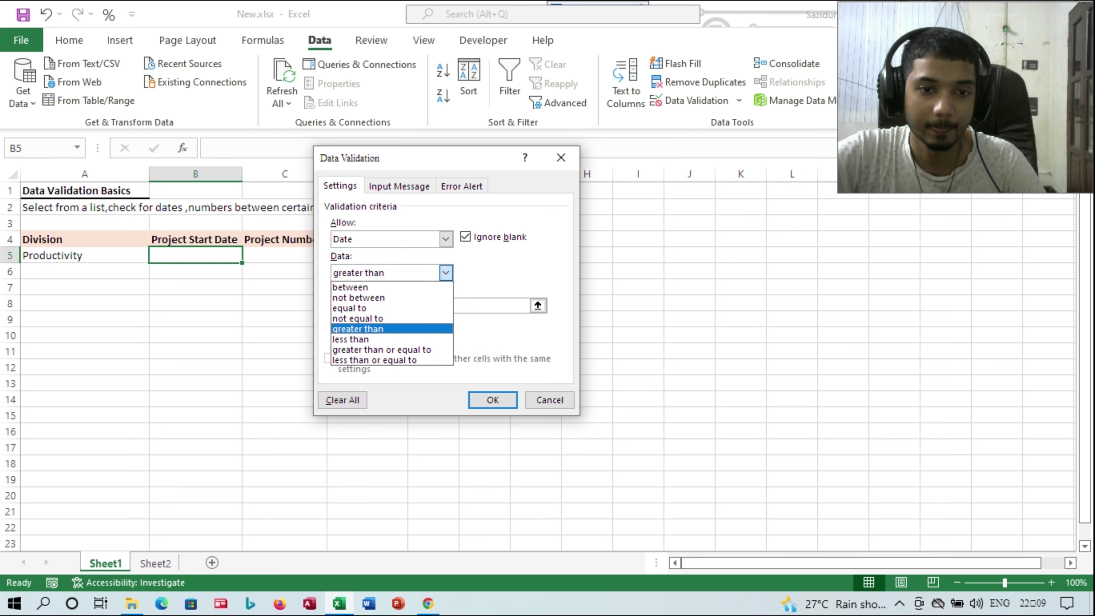
left_click(357, 328)
left_click(426, 306)
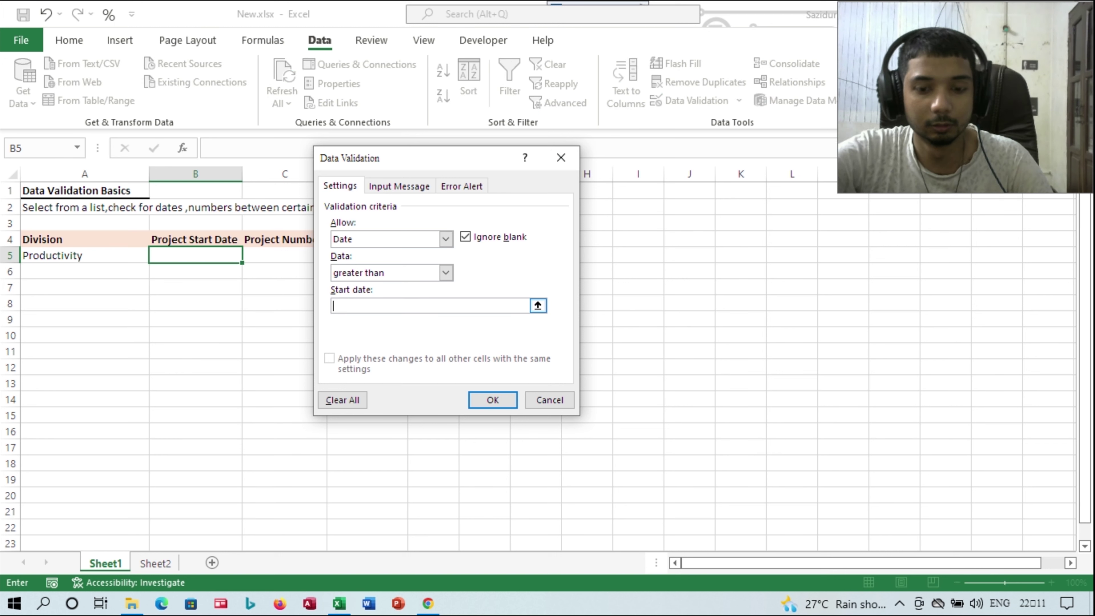
type("=")
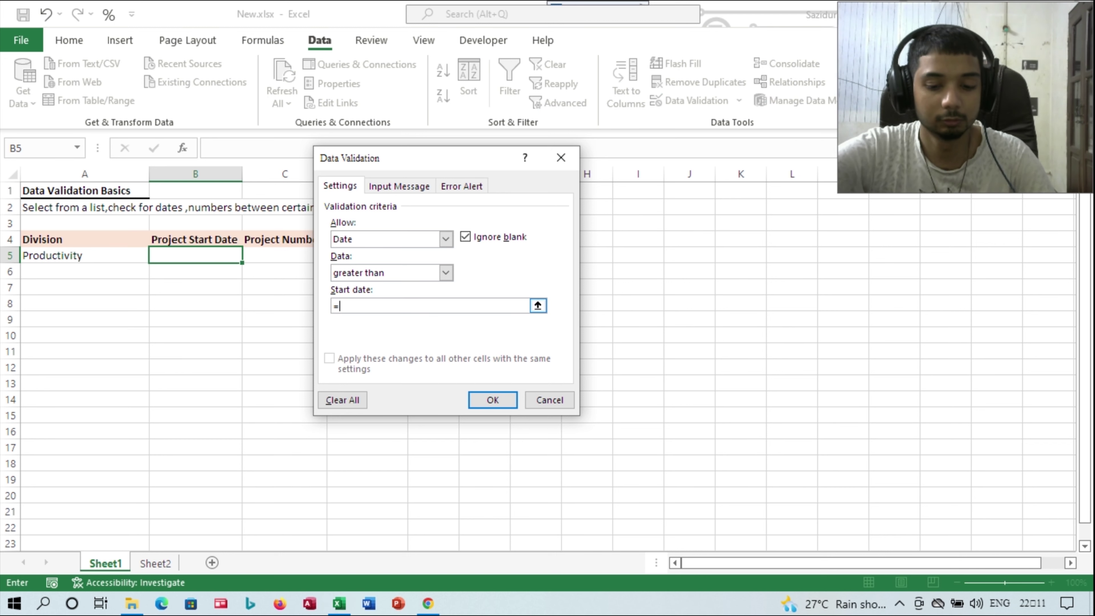
type("todat")
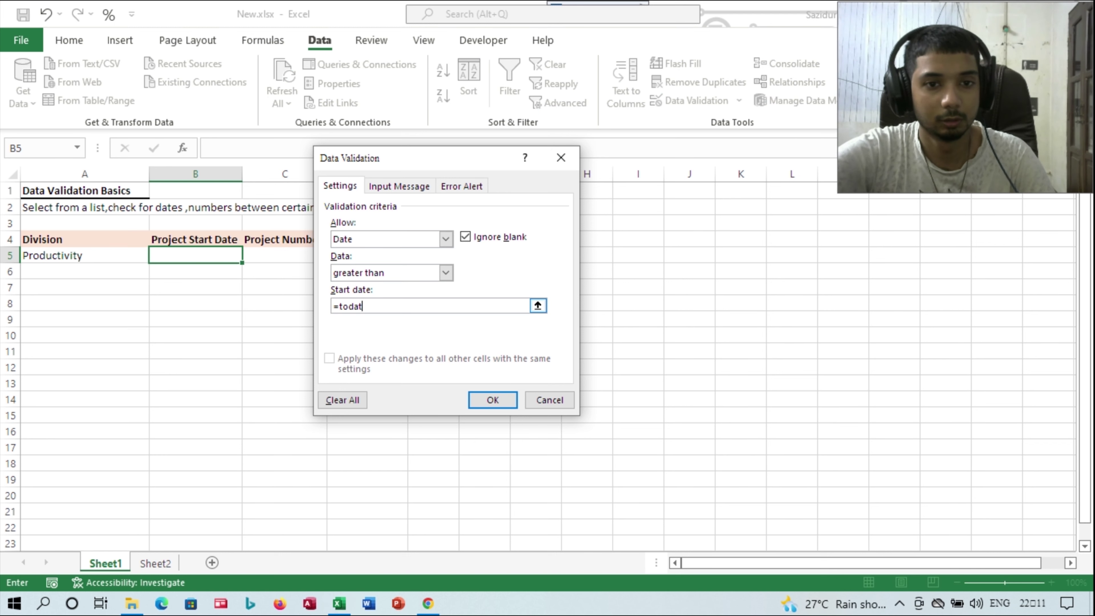
key("BackSpace")
type("y")
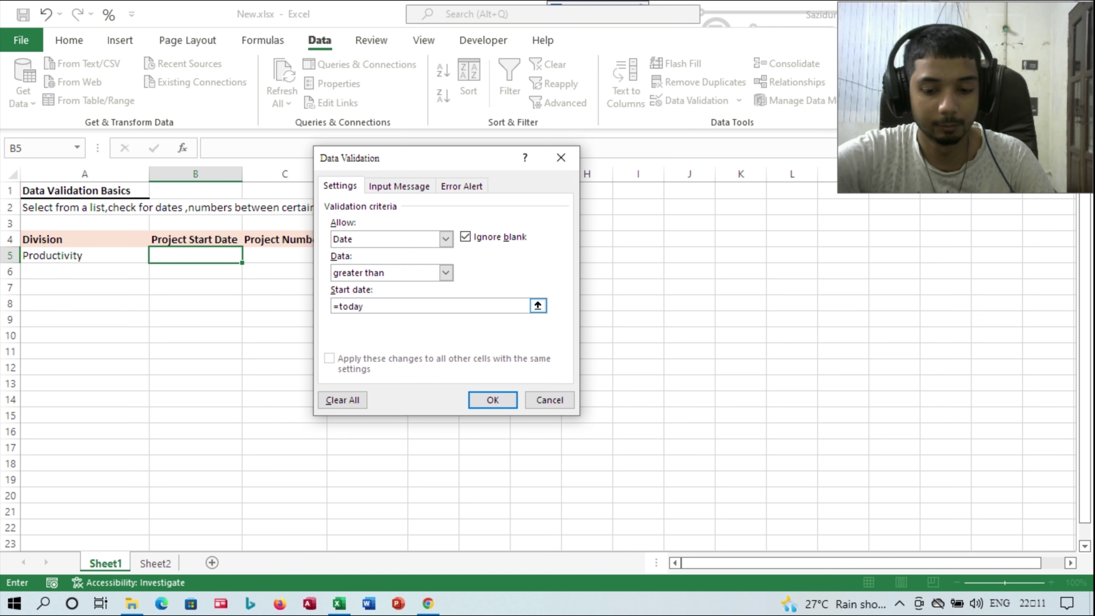
type("()")
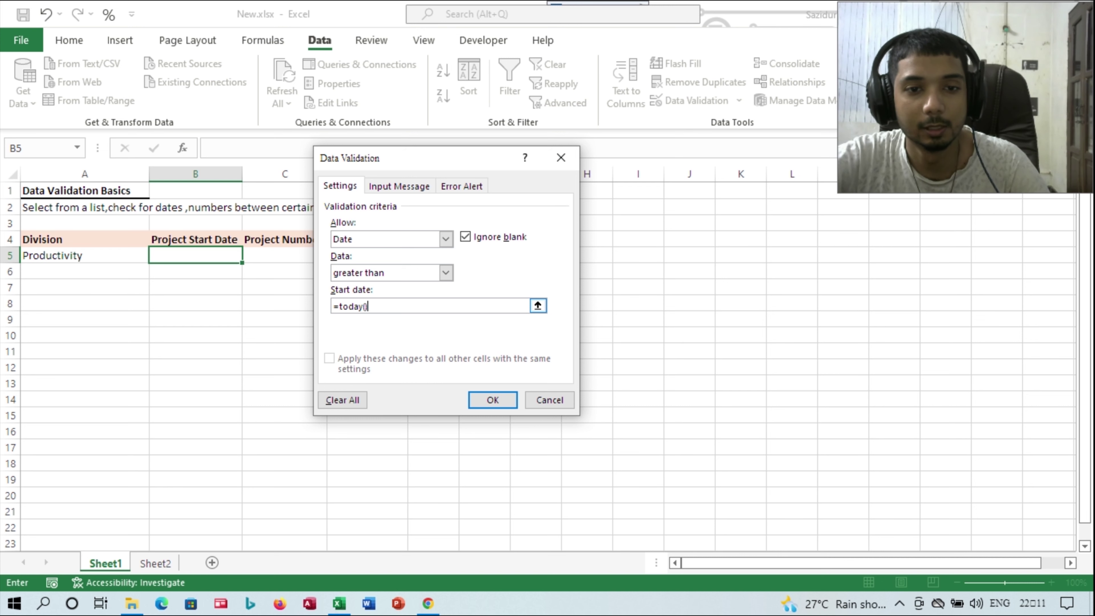
- Give B5 the input message 'Please Select the Project Date' with no title
key("ctrl+Tab")
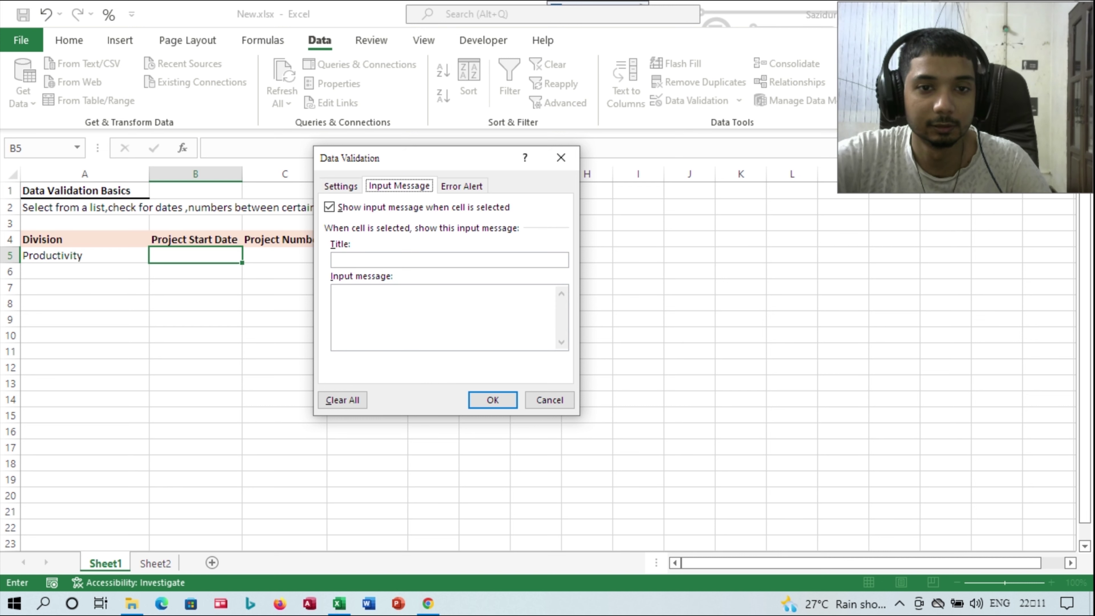
left_click(335, 292)
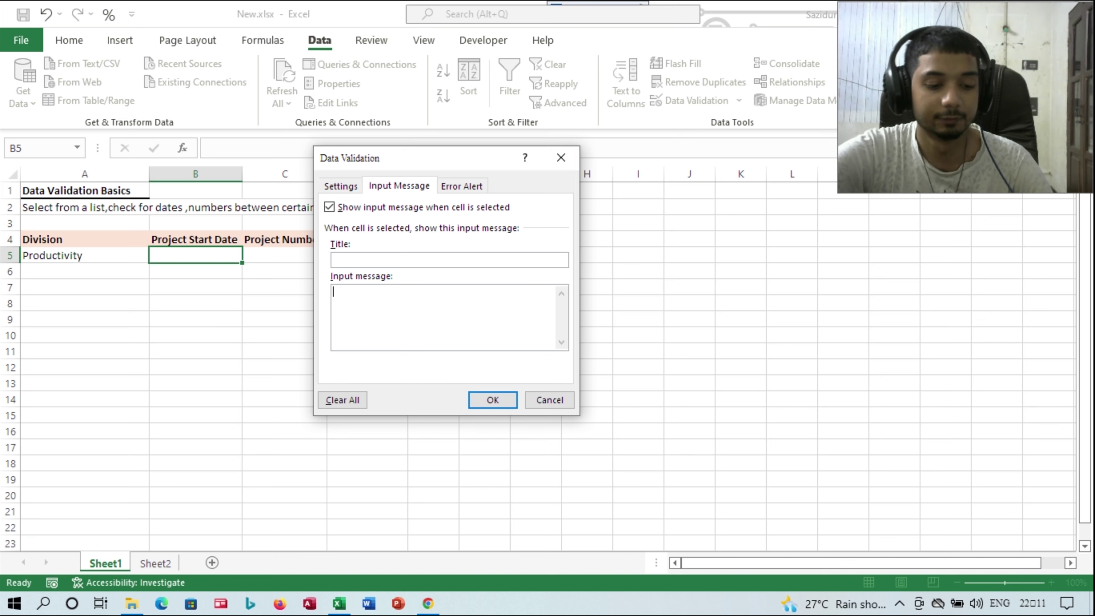
type("Ple")
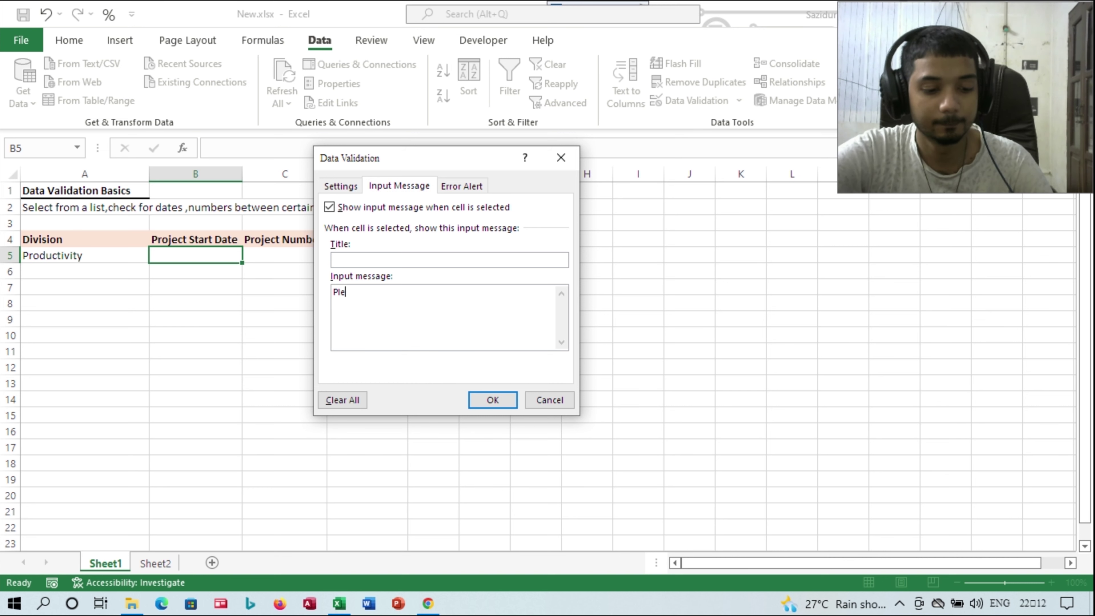
type("ase Se")
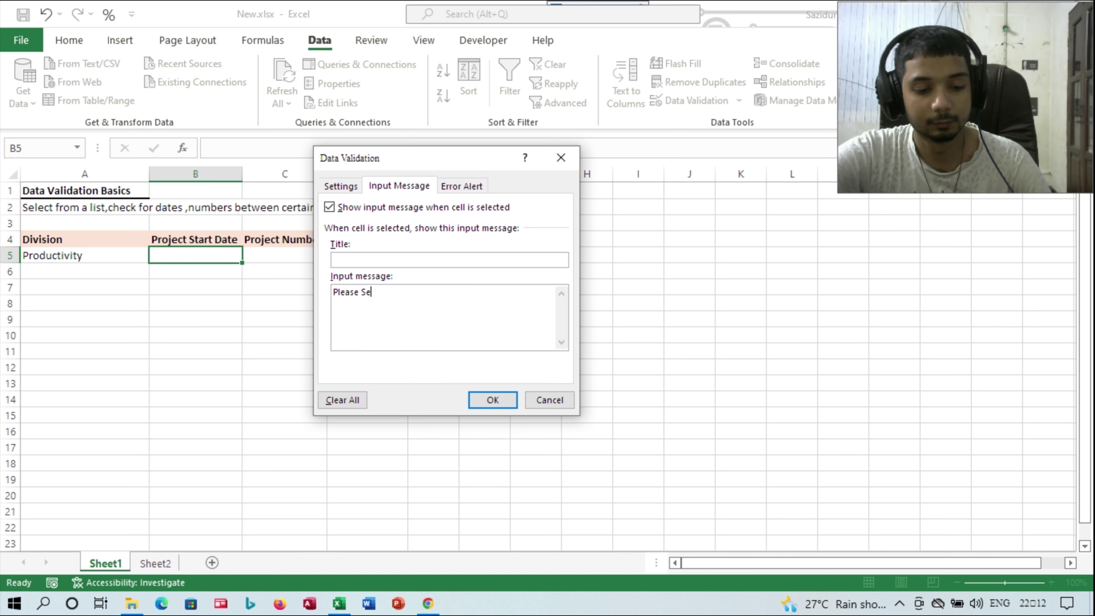
type("lev")
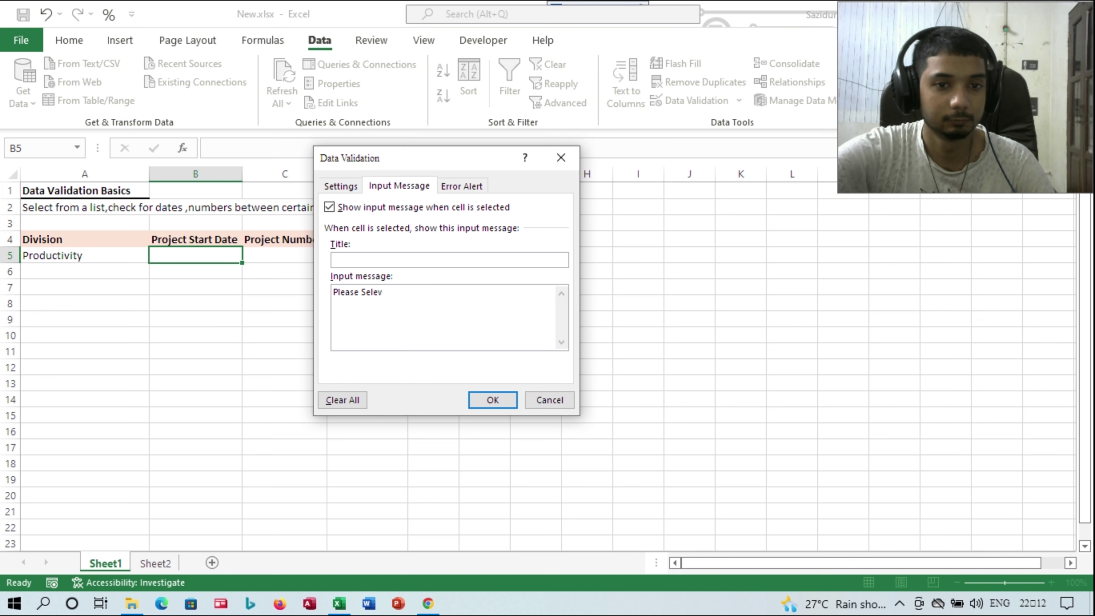
key("BackSpace")
type("ct the ")
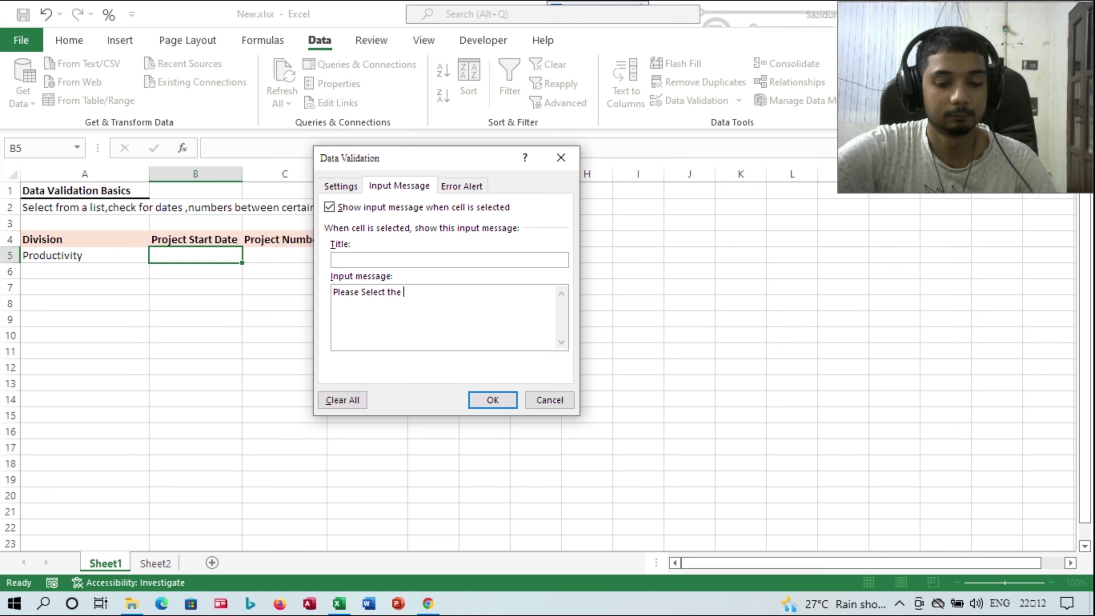
type("Project ")
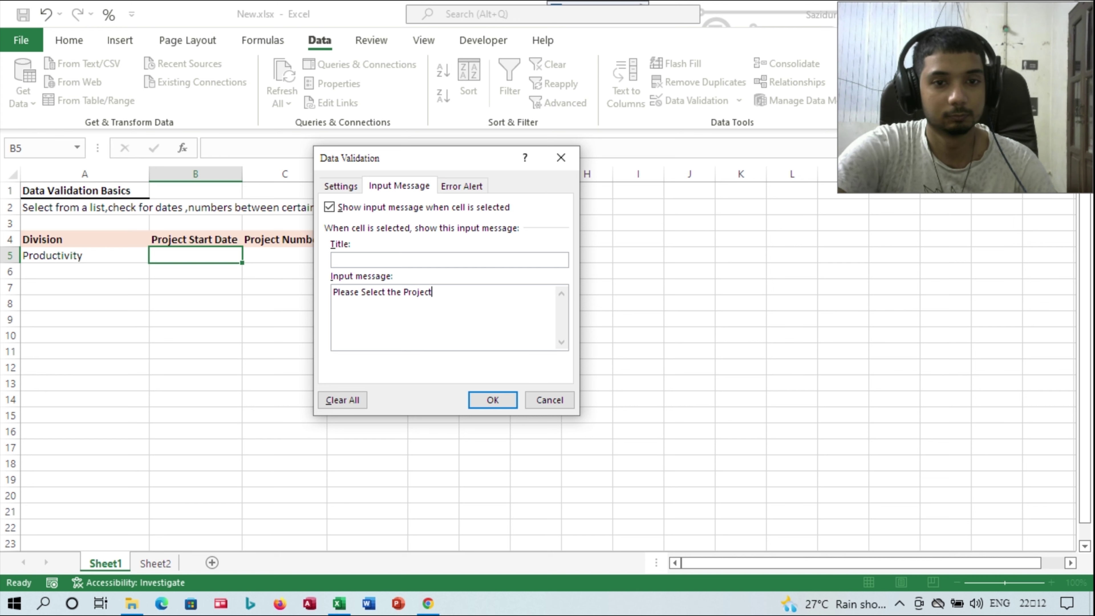
type("Date")
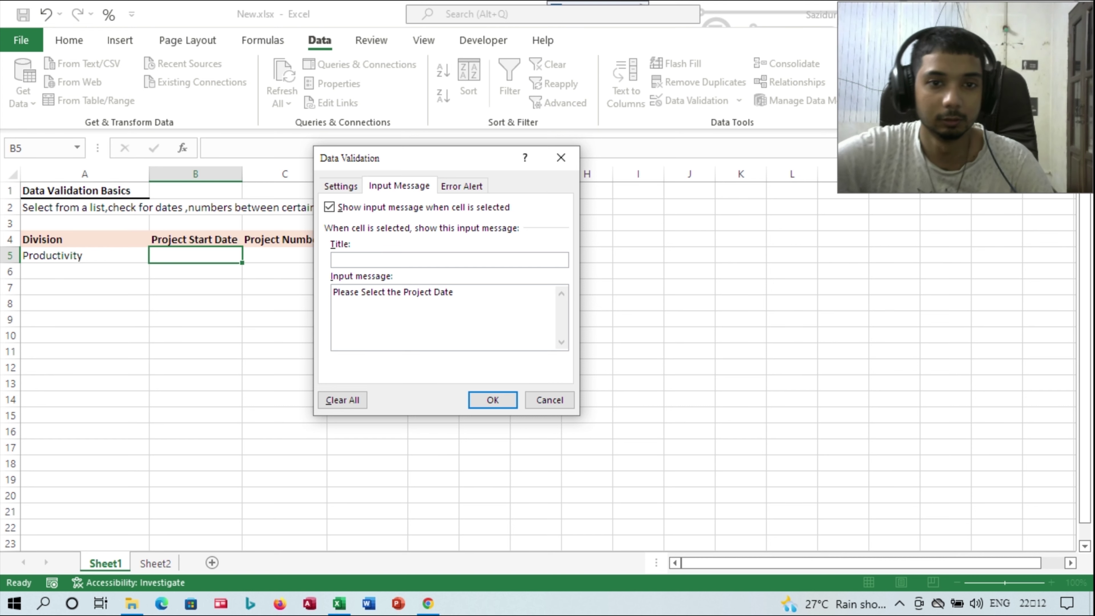
key("ctrl+Tab")
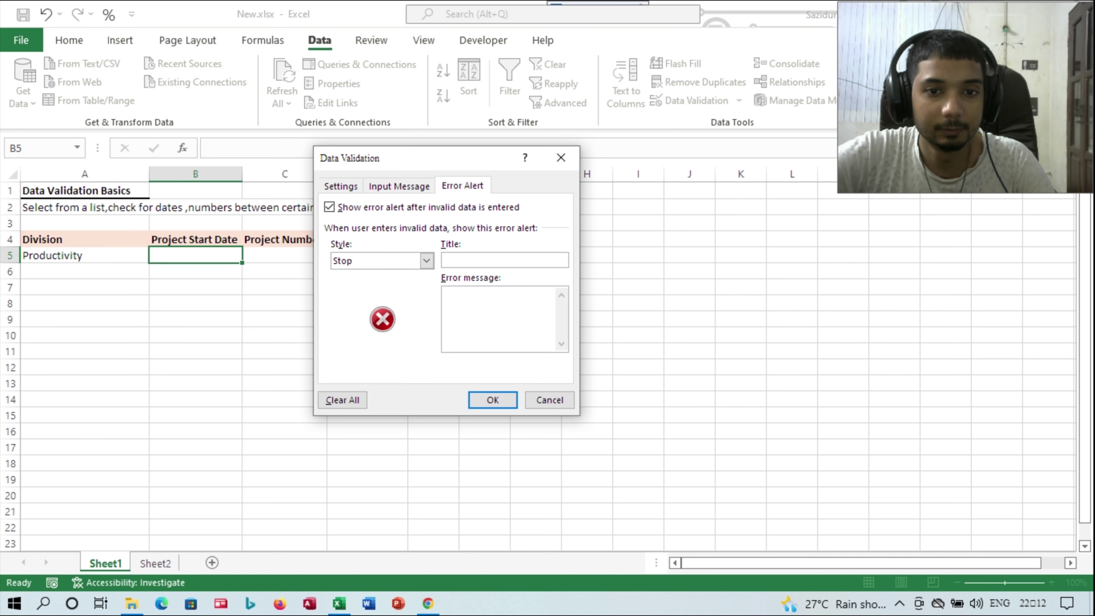
- Set B5's Stop error message to 'Please Select the Future Date' and confirm the validation
type("Ple")
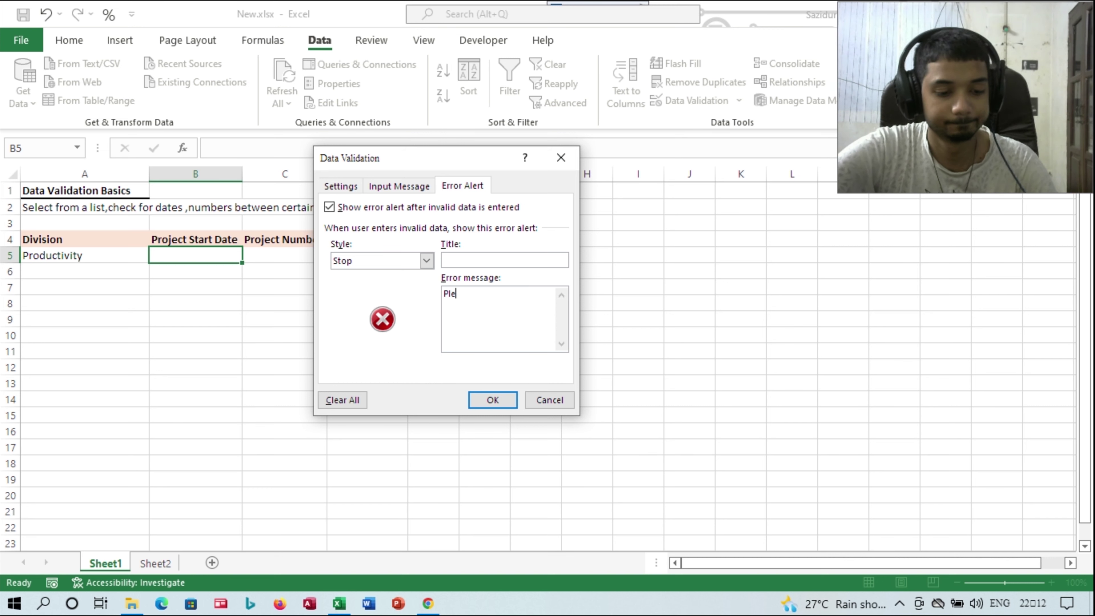
type("ase Sele")
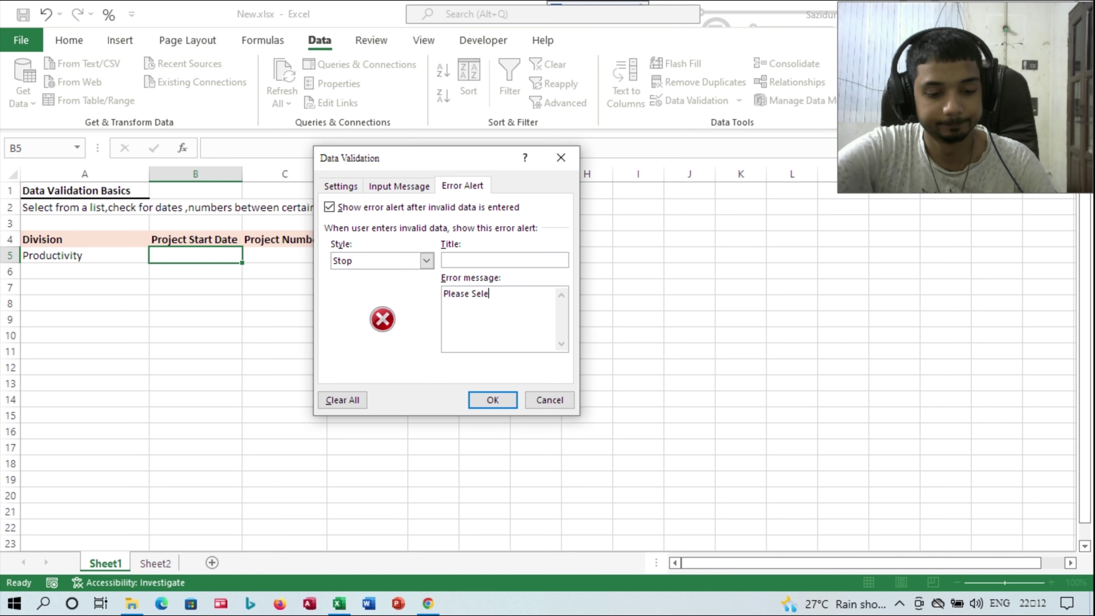
type("ct the")
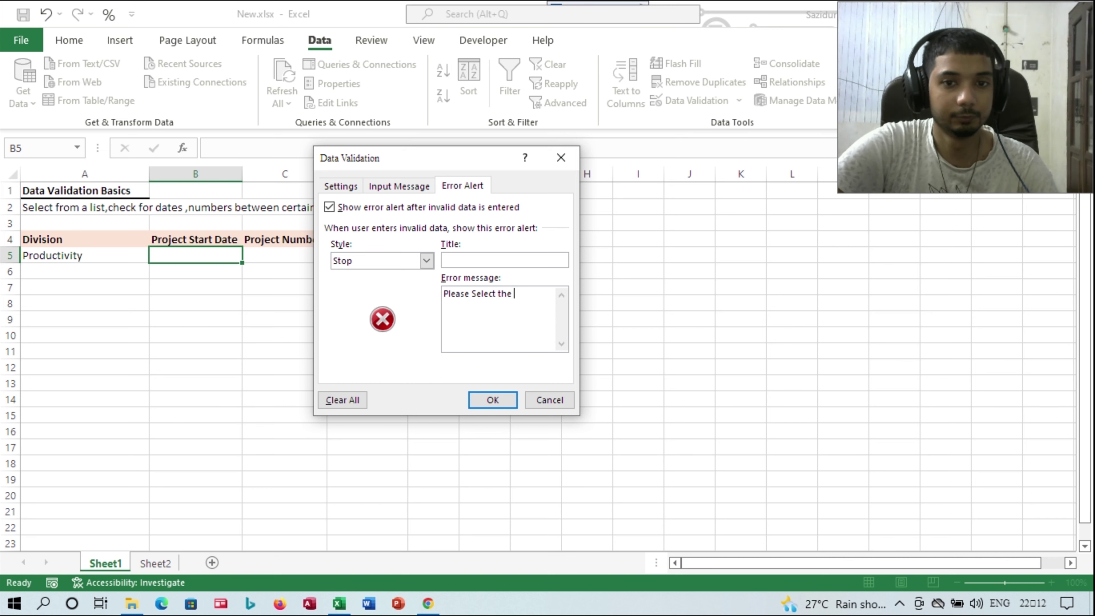
type(" Futu")
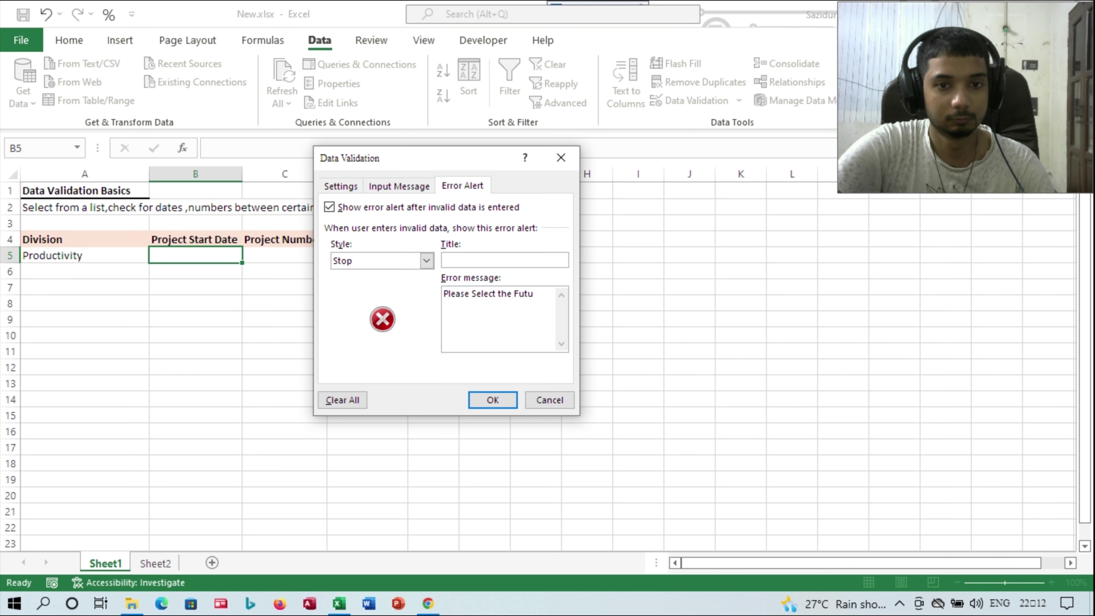
type("re Date")
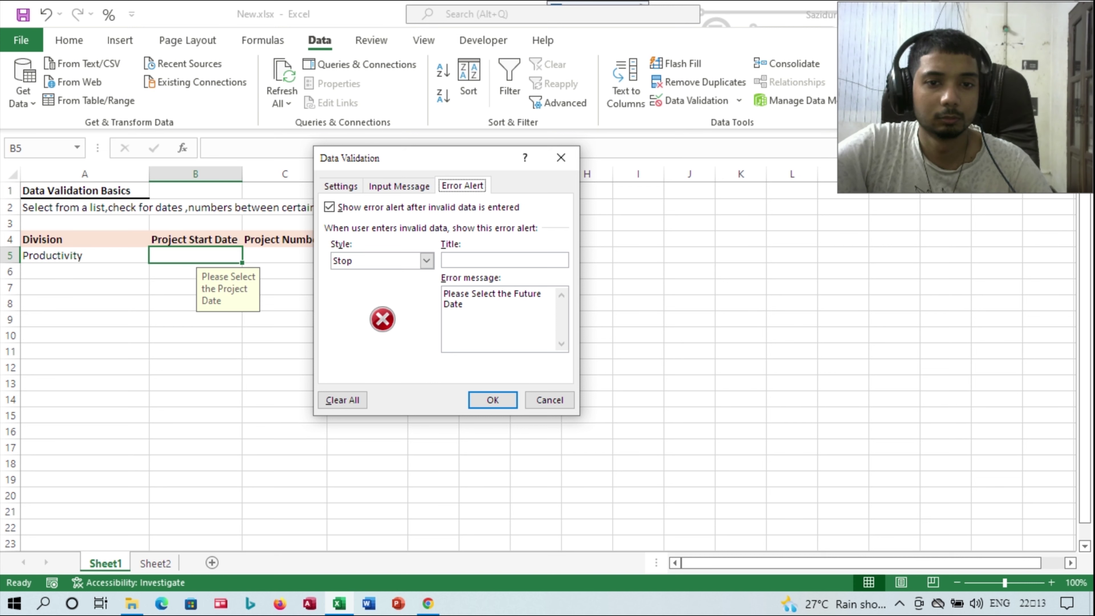
left_click(463, 304)
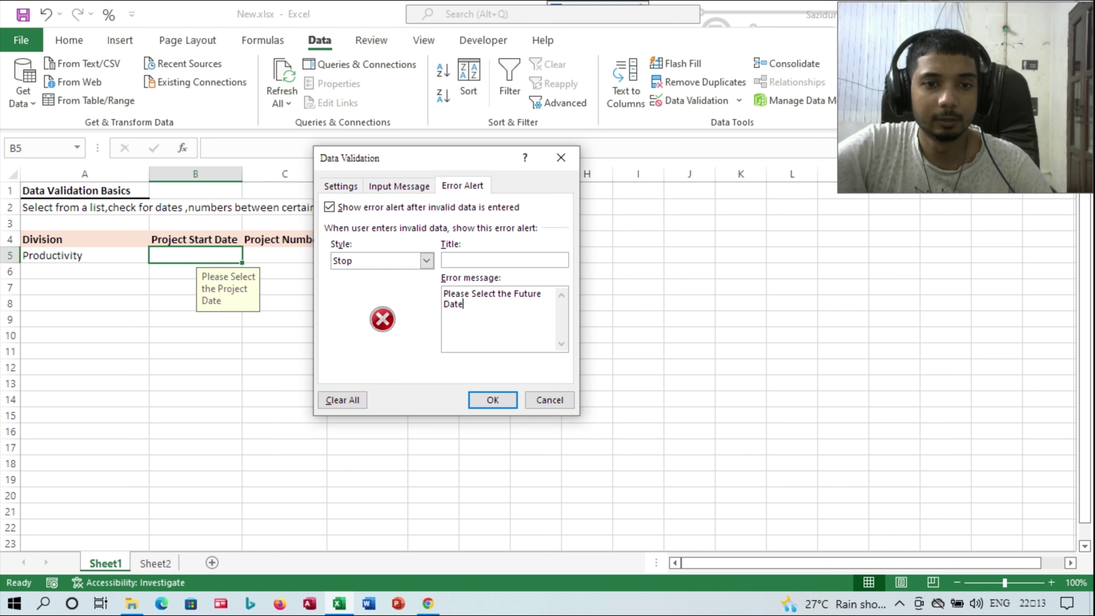
key("Return")
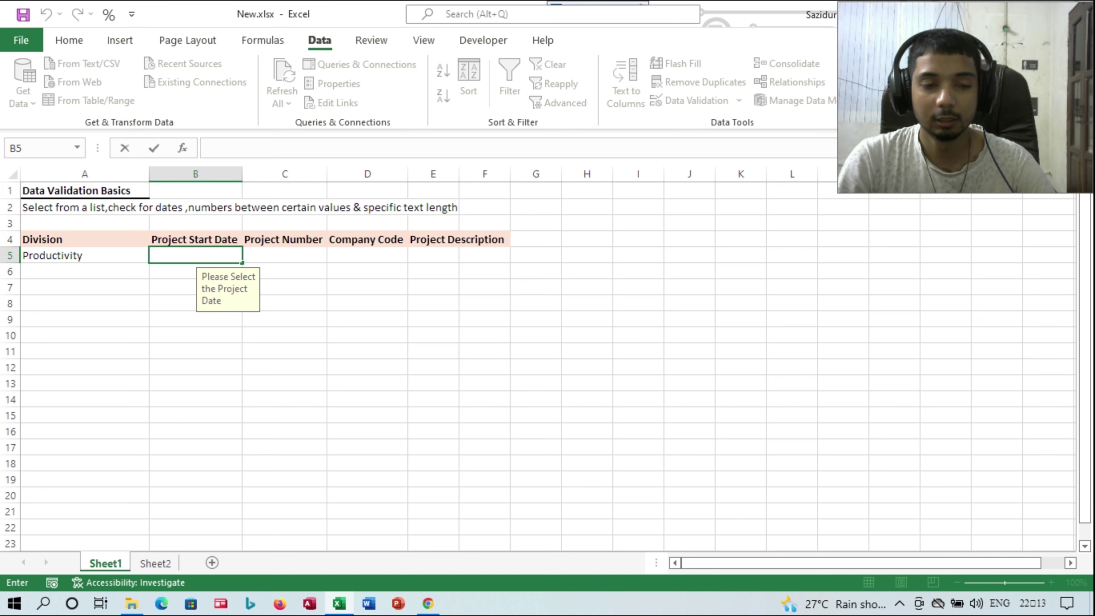
- Test B5 with the past date 31/03/2021 and cancel the rejected entry
type("31")
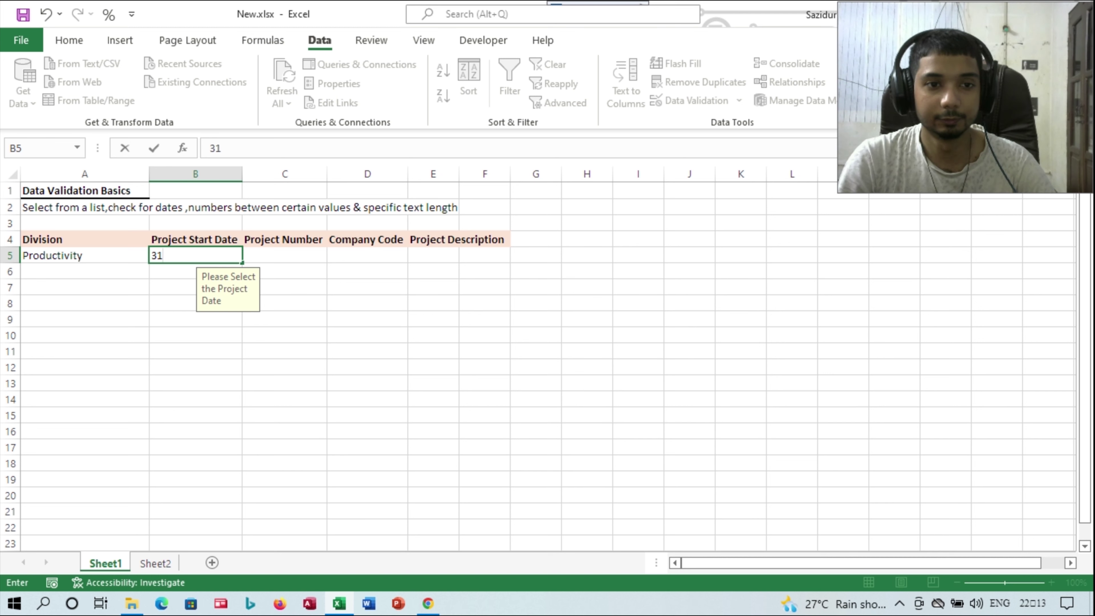
type("/")
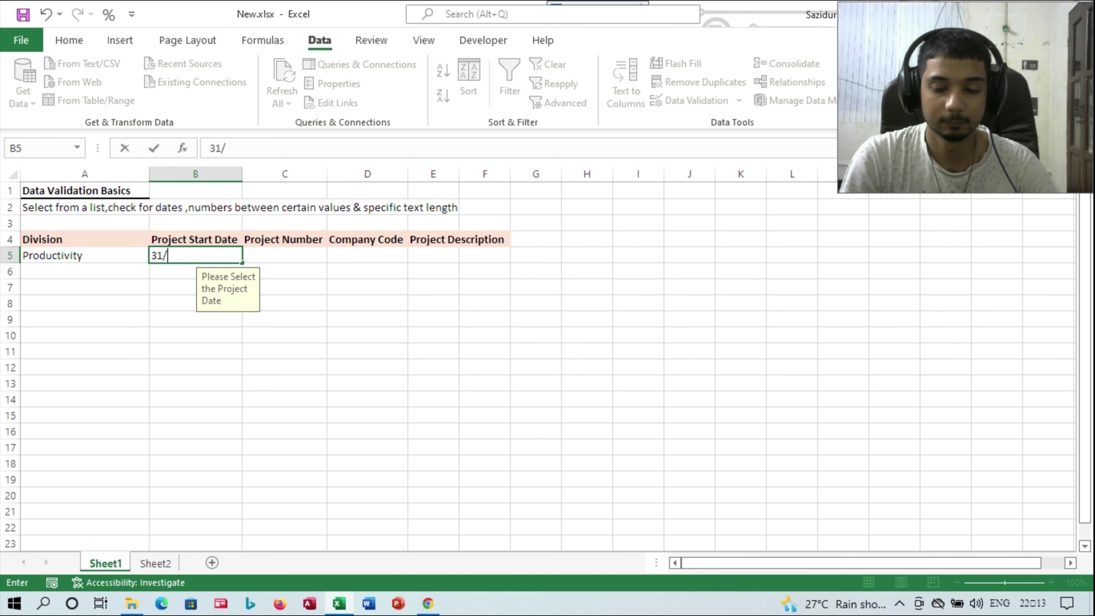
type("03/")
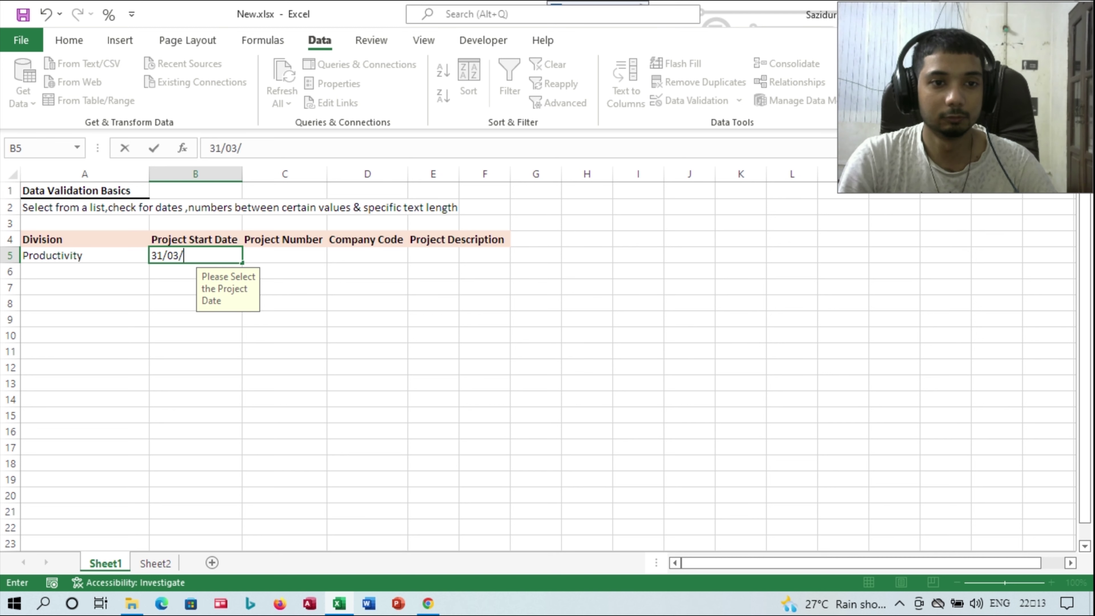
type("2021")
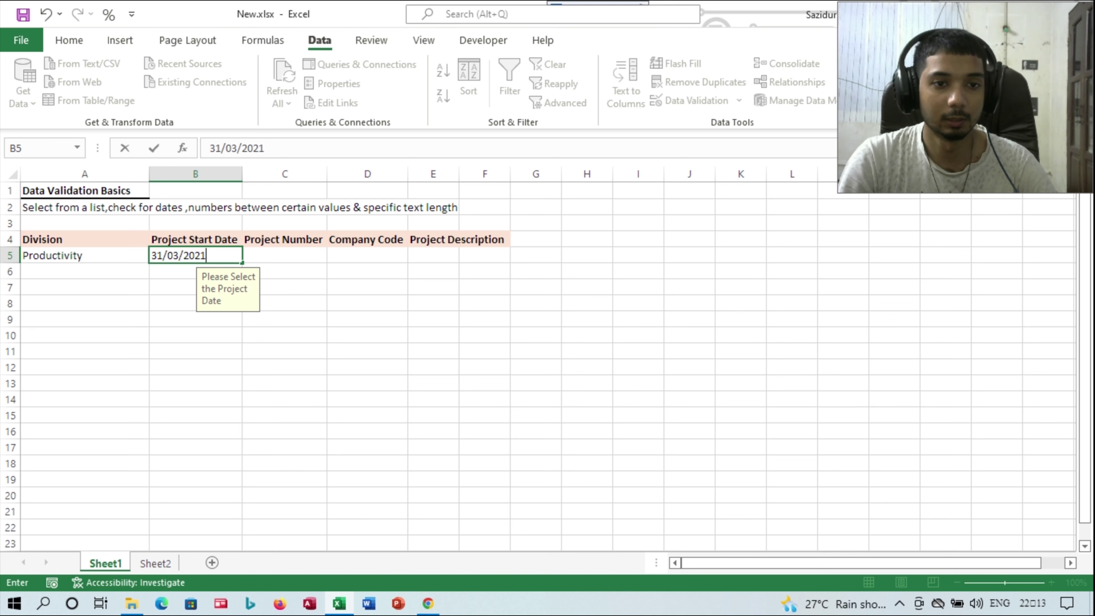
key("Return")
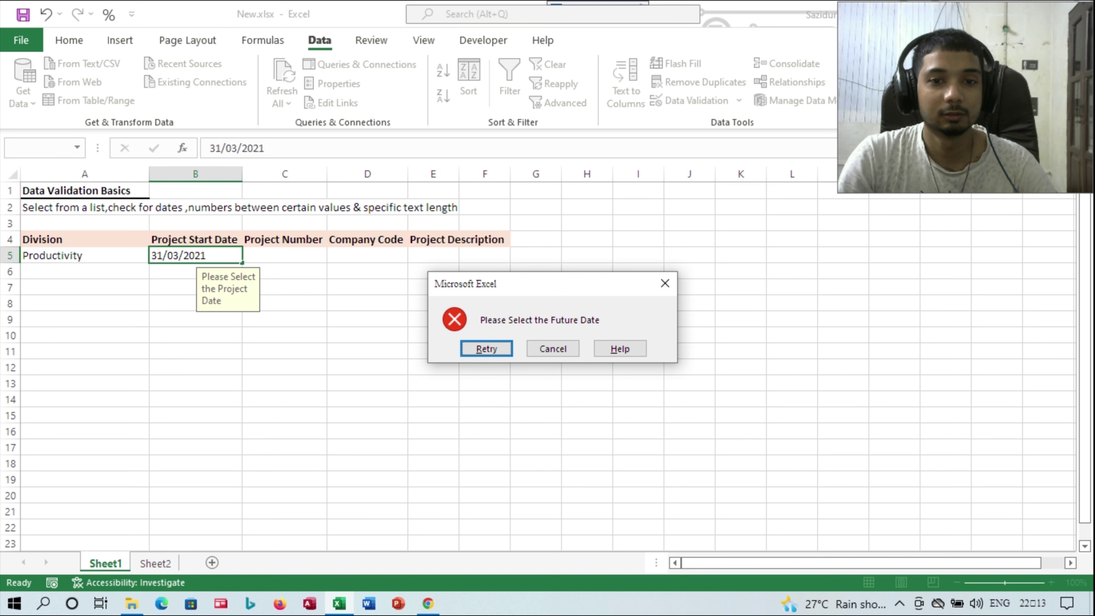
key("Tab")
key("Return")
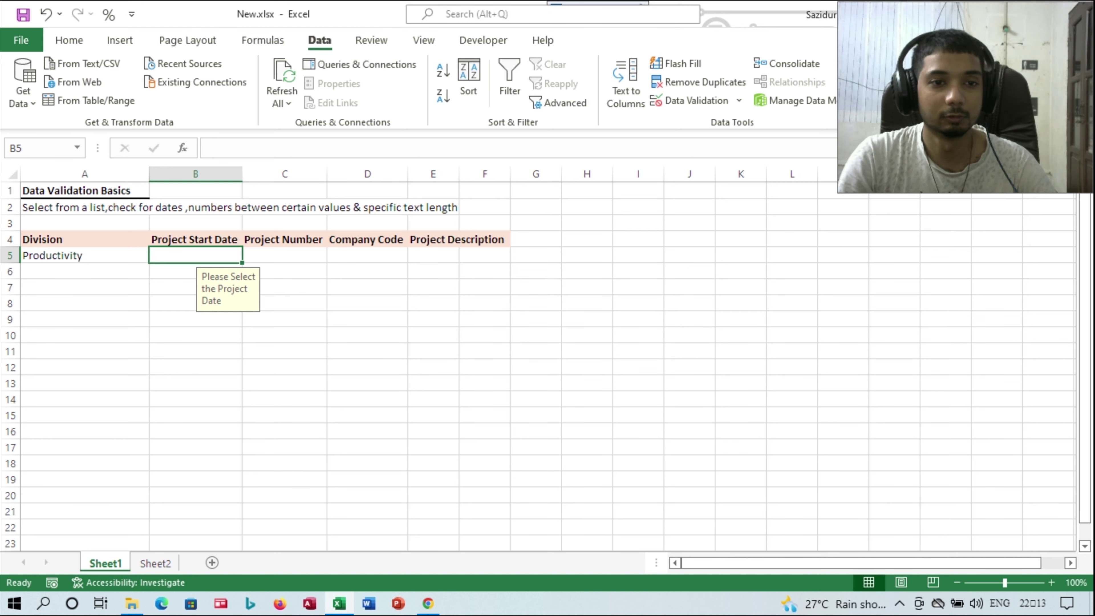
key("F2")
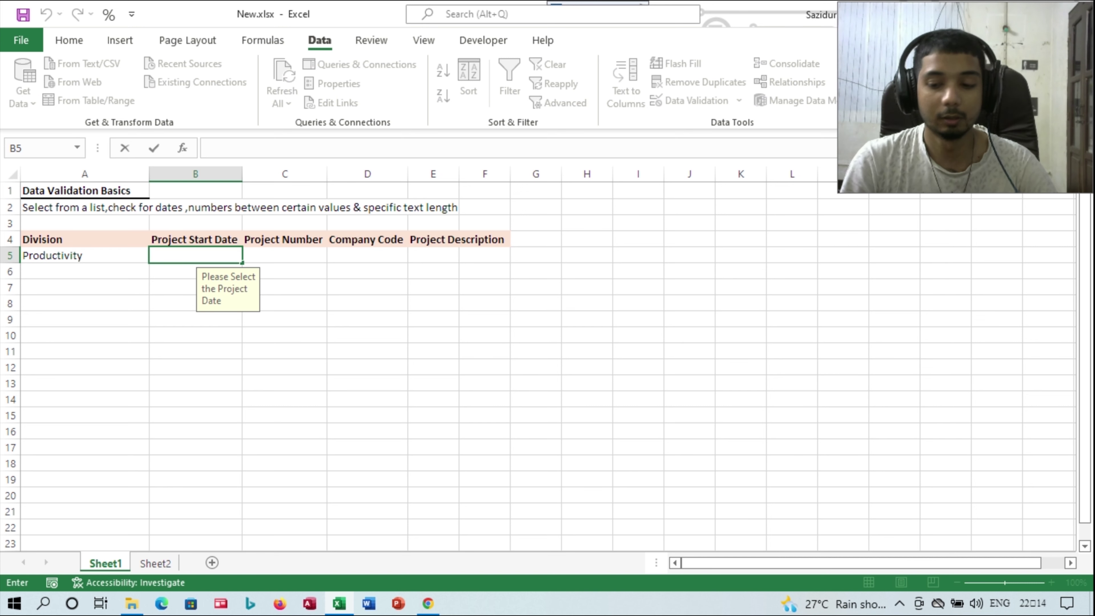
- Enter the future date 5-08-2022 in B5, then move to Project Number cell C5
type("5-")
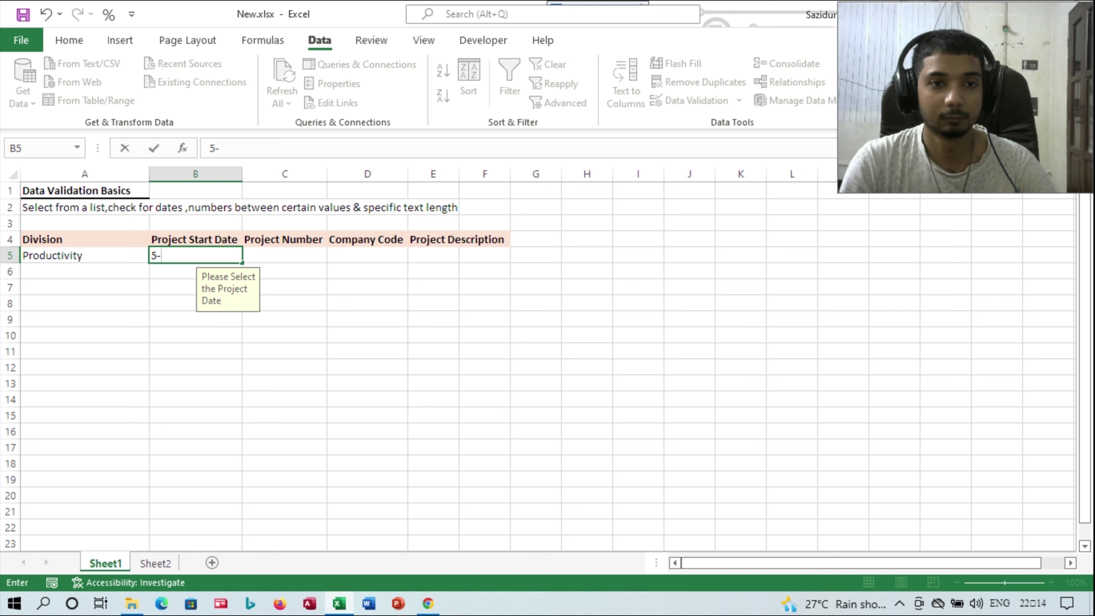
type("08-")
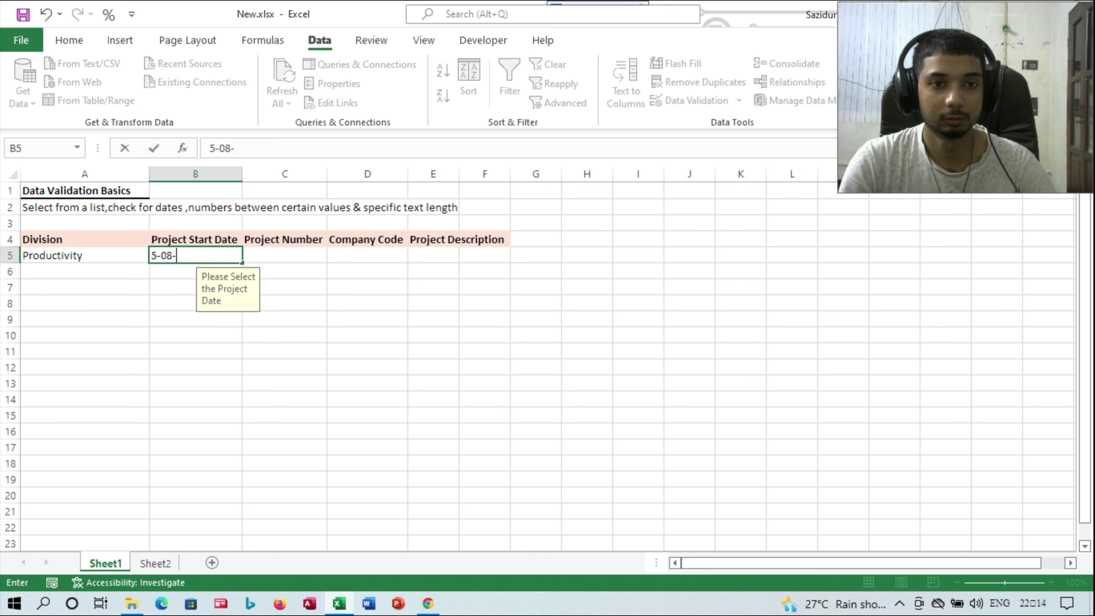
type("2022")
key("Return")
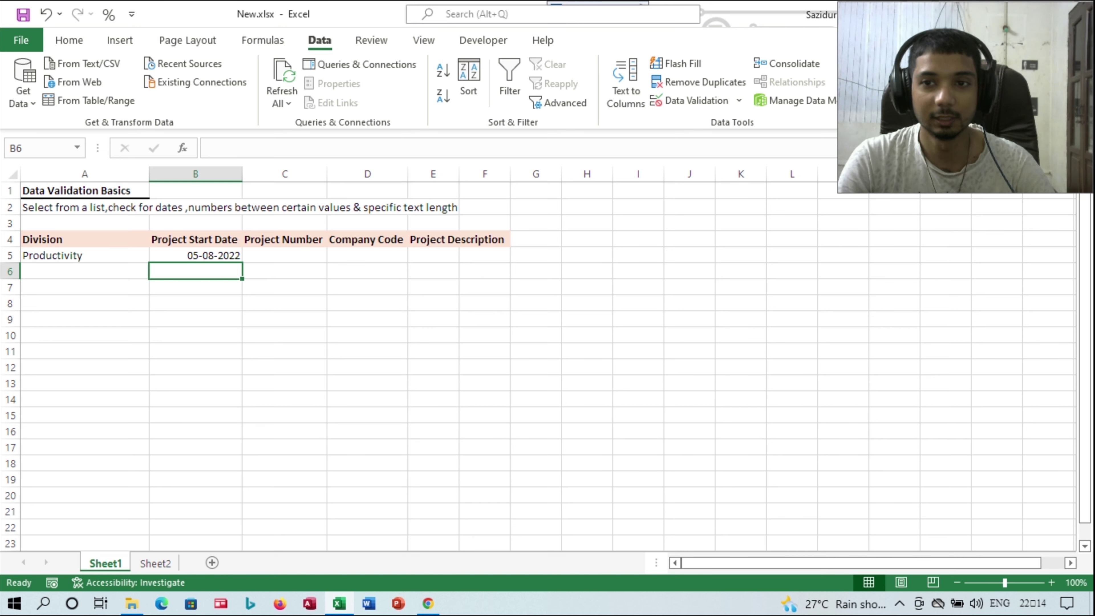
left_click(196, 255)
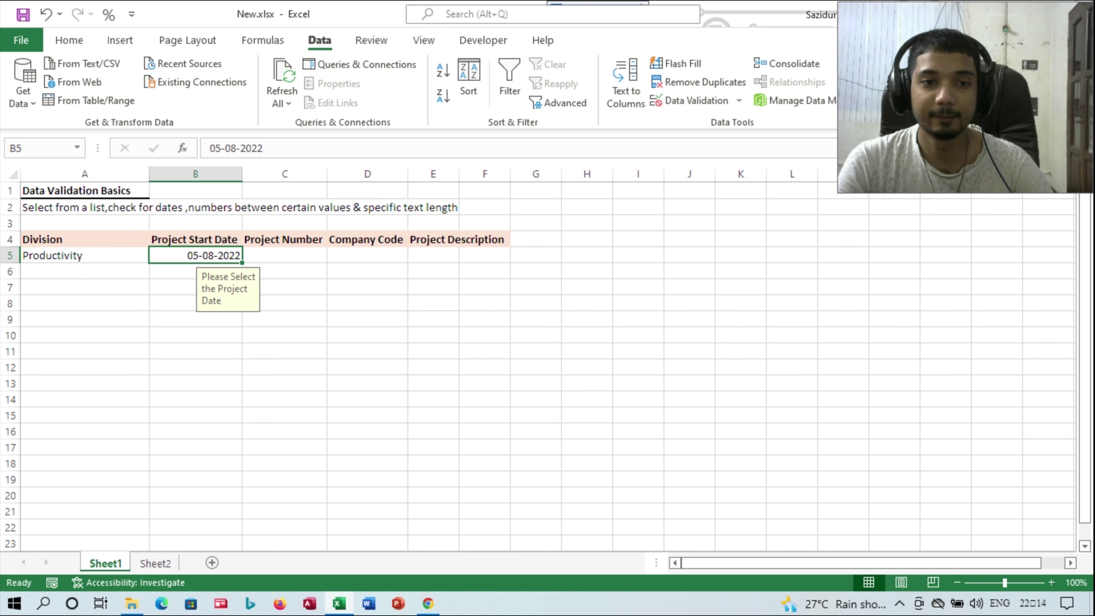
left_click(195, 271)
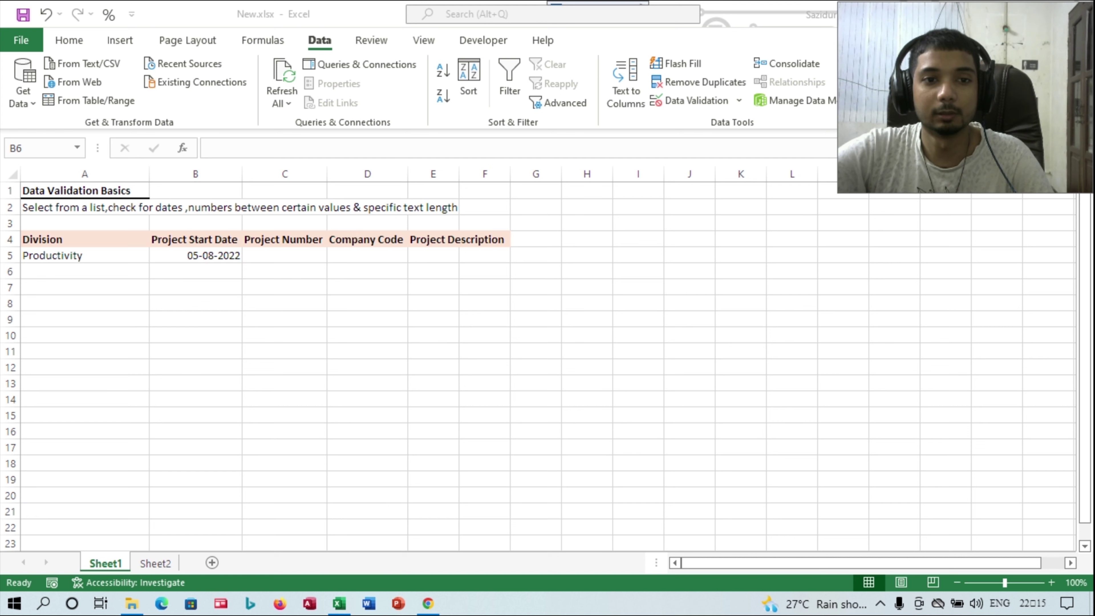
left_click(285, 255)
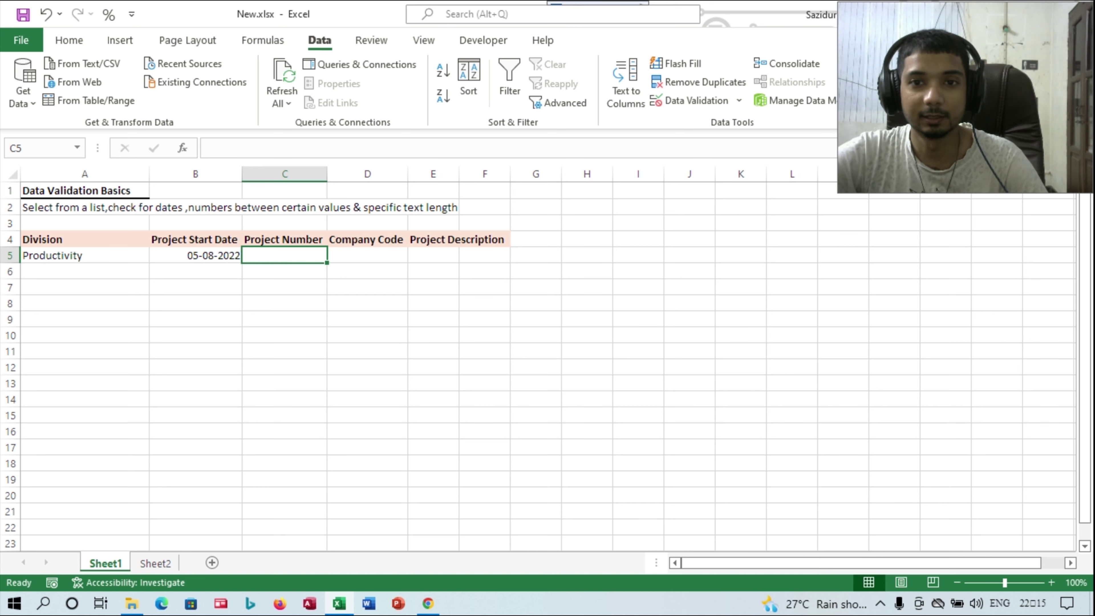
left_click(690, 100)
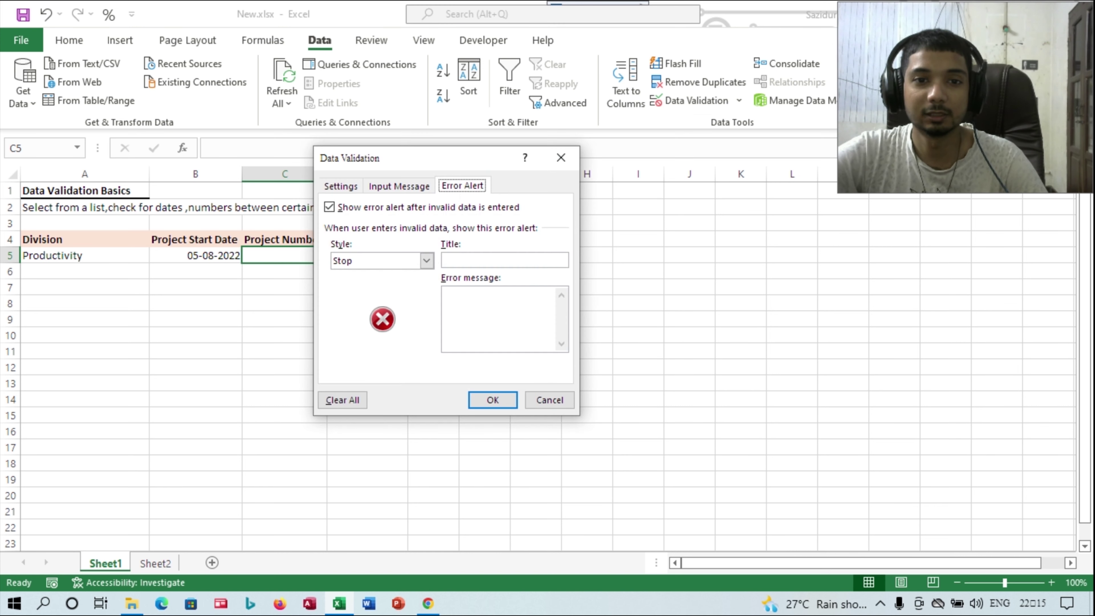
left_click(341, 186)
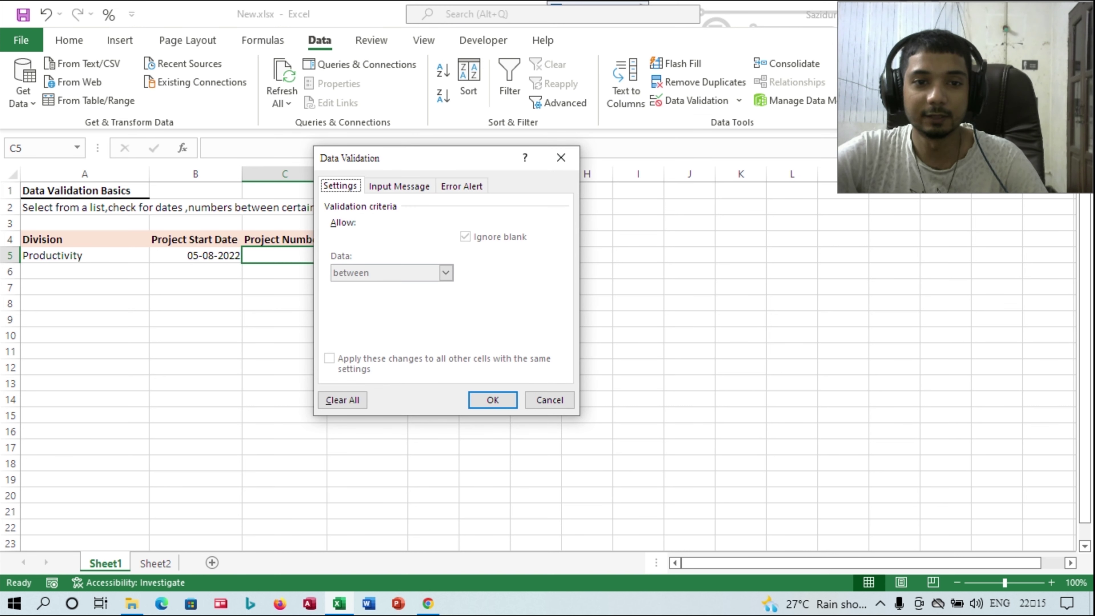
left_click(445, 239)
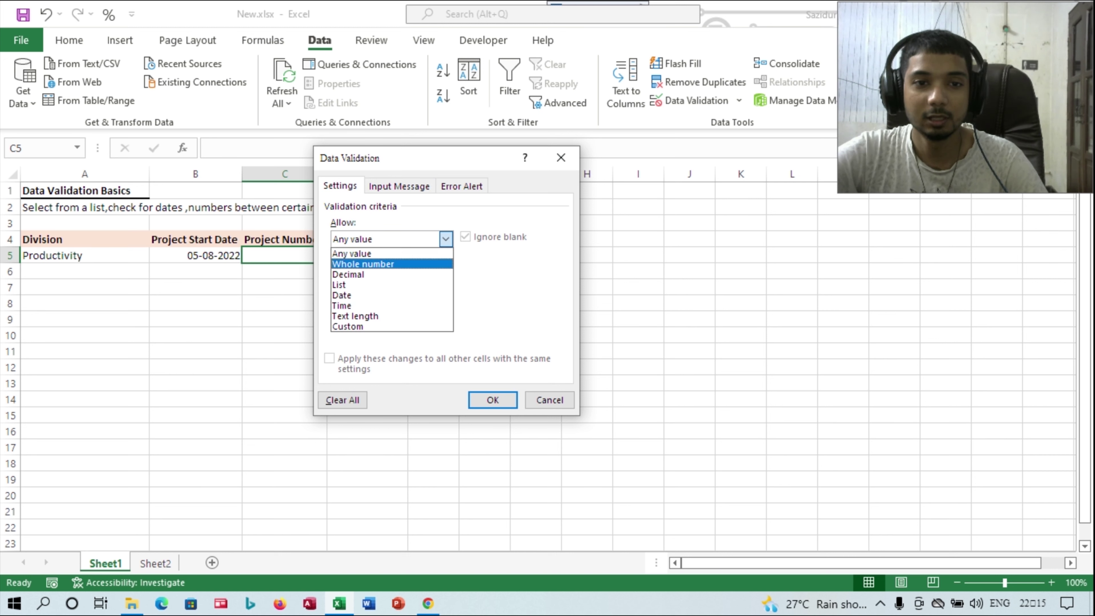
left_click(363, 264)
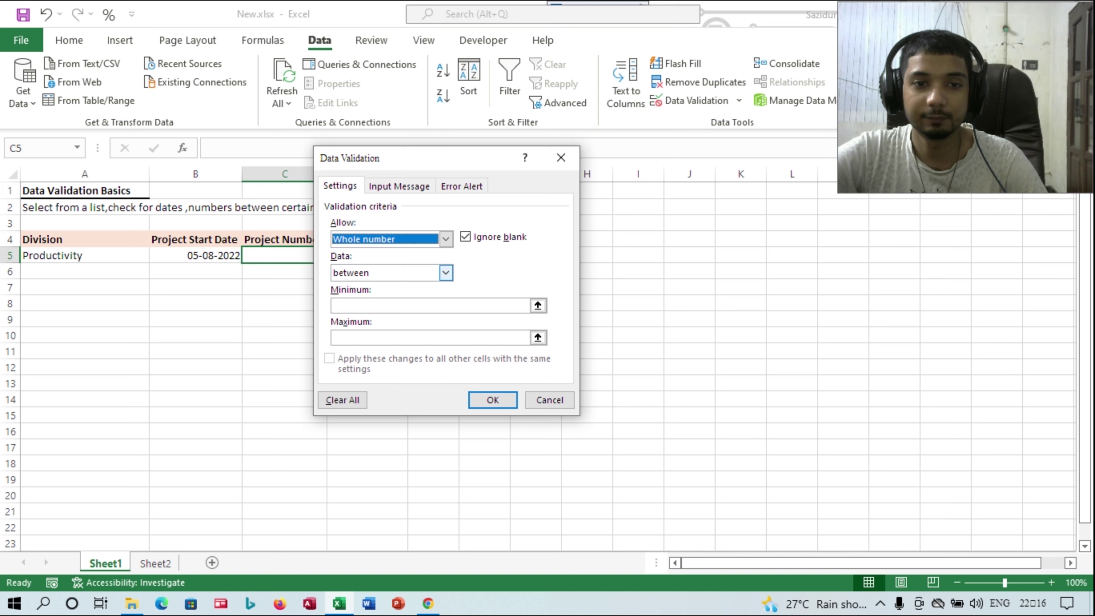
left_click(445, 273)
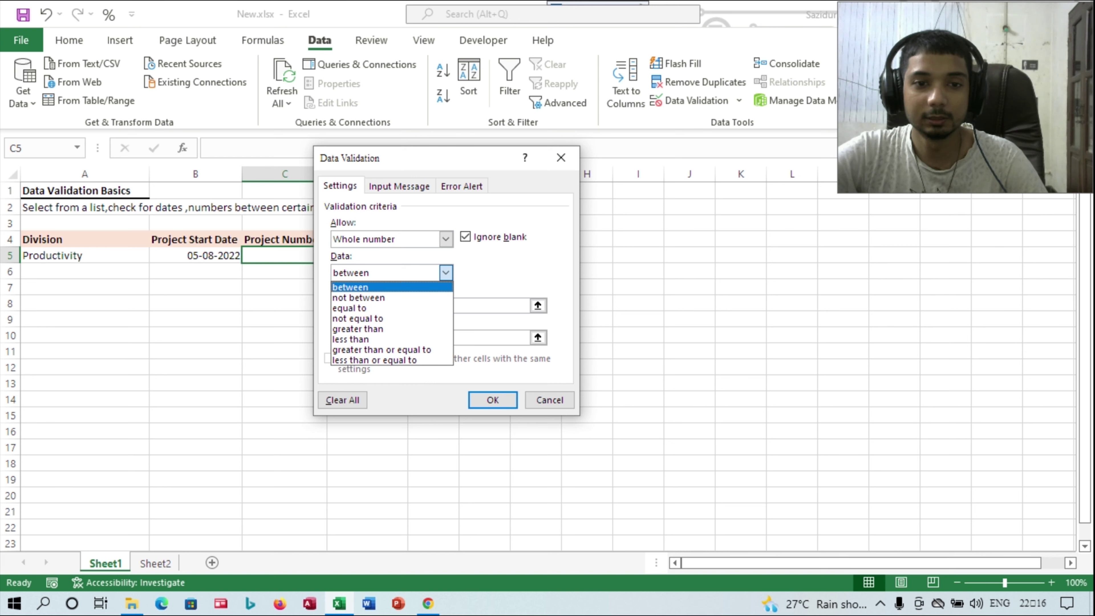
left_click(445, 273)
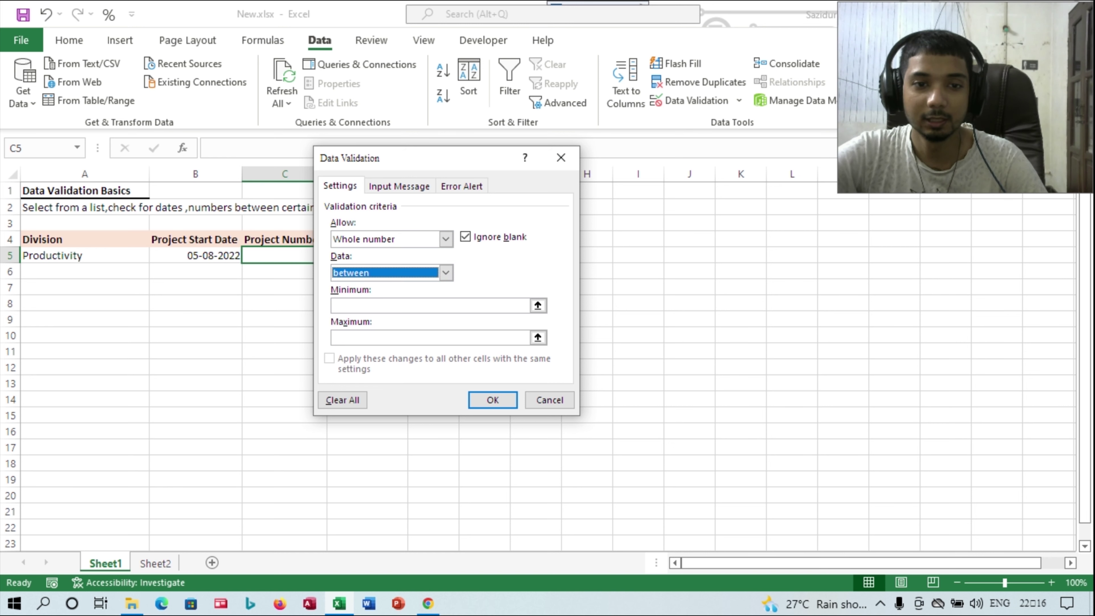
left_click(429, 305)
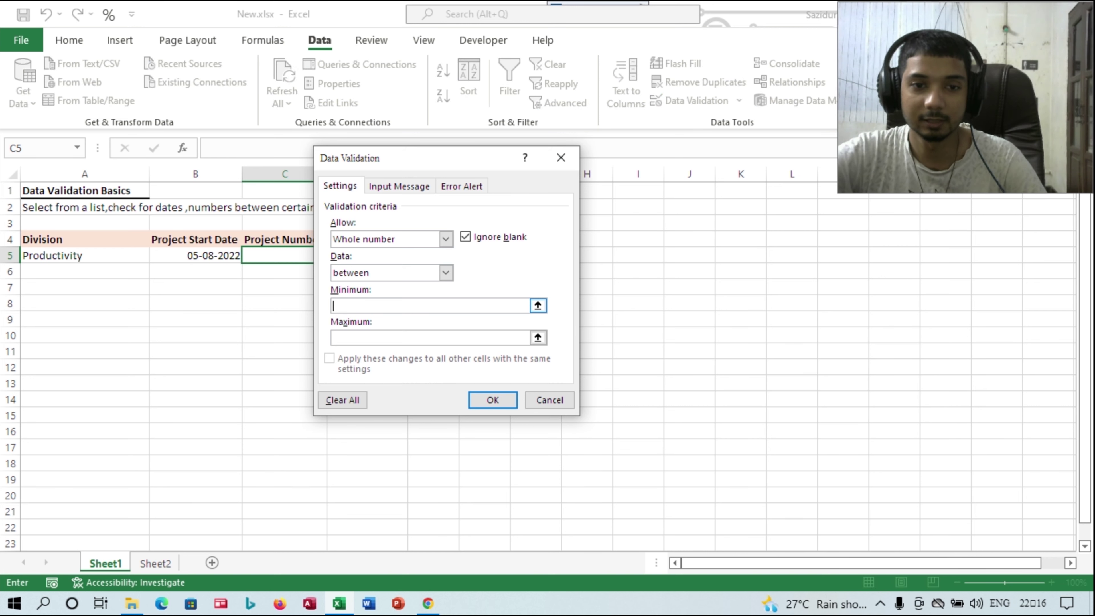
type("10000")
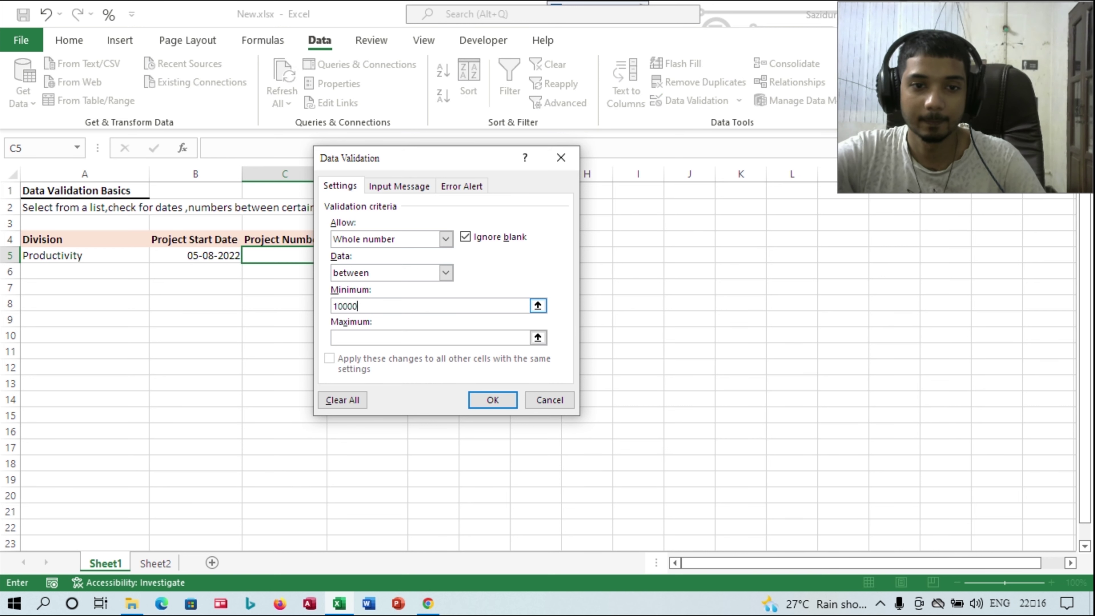
left_click(428, 338)
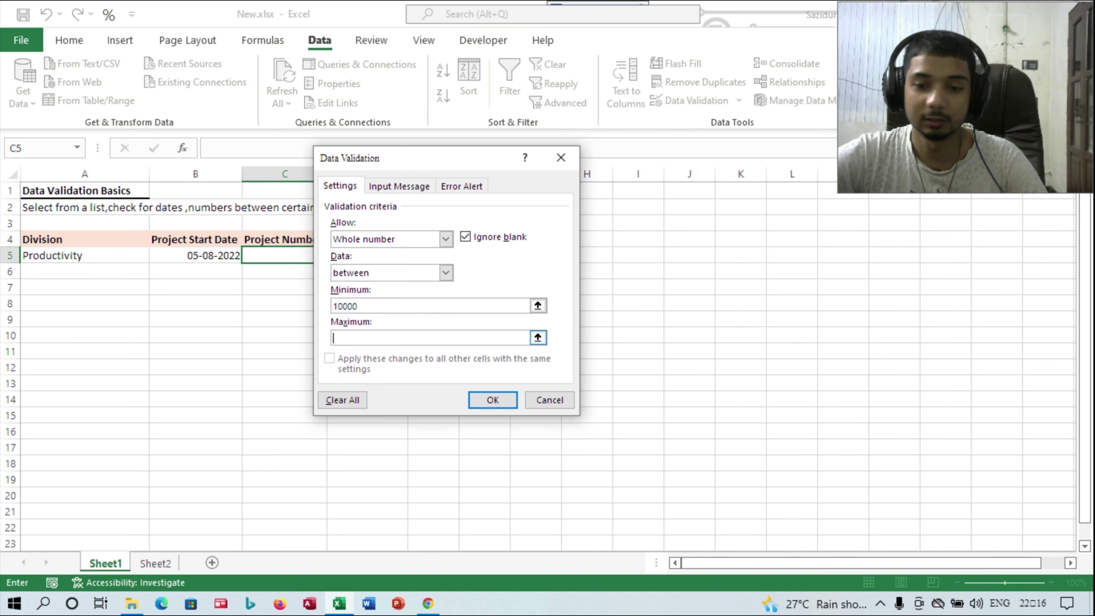
type("50000")
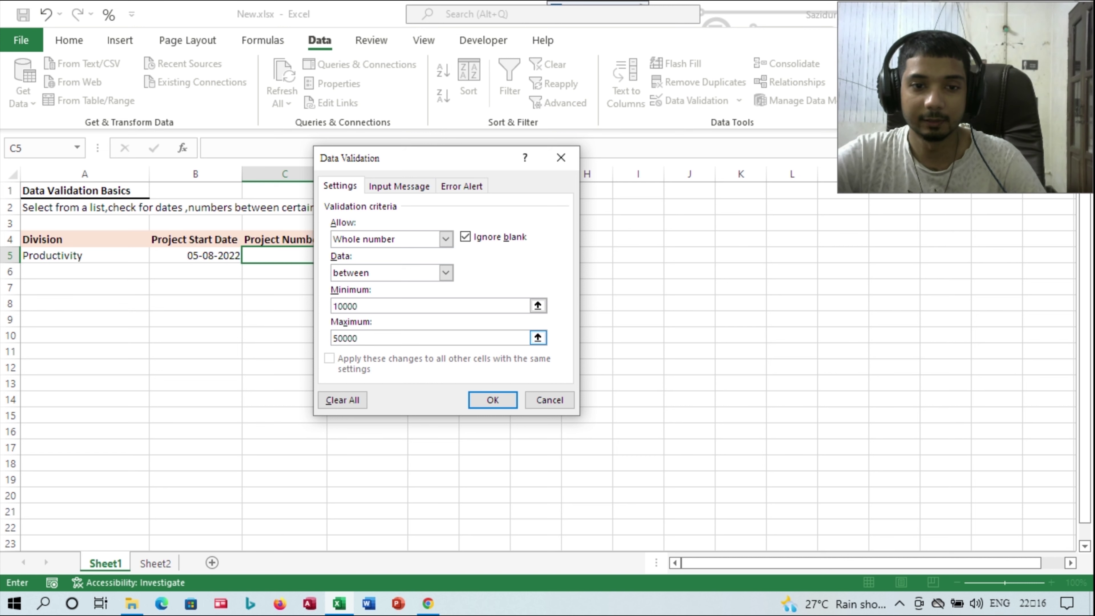
key("Return")
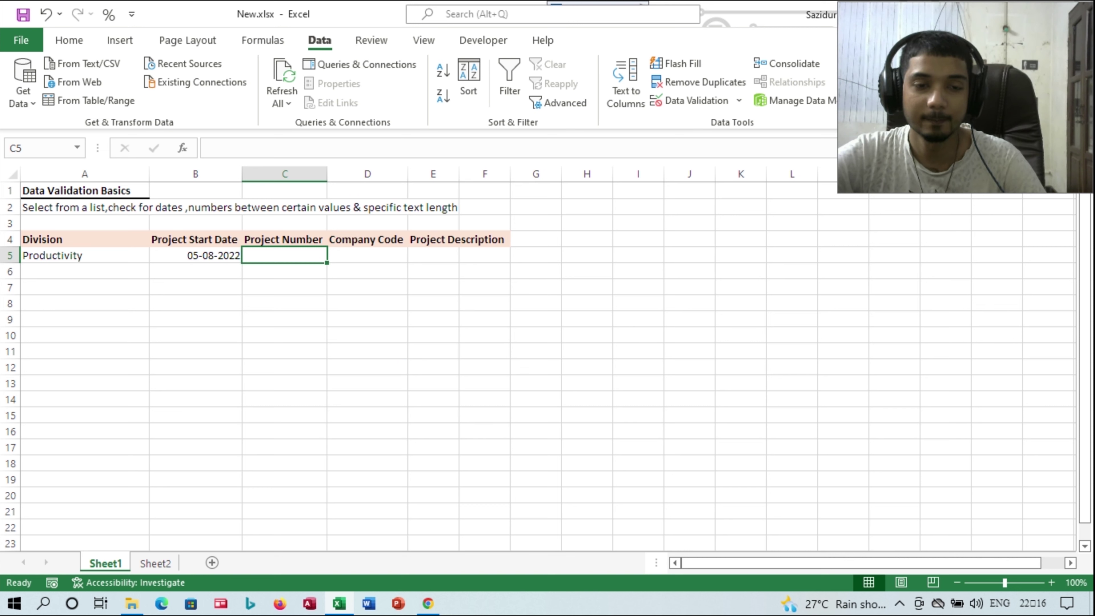
type("5")
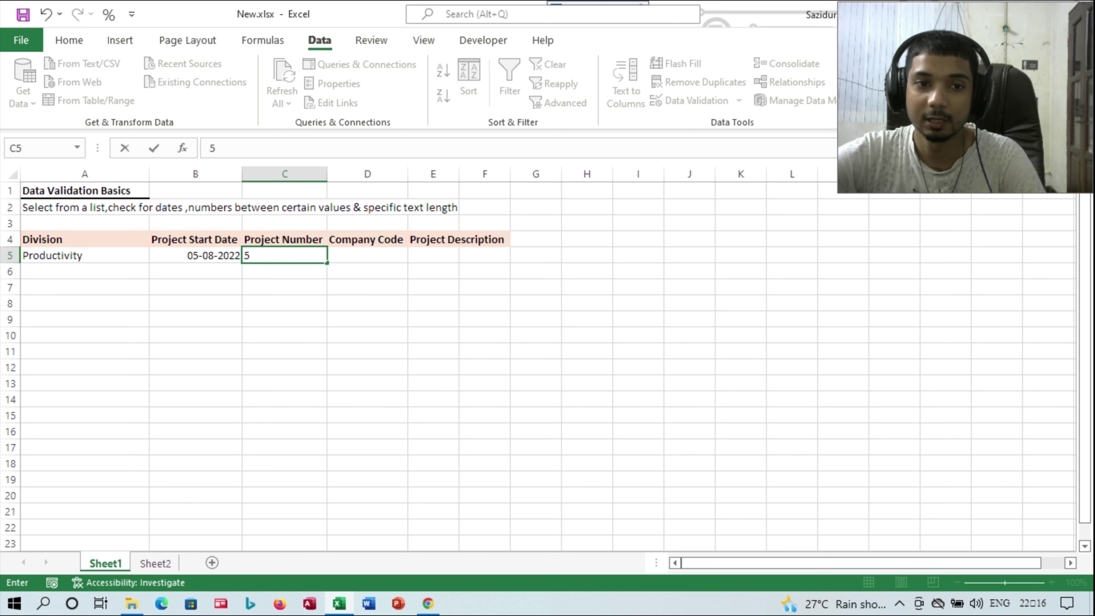
key("BackSpace")
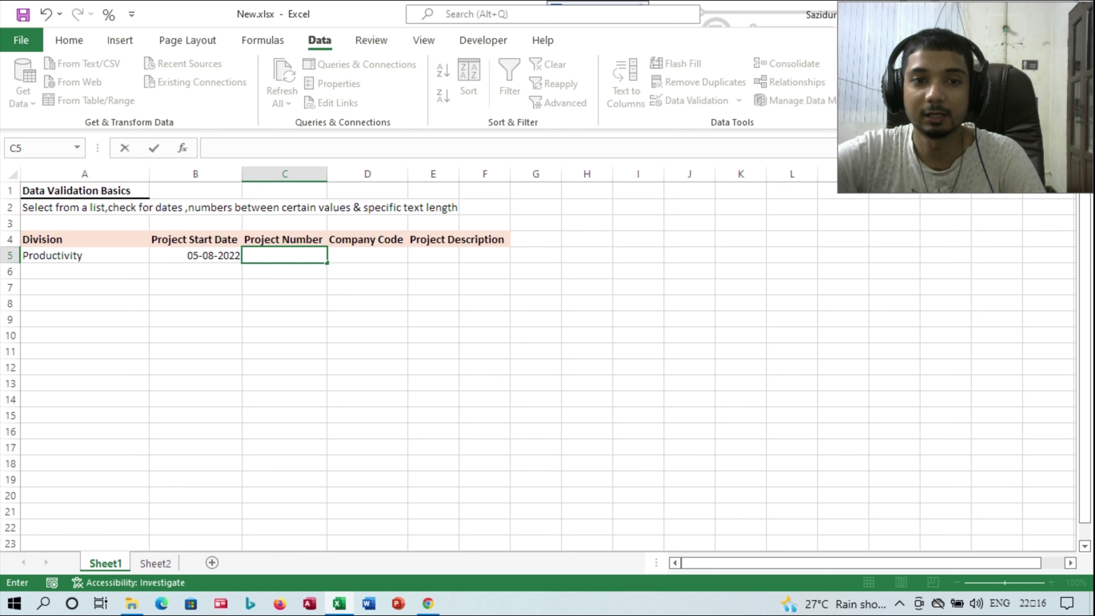
left_click(368, 255)
- Add the Stop error message 'Plaease Select Between 10000 to 50000' to C5's validation
left_click(284, 256)
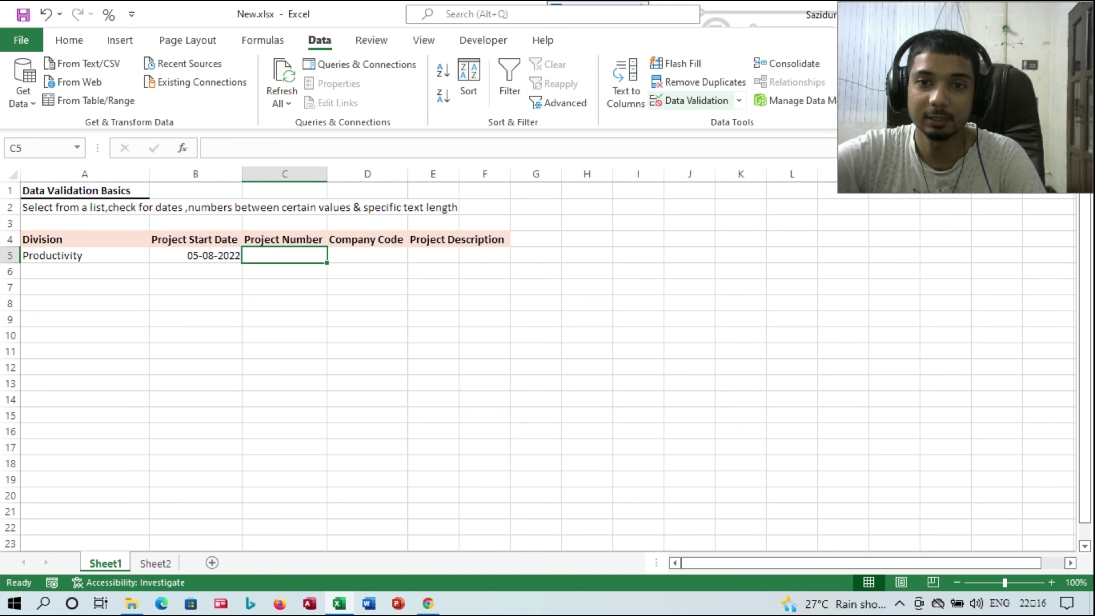
left_click(690, 100)
left_click(462, 185)
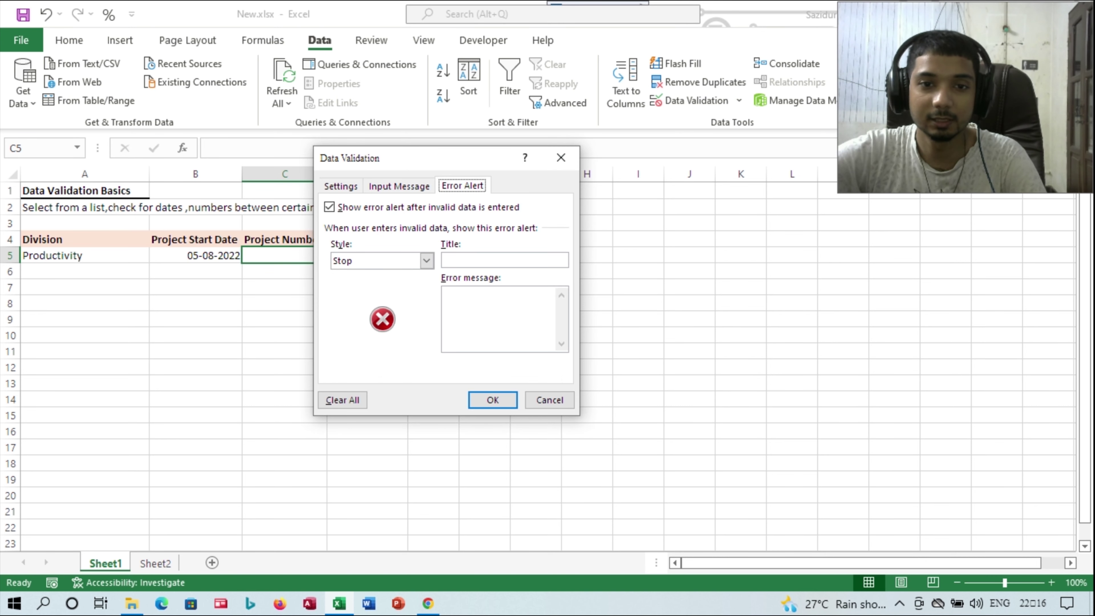
left_click(474, 302)
type("Pl")
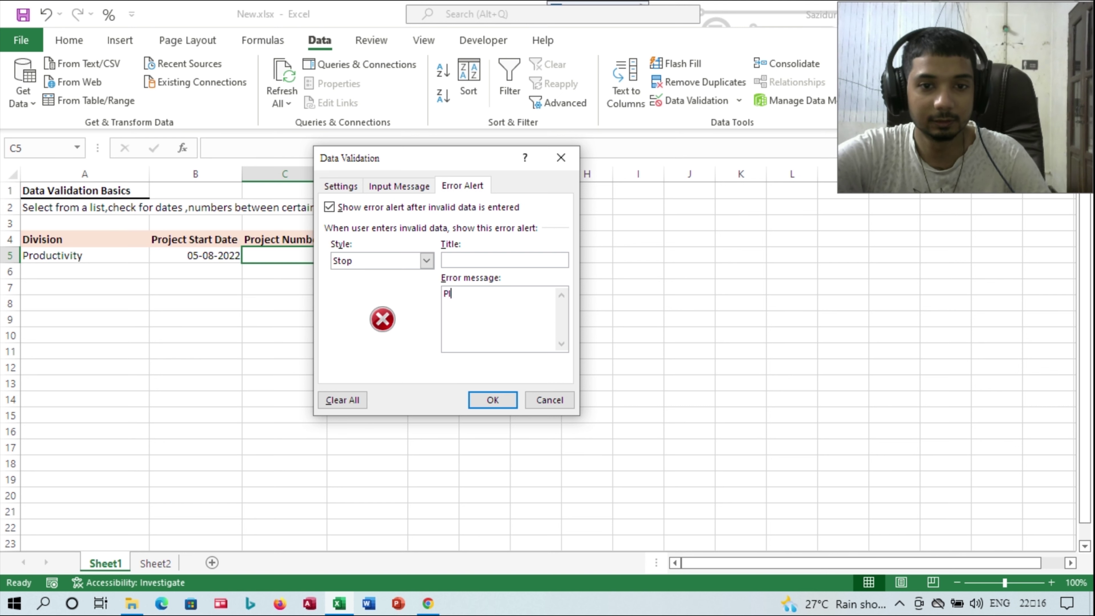
type("aease ")
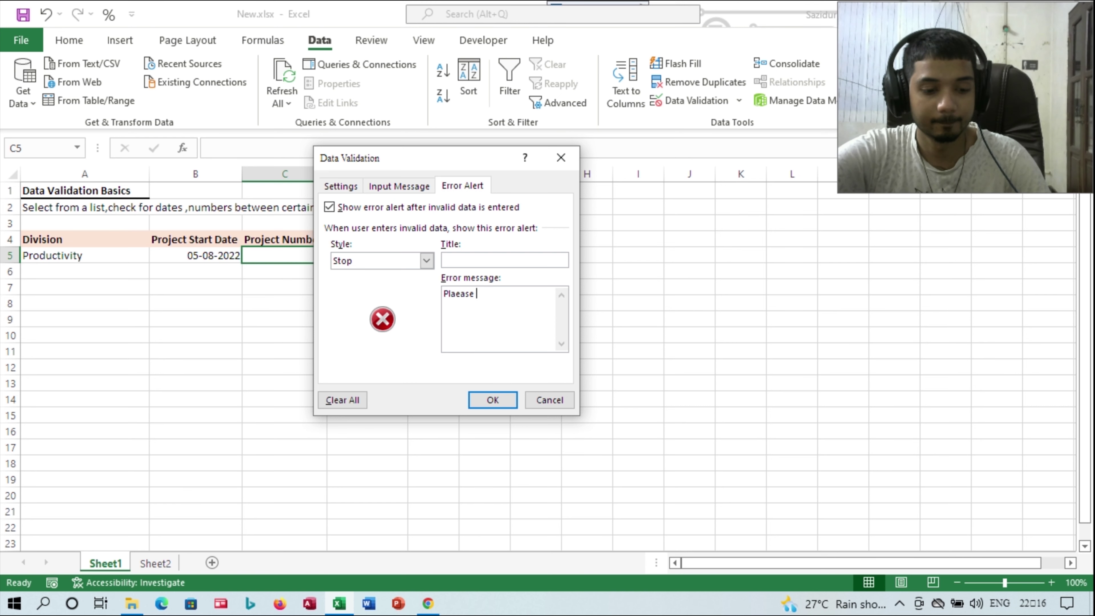
type("Selec")
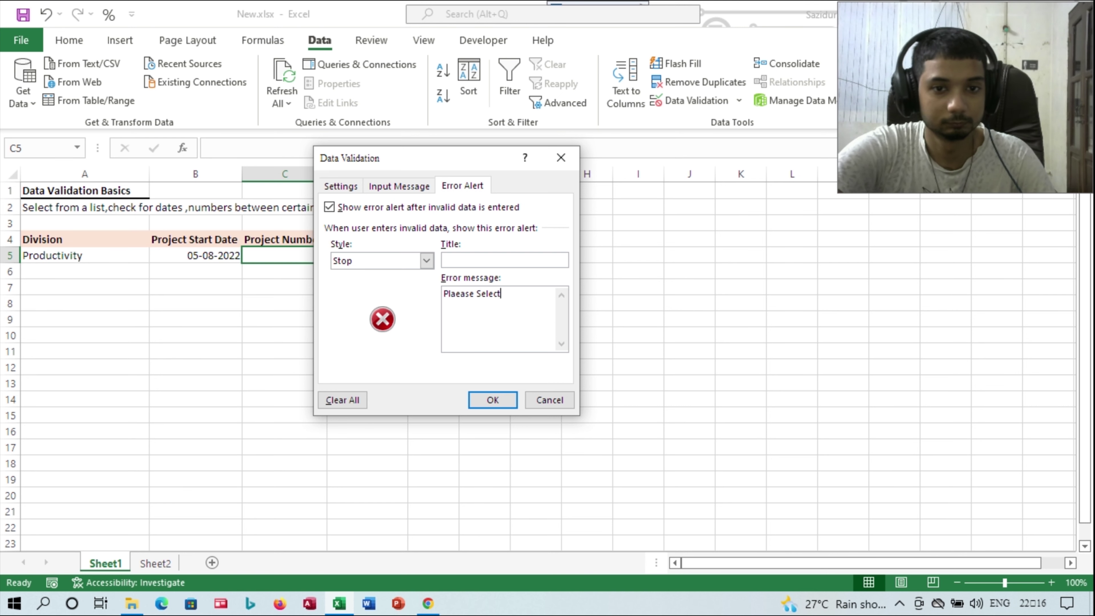
type("t Bet")
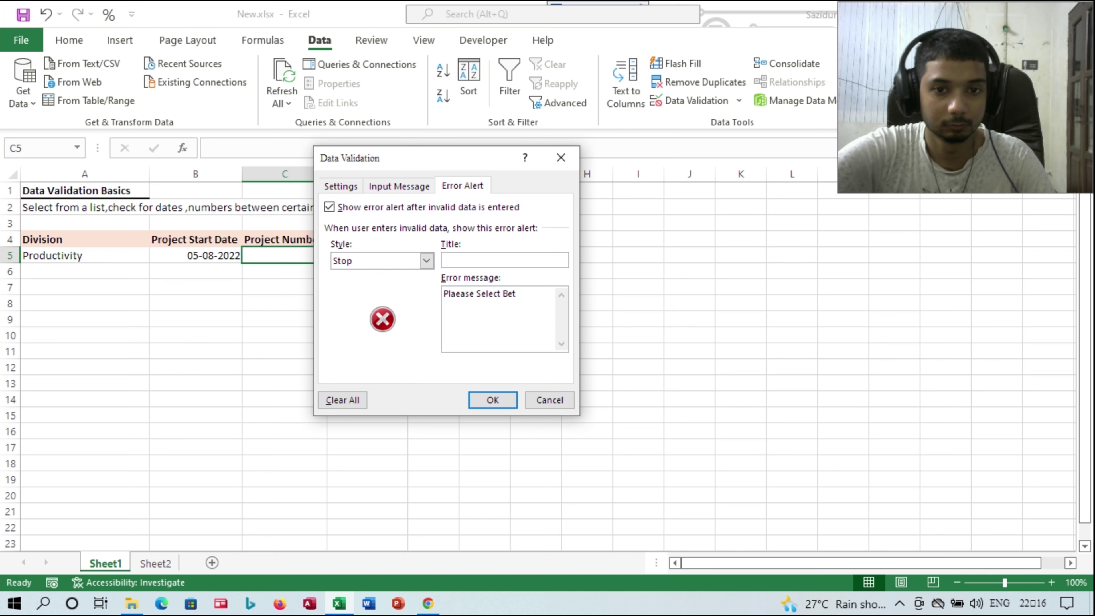
type("ween ")
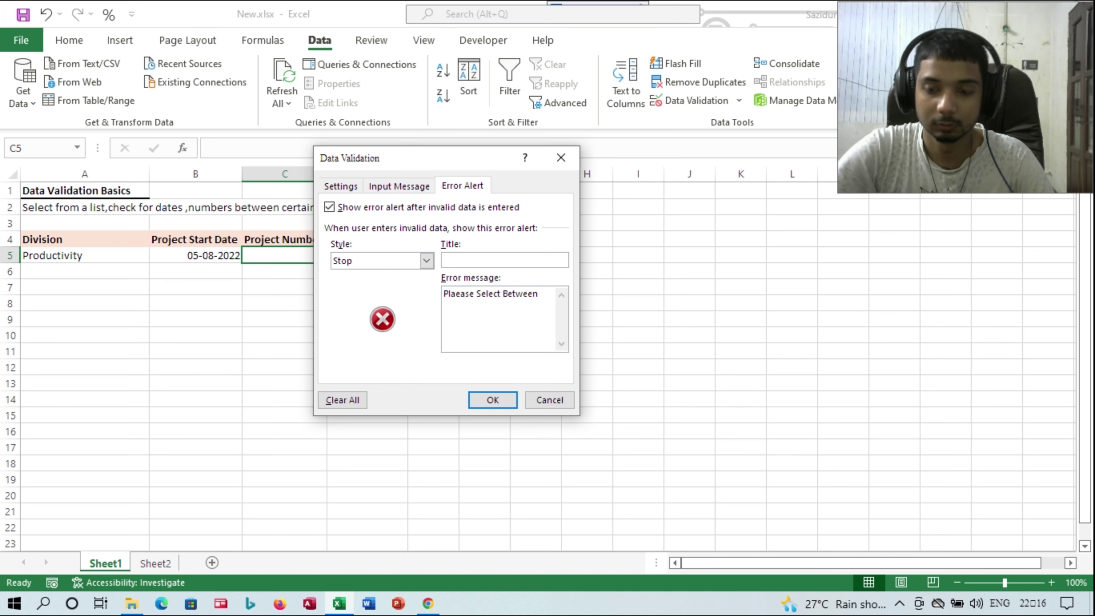
type("10000 to")
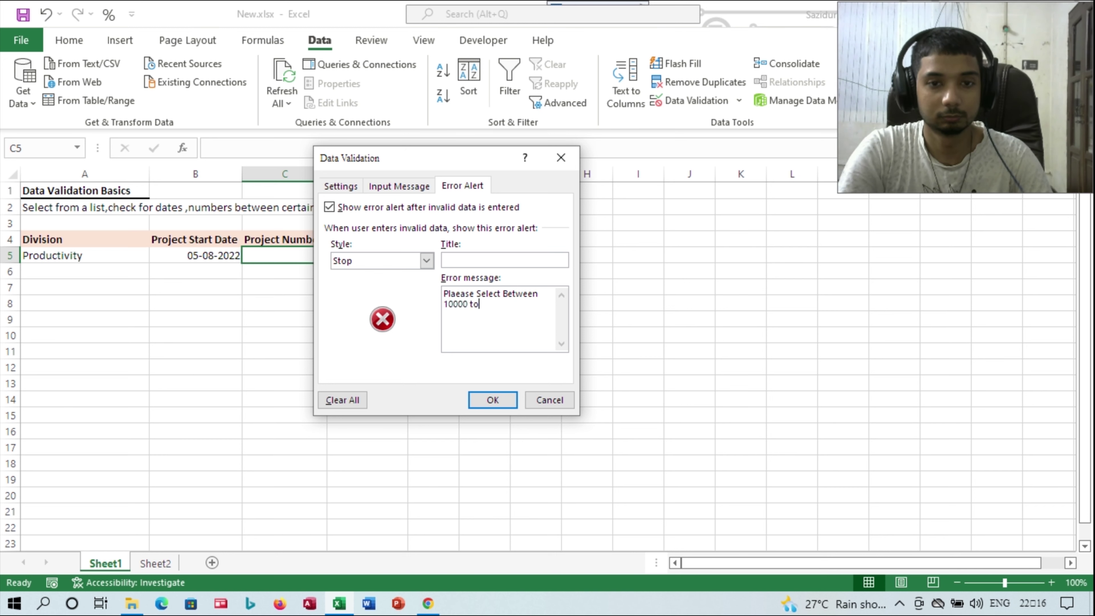
type(" 50000")
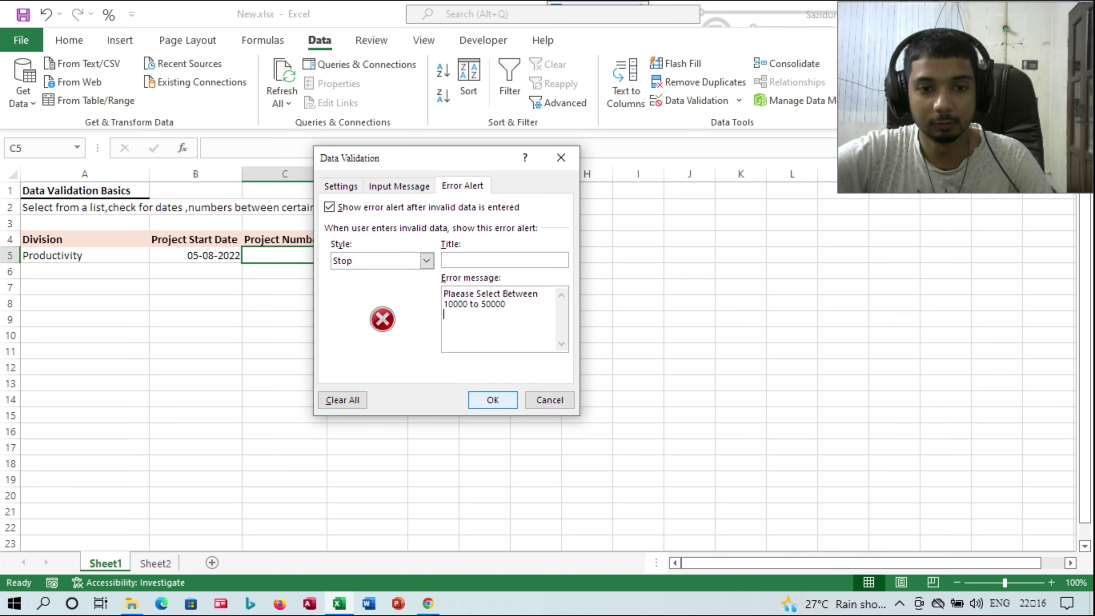
left_click(493, 399)
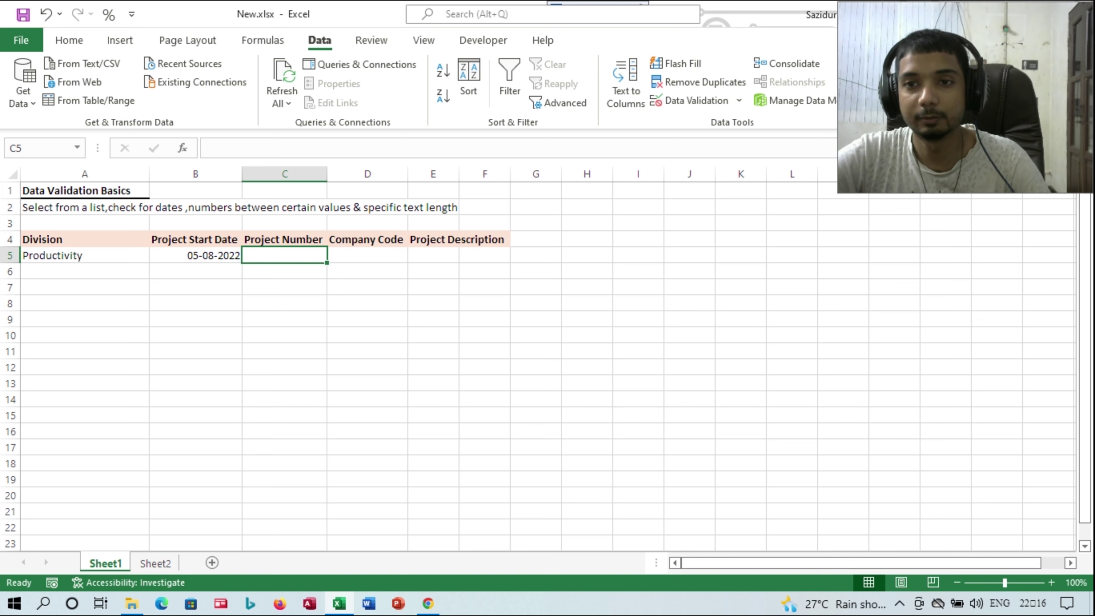
- Enter Project Number 20000 in C5, then confirm 5000 is rejected and cancel it
type("2")
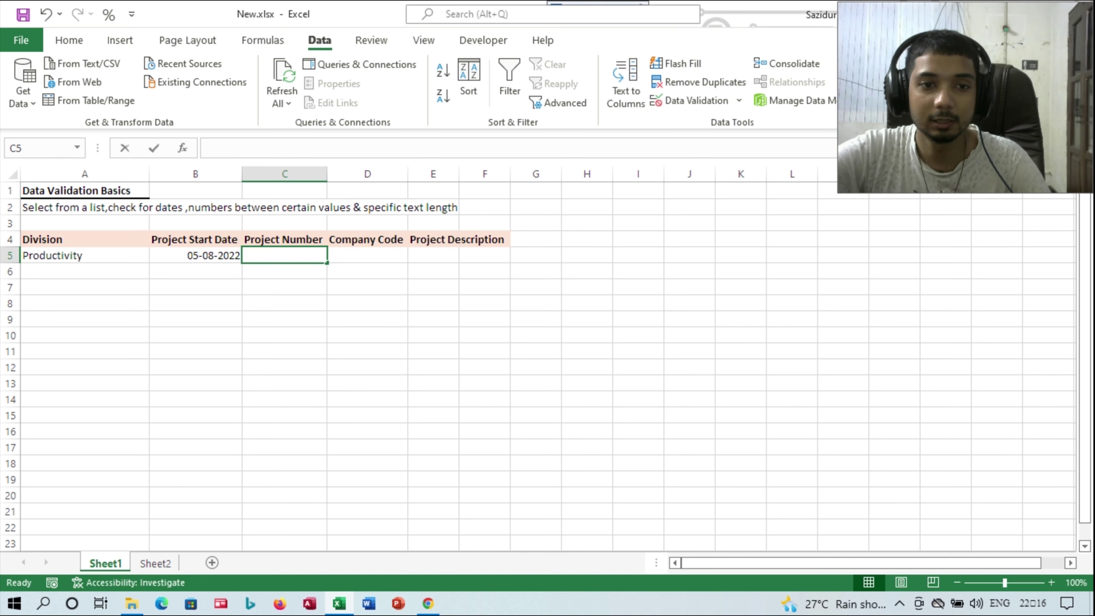
type("0")
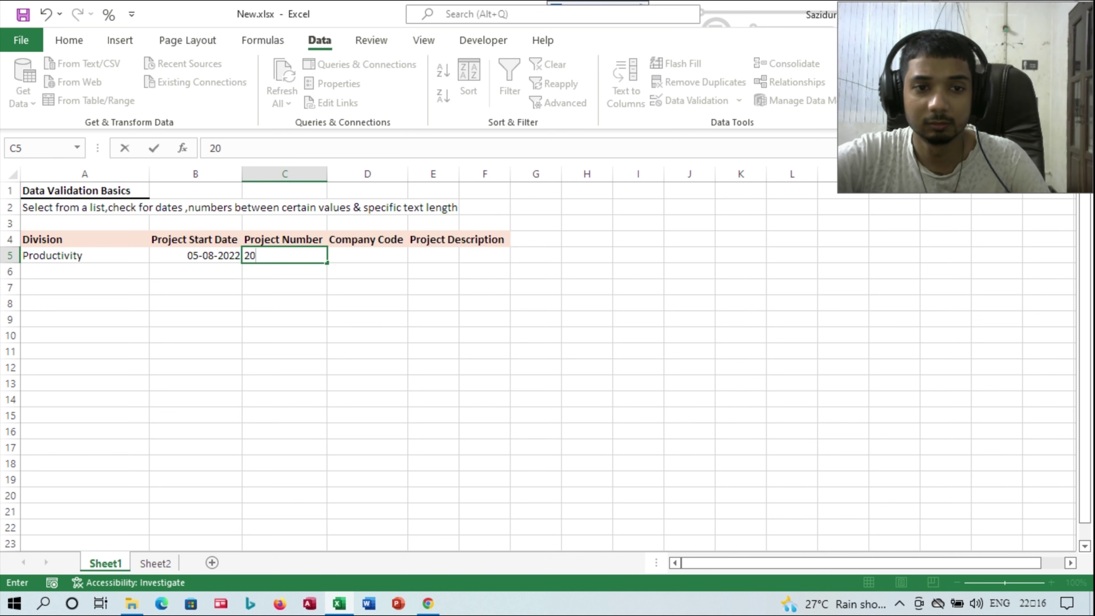
type("000")
key("Return")
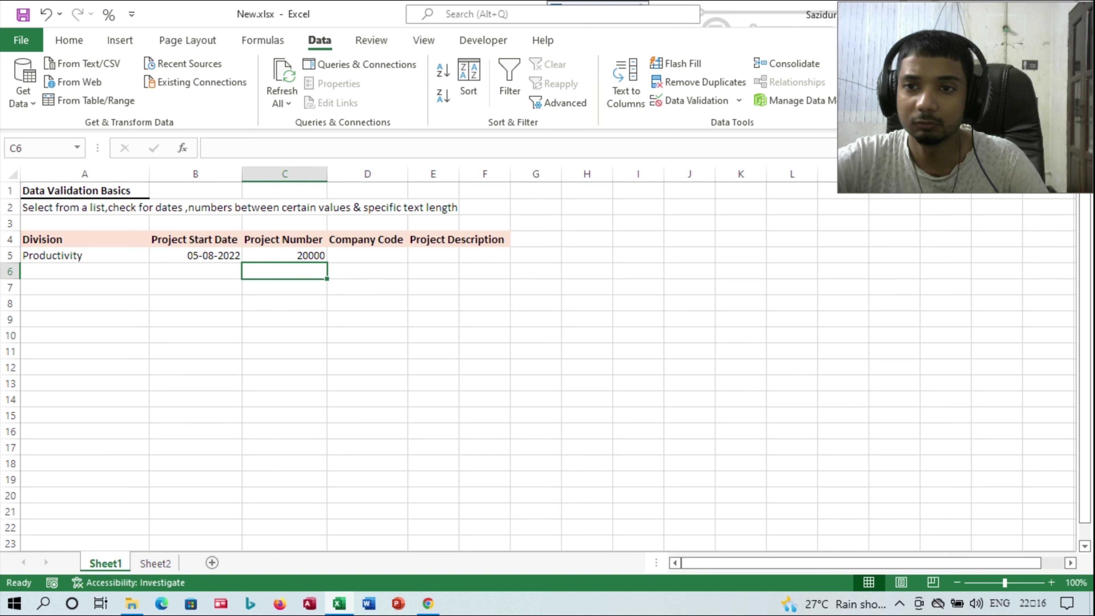
left_click(284, 254)
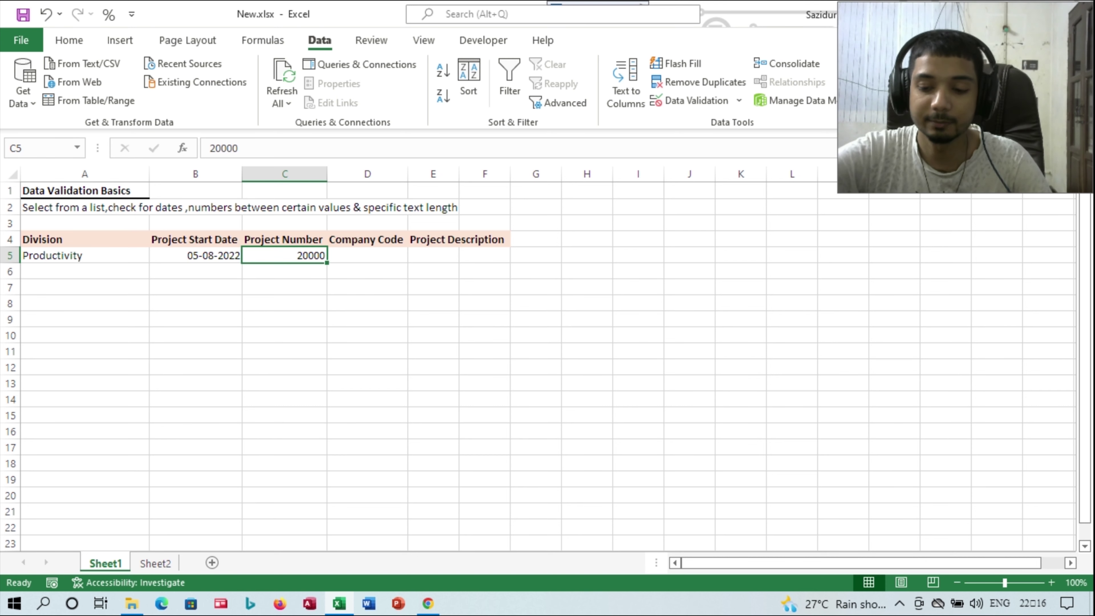
type("50")
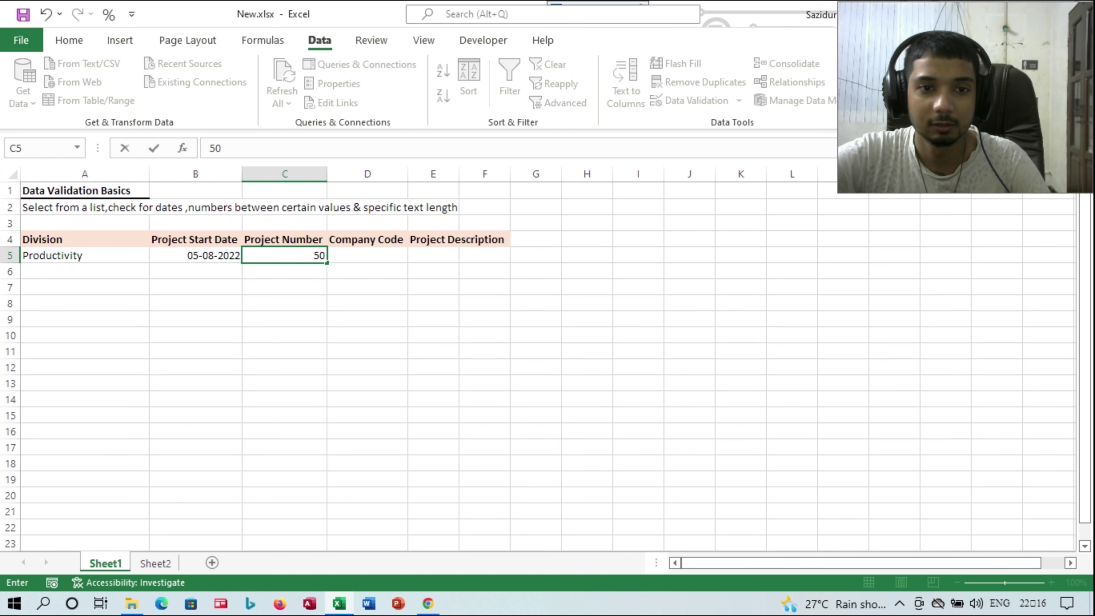
type("00")
key("Return")
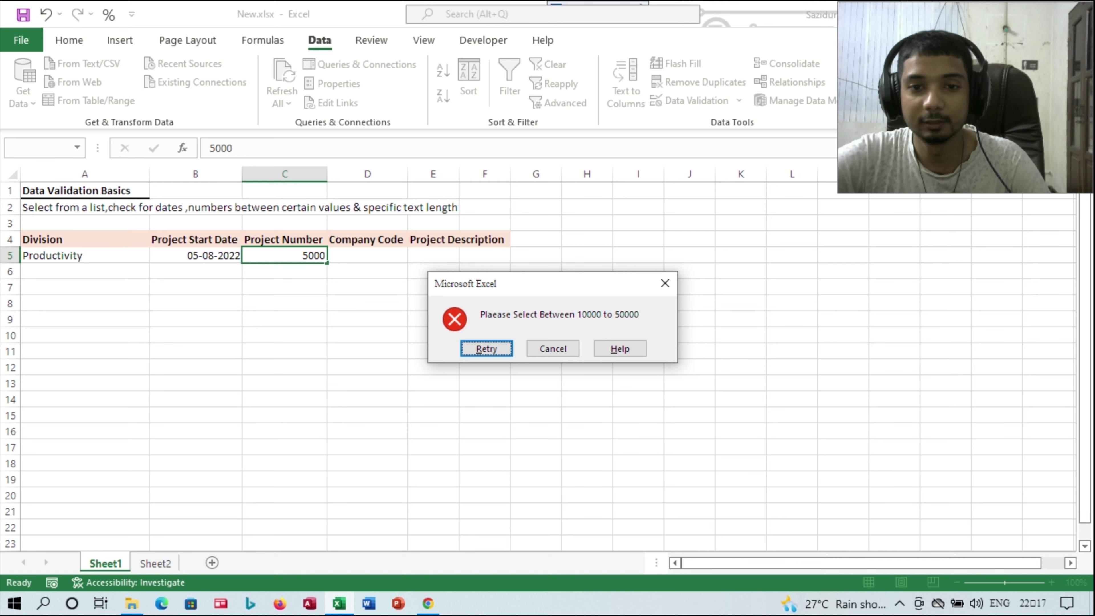
key("Tab")
key("Return")
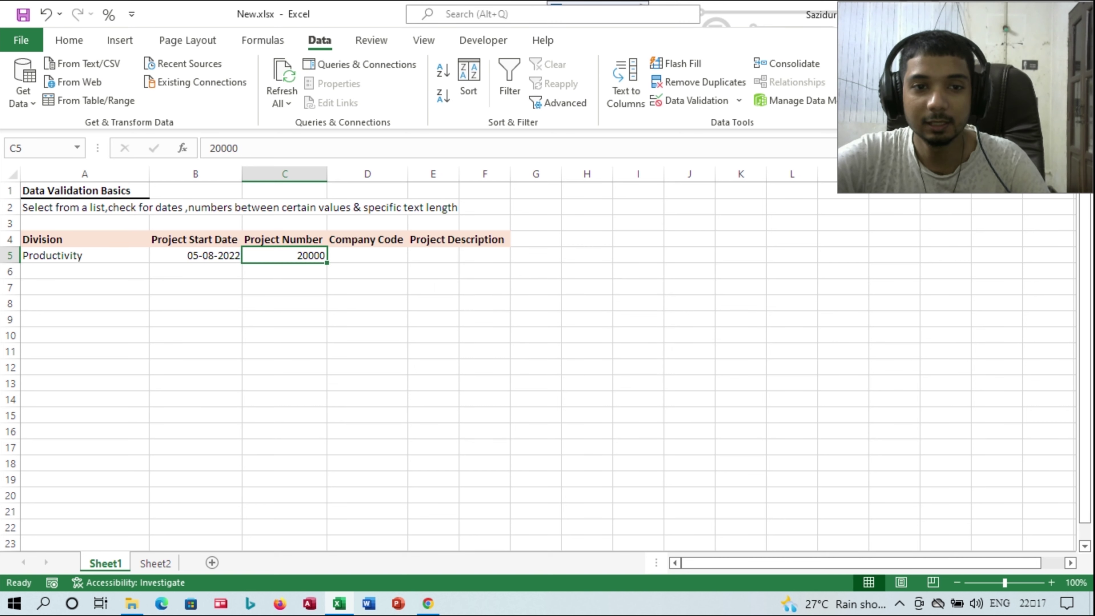
- Confirm 60000 is rejected in C5, then move to Company Code cell D5
key("F2")
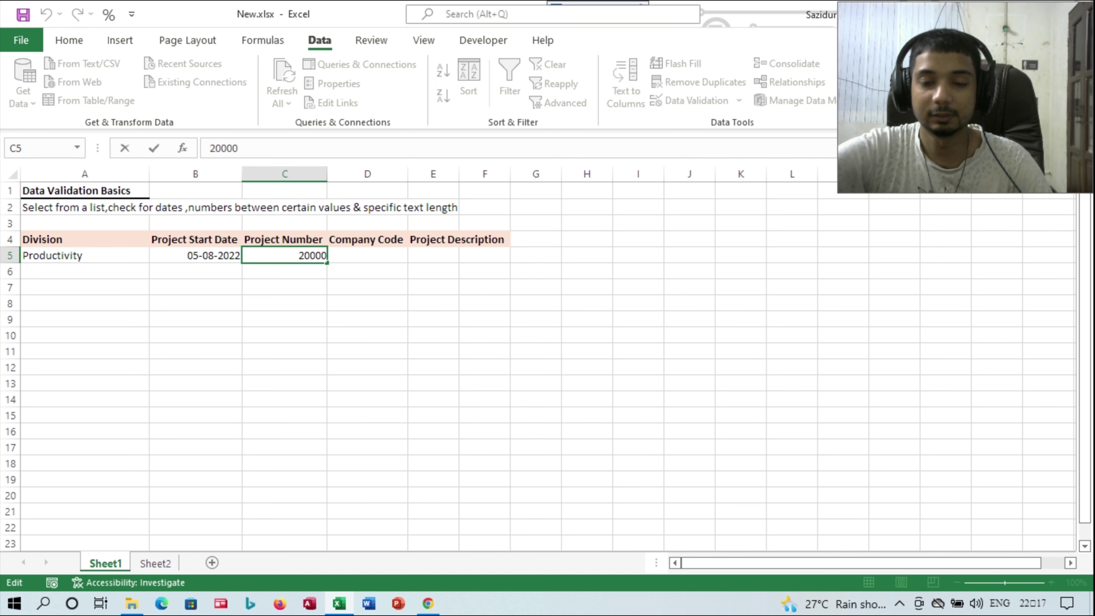
key("BackSpace")
key("BackSpace")
key("BackSpace")
key("BackSpace")
key("BackSpace")
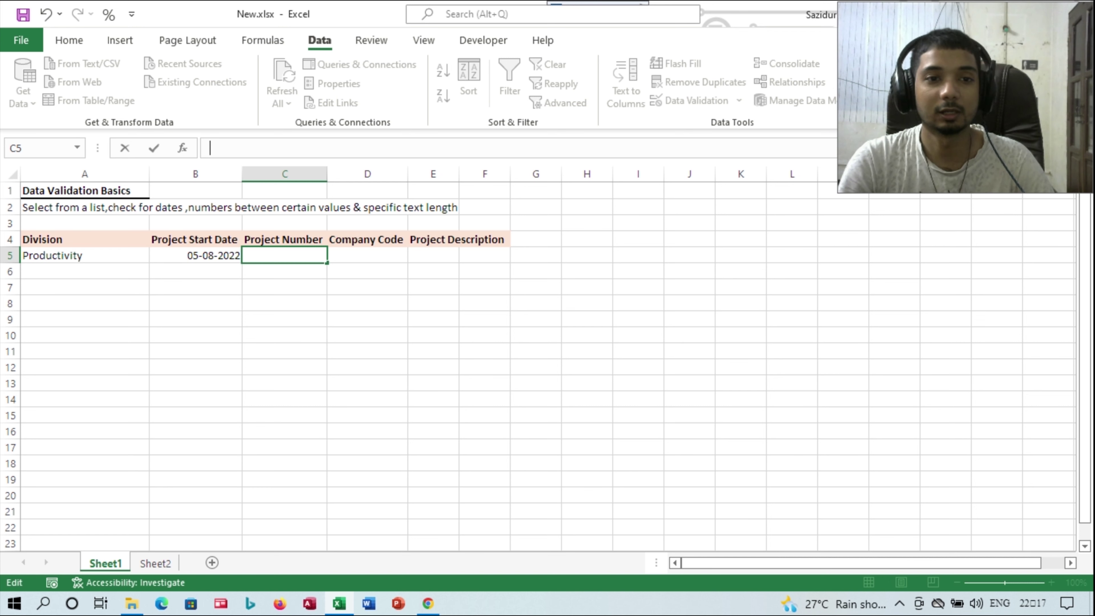
type("60000")
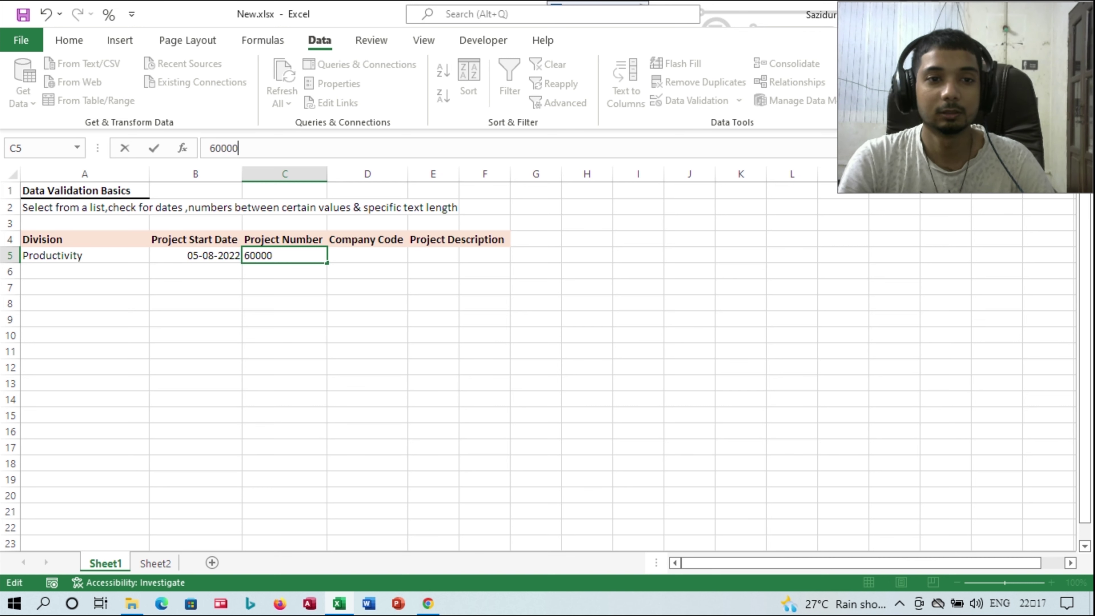
key("Return")
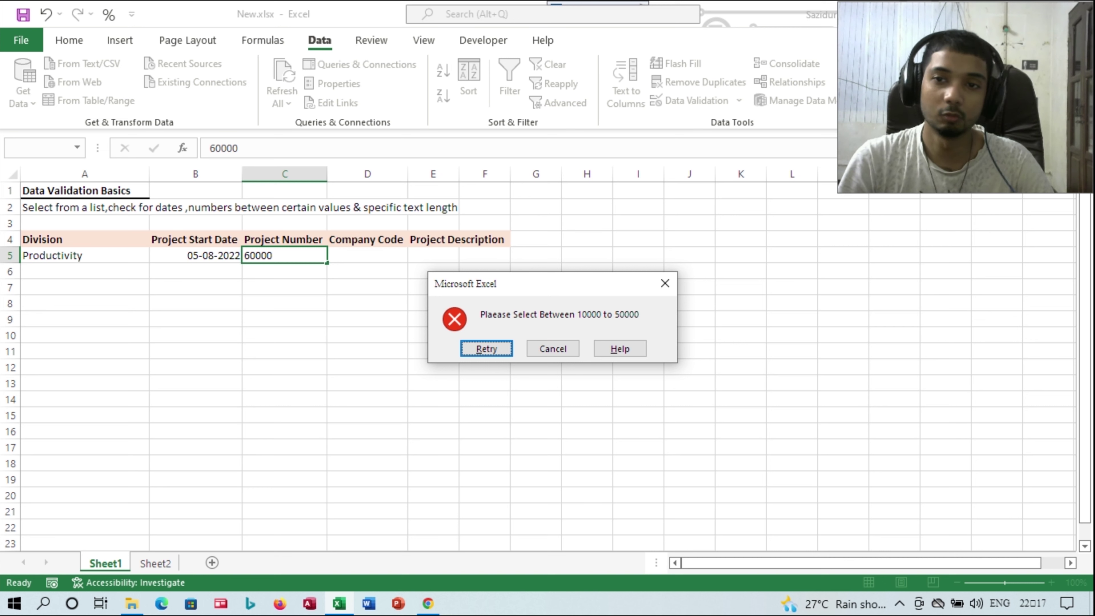
left_click(553, 348)
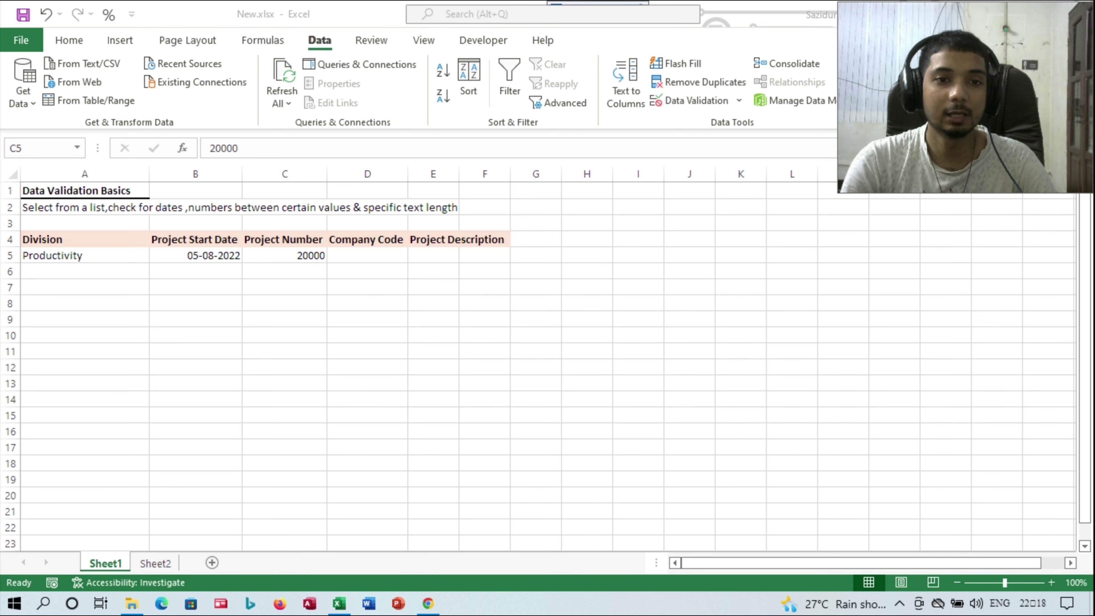
left_click(367, 255)
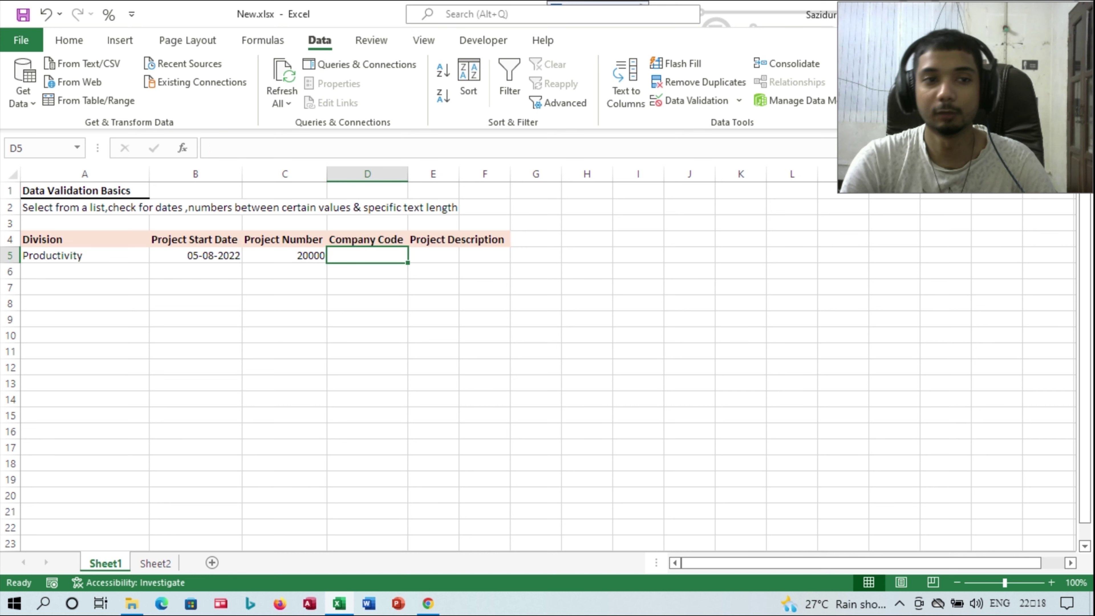
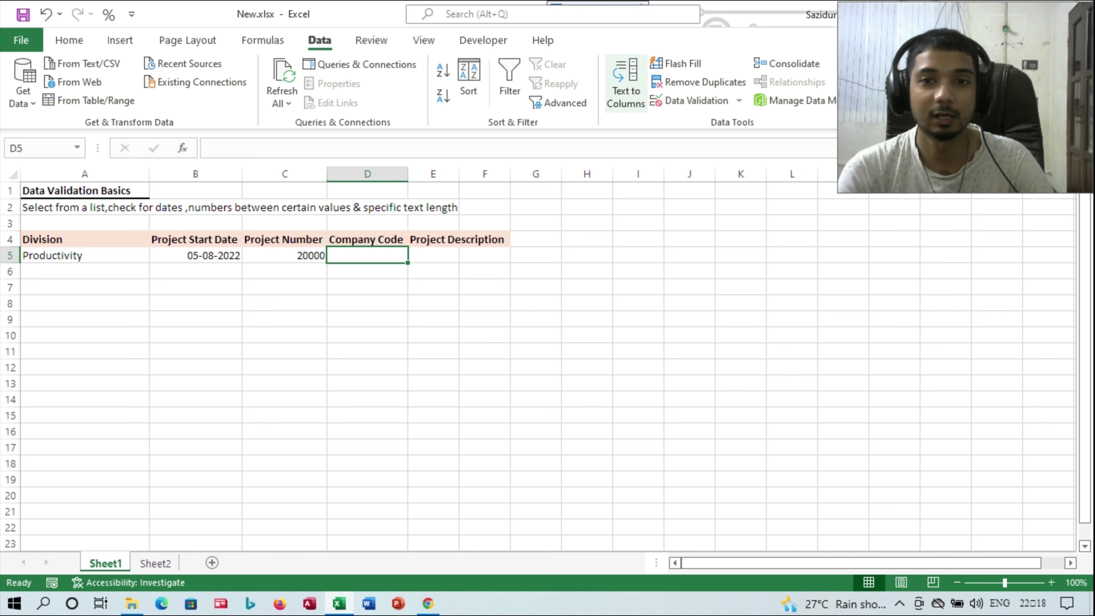
- Add a Data Validation rule to D5 allowing text length less than 10 characters
left_click(697, 100)
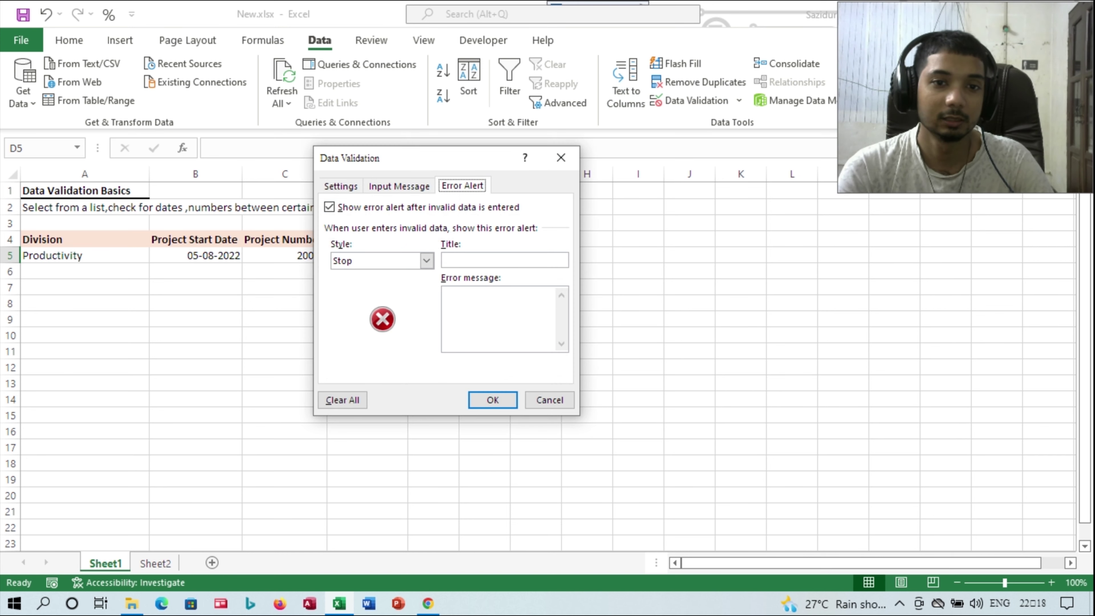
left_click(340, 185)
left_click(446, 238)
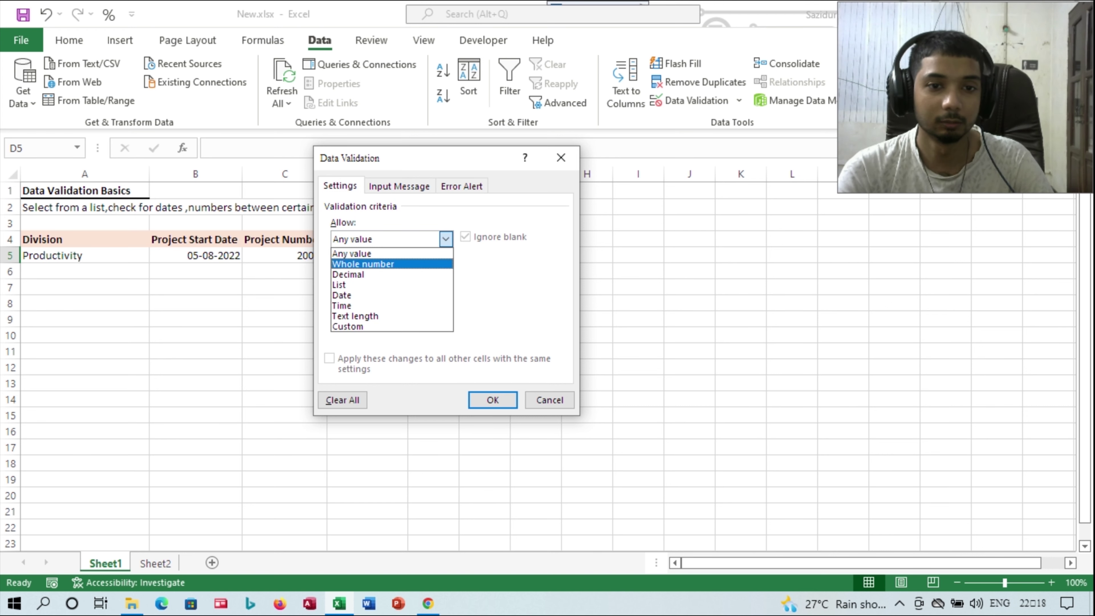
left_click(354, 315)
left_click(446, 272)
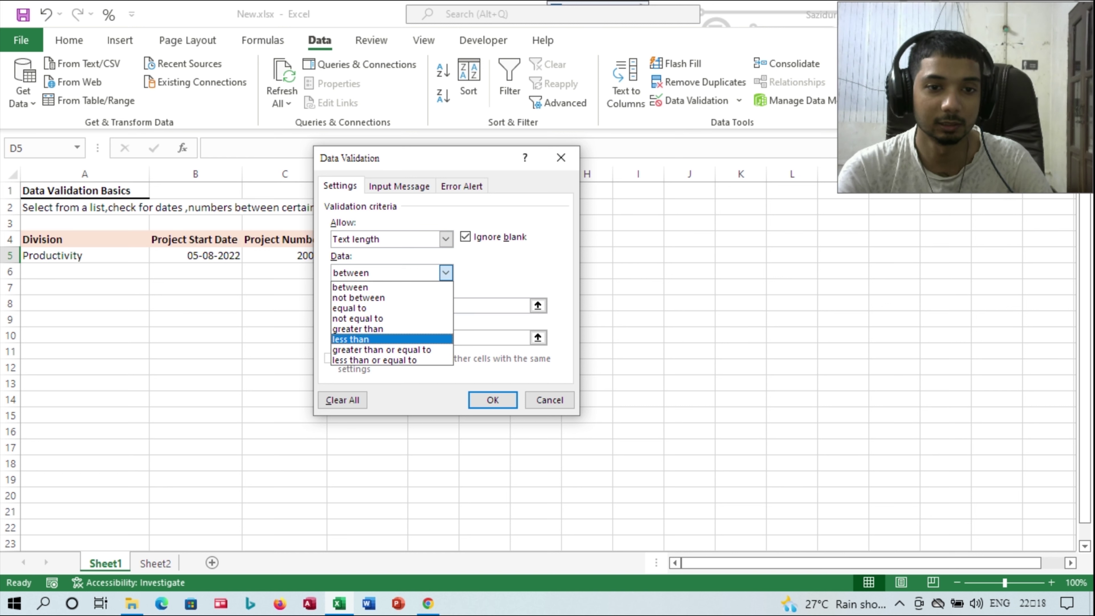
left_click(350, 339)
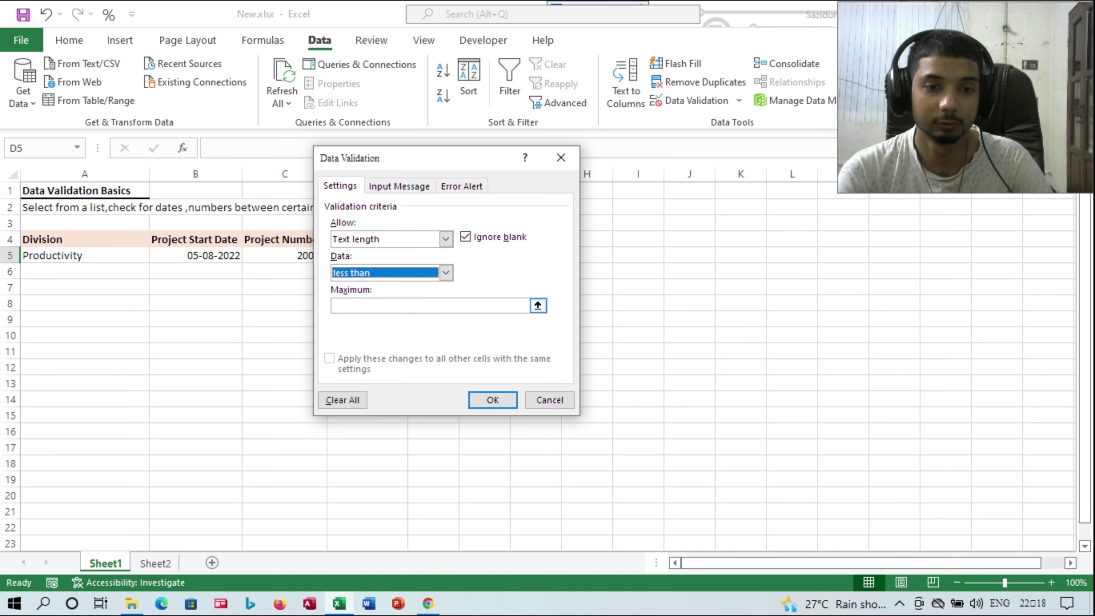
left_click(388, 306)
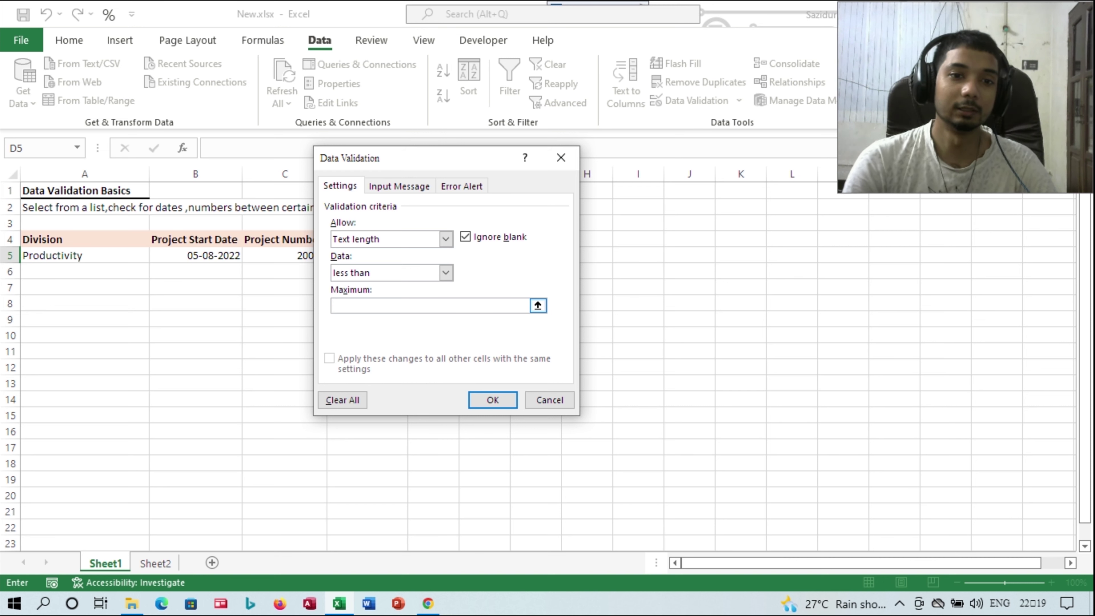
left_click_drag(388, 158, 395, 211)
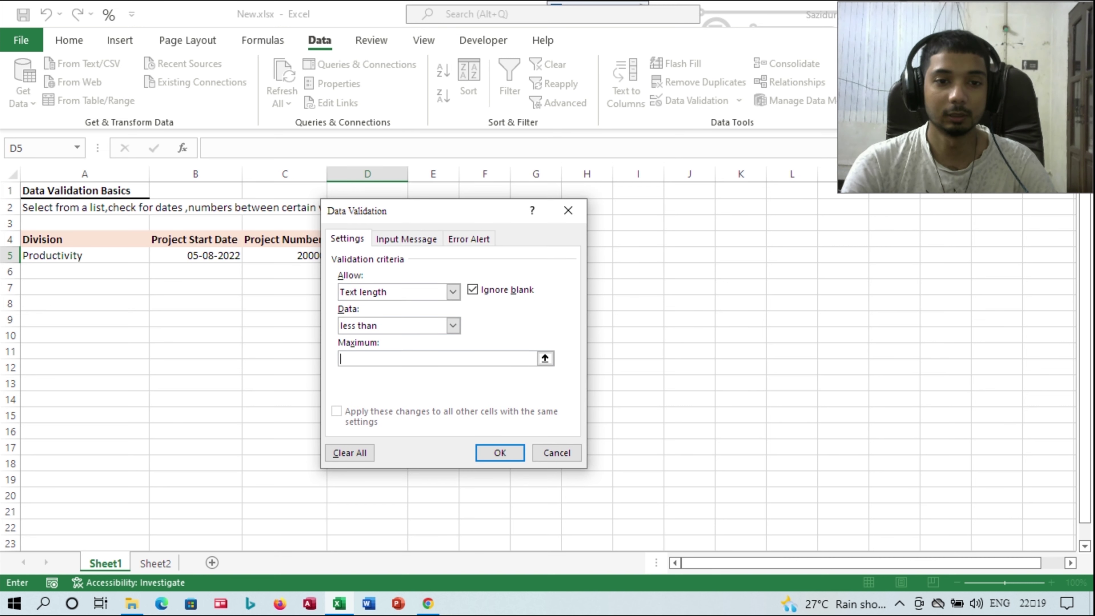
type("10")
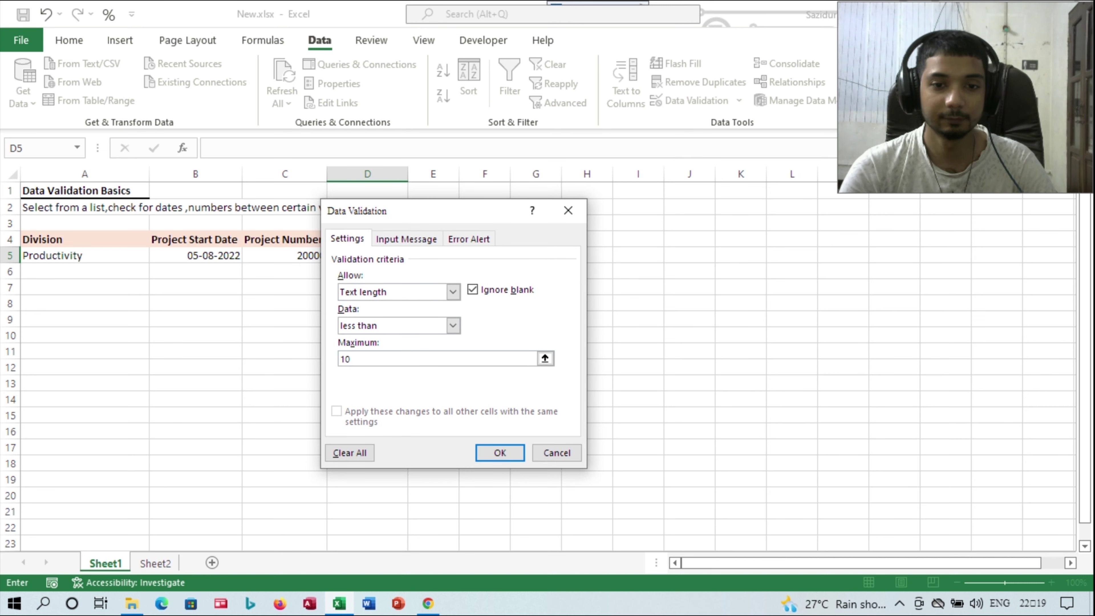
left_click(499, 453)
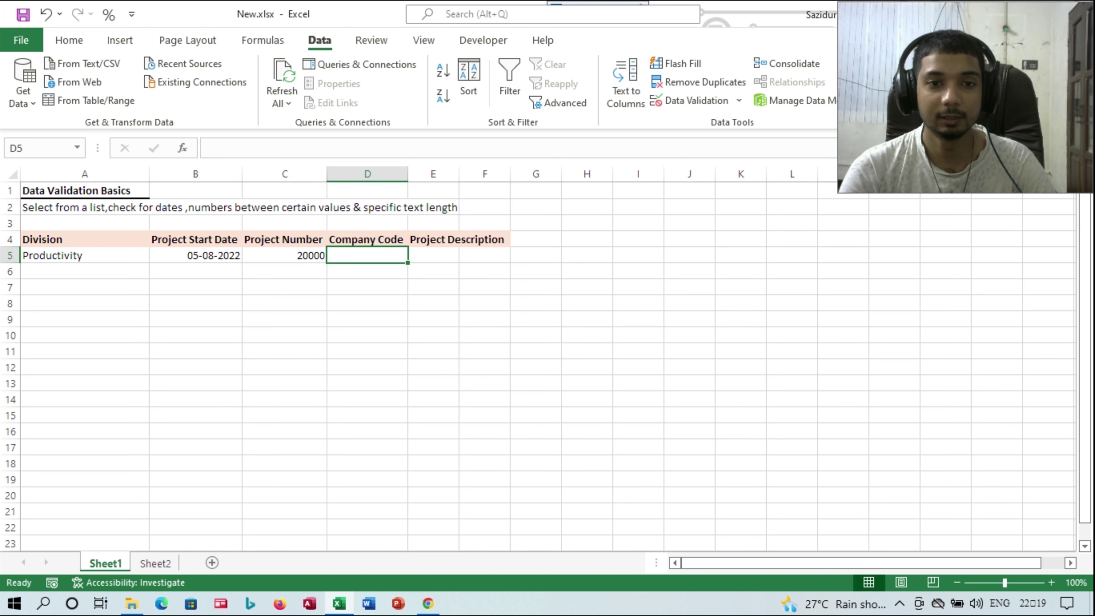
type("5")
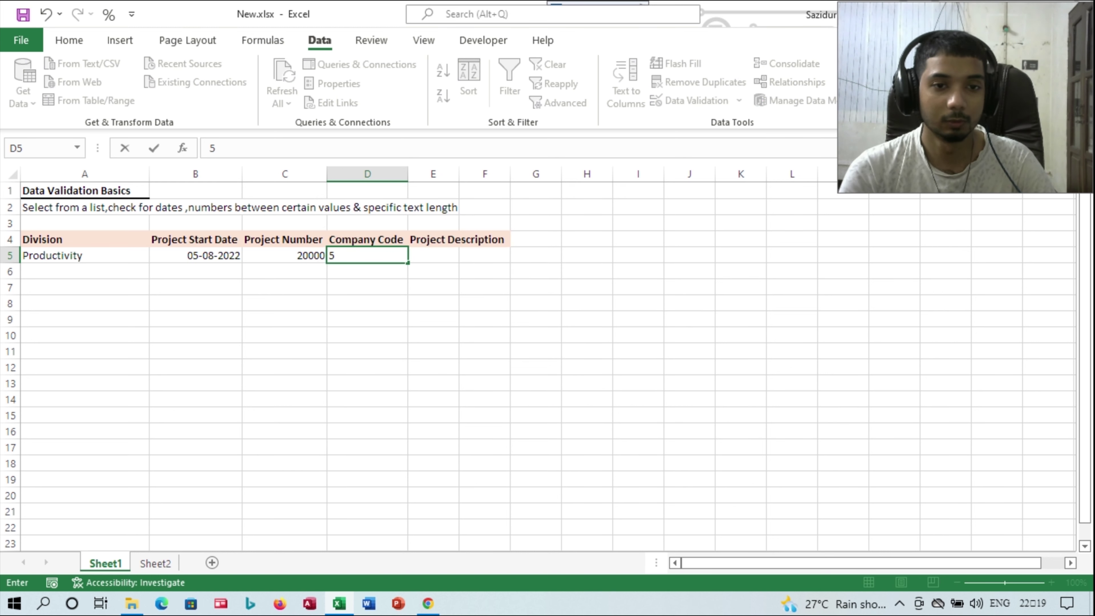
type("21469875")
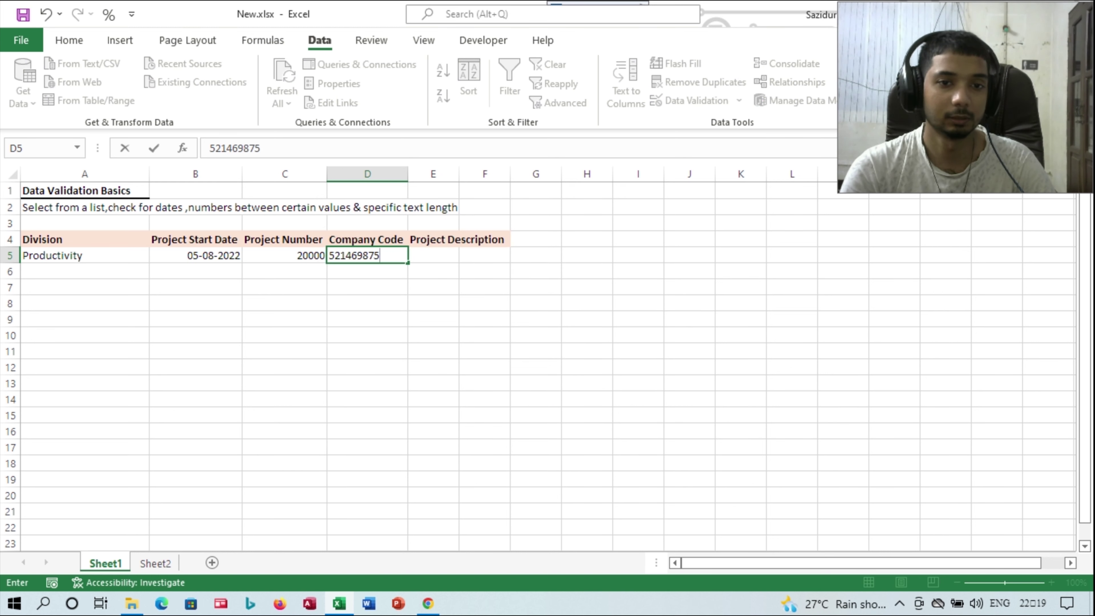
type("52")
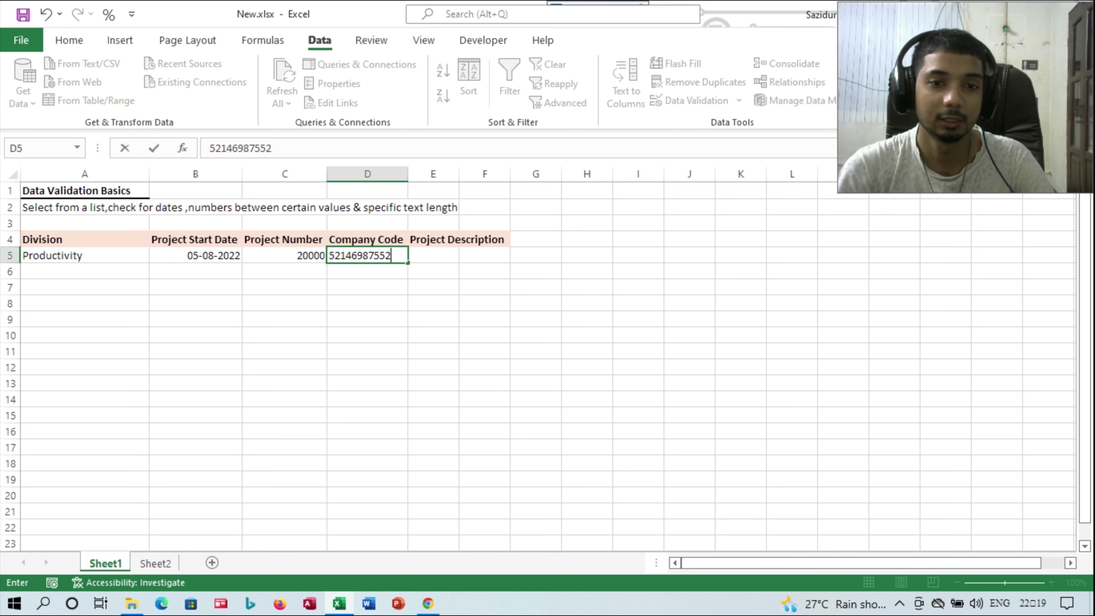
type("5")
key("Return")
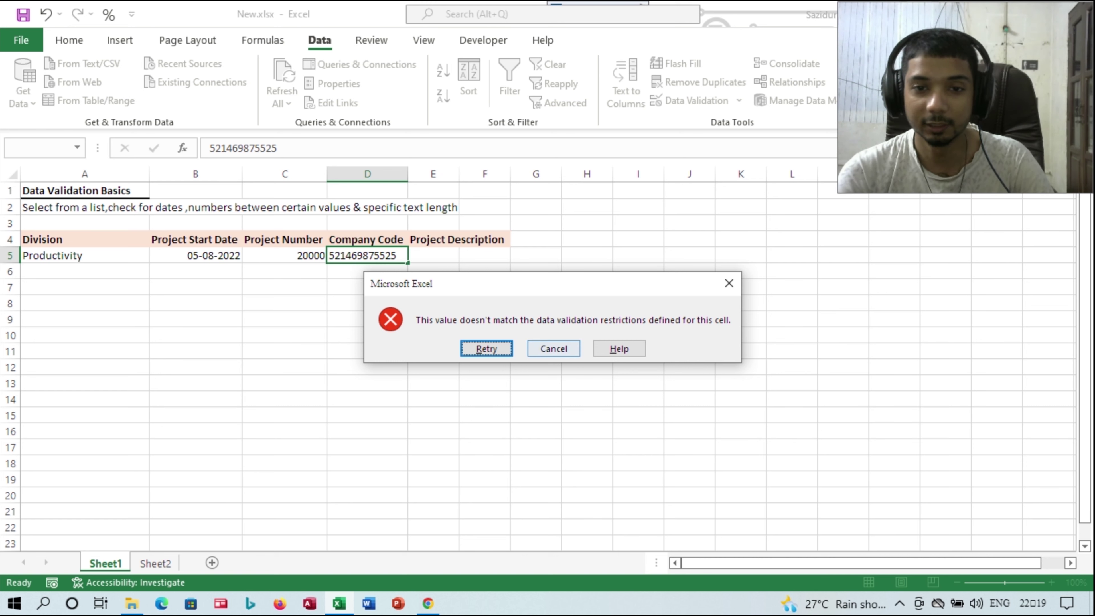
left_click(554, 348)
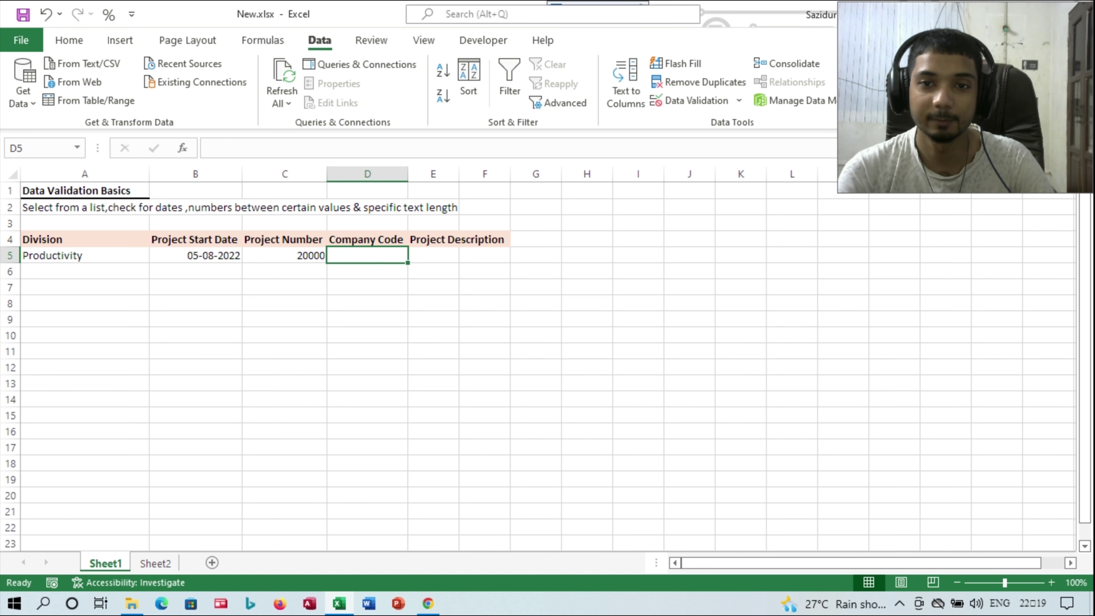
- Give D5's validation rule the error alert message 'Type 10 Character'
left_click(690, 100)
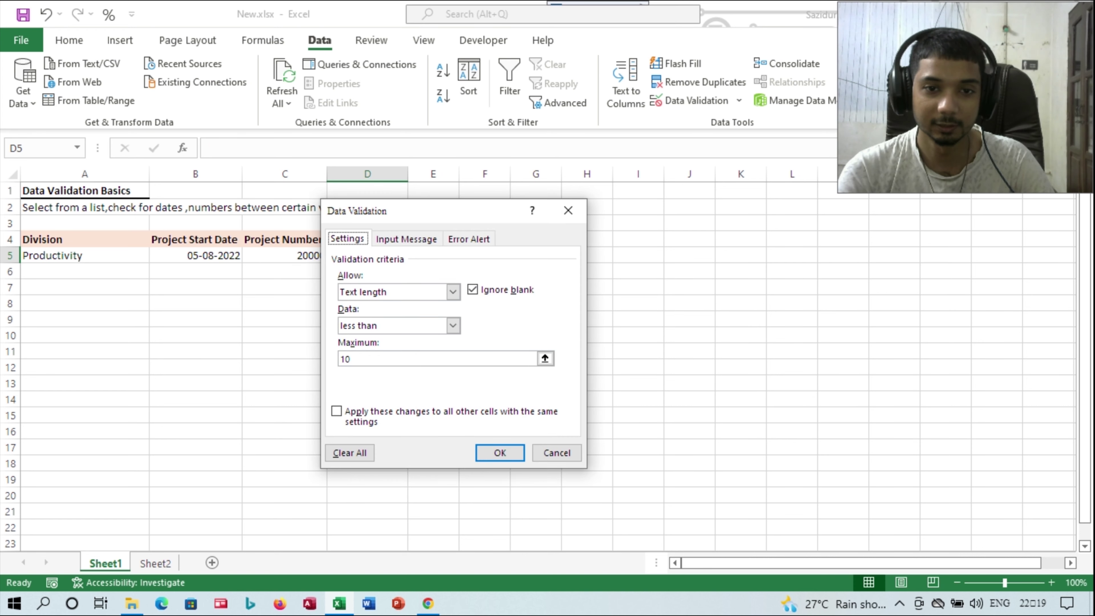
left_click(468, 238)
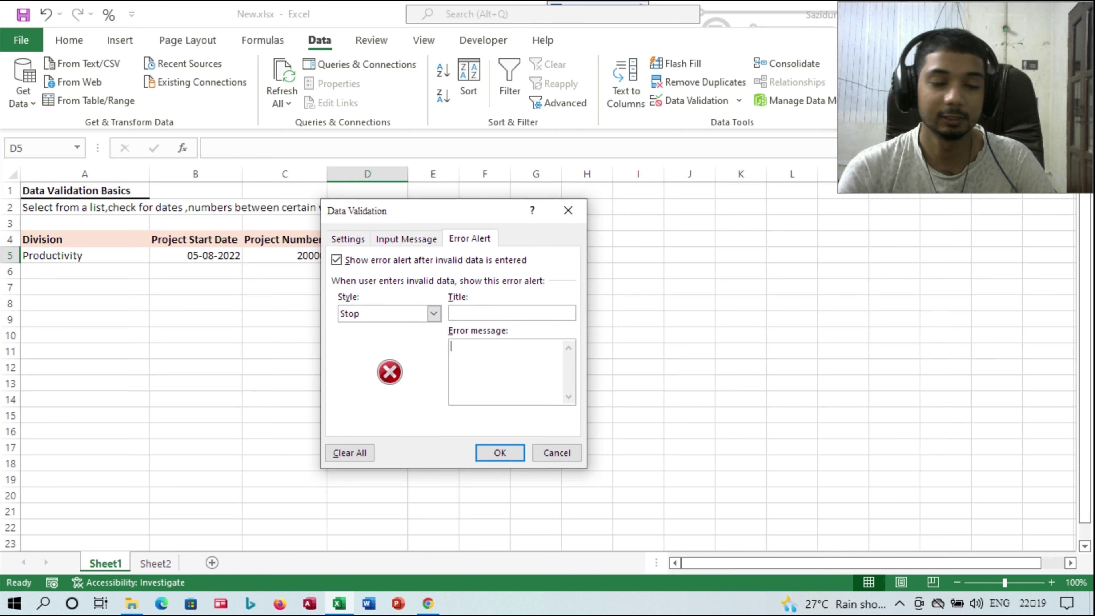
type("Typ")
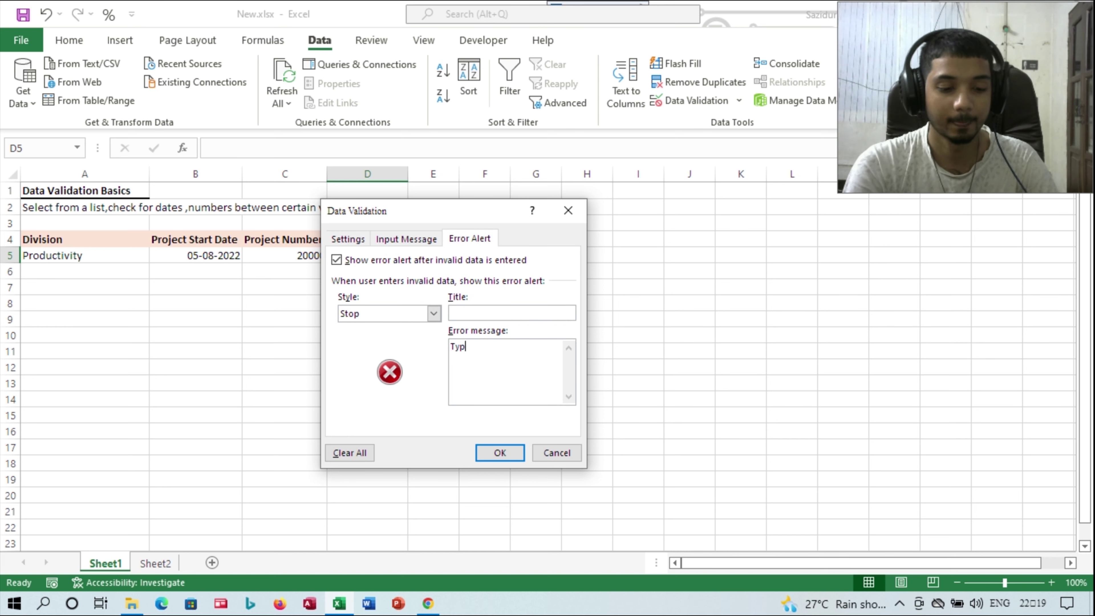
type("e 10 ")
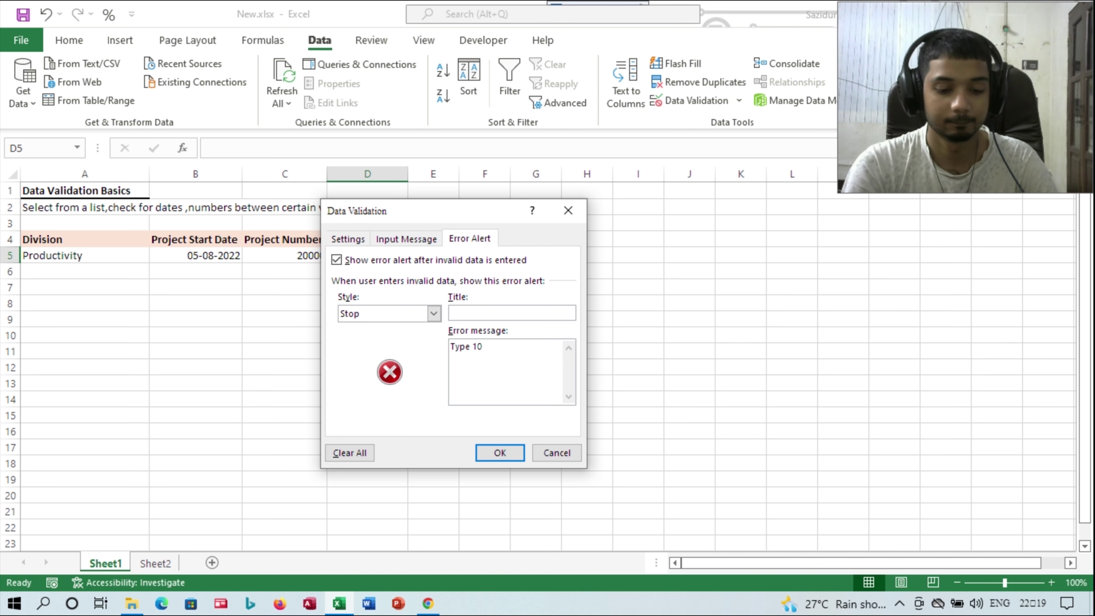
type("Cha")
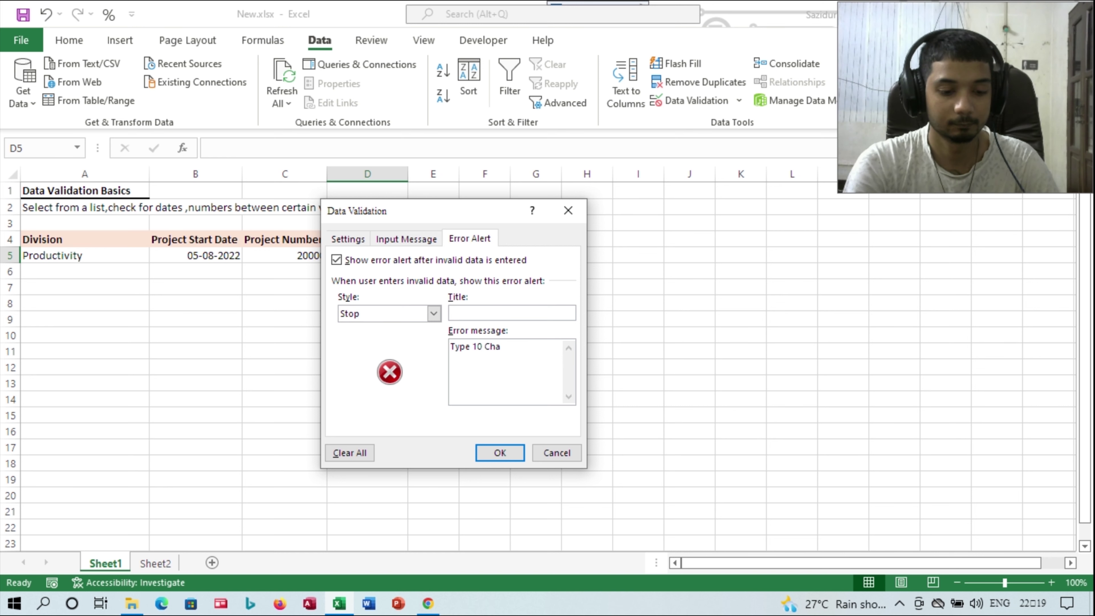
type("racter")
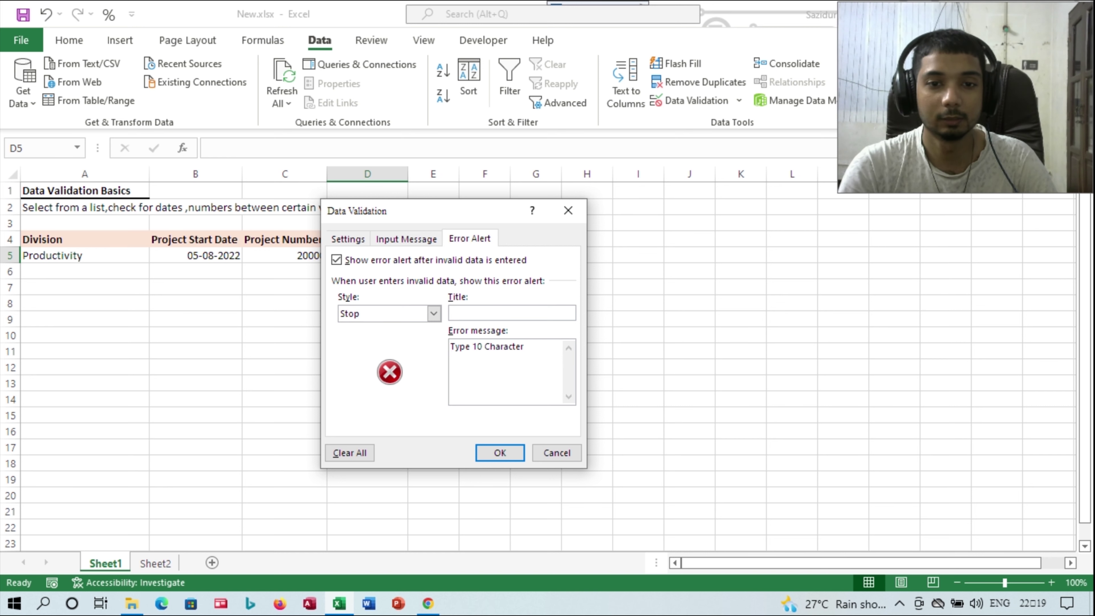
left_click(500, 453)
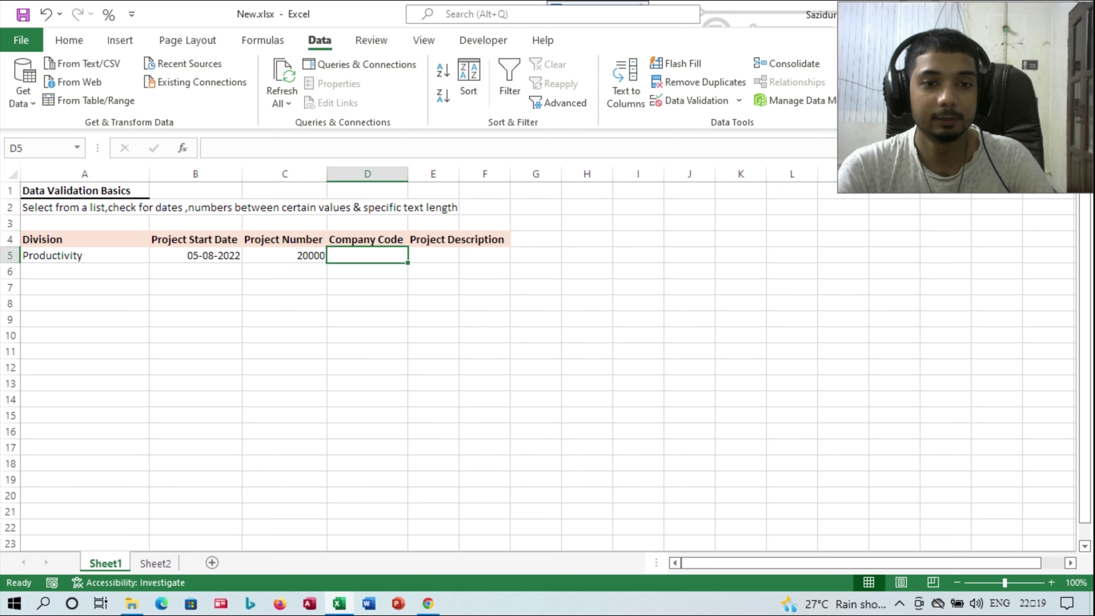
type("52")
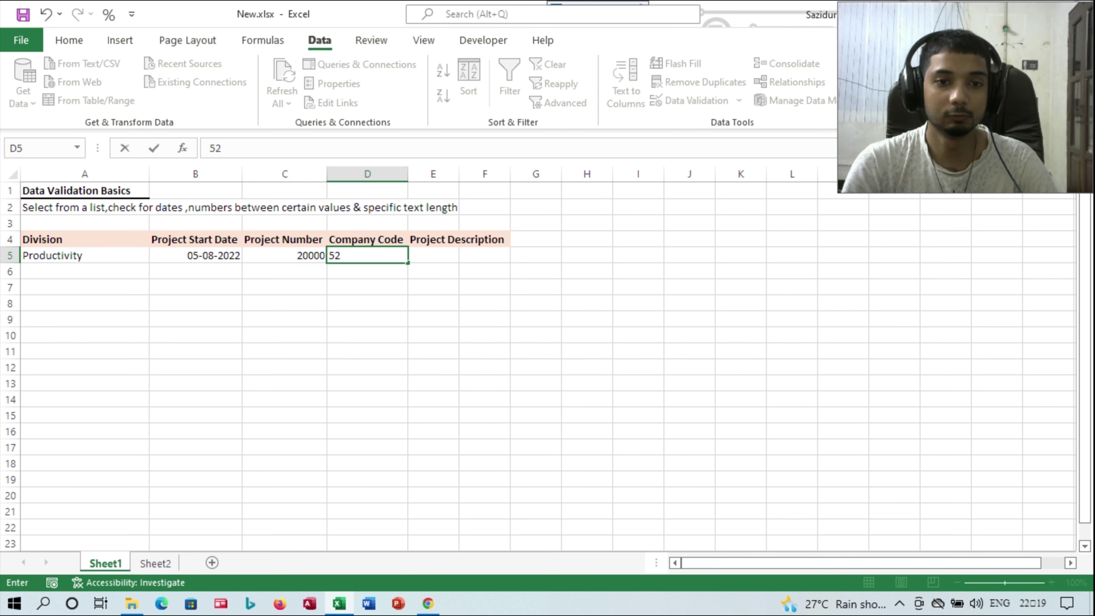
key("Return")
left_click(367, 255)
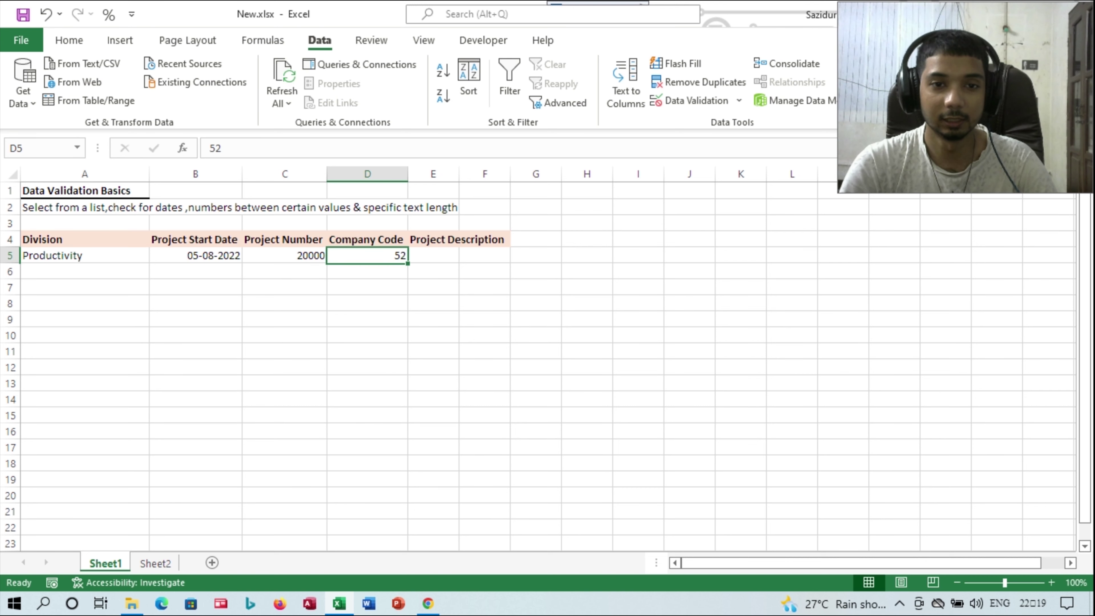
type("111")
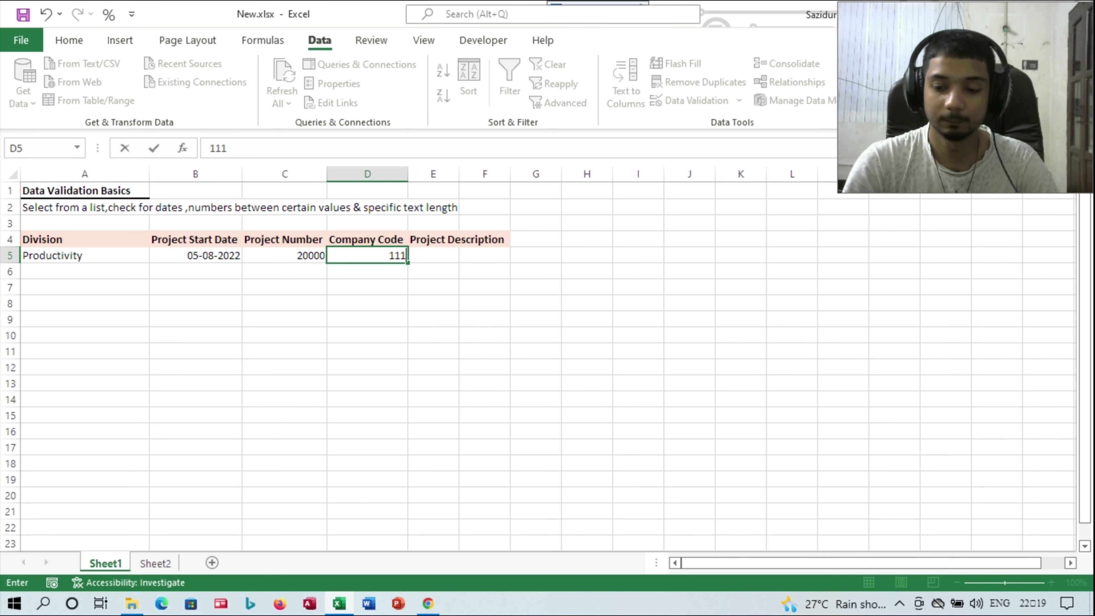
type("7822")
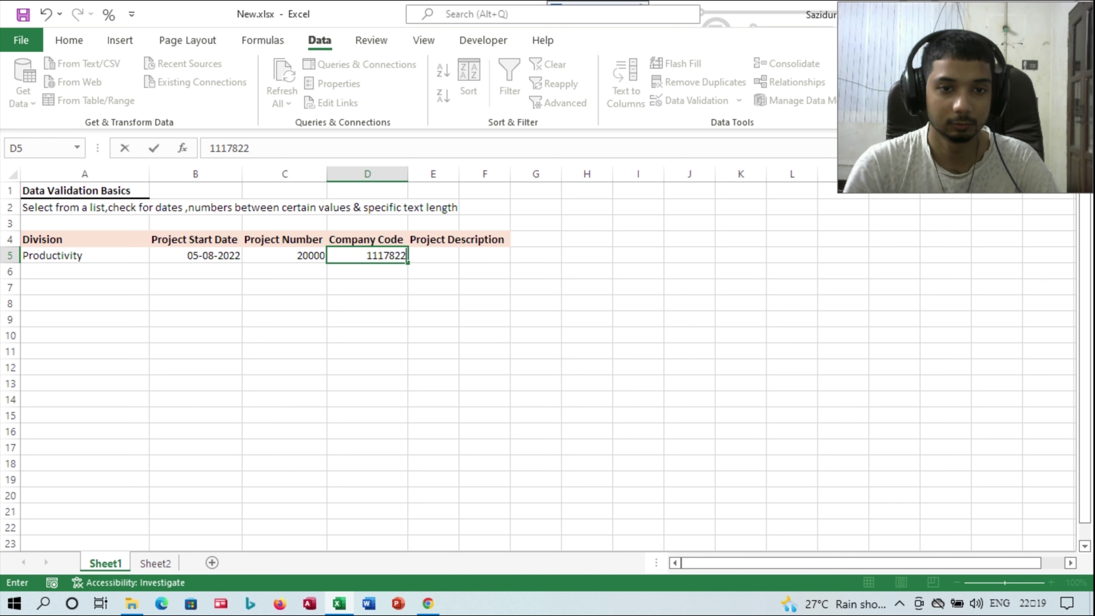
type("2")
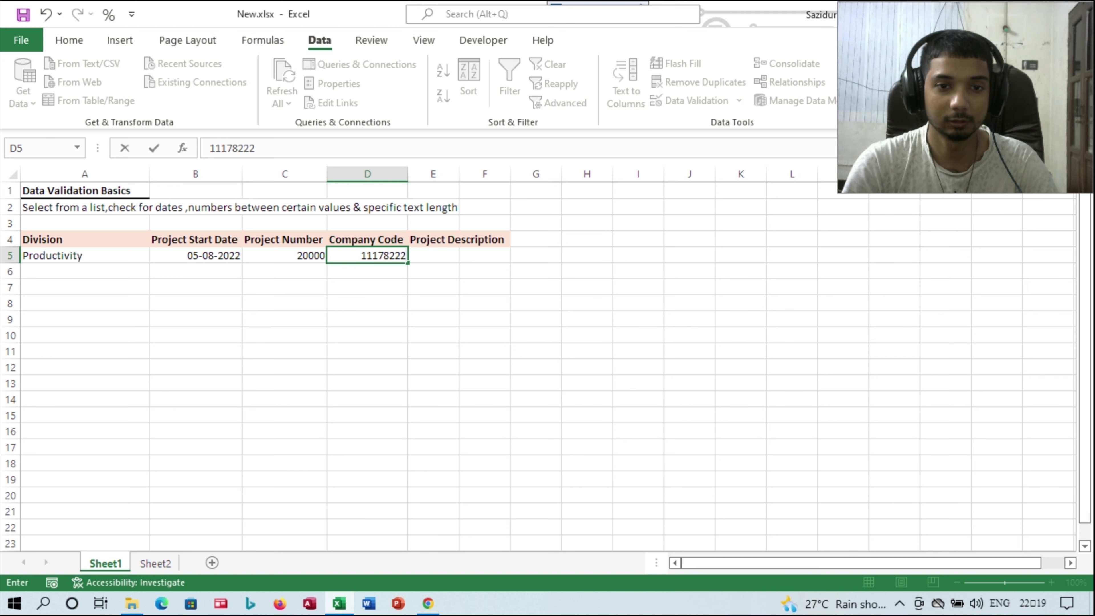
type("545")
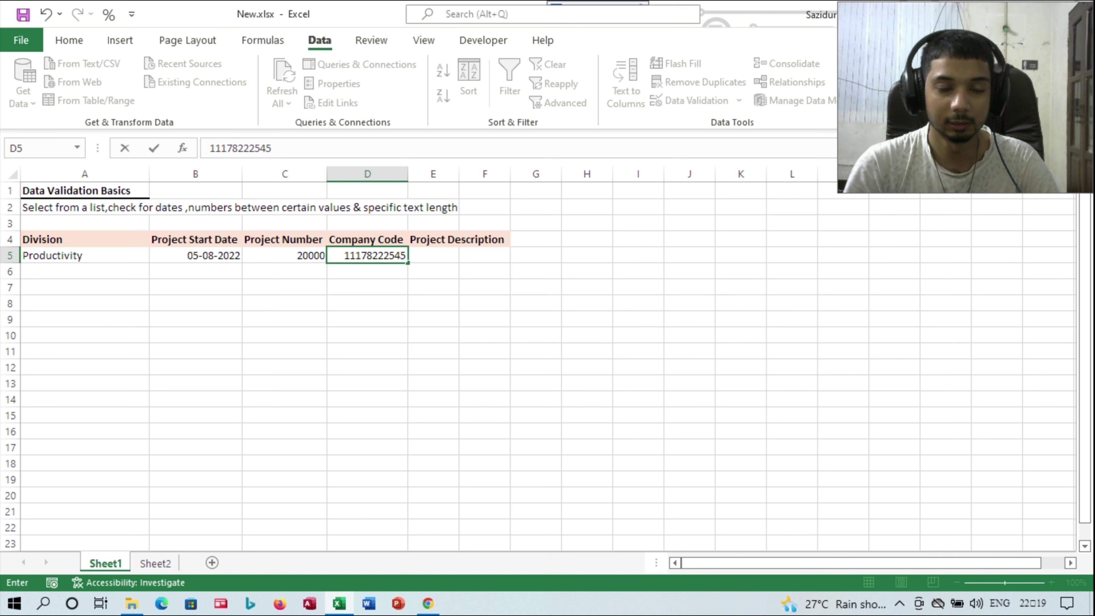
key("Return")
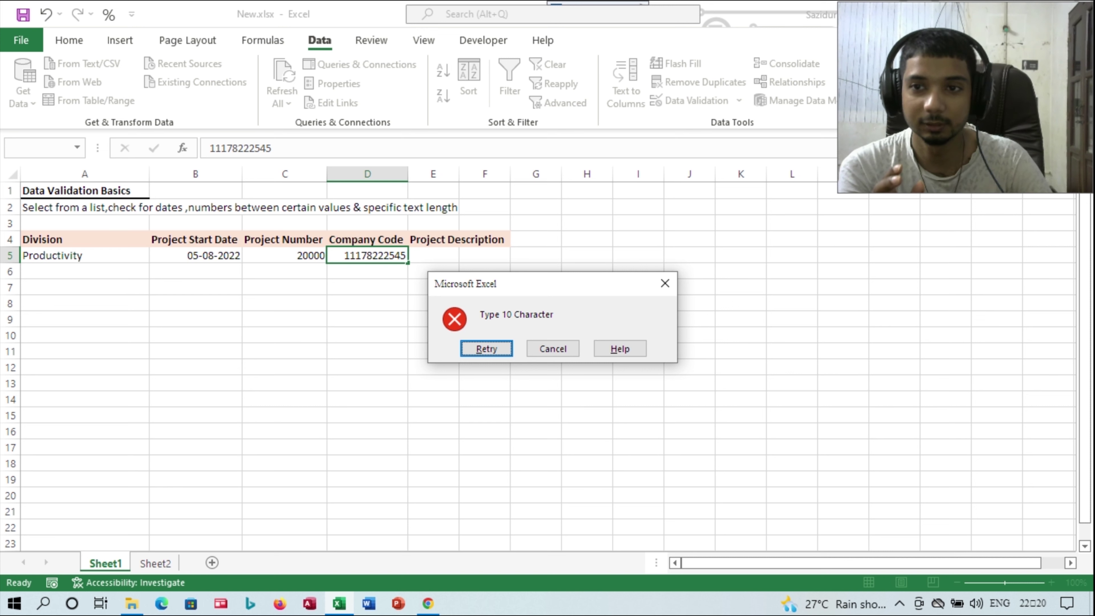
key("Tab")
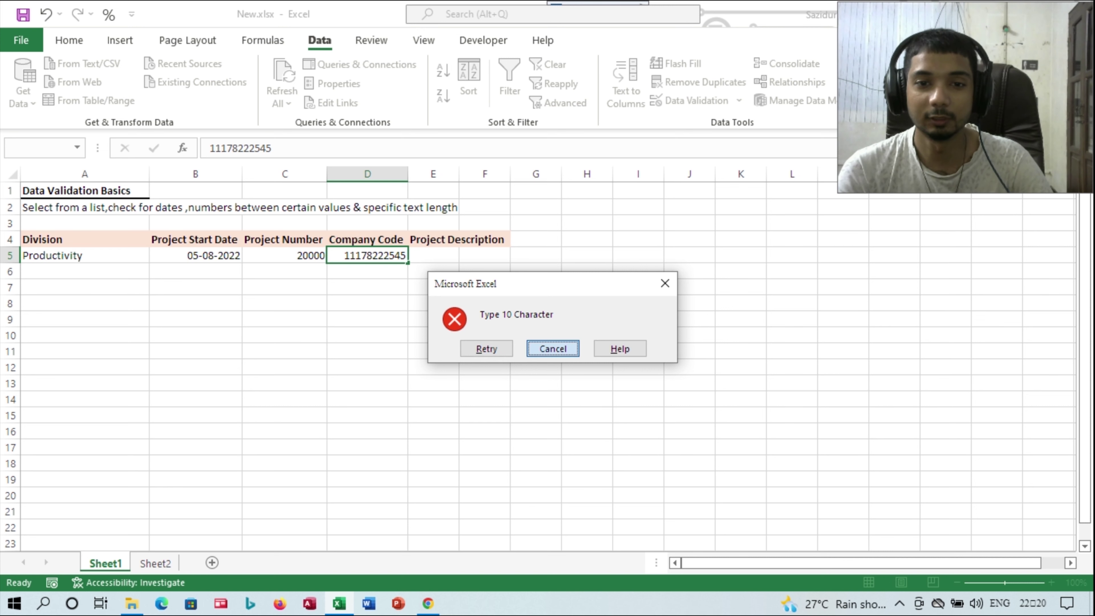
key("Return")
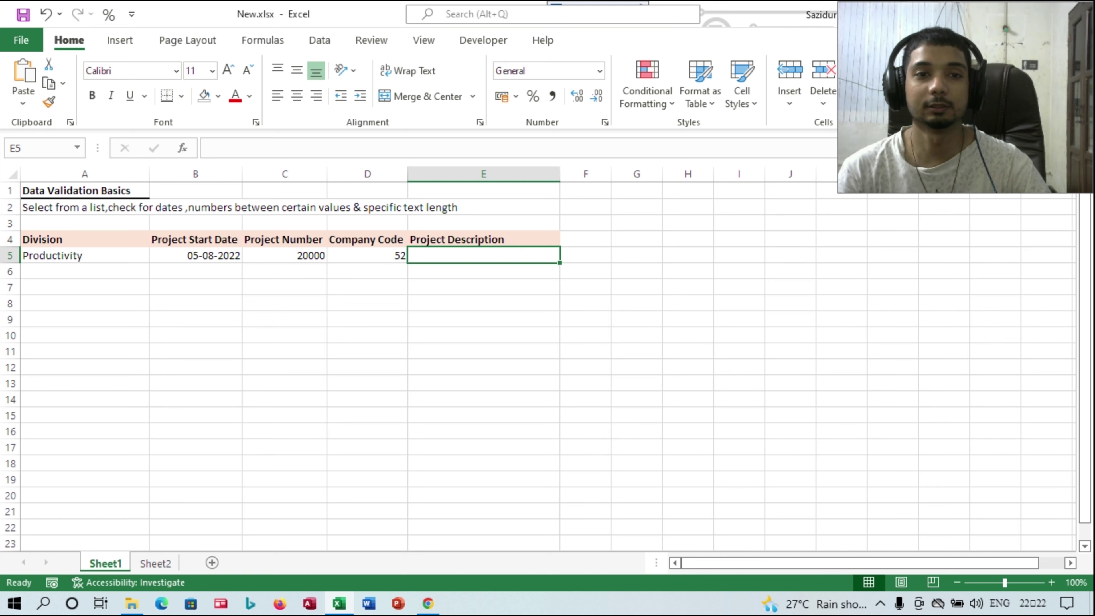
- Open Data Validation for E5 and allow Text length entries
left_click(319, 40)
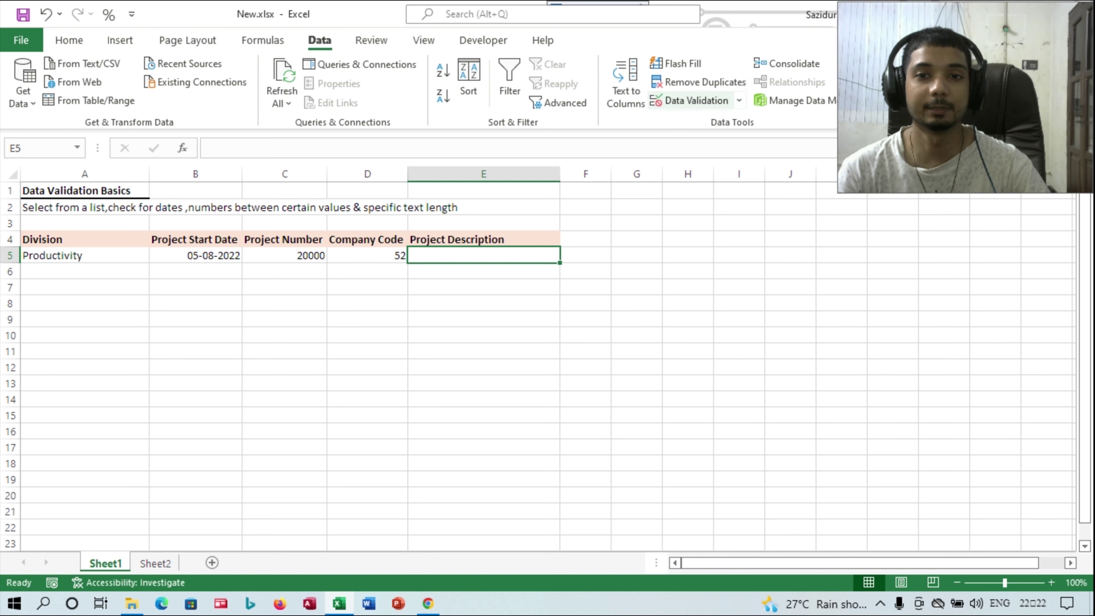
left_click(699, 82)
left_click(609, 238)
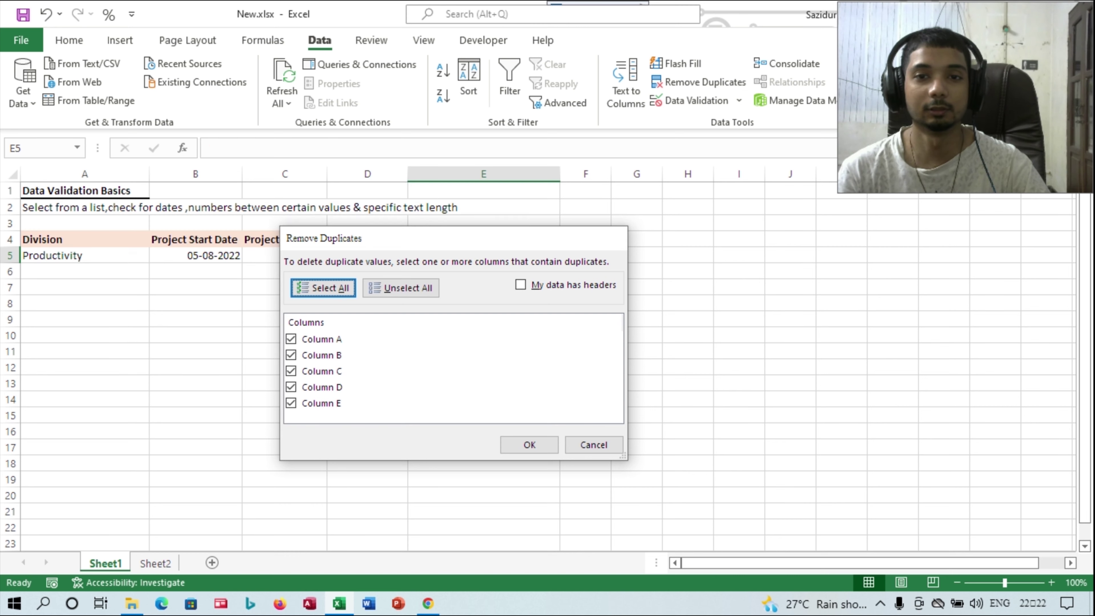
left_click(696, 100)
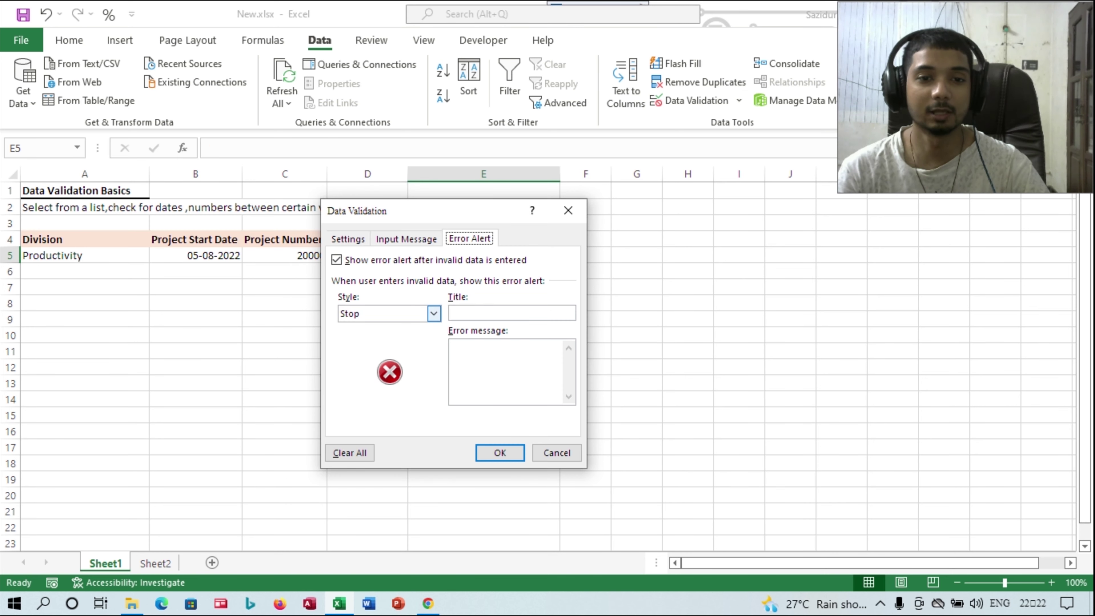
key("ctrl+Tab")
left_click(452, 292)
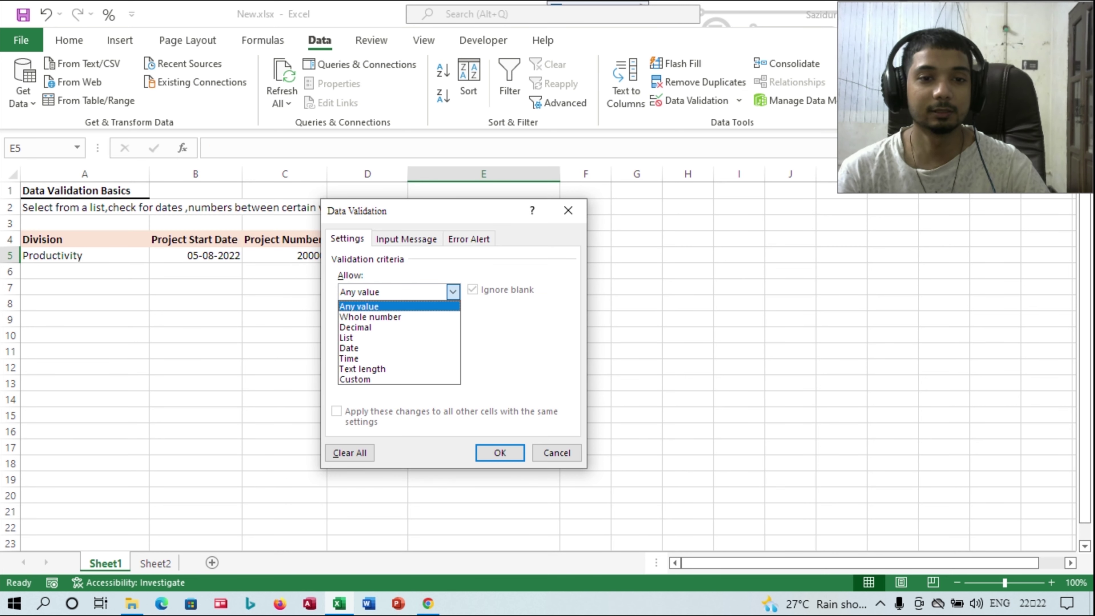
key("Down")
key("Down")
key("Down")
key("Down")
key("Down")
key("Down")
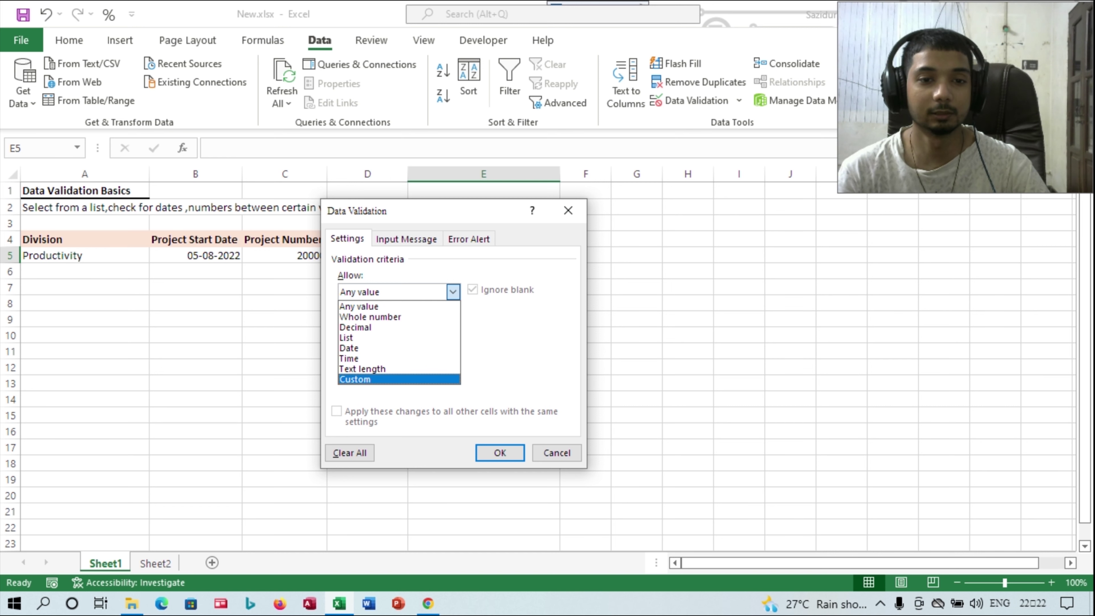
key("Up")
key("Return")
- Set E5's length condition to less than with a maximum of 40
left_click(452, 326)
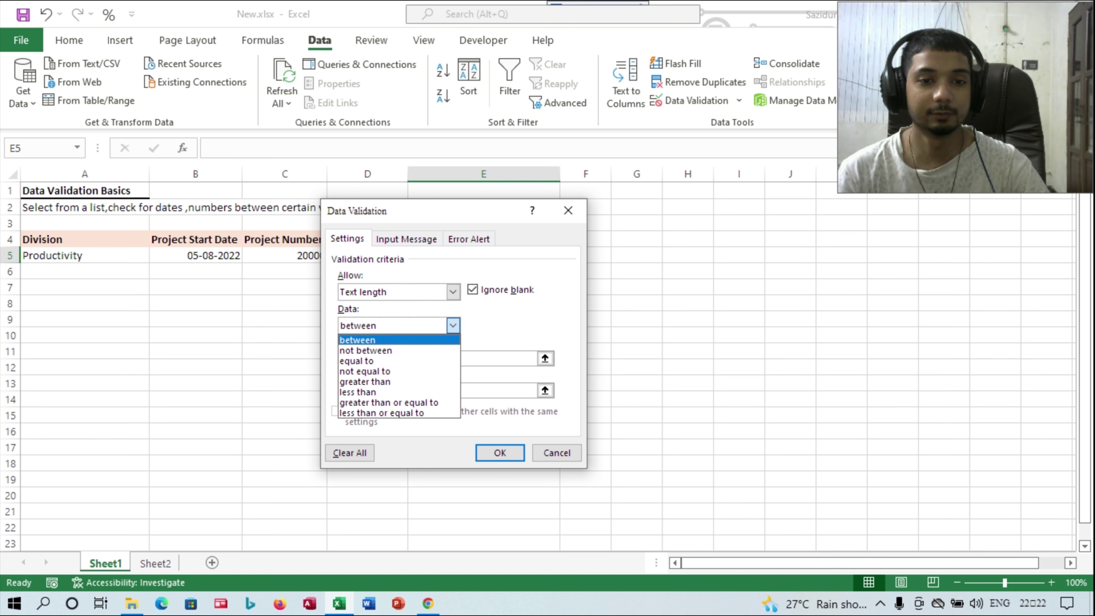
key("Down")
key("Down")
key("Down")
key("Down")
key("Down")
key("Down")
key("Down")
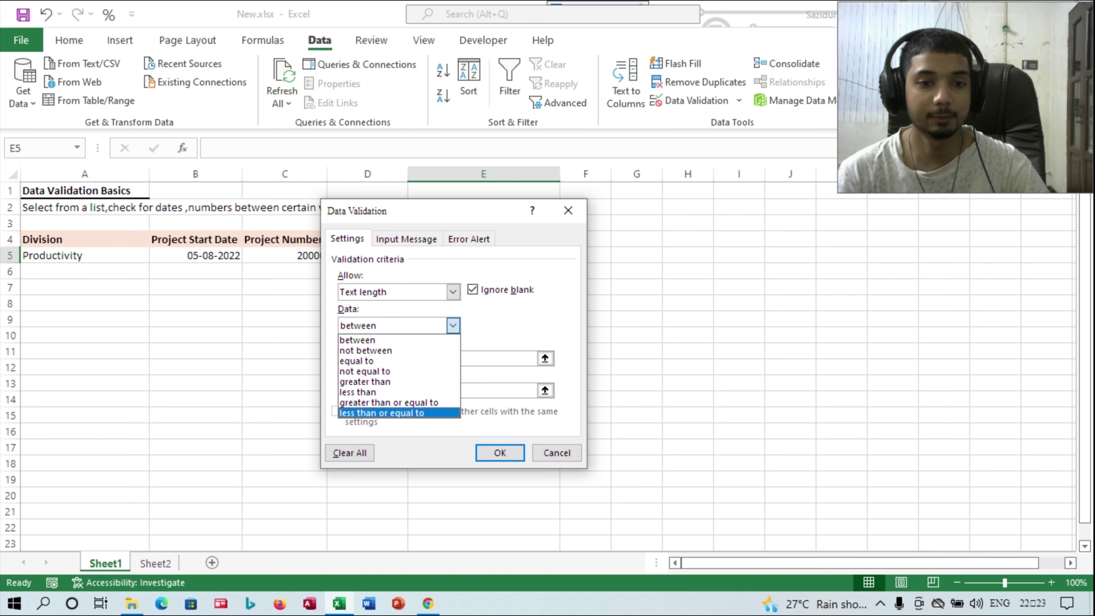
key("Up")
key("Up")
key("Up")
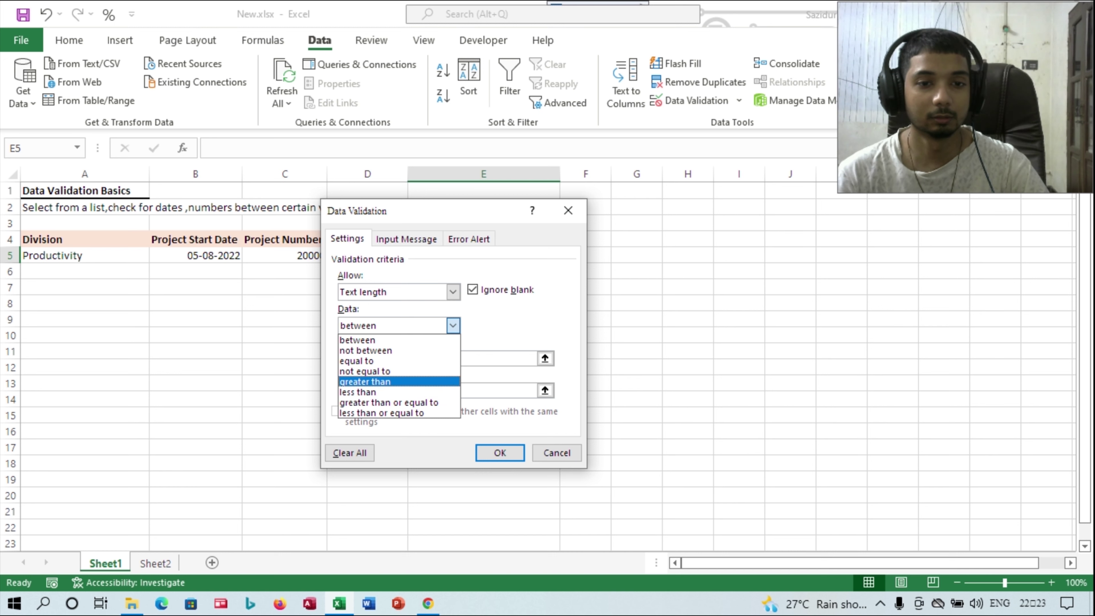
key("Up")
key("Down")
key("Down")
key("Return")
key("Tab")
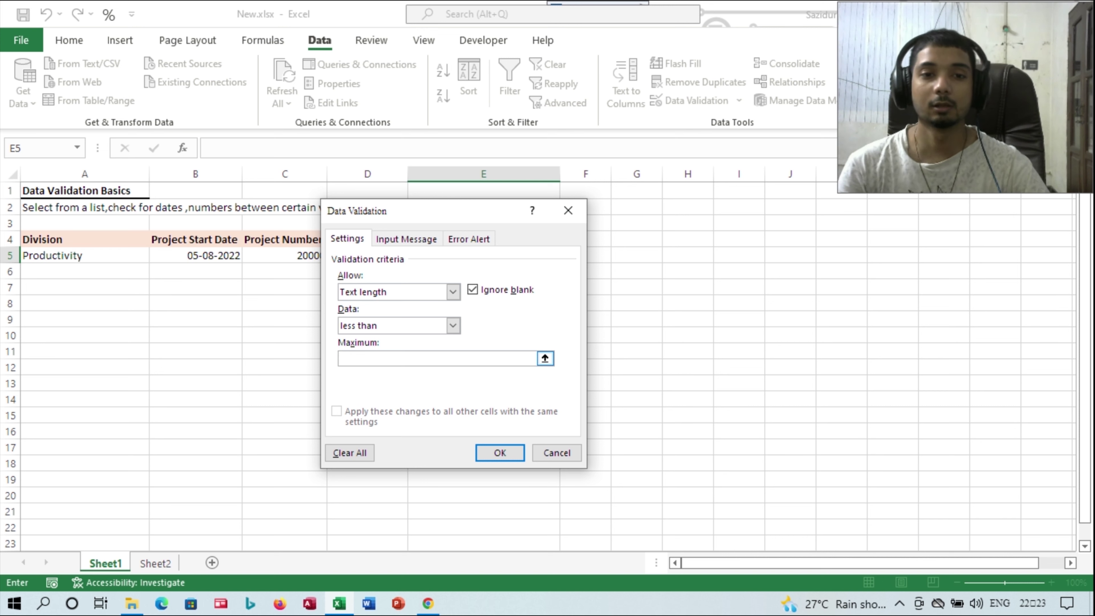
type("1")
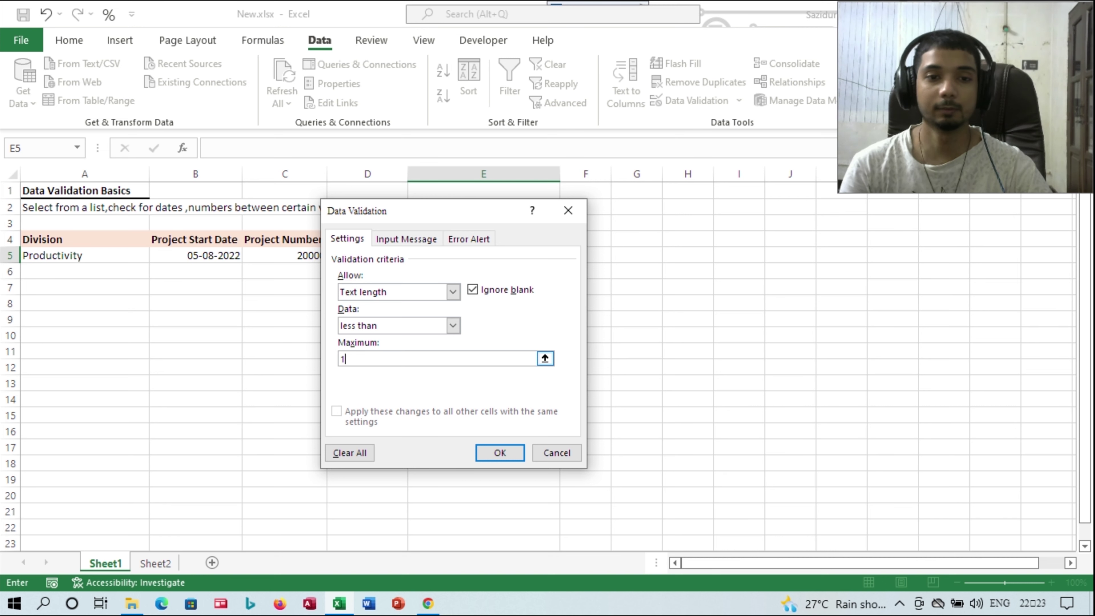
type("50")
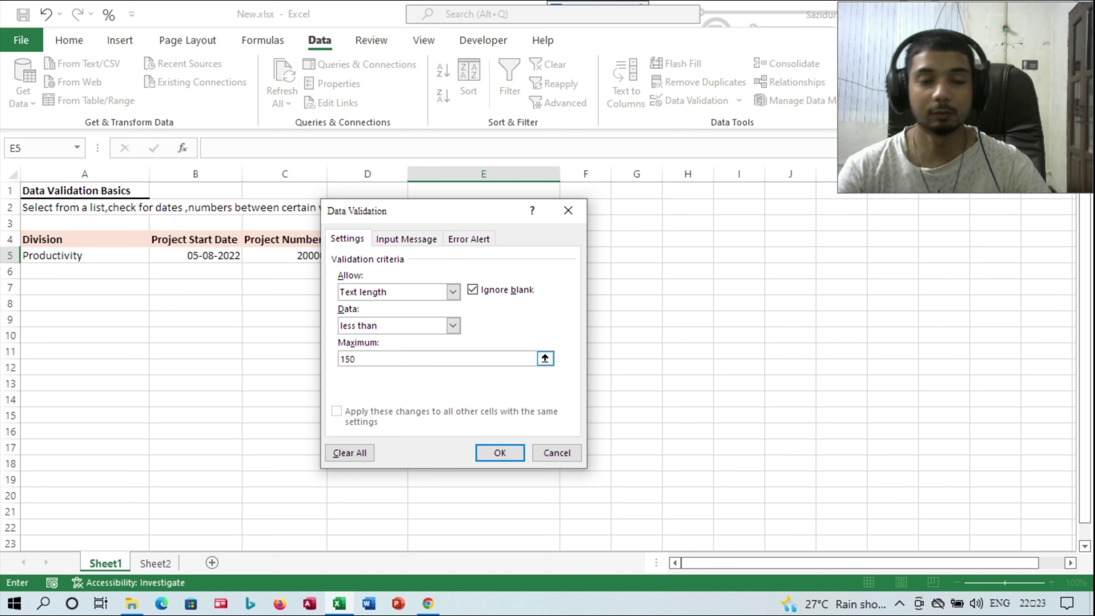
key("BackSpace")
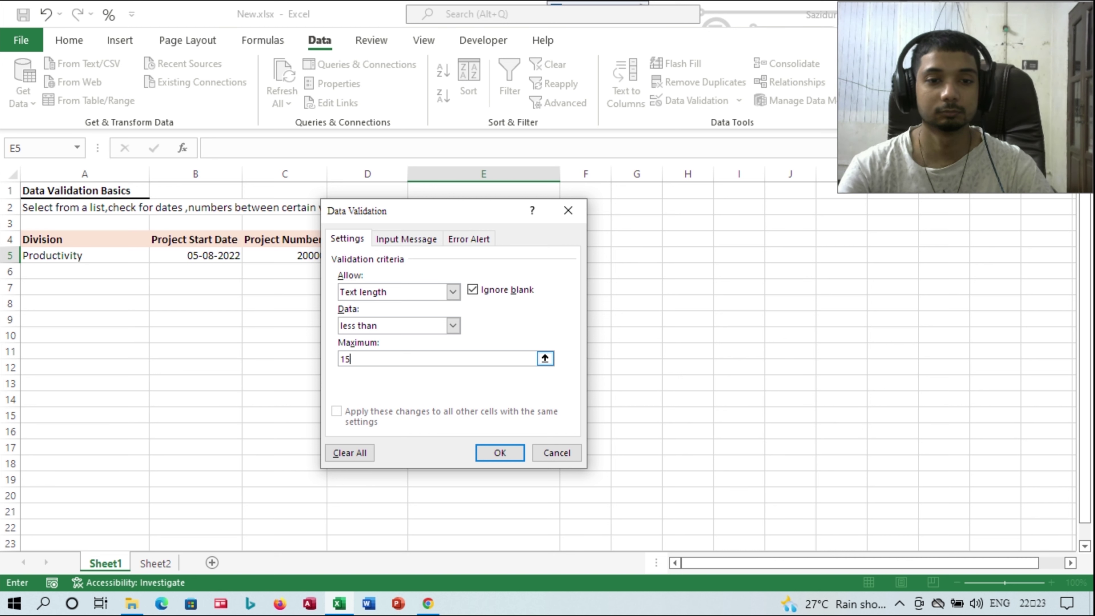
key("BackSpace")
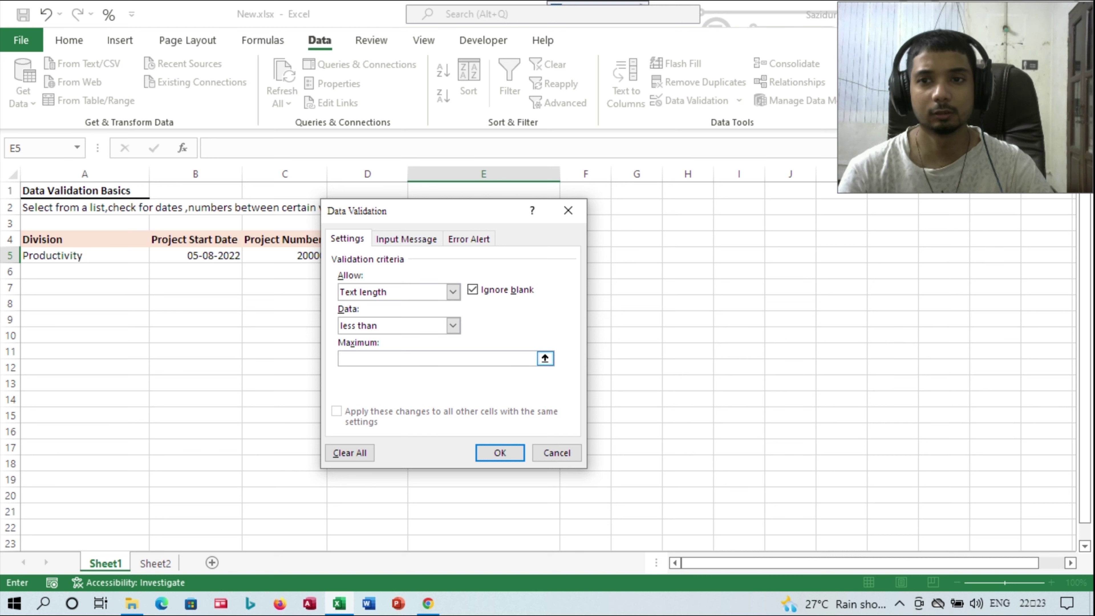
type("40")
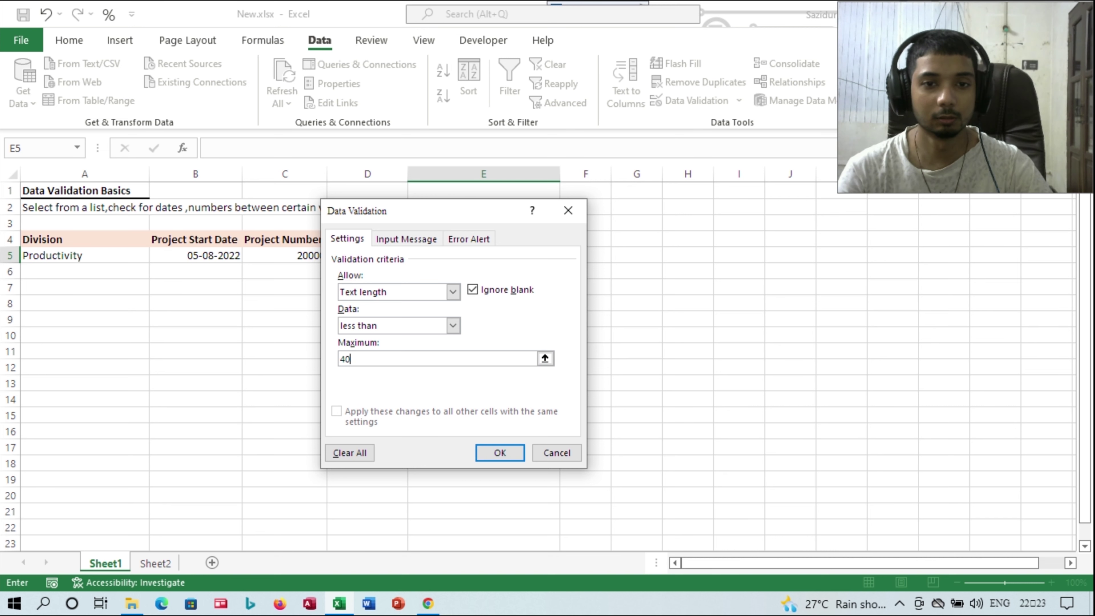
key("ctrl+Tab")
key("ctrl+Tab")
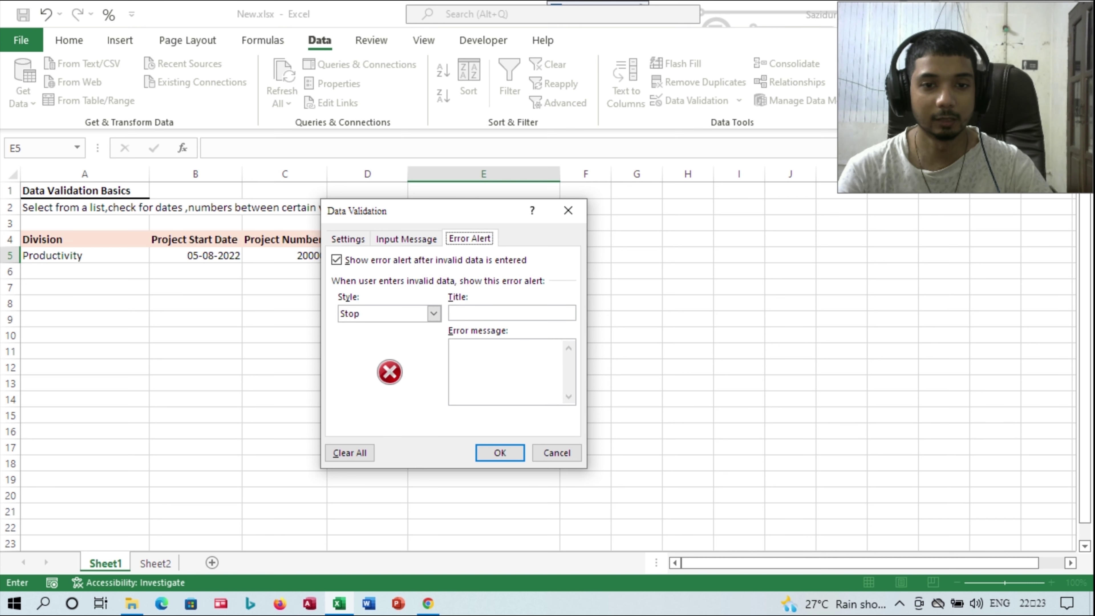
- Enter the error message 'Please Dont Ener More than 50' and apply E5's rule
left_click(452, 347)
type("l")
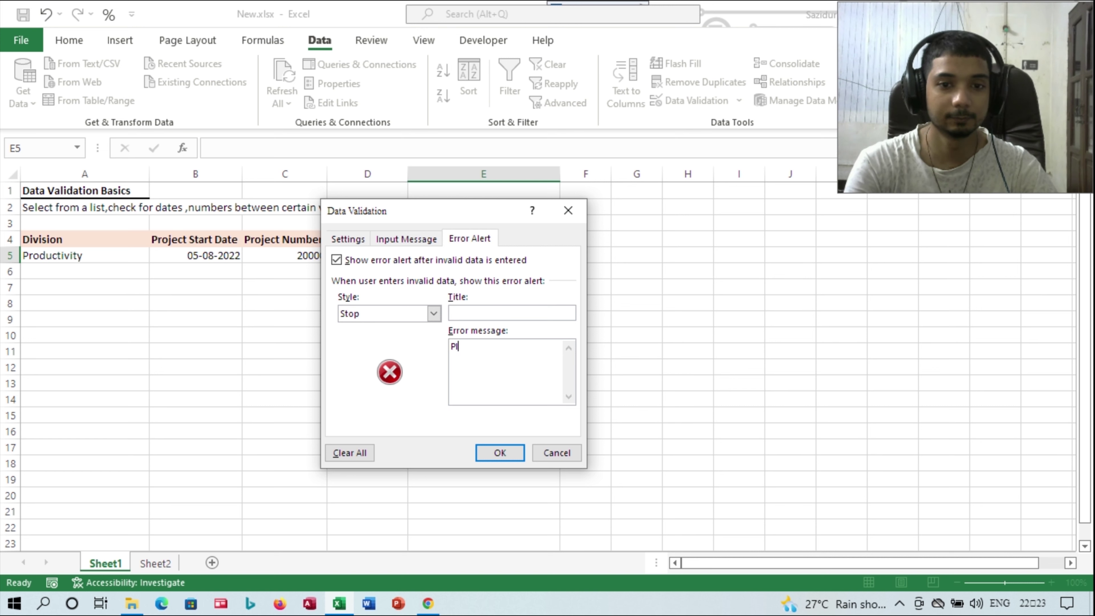
type("ease")
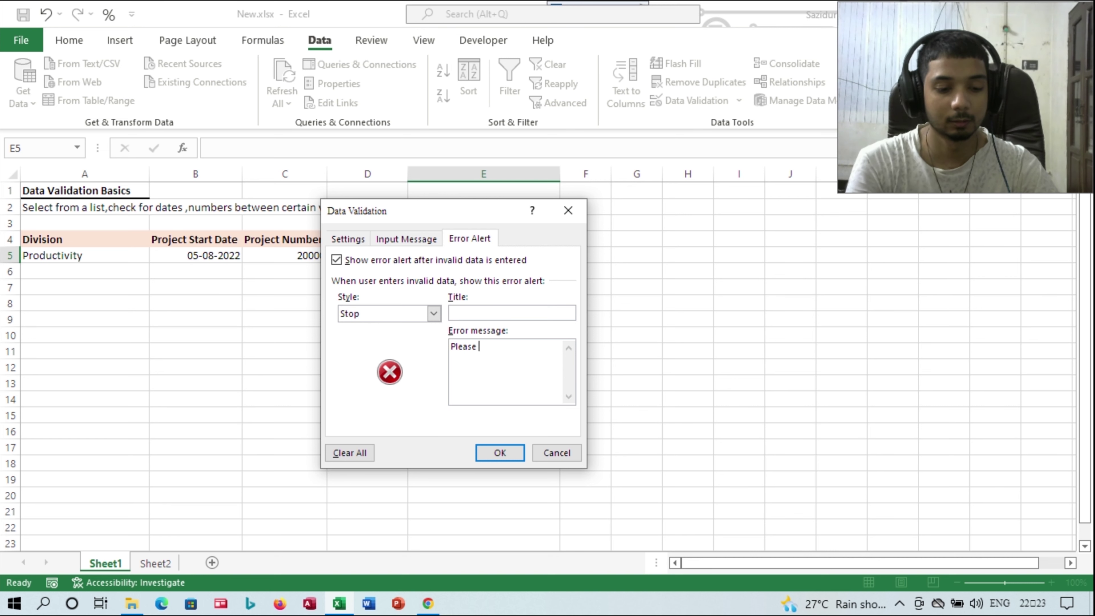
type(" Dont ")
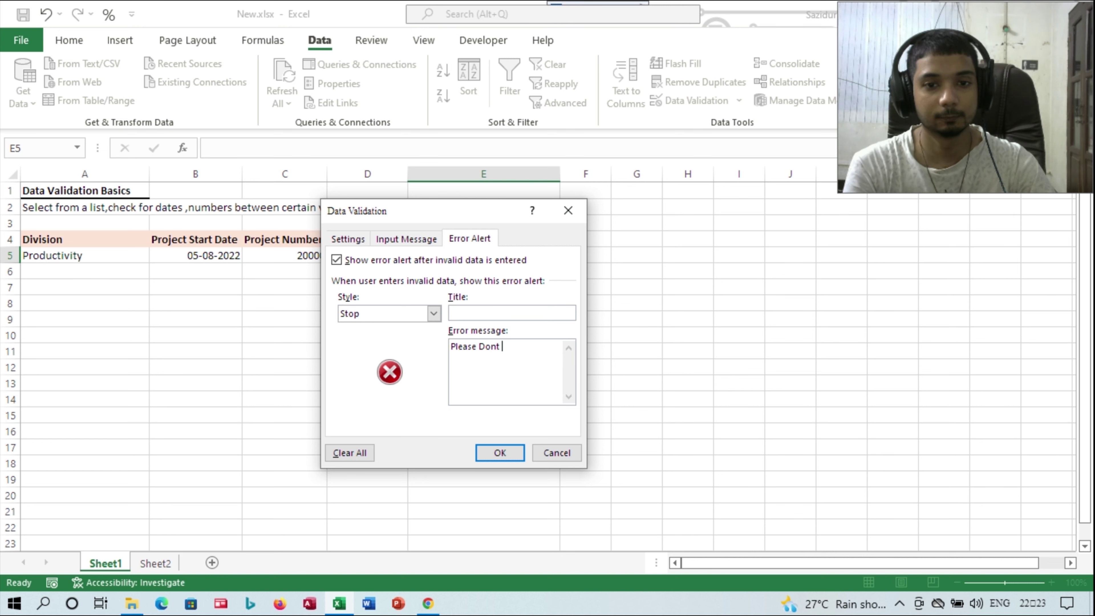
type("Ener")
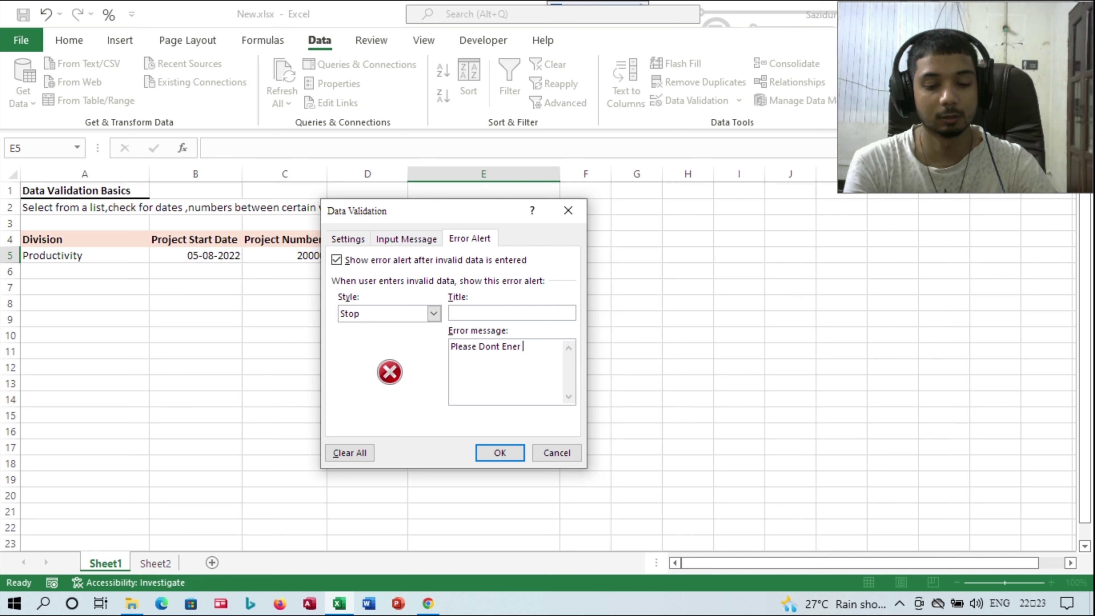
type(" More t")
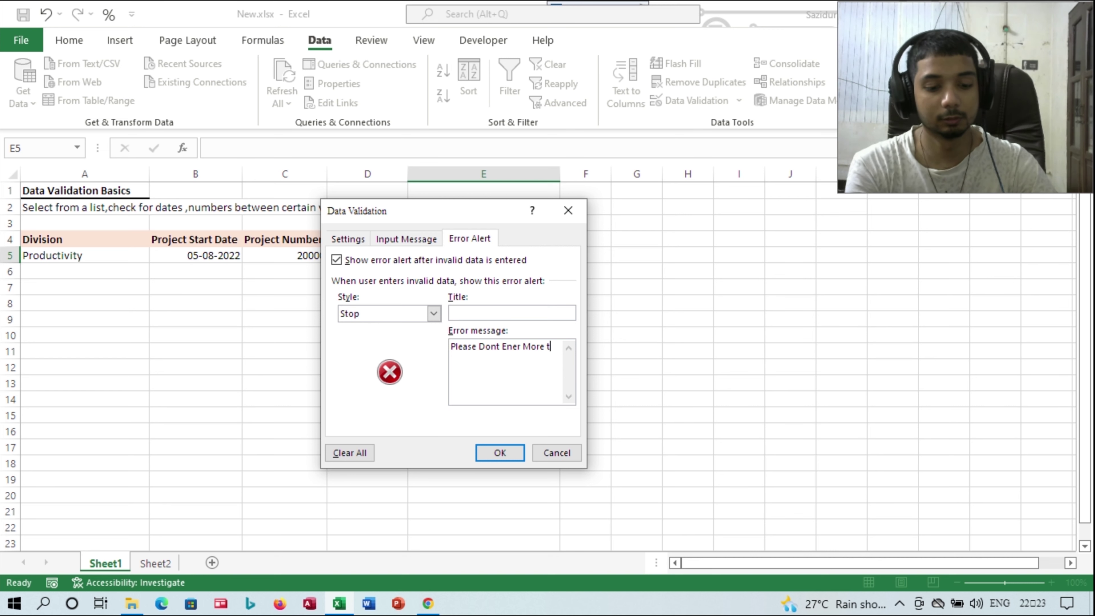
type("hsa")
key("BackSpace")
key("BackSpace")
type("a")
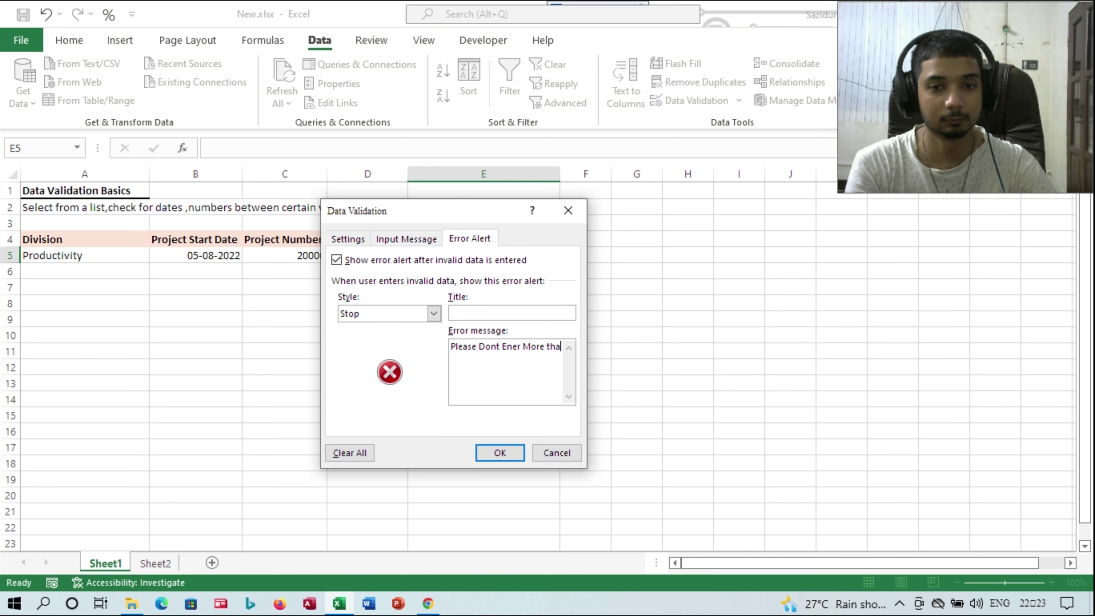
type("n 50")
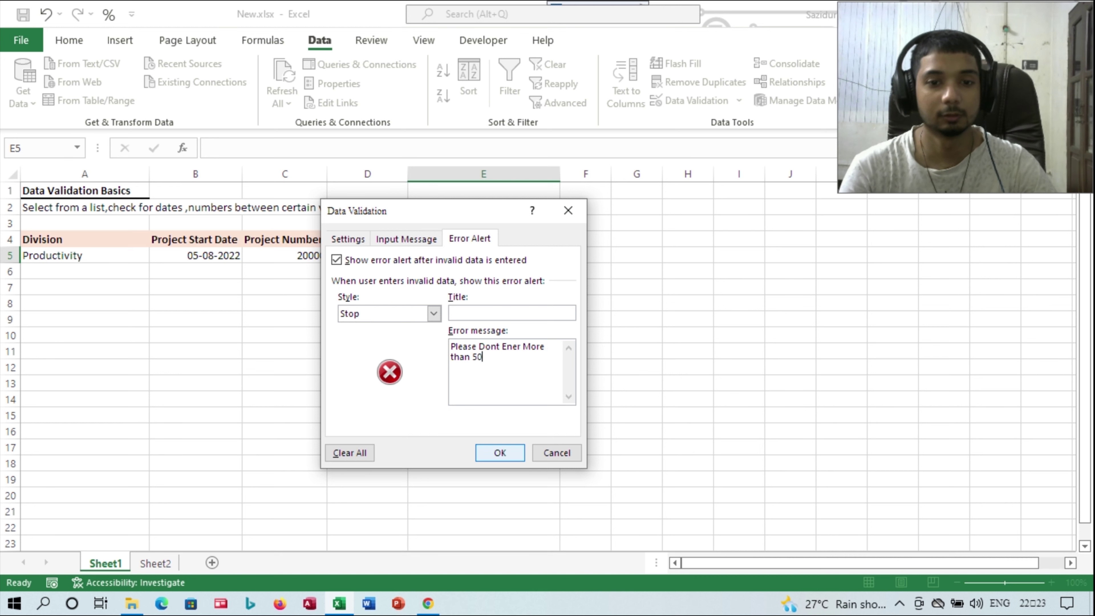
key("Return")
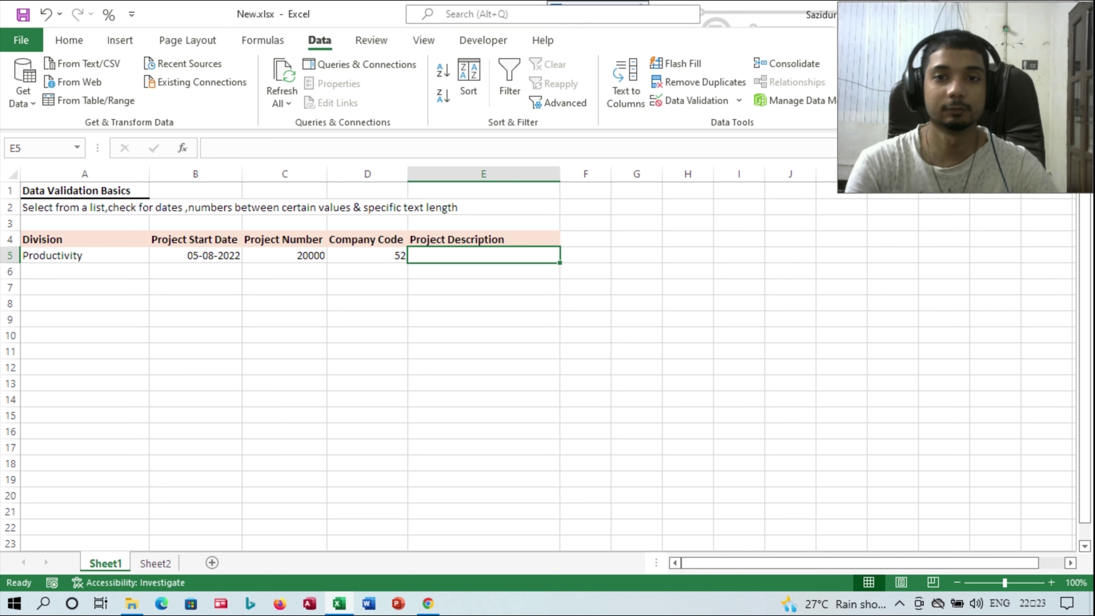
- Enter an overlong string in E5 to trigger the length alert, then dismiss it
type("hdhsagbh")
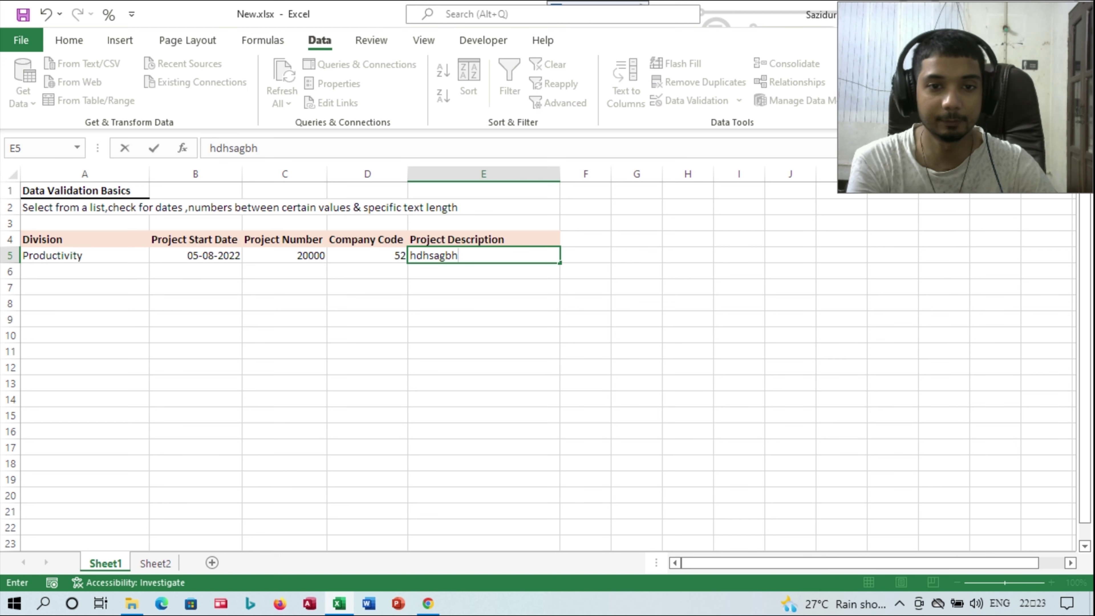
type("sahbfhsdahfbesdahhbfhesdahbededhsfhsdfhdswbgdhswg")
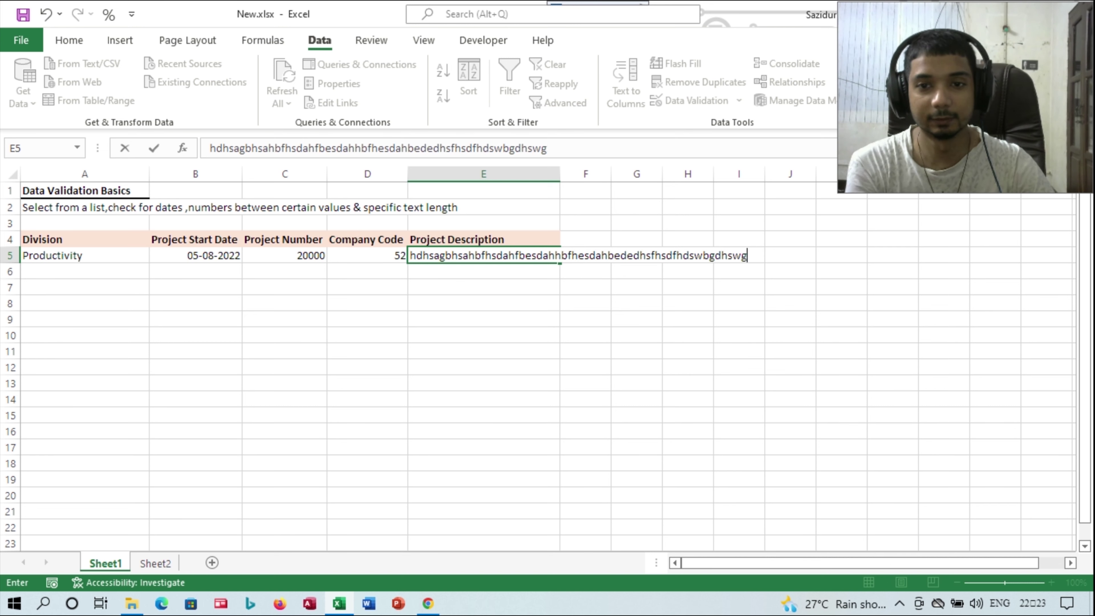
type("fbdhsgfbsw")
key("Return")
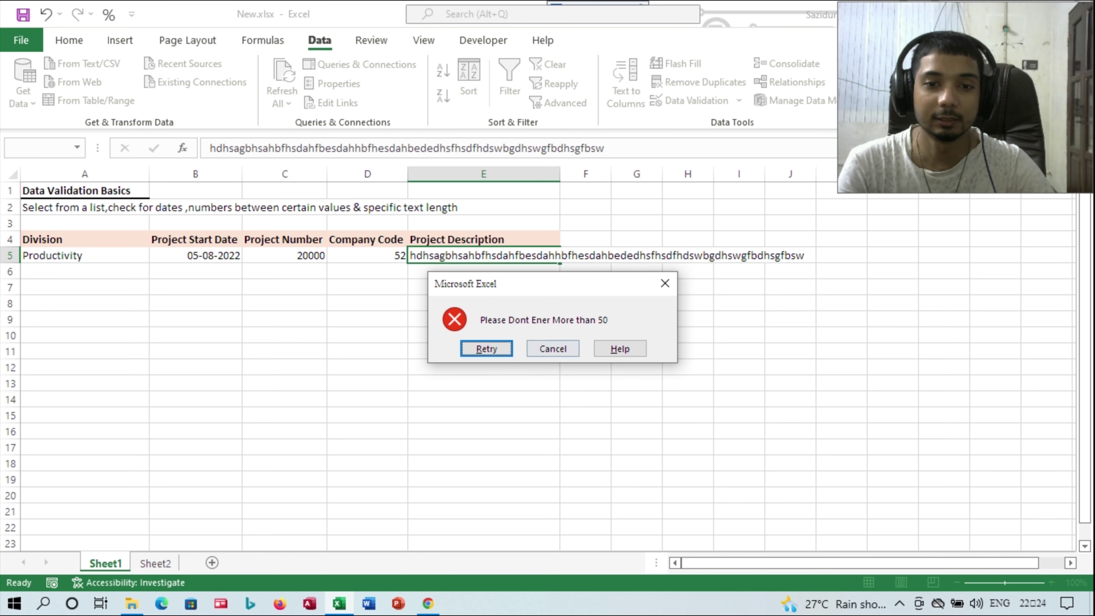
key("Escape")
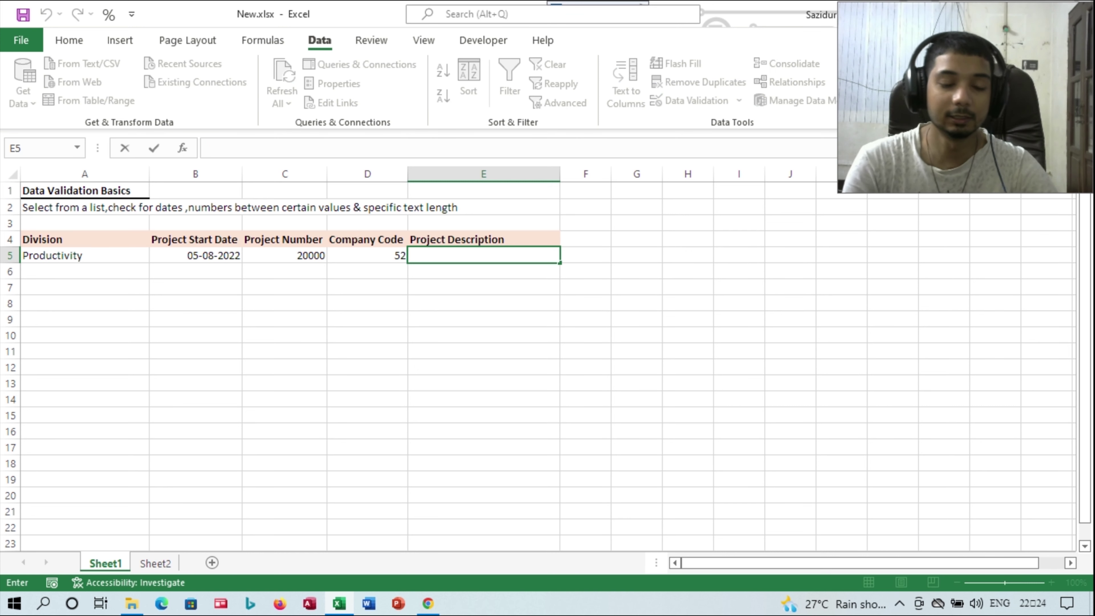
type("Its w")
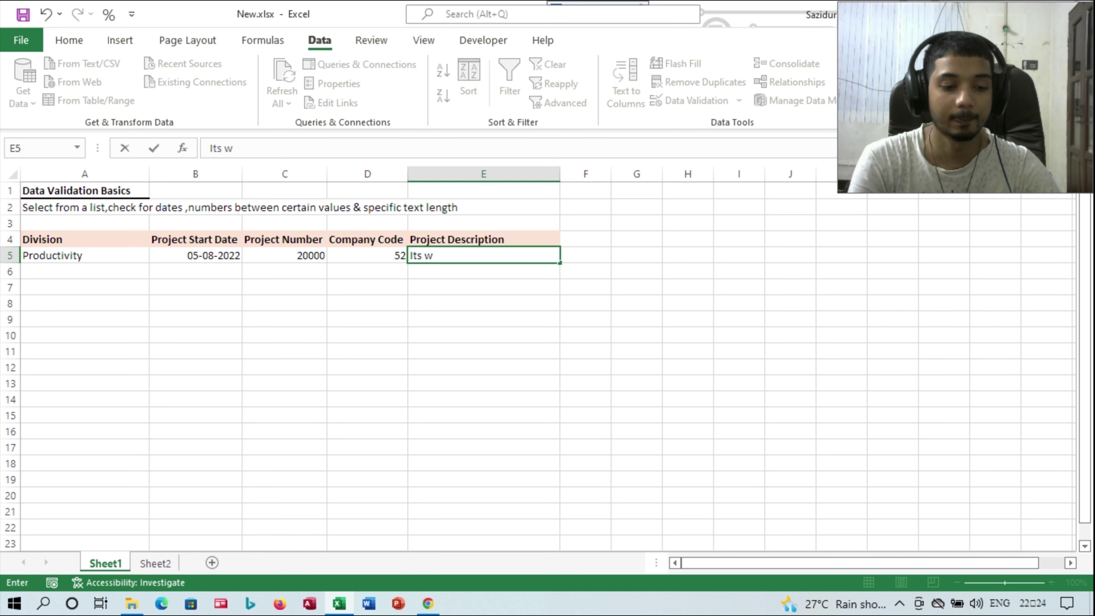
- Replace the draft text in E5 with 'Electricity Project' and commit it
key("BackSpace")
type("a")
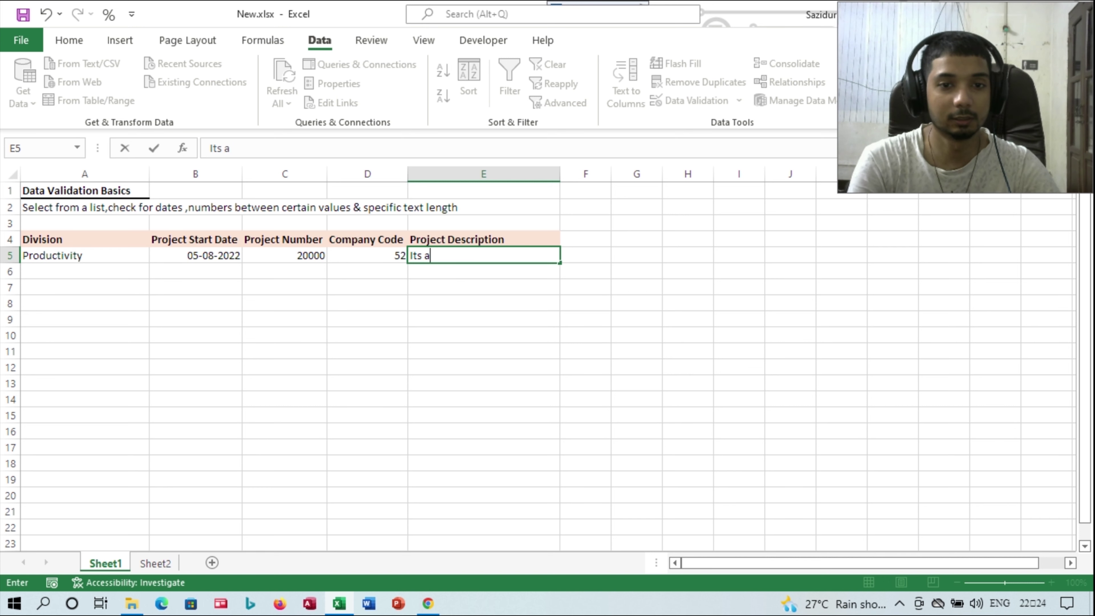
type(" nice")
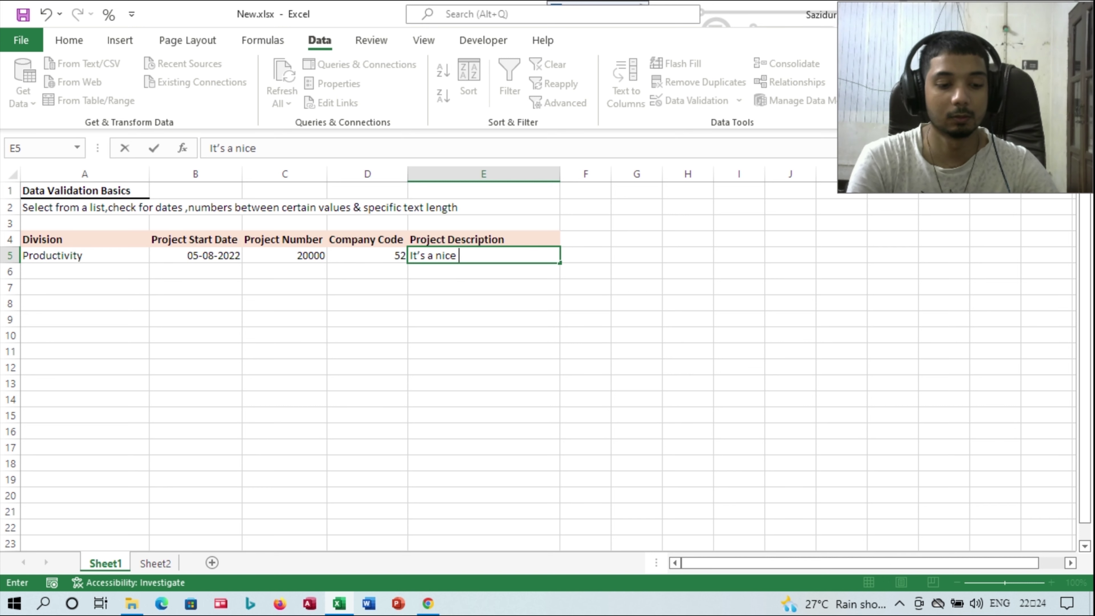
type(" Pro")
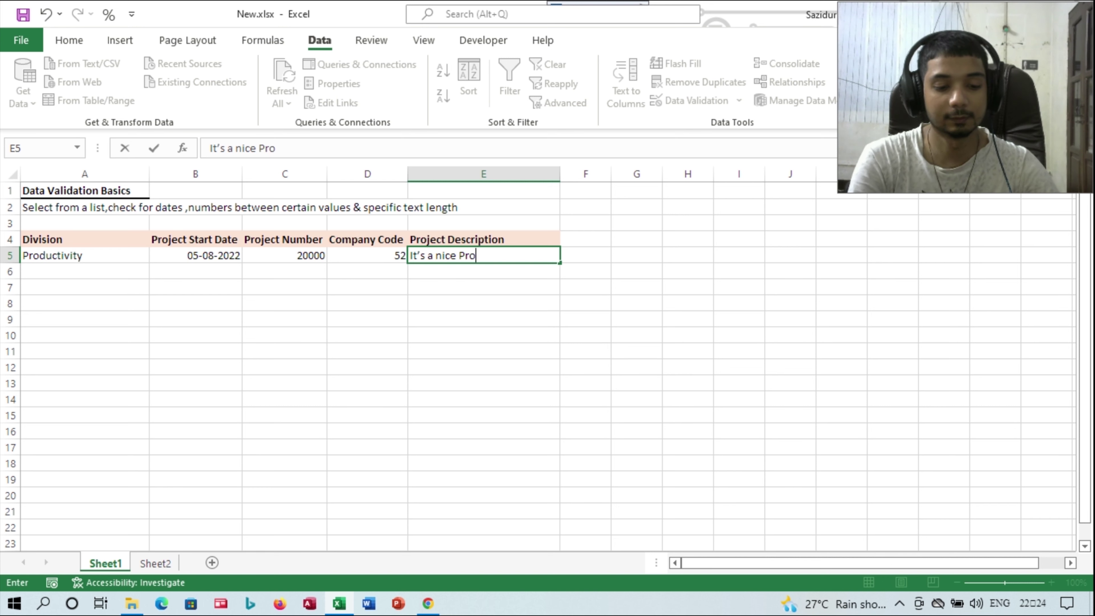
type("ject")
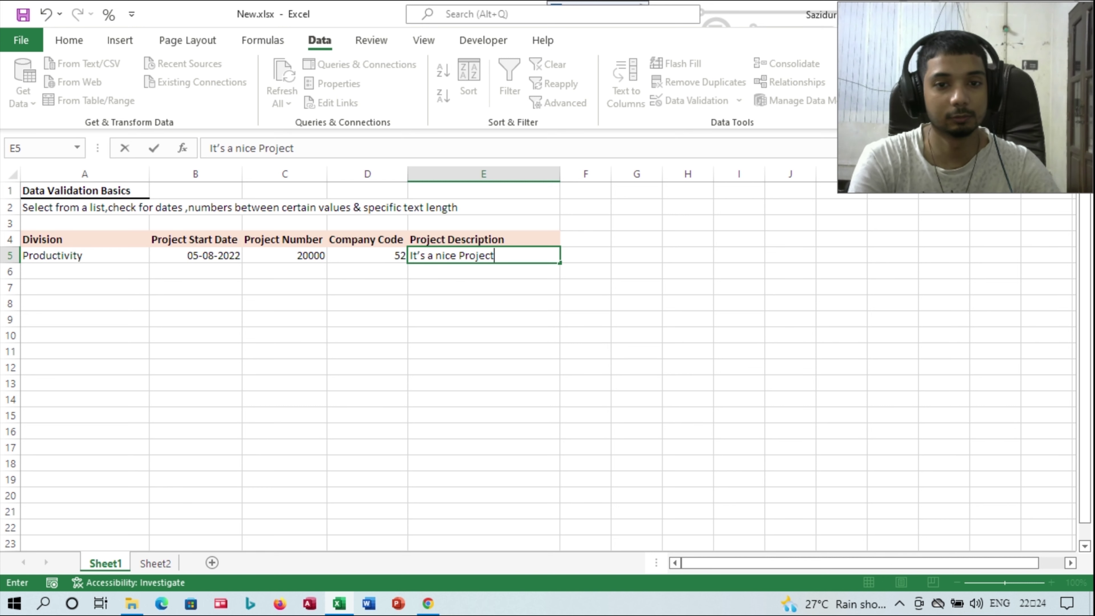
key("BackSpace")
key("BackSpace")
key("BackSpace")
key("BackSpace")
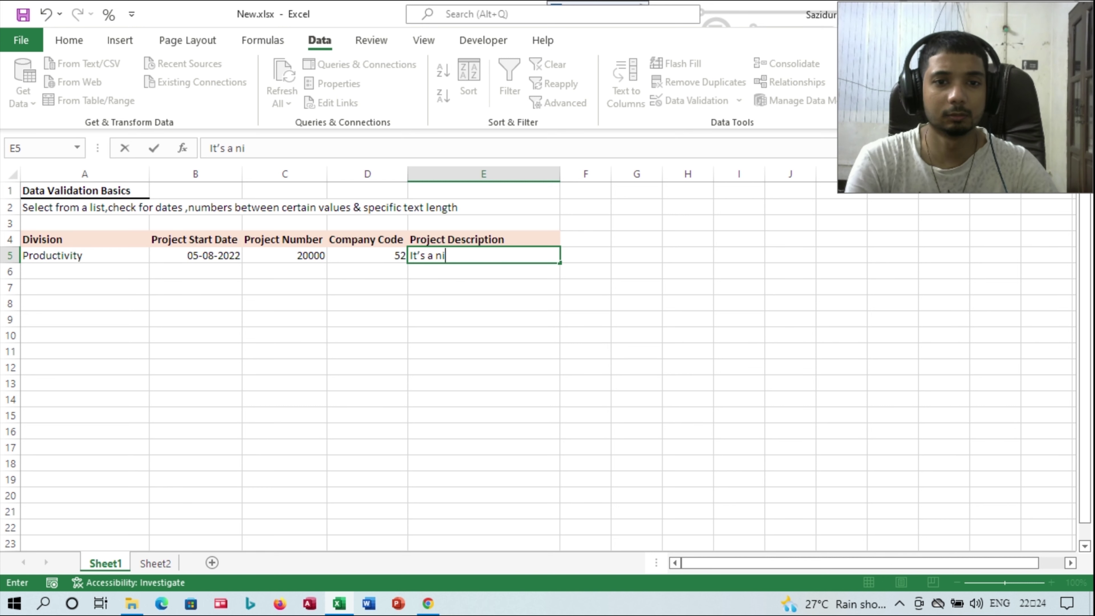
key("BackSpace")
key("BackSpace")
key("BackSpace")
key("BackSpace")
key("BackSpace")
key("BackSpace")
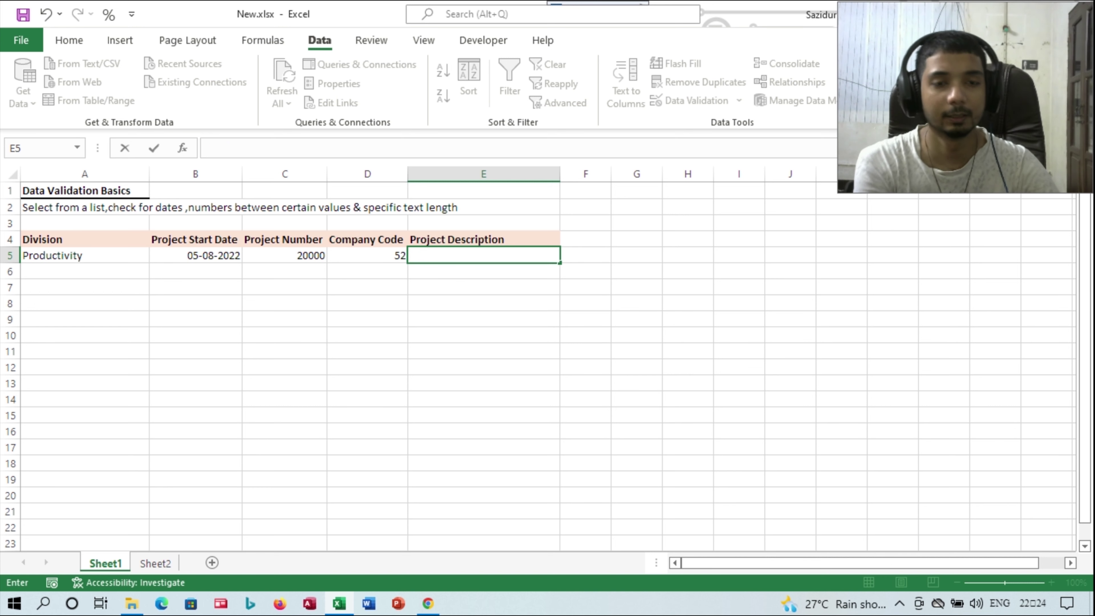
type("El")
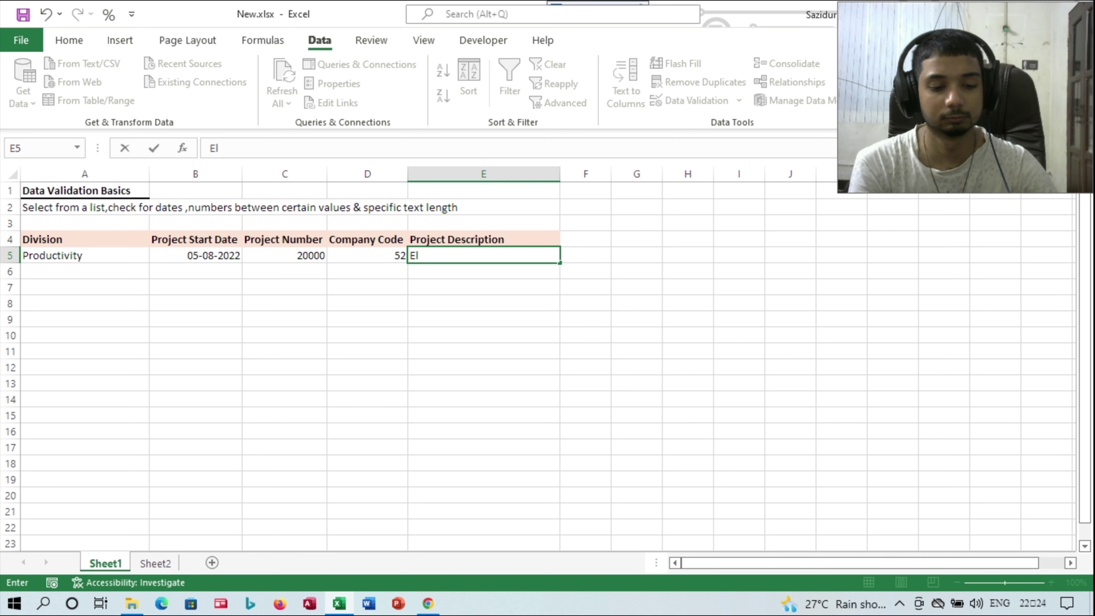
type("ectric")
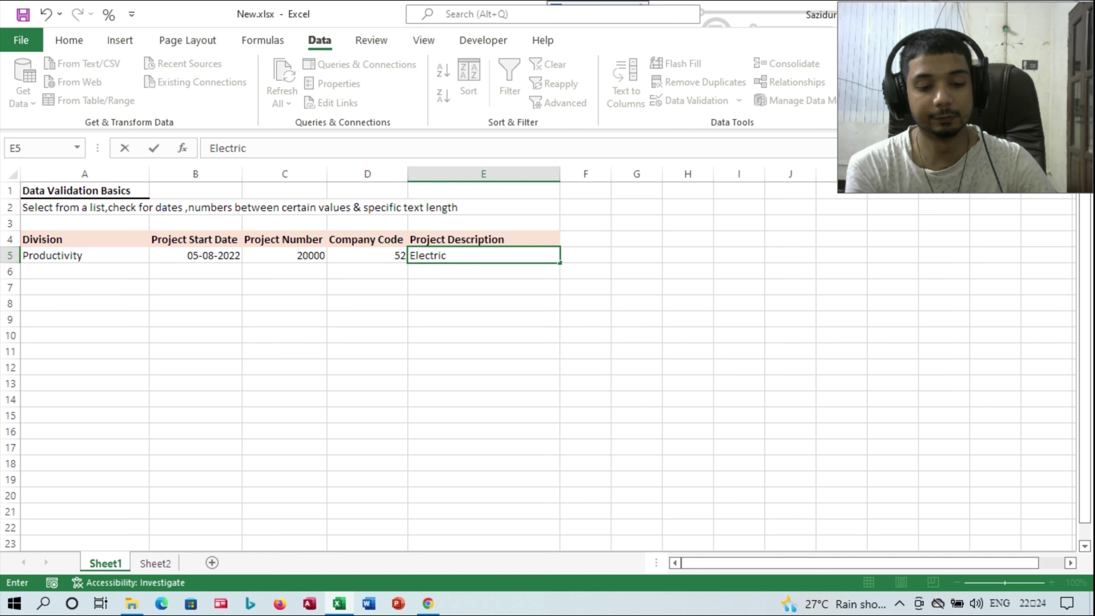
type("ity P")
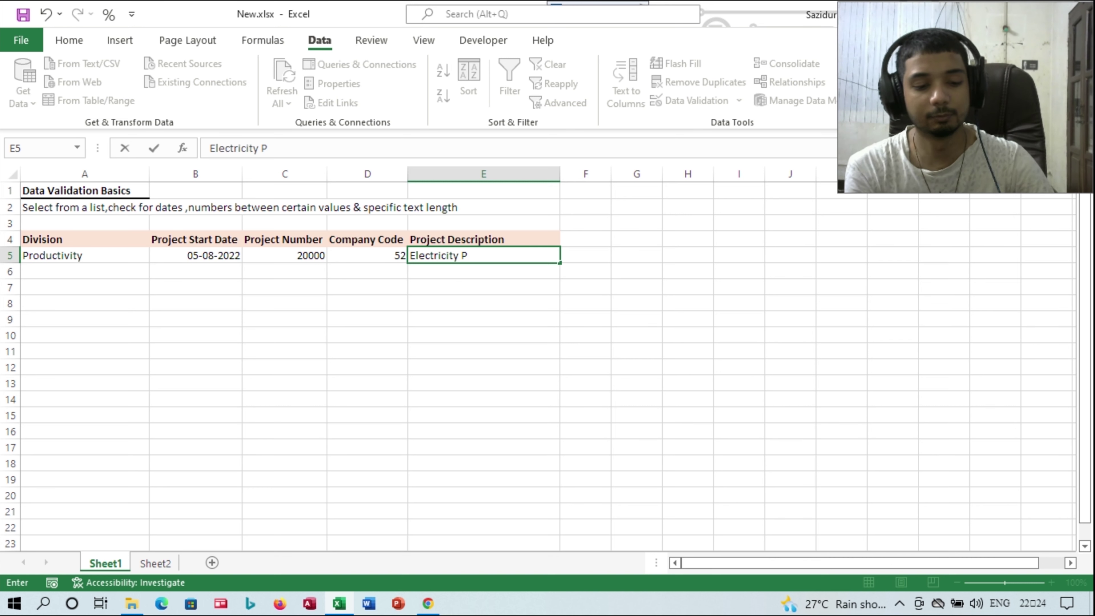
type("roject")
key("Return")
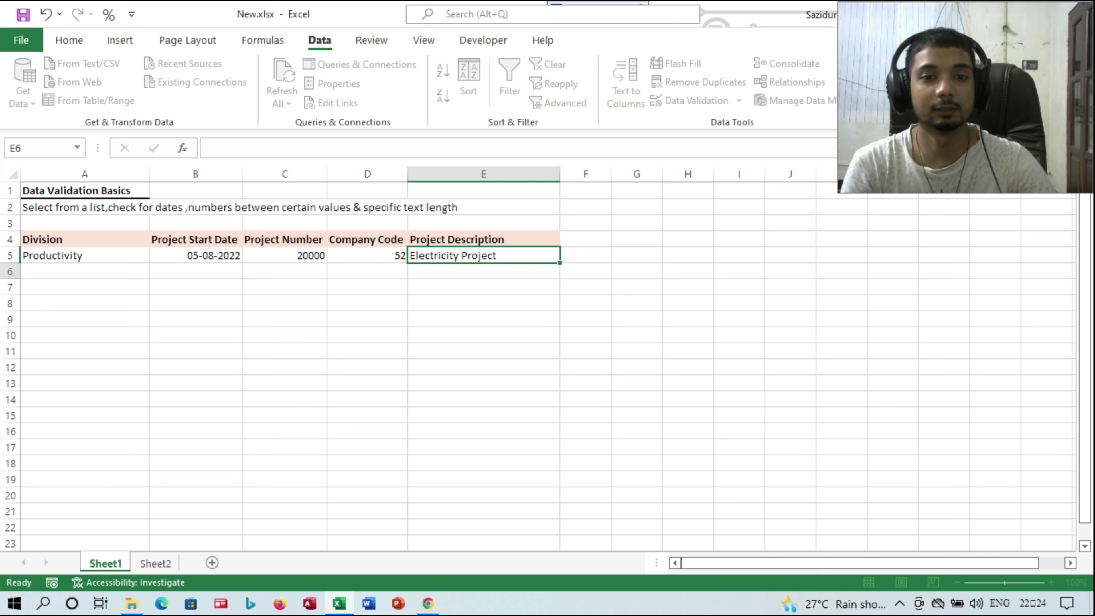
- Select the row-5 cells from A5 to E5 and copy them
left_click(484, 255)
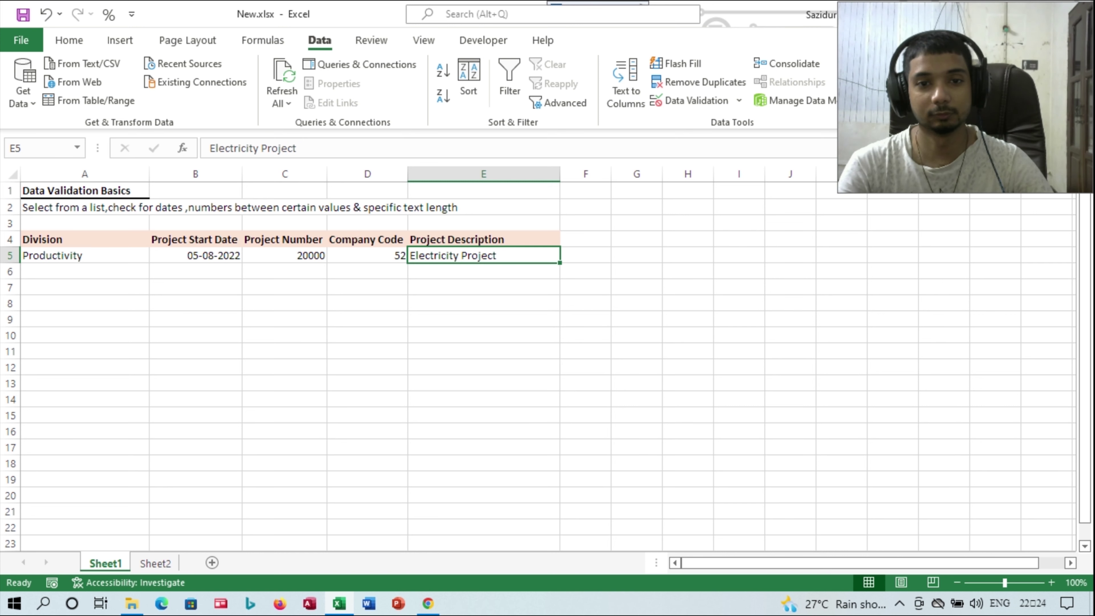
left_click(483, 271)
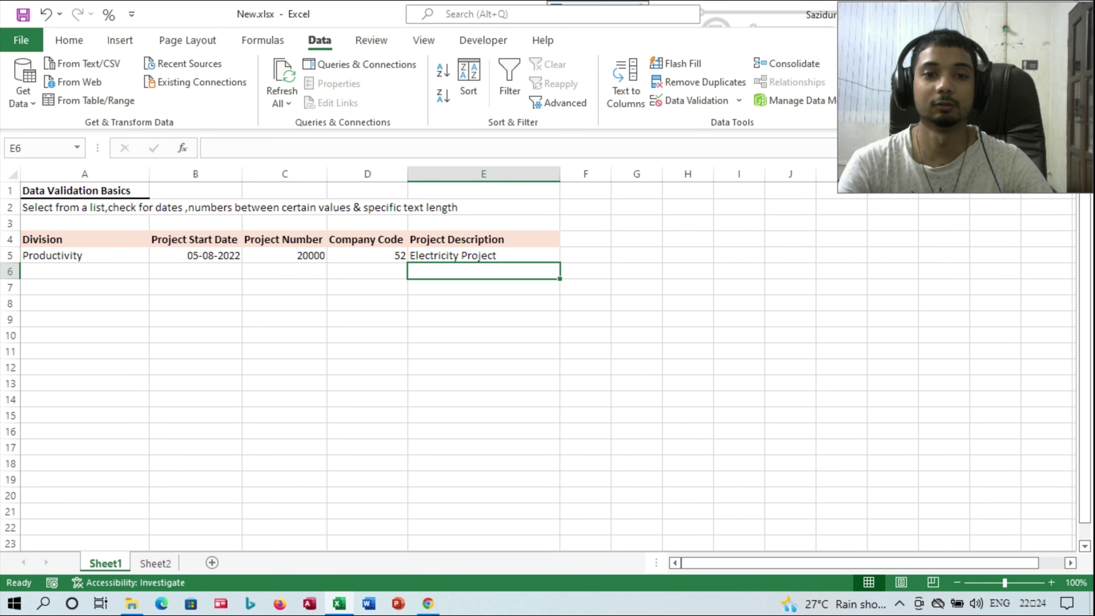
left_click(483, 255)
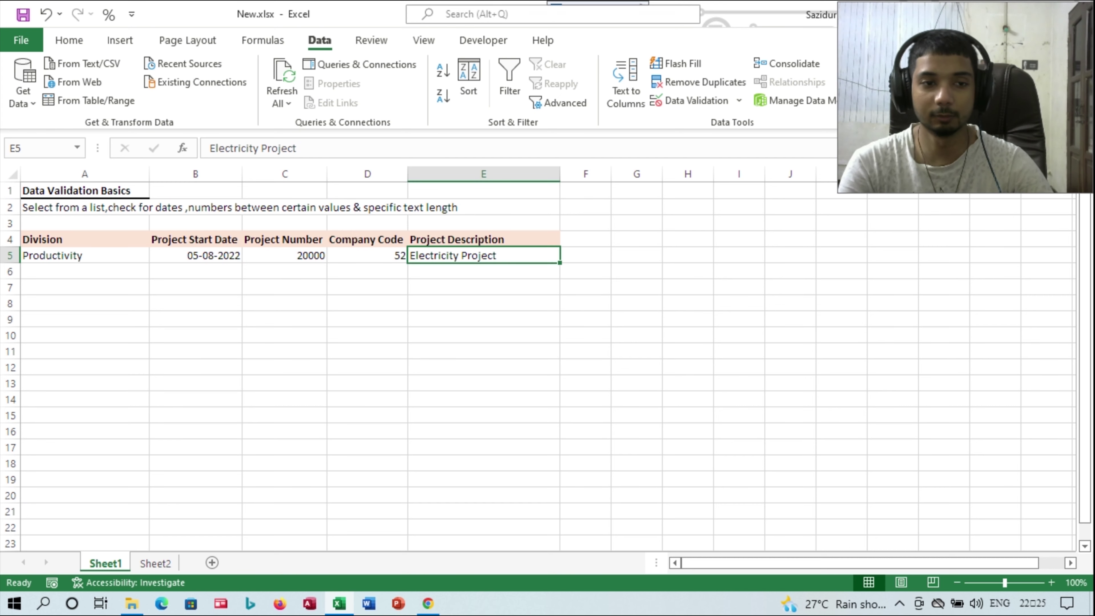
left_click(85, 255)
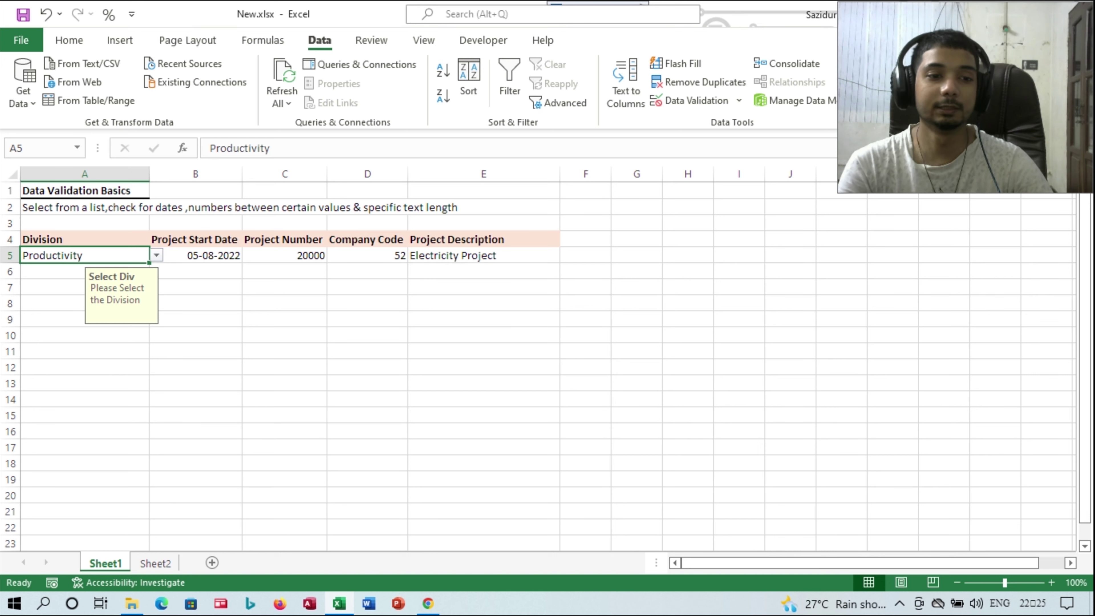
left_click(84, 495)
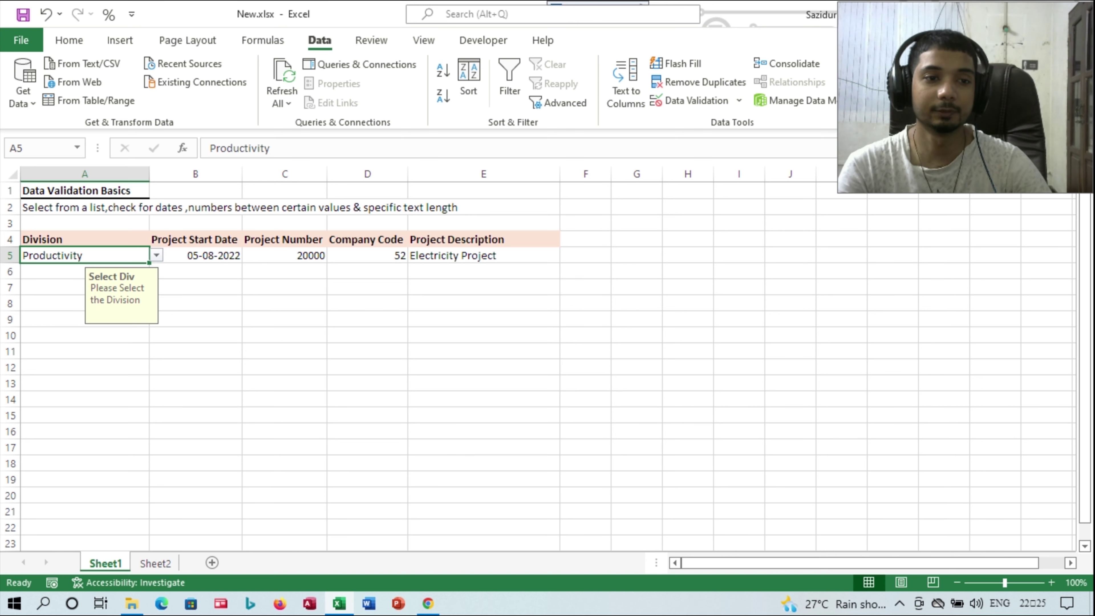
key("shift+Right")
key("shift+Right")
key("shift+Right")
key("shift+Right")
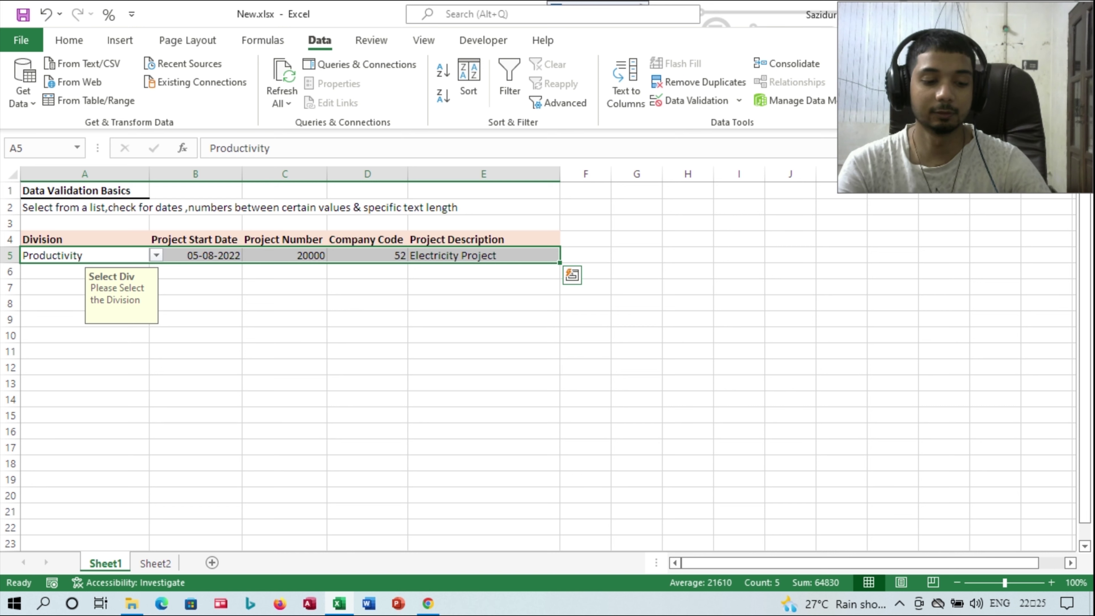
key("ctrl+c")
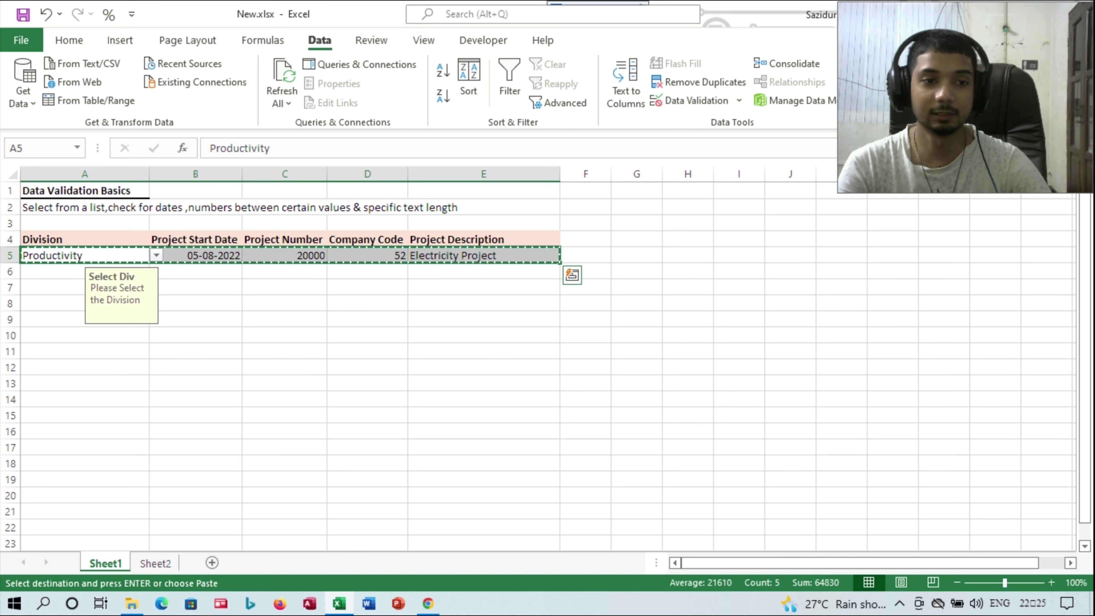
- Select the destination range from A6 down to row 20
key("Down")
key("shift+Down")
key("shift+Down")
key("shift+Down")
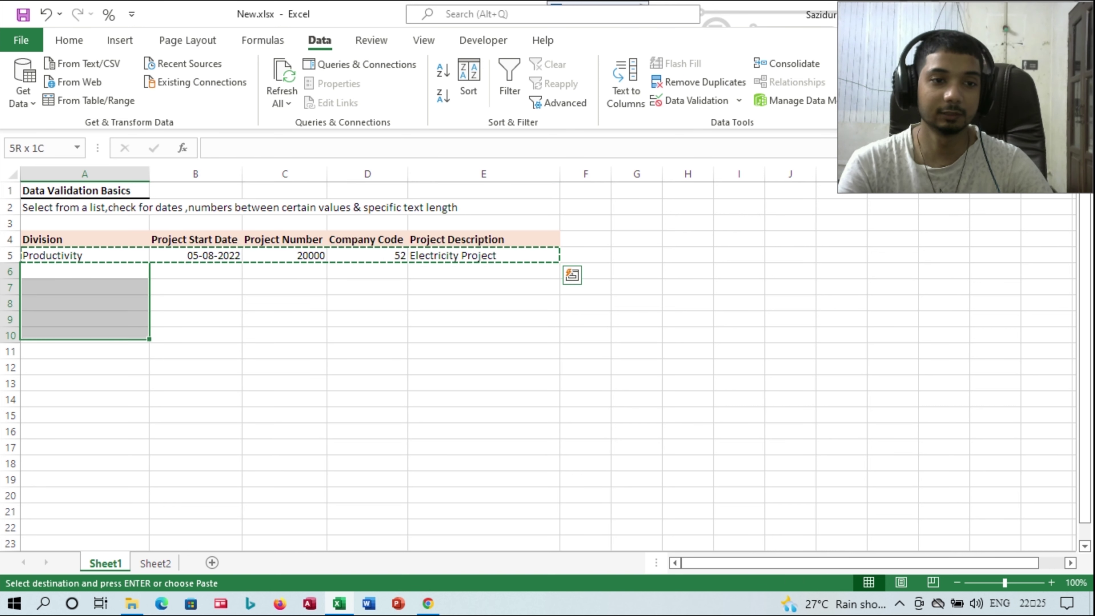
key("shift+Down")
key("shift+Down")
key("shift+Down")
key("shift+Down")
key("shift+Down")
key("shift+Down")
key("shift+Down")
key("shift+Down")
key("shift+Down")
key("shift+Down")
key("shift+Down")
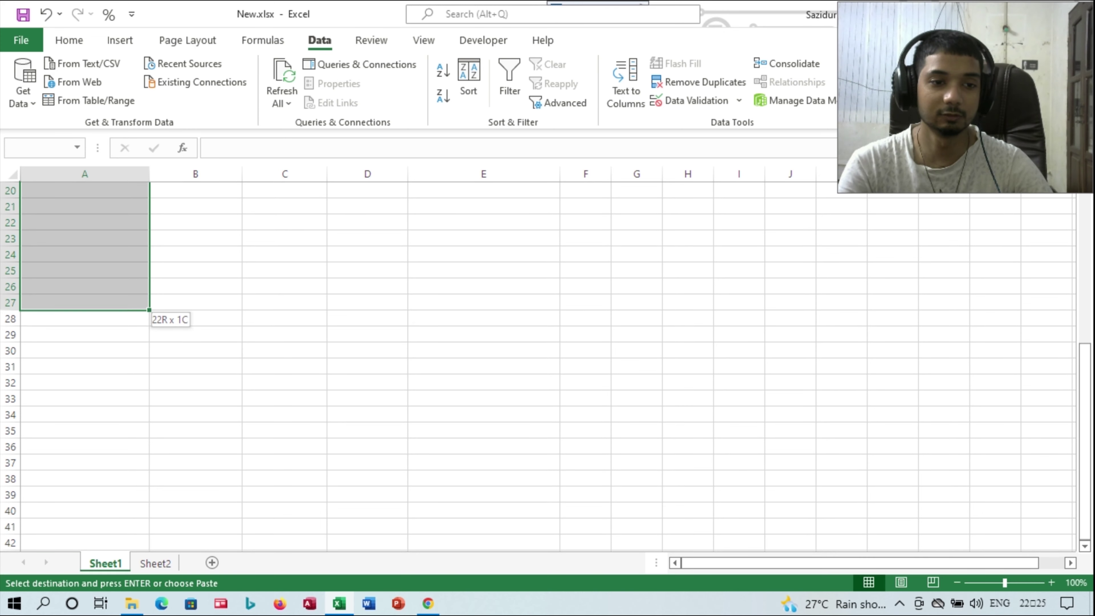
key("shift+Down")
key("shift+Down")
key("shift+Down")
key("shift+Up")
key("shift+Up")
key("shift+Up")
key("shift+Up")
key("shift+Up")
key("shift+Up")
key("shift+Up")
key("shift+Up")
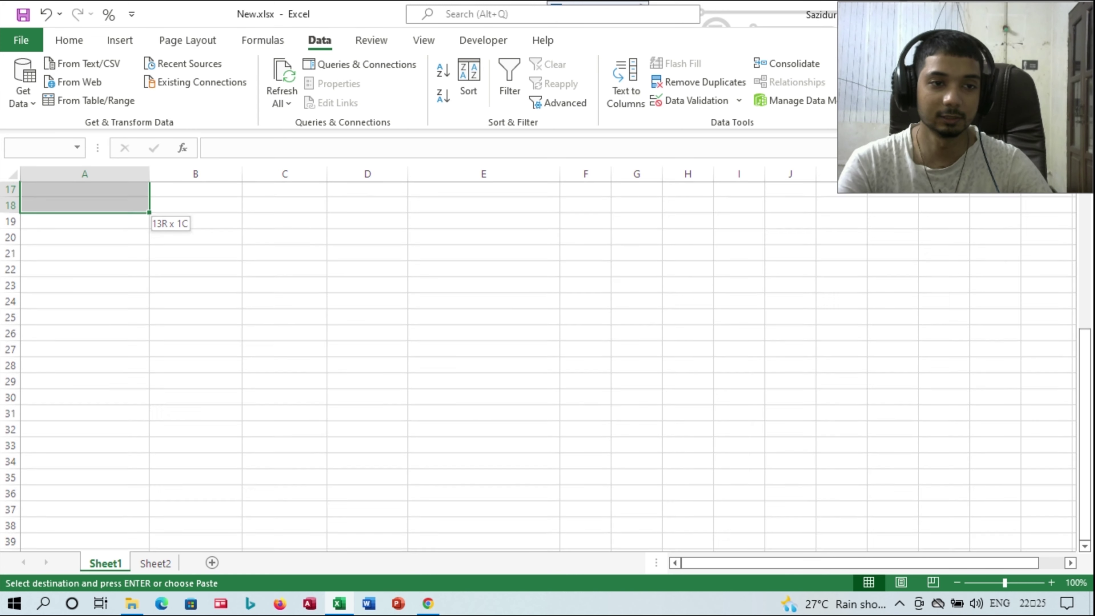
scroll(548, 363, "up", 1)
key("shift+Down")
scroll(547, 362, "up", 1)
key("shift+Down")
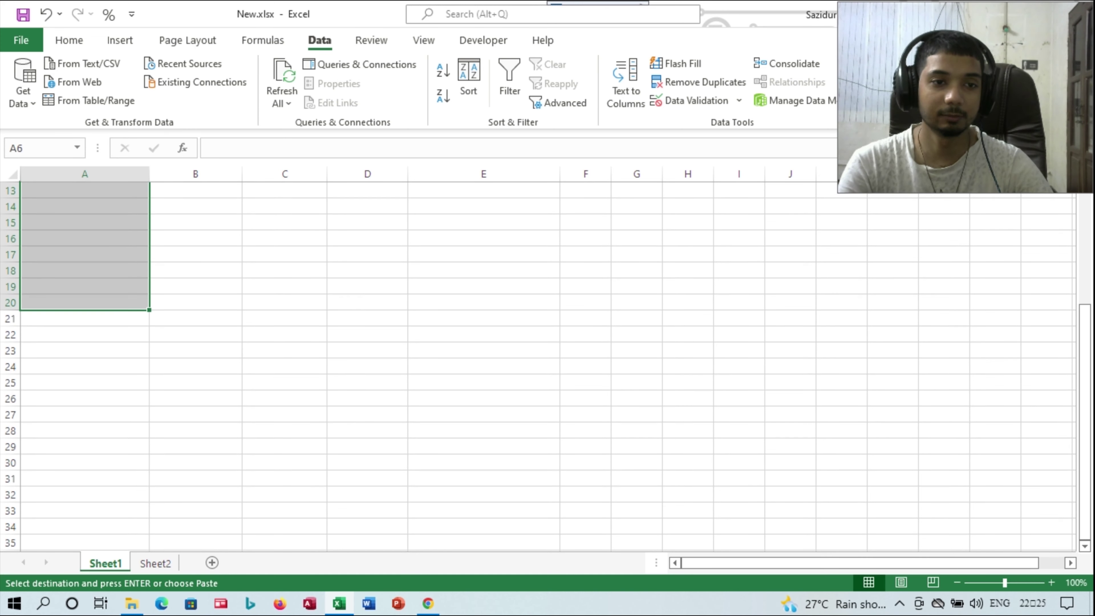
scroll(547, 363, "up", 4)
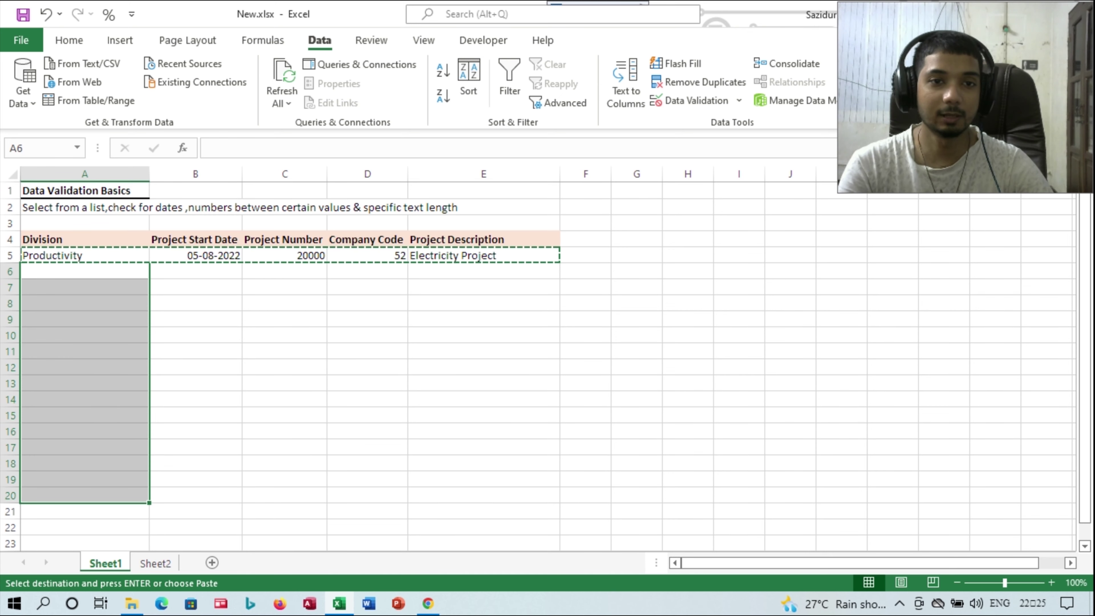
- Paste Special only the validation rules from row 5 into rows 6–20
key("shift+F10")
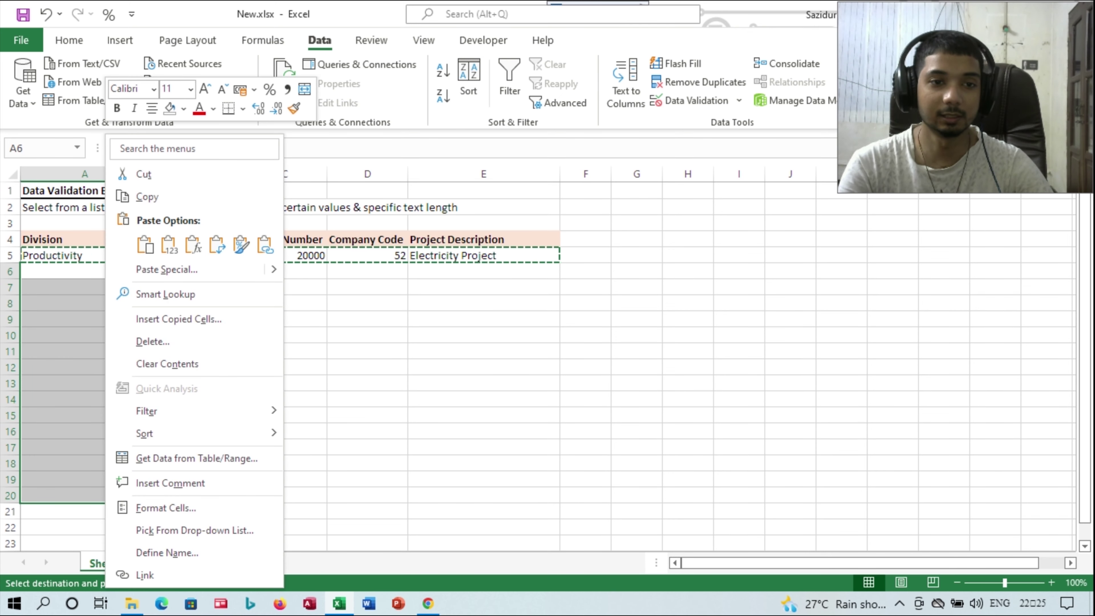
key("Return")
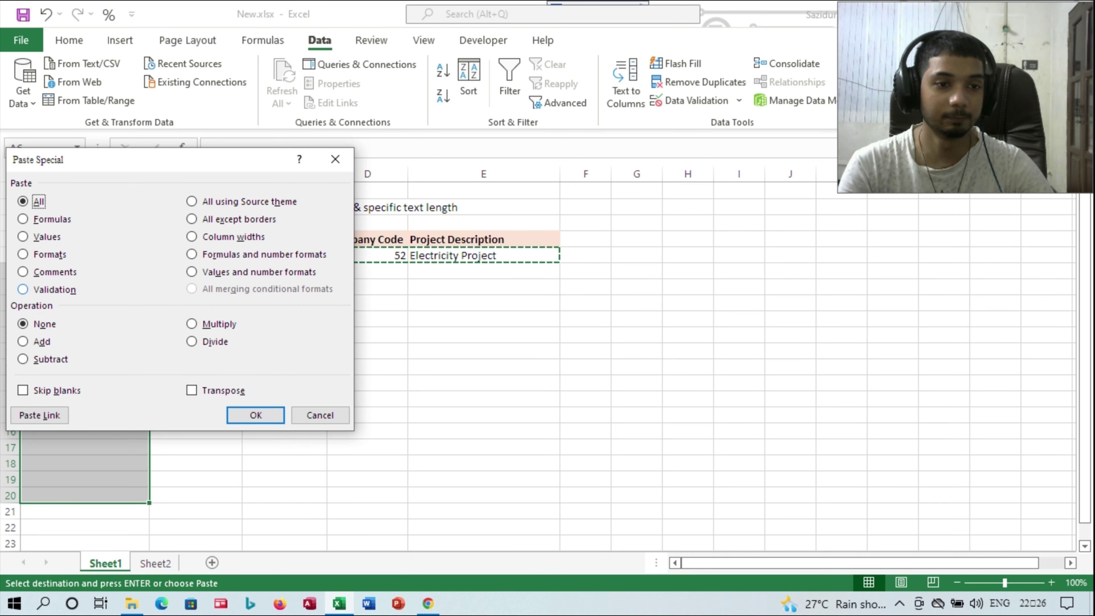
left_click(23, 289)
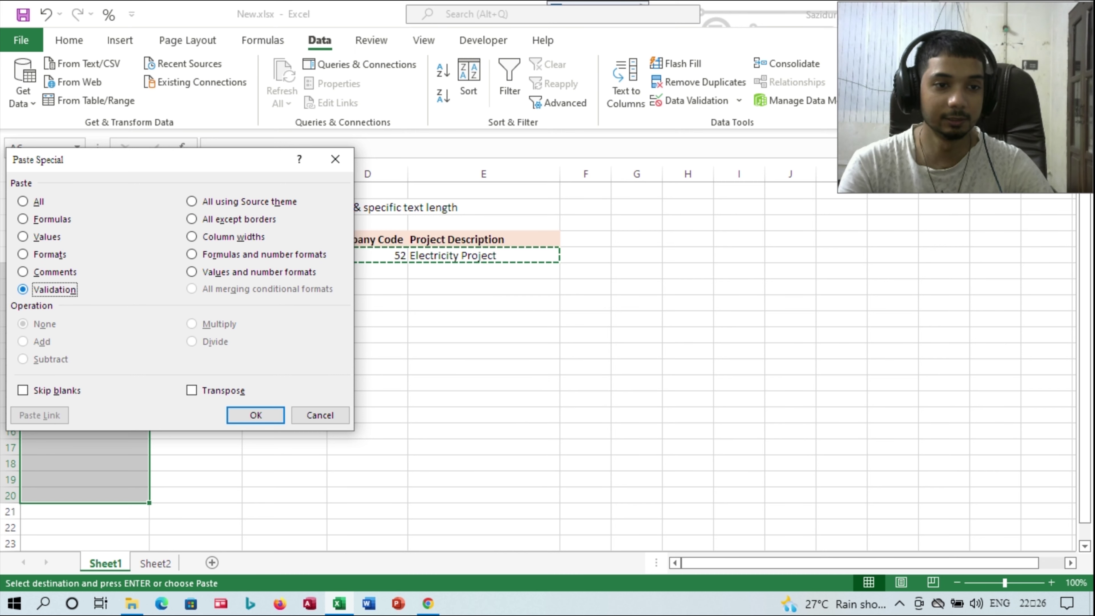
left_click(255, 415)
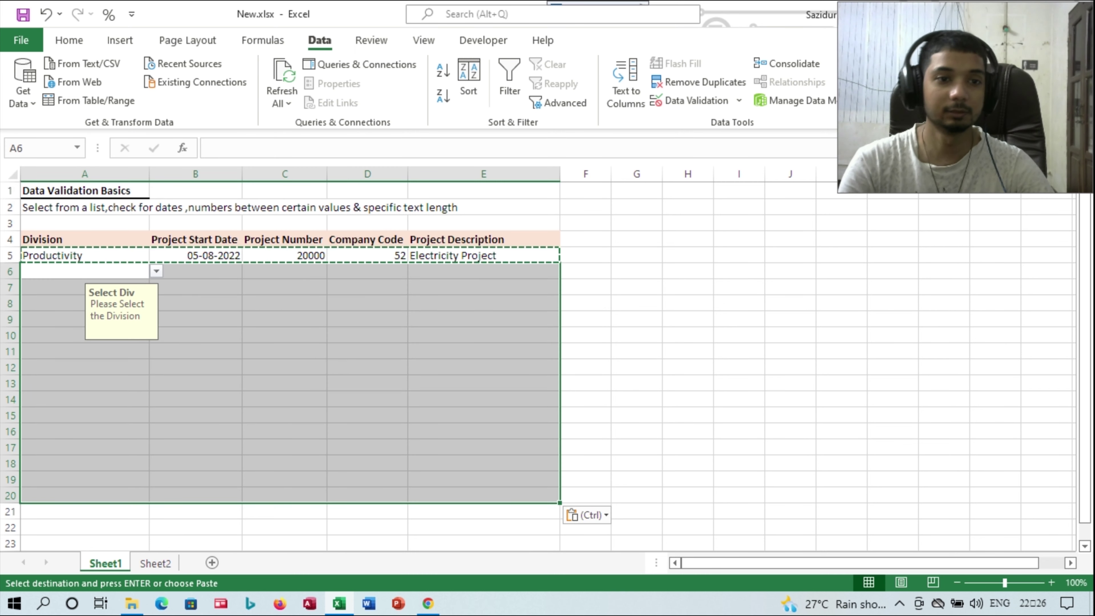
key("Return")
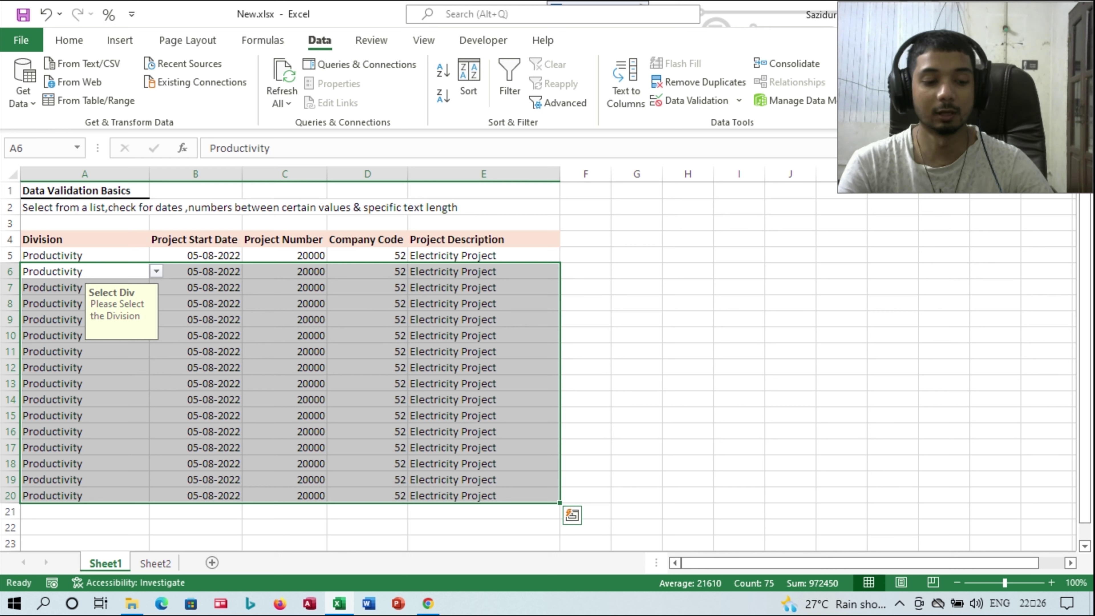
- Undo the pasted values and pick Webinar from A6's division list
key("ctrl+z")
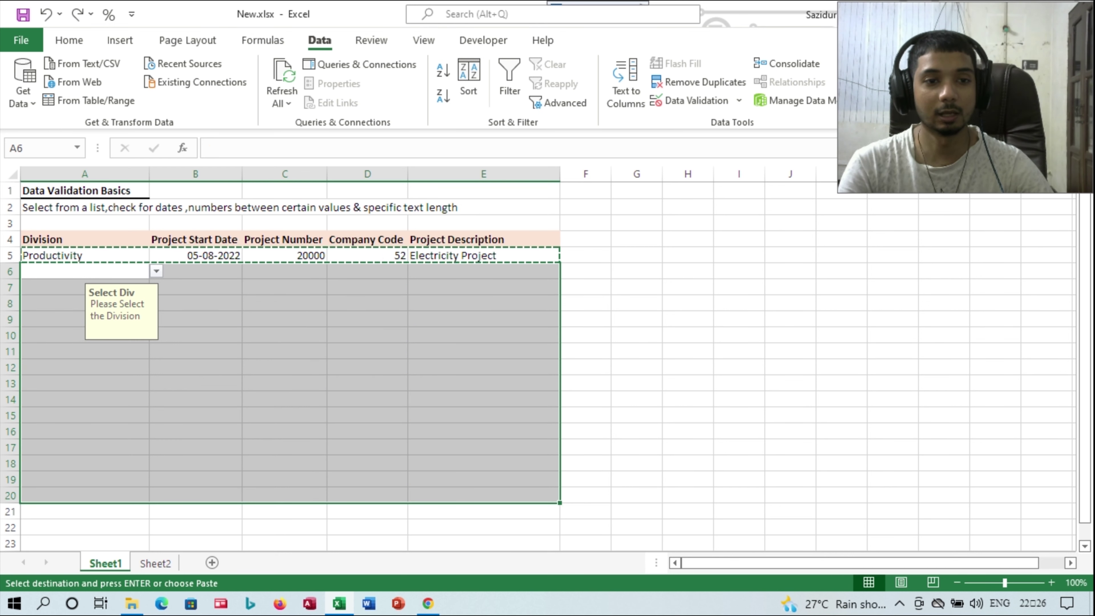
key("alt+Down")
key("Down")
key("Down")
key("Down")
key("Up")
key("Up")
key("Return")
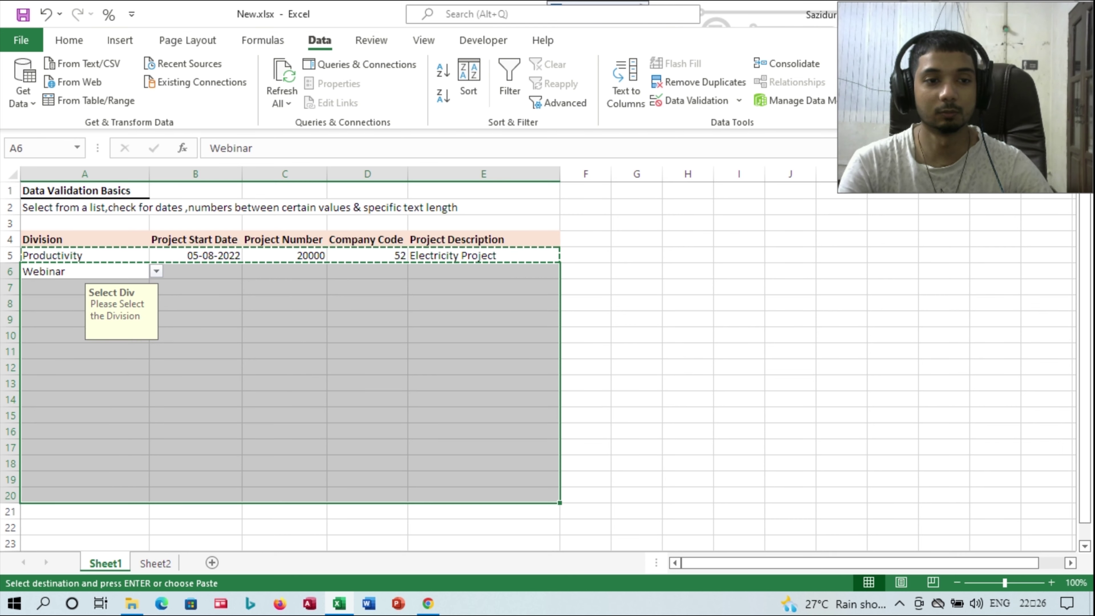
left_click(195, 271)
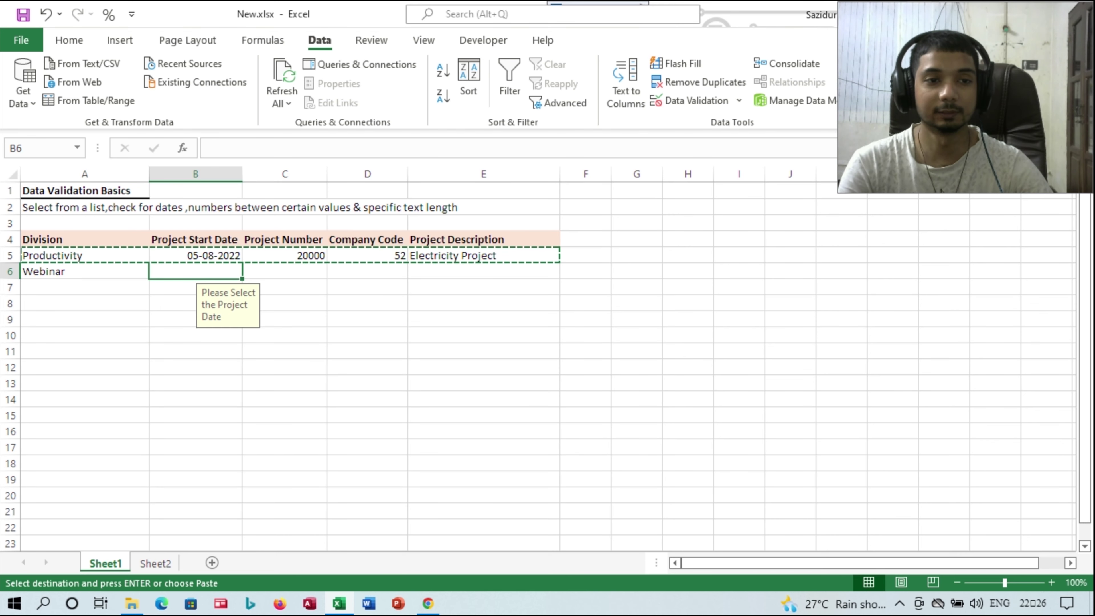
left_click(285, 271)
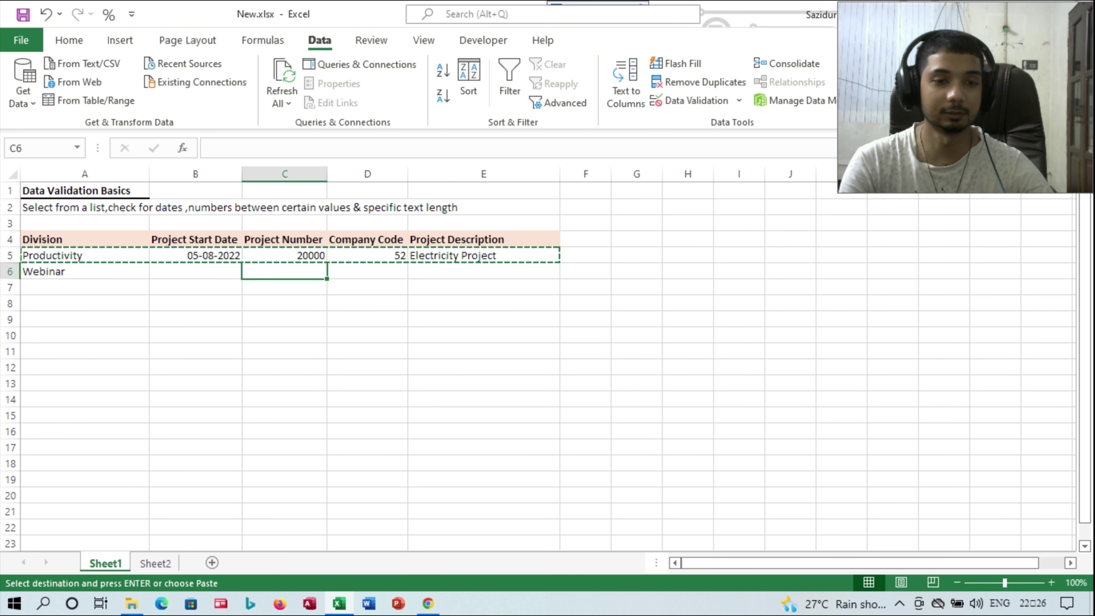
key("alt+Tab")
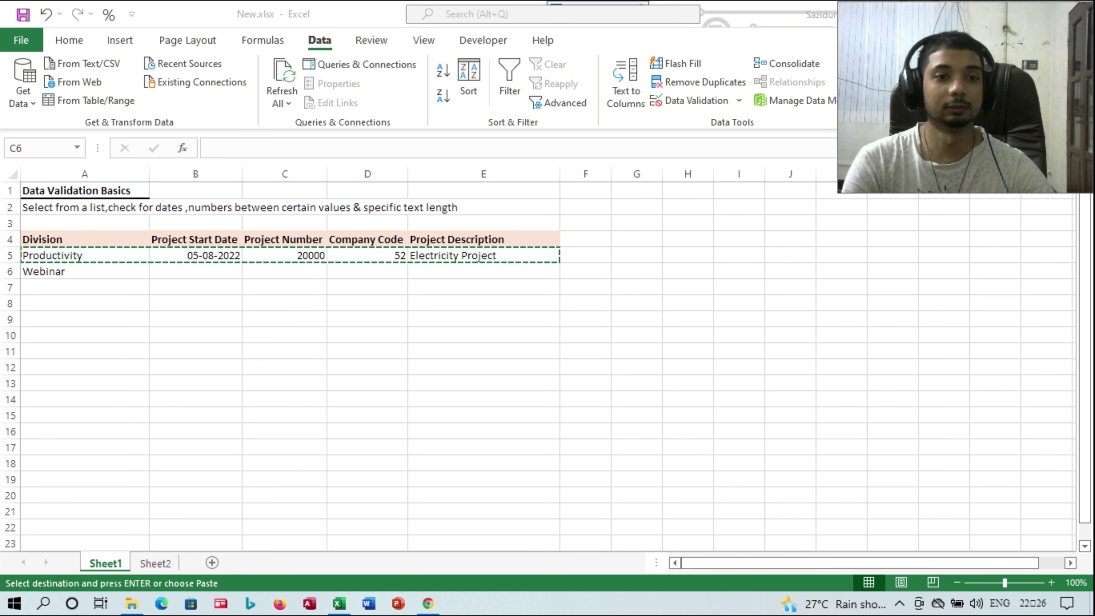
key("alt+Tab")
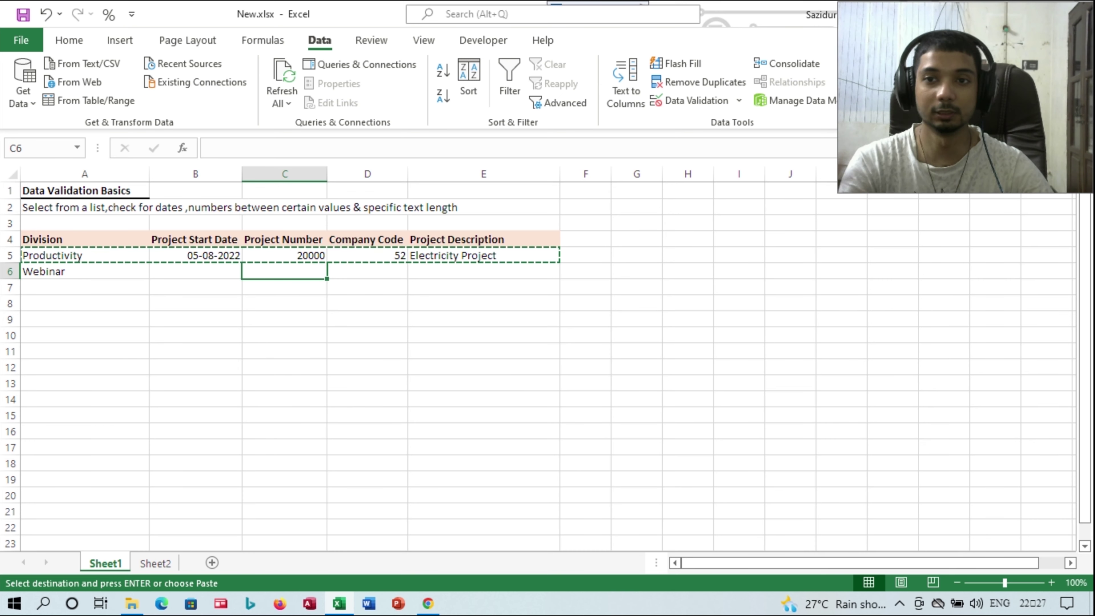
left_click(84, 287)
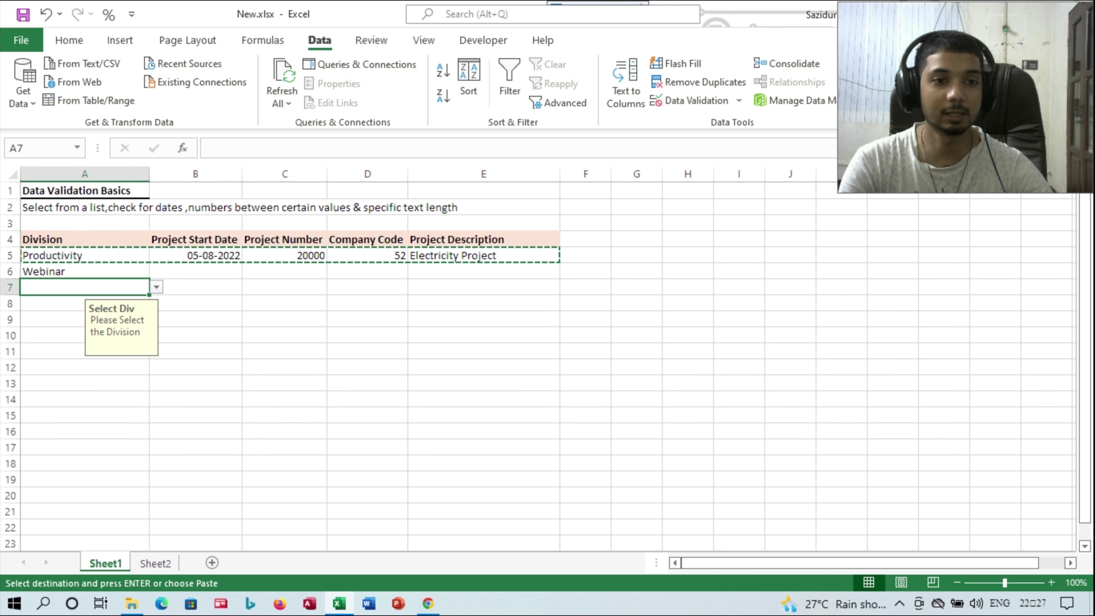
key("alt+Down")
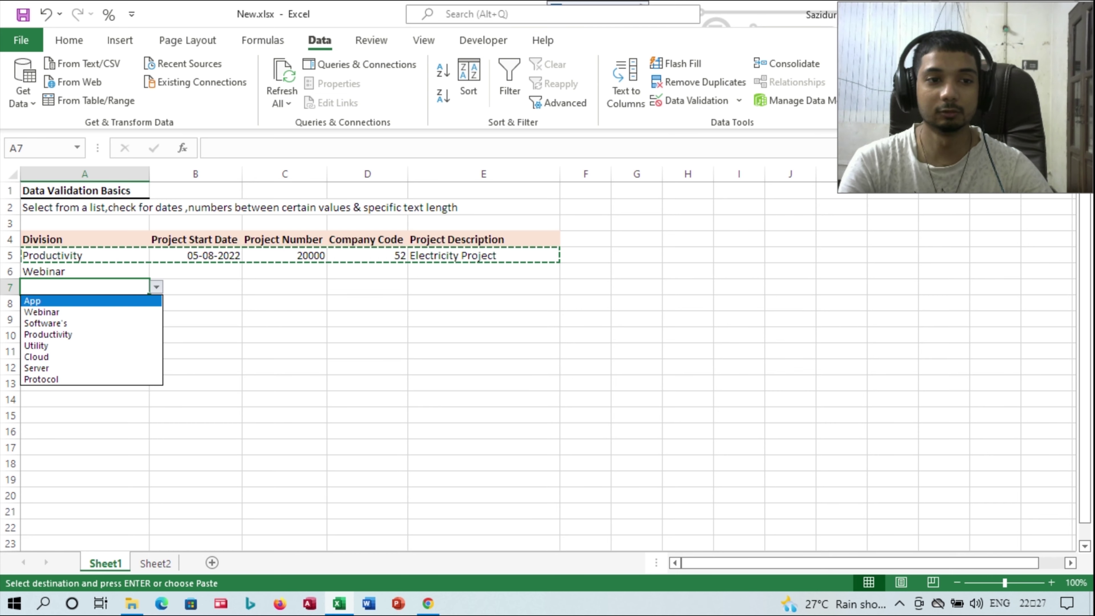
key("Down")
key("Down")
key("Down")
key("Down")
key("Down")
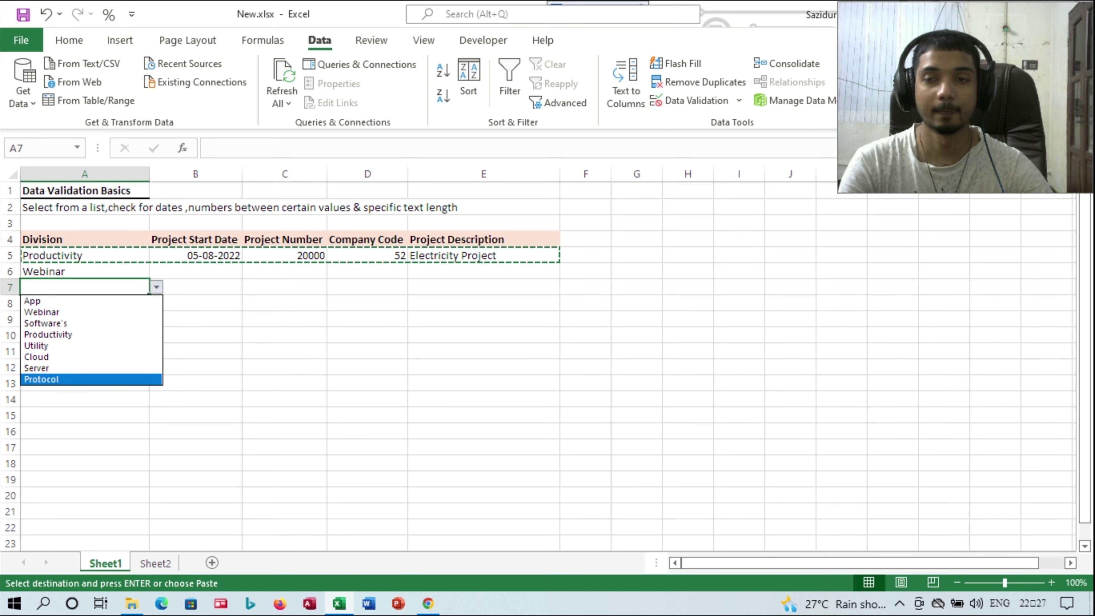
key("Up")
key("Up")
key("Up")
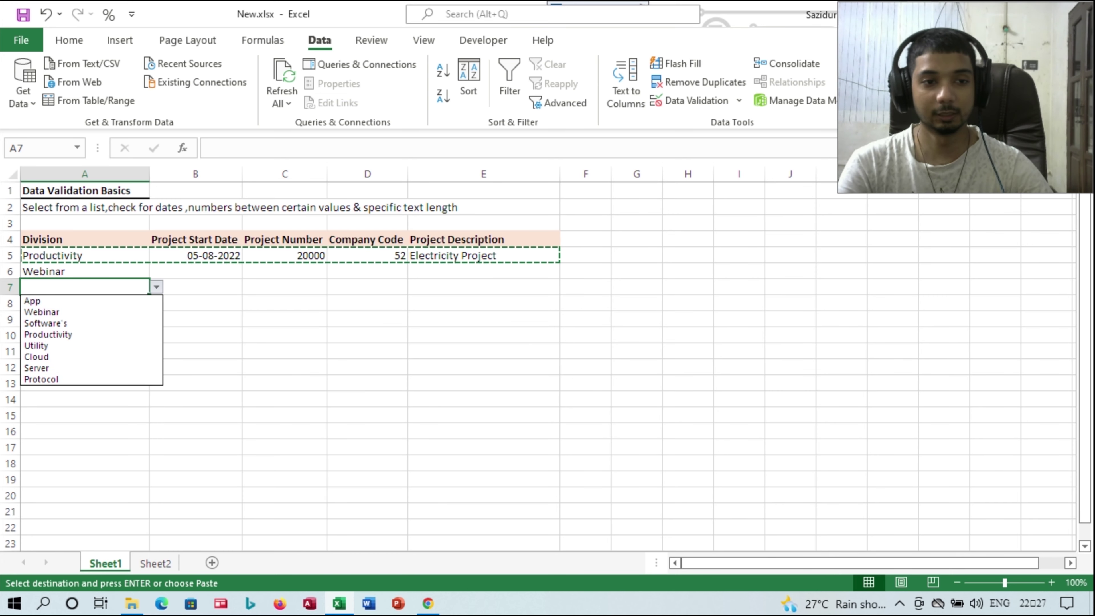
key("Down")
key("Escape")
key("Down")
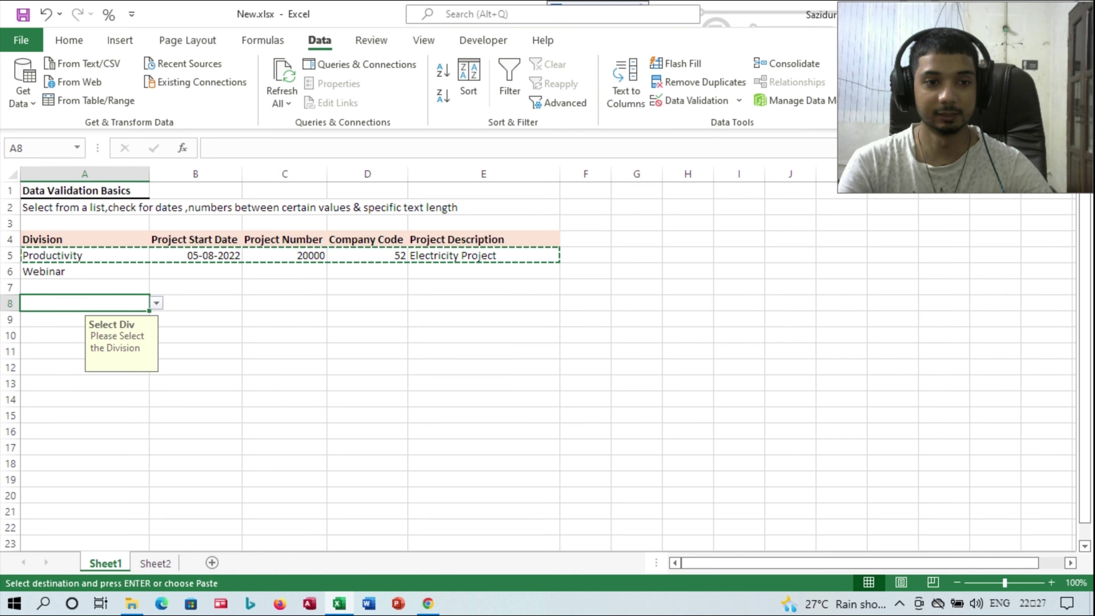
left_click(85, 383)
left_click(84, 463)
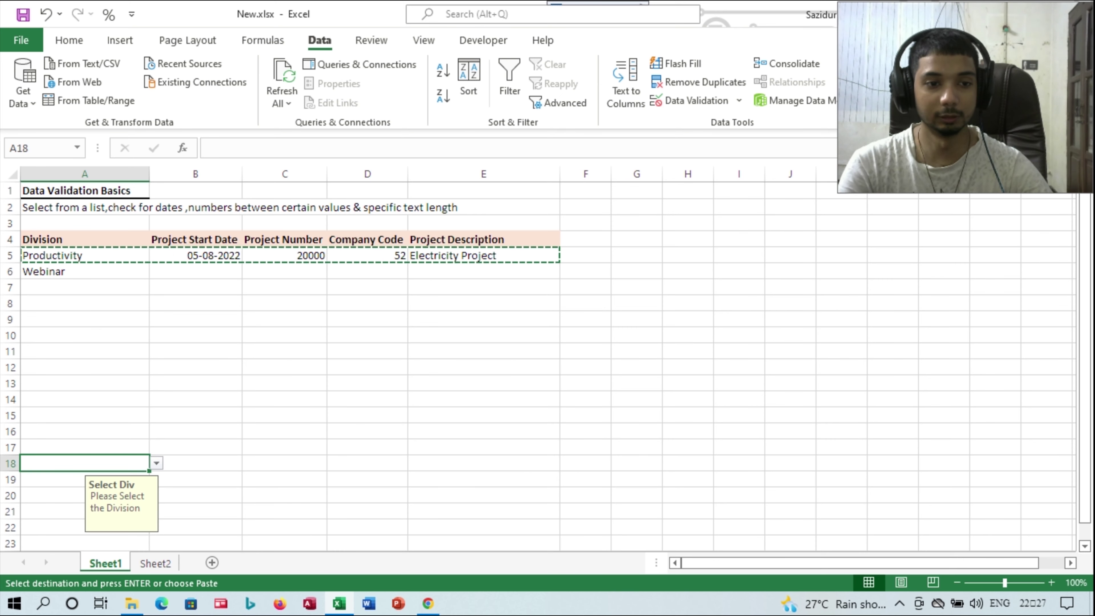
left_click(84, 495)
scroll(84, 495, "down", 1)
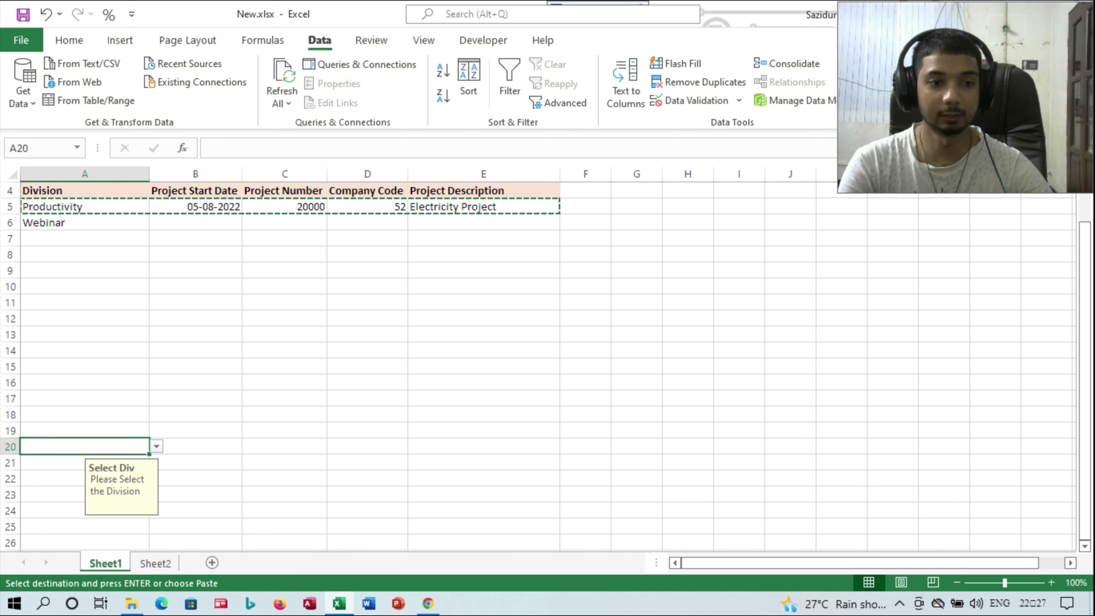
left_click(84, 463)
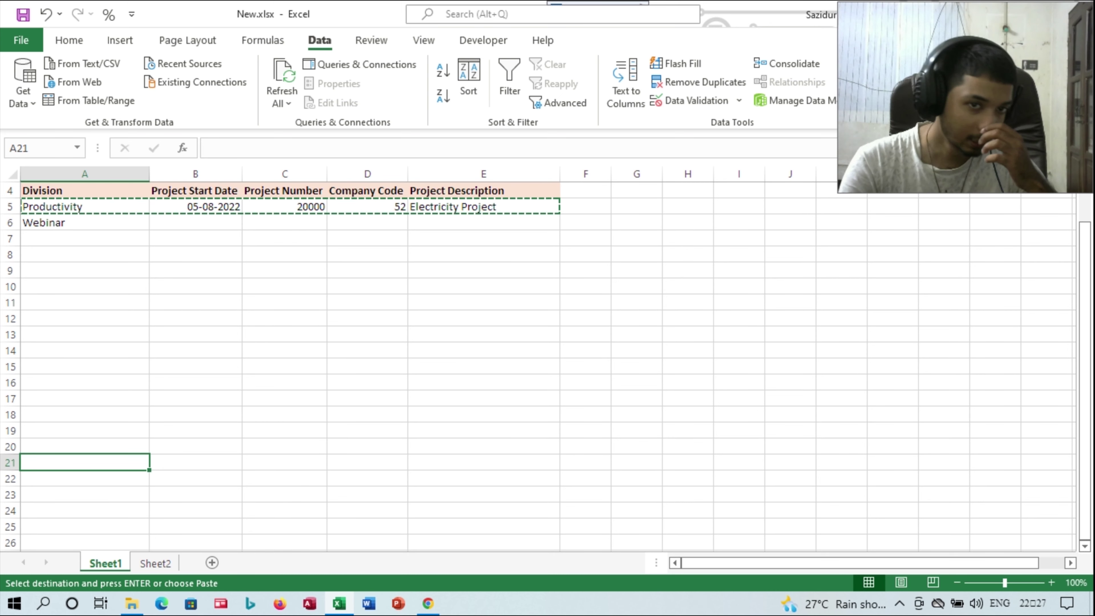
scroll(84, 462, "up", 1)
left_click(195, 287)
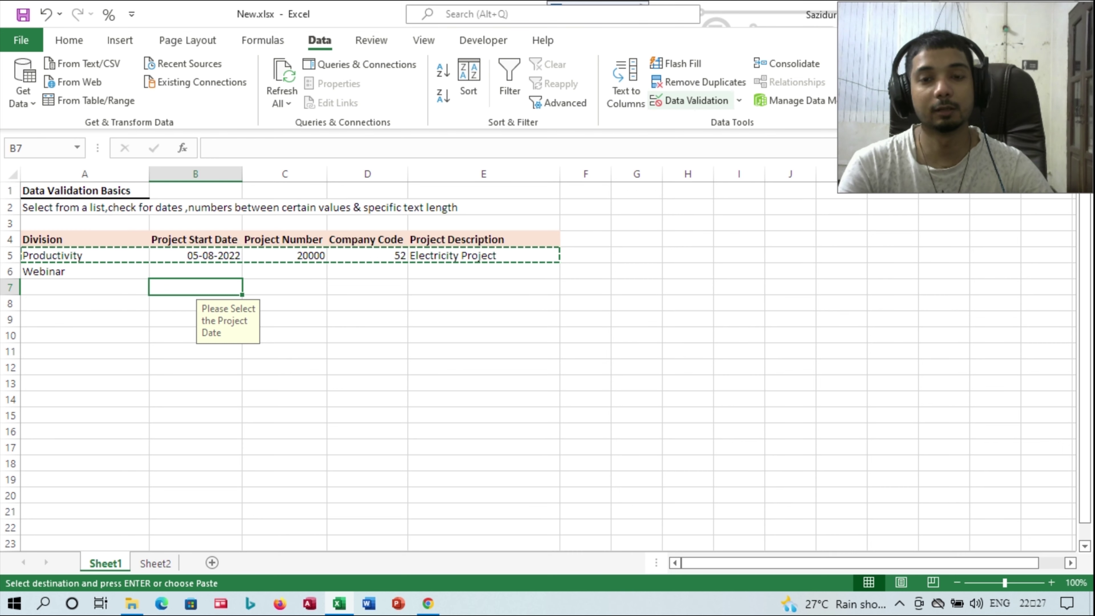
left_click(692, 101)
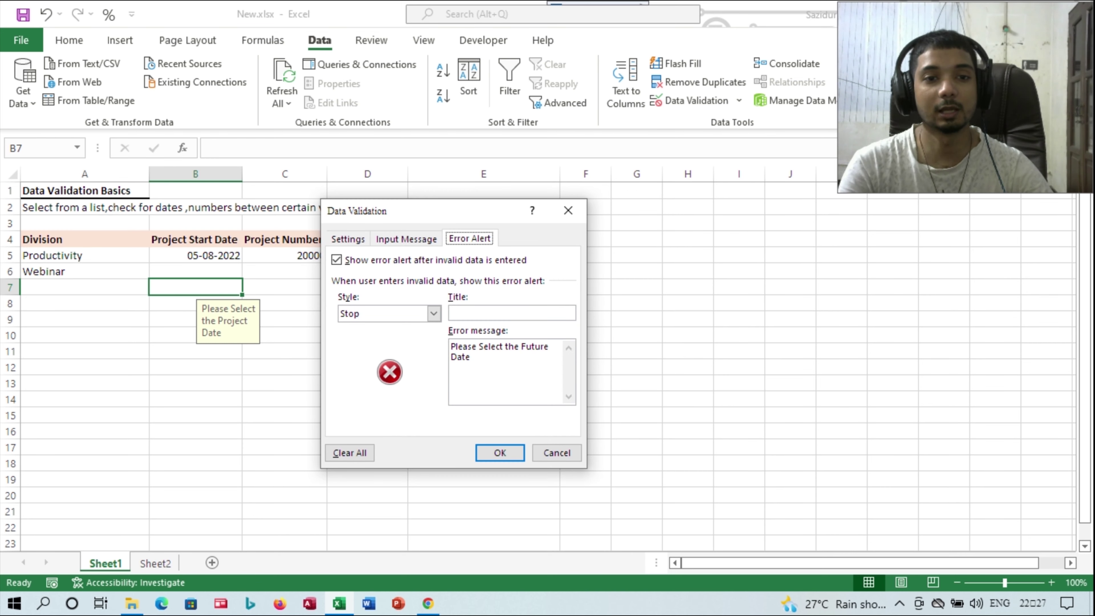
key("ctrl+Tab")
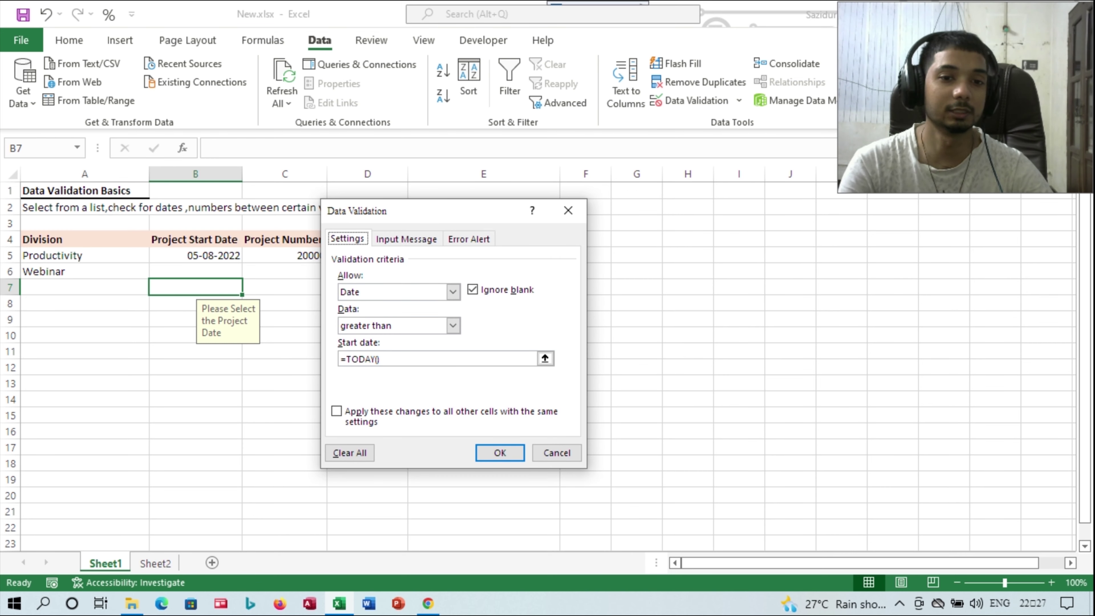
key("Return")
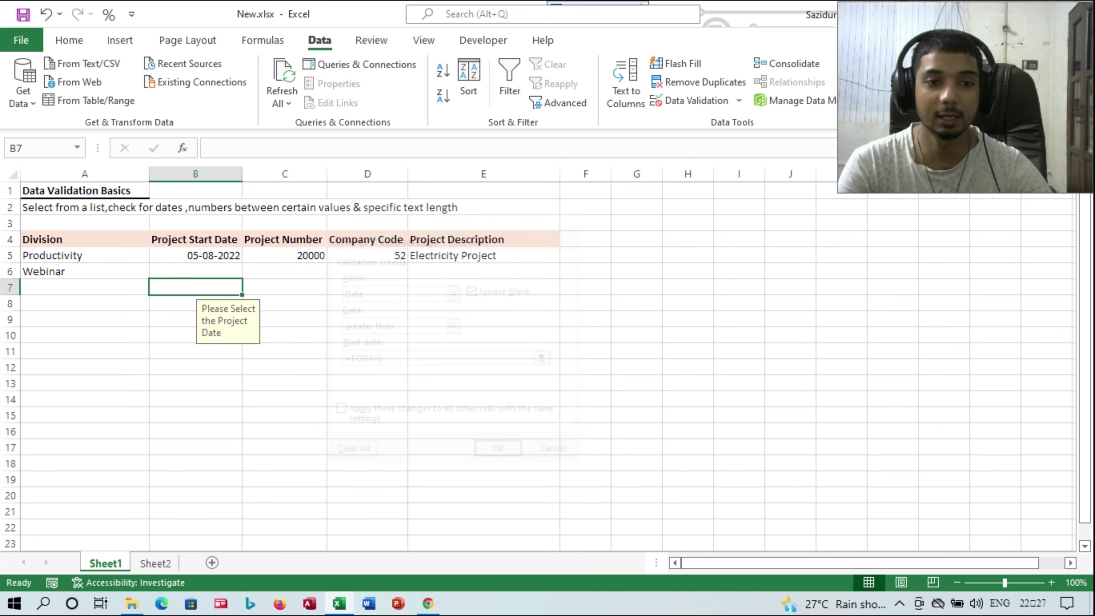
left_click(367, 368)
scroll(367, 367, "down", 2)
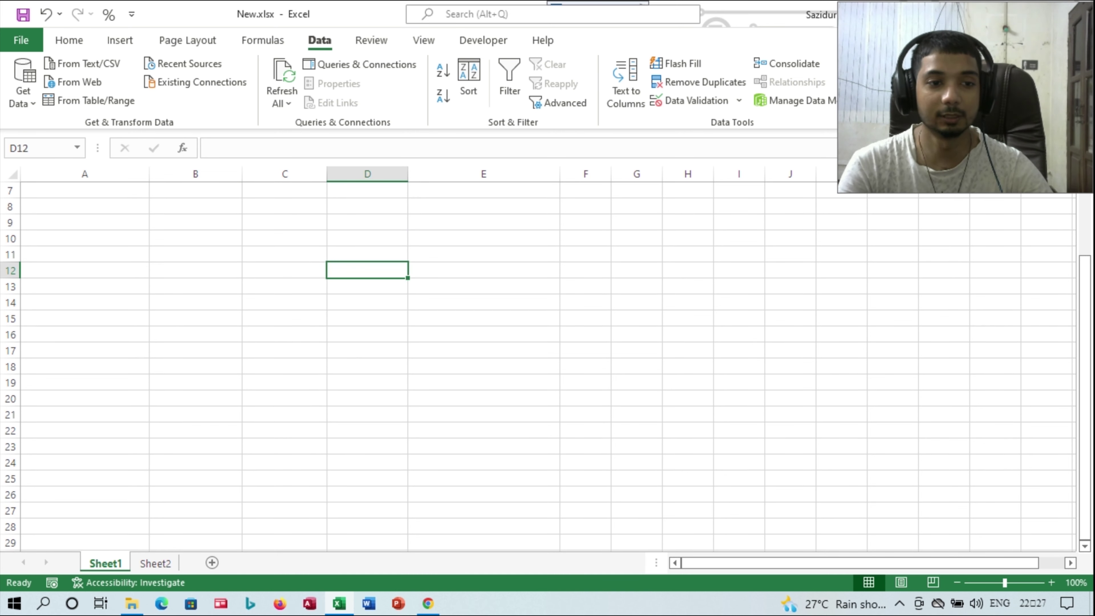
left_click(484, 398)
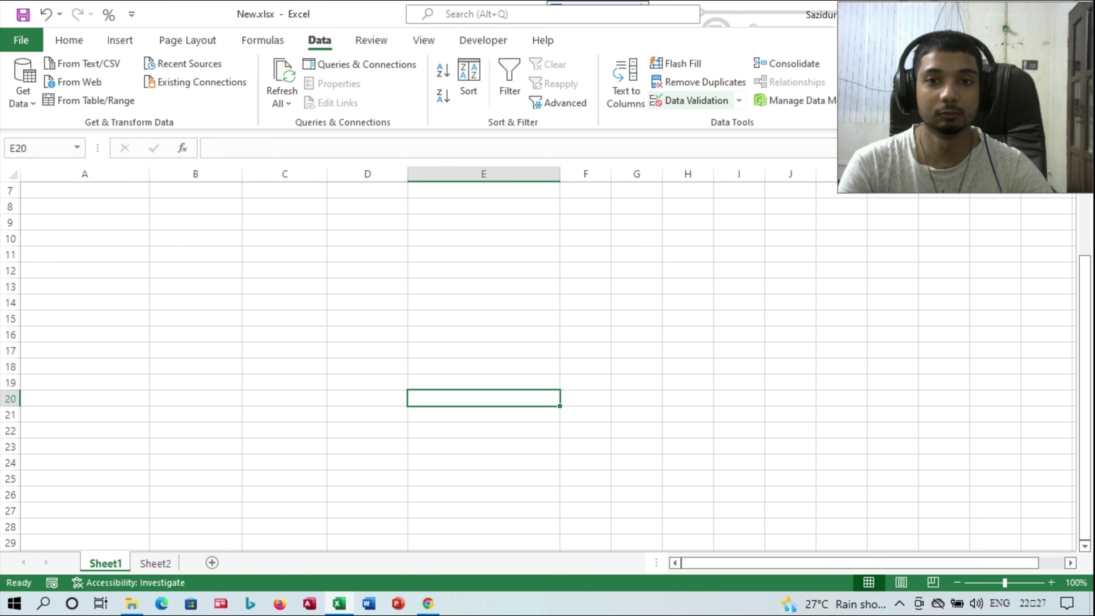
left_click(694, 100)
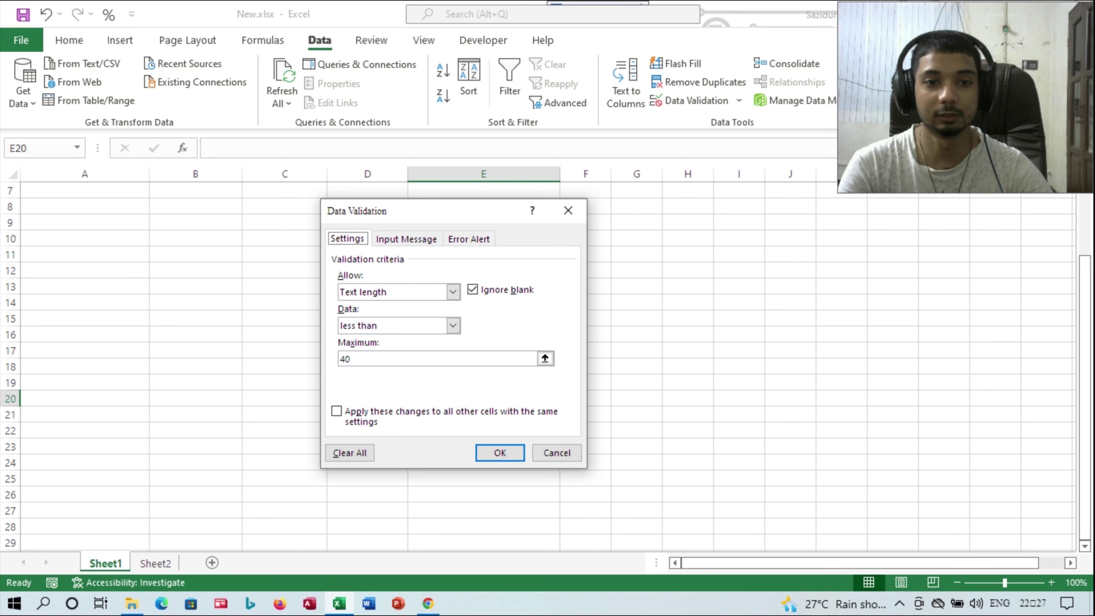
left_click(469, 238)
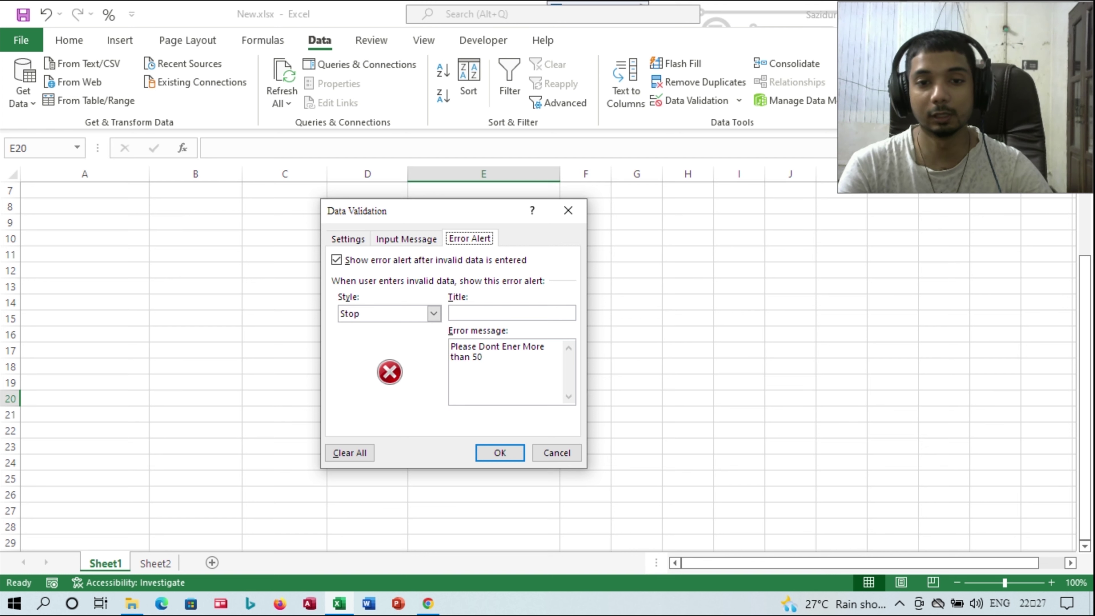
left_click(568, 210)
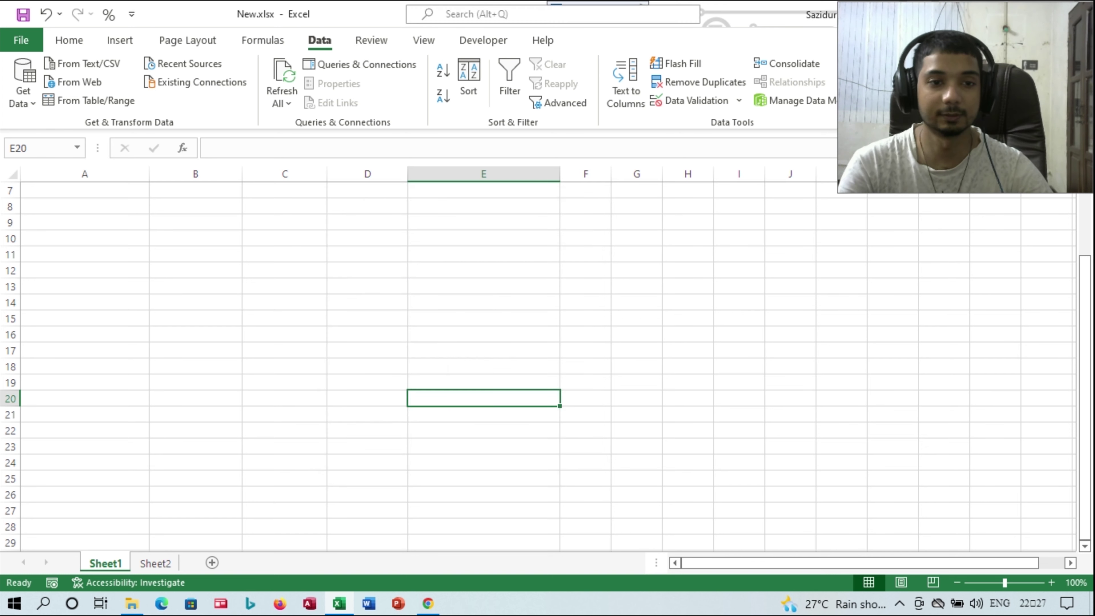
scroll(517, 367, "up", 2)
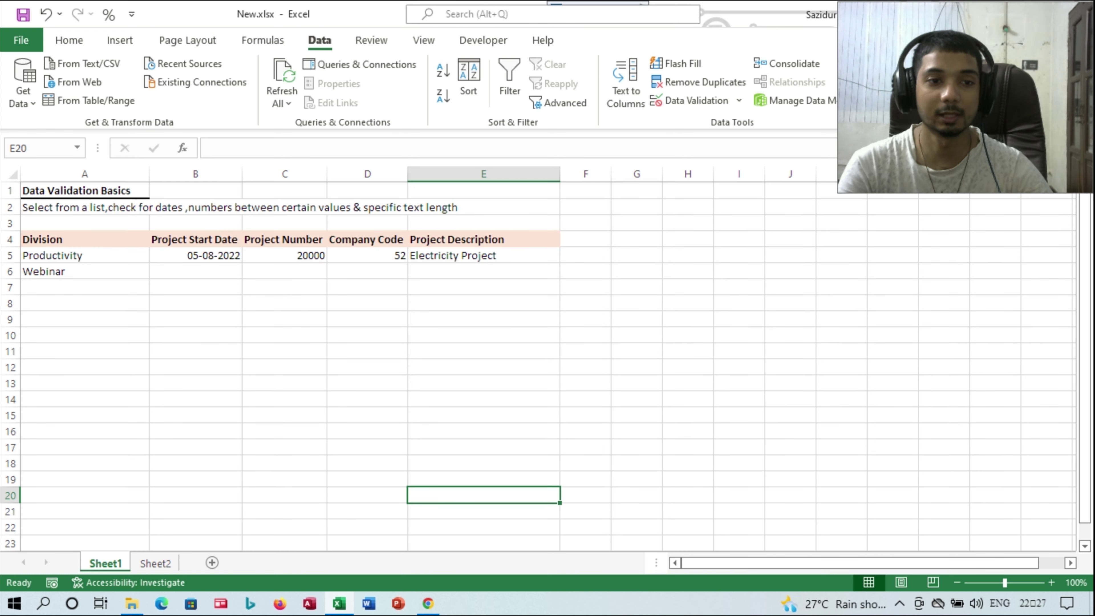
left_click(85, 271)
left_click(157, 271)
left_click(43, 294)
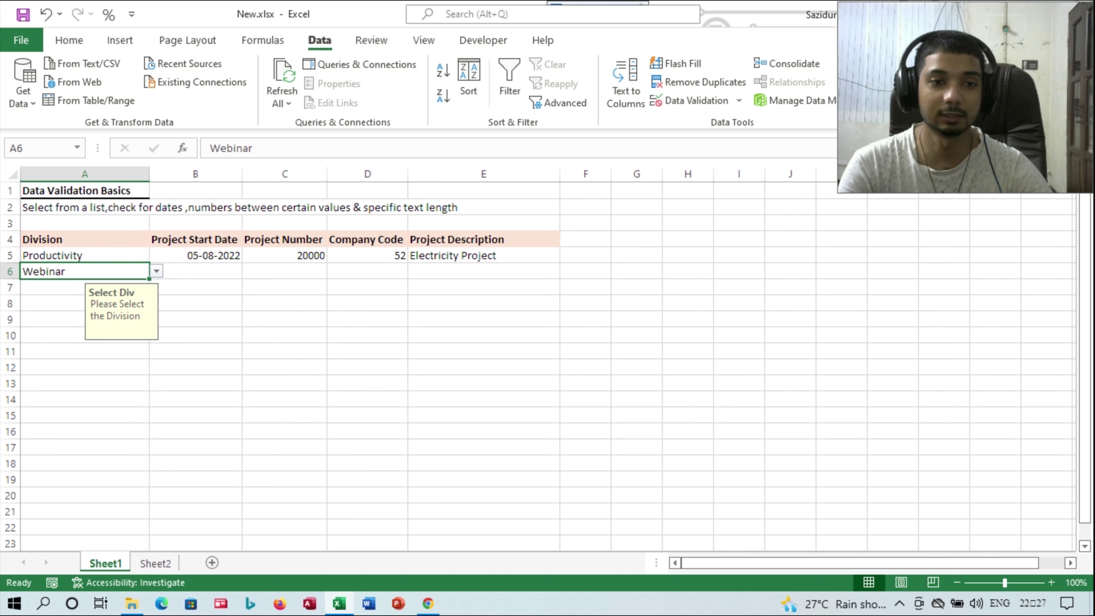
left_click(195, 271)
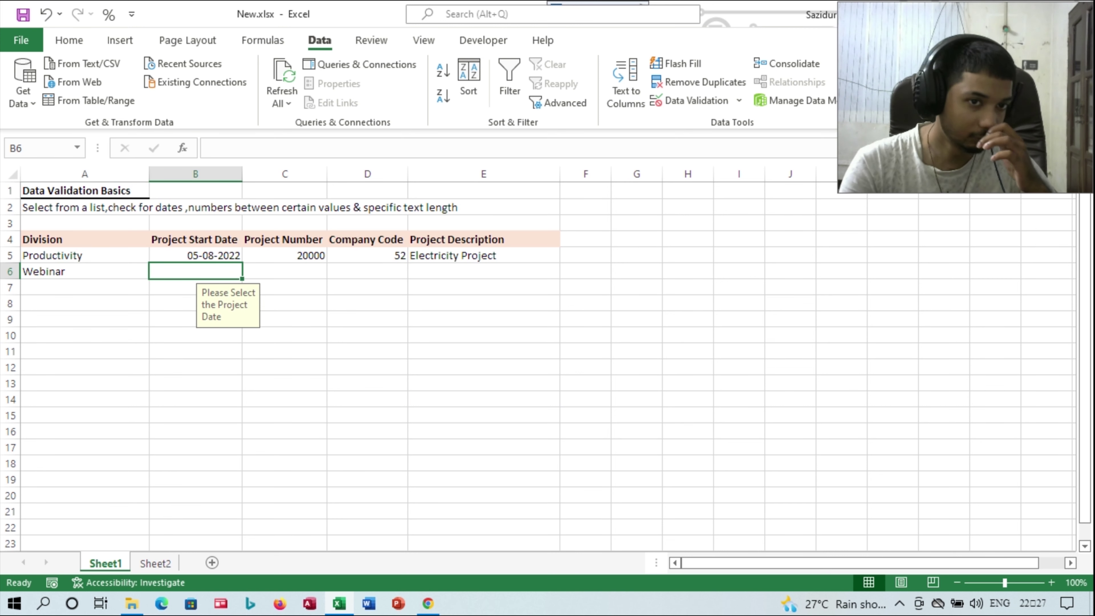